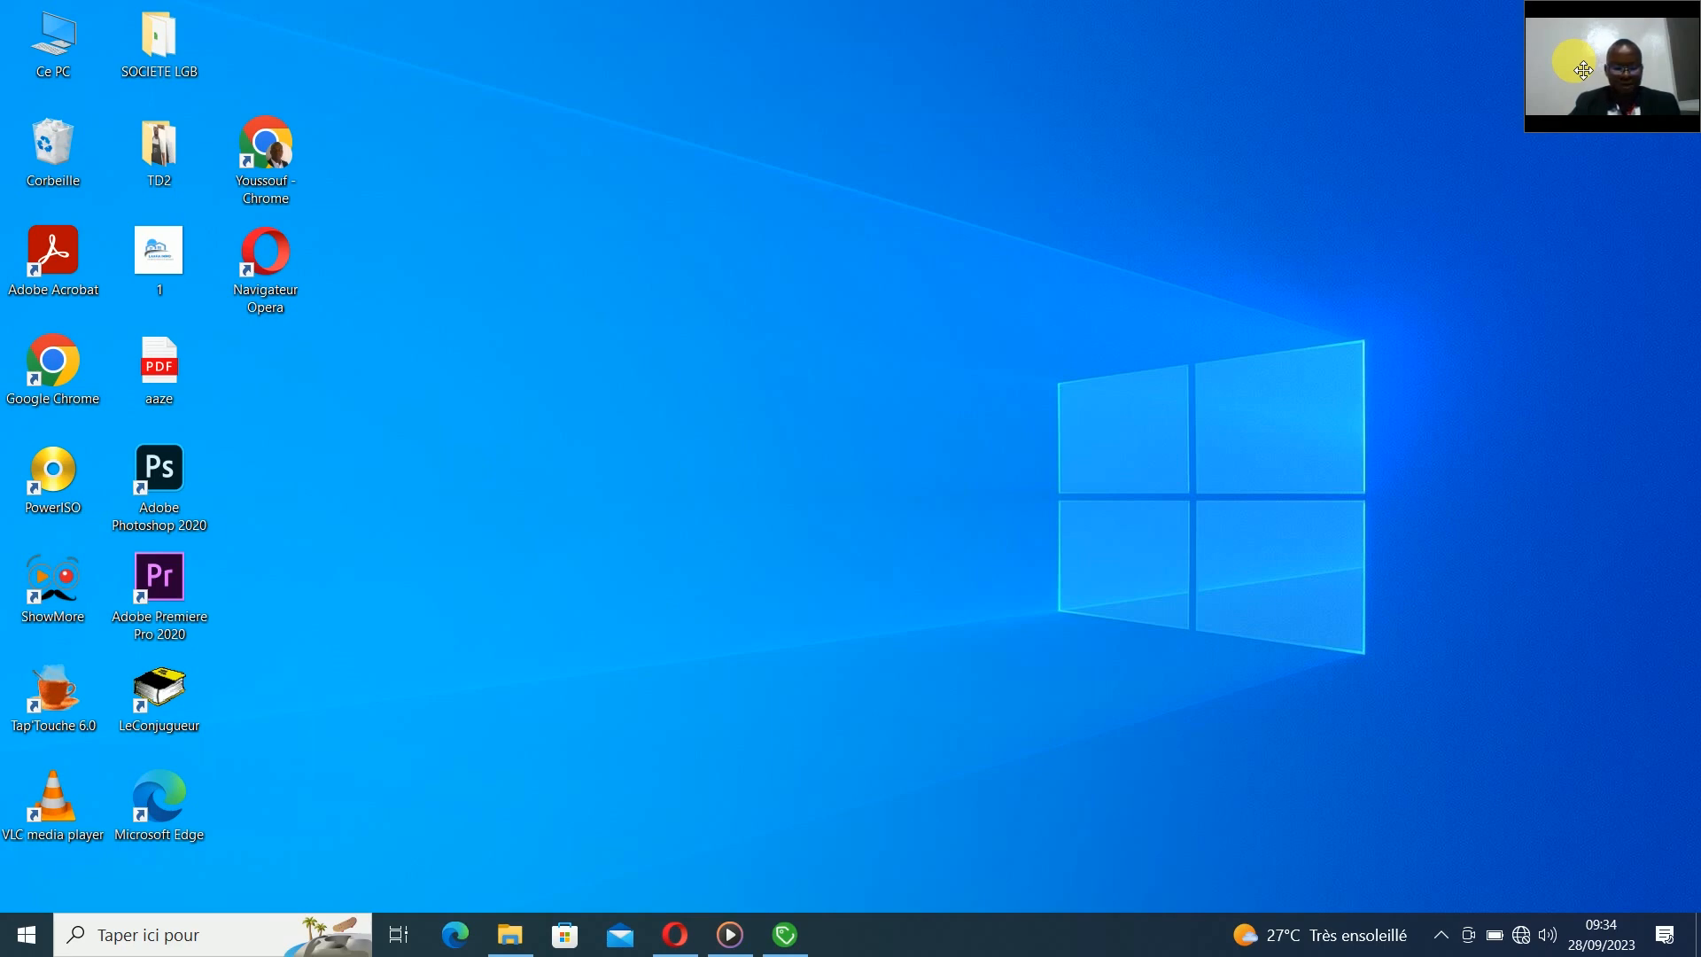
# - Switch to Sage 100 Gestion commerciale and browse to the SOCIETE LGB folder on the desktop for opening a commercial file
pyautogui.click(772, 940)
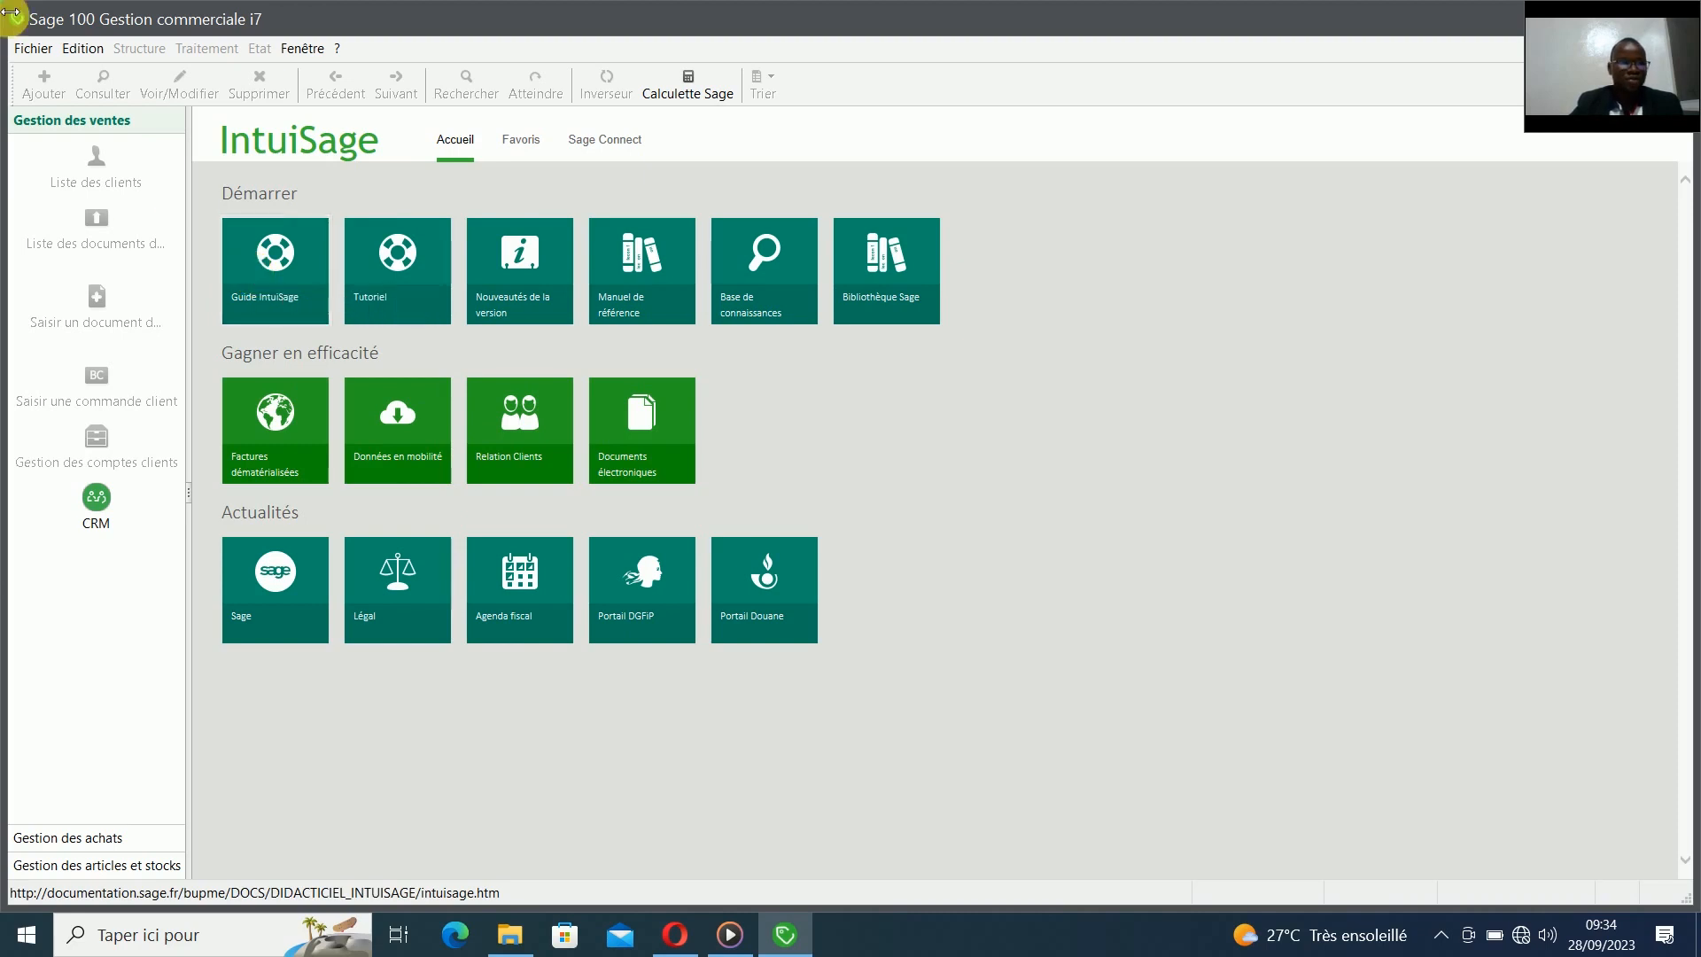
pyautogui.click(46, 52)
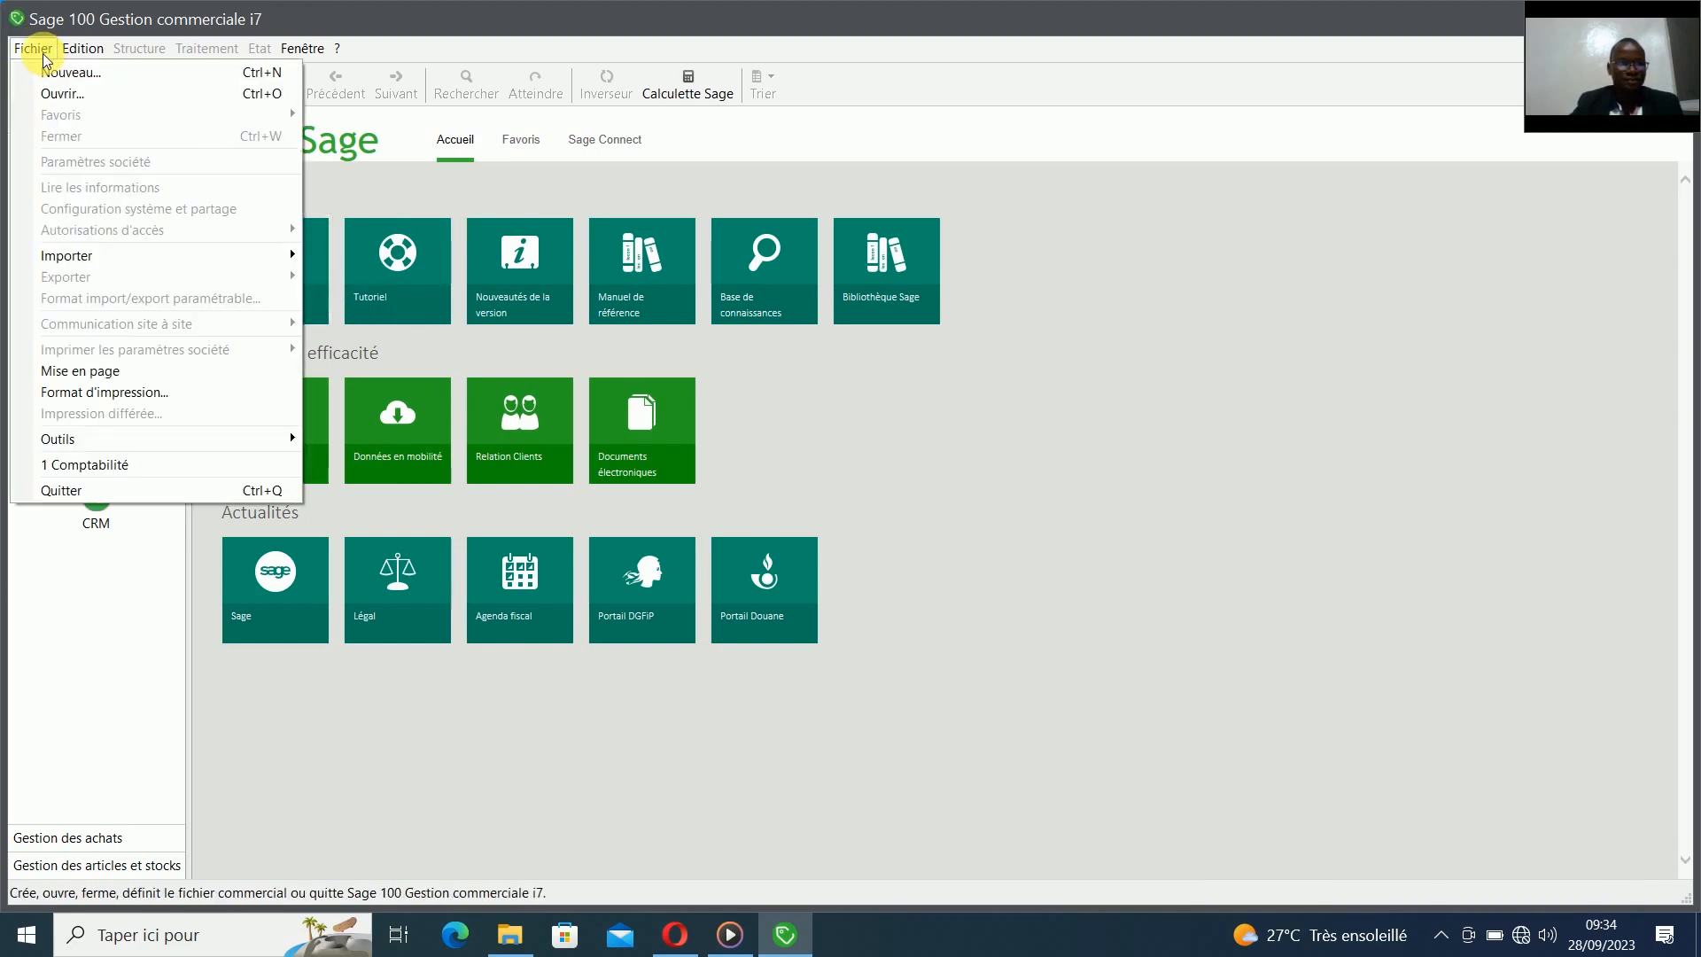
pyautogui.click(76, 95)
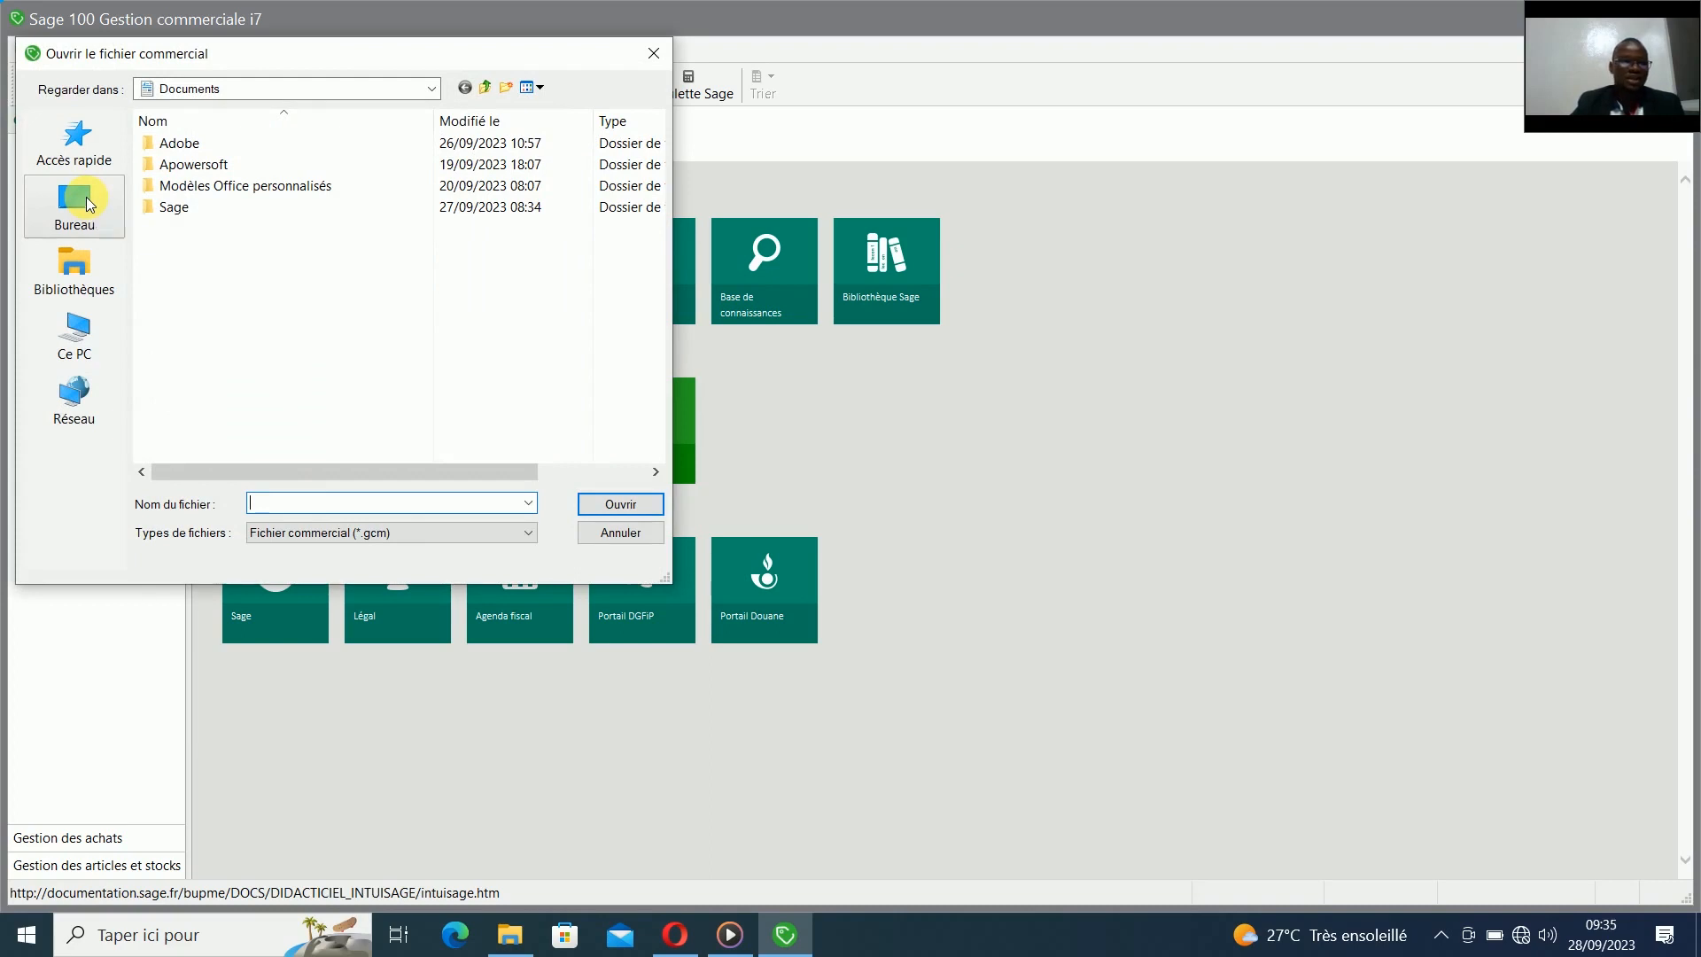
pyautogui.click(87, 197)
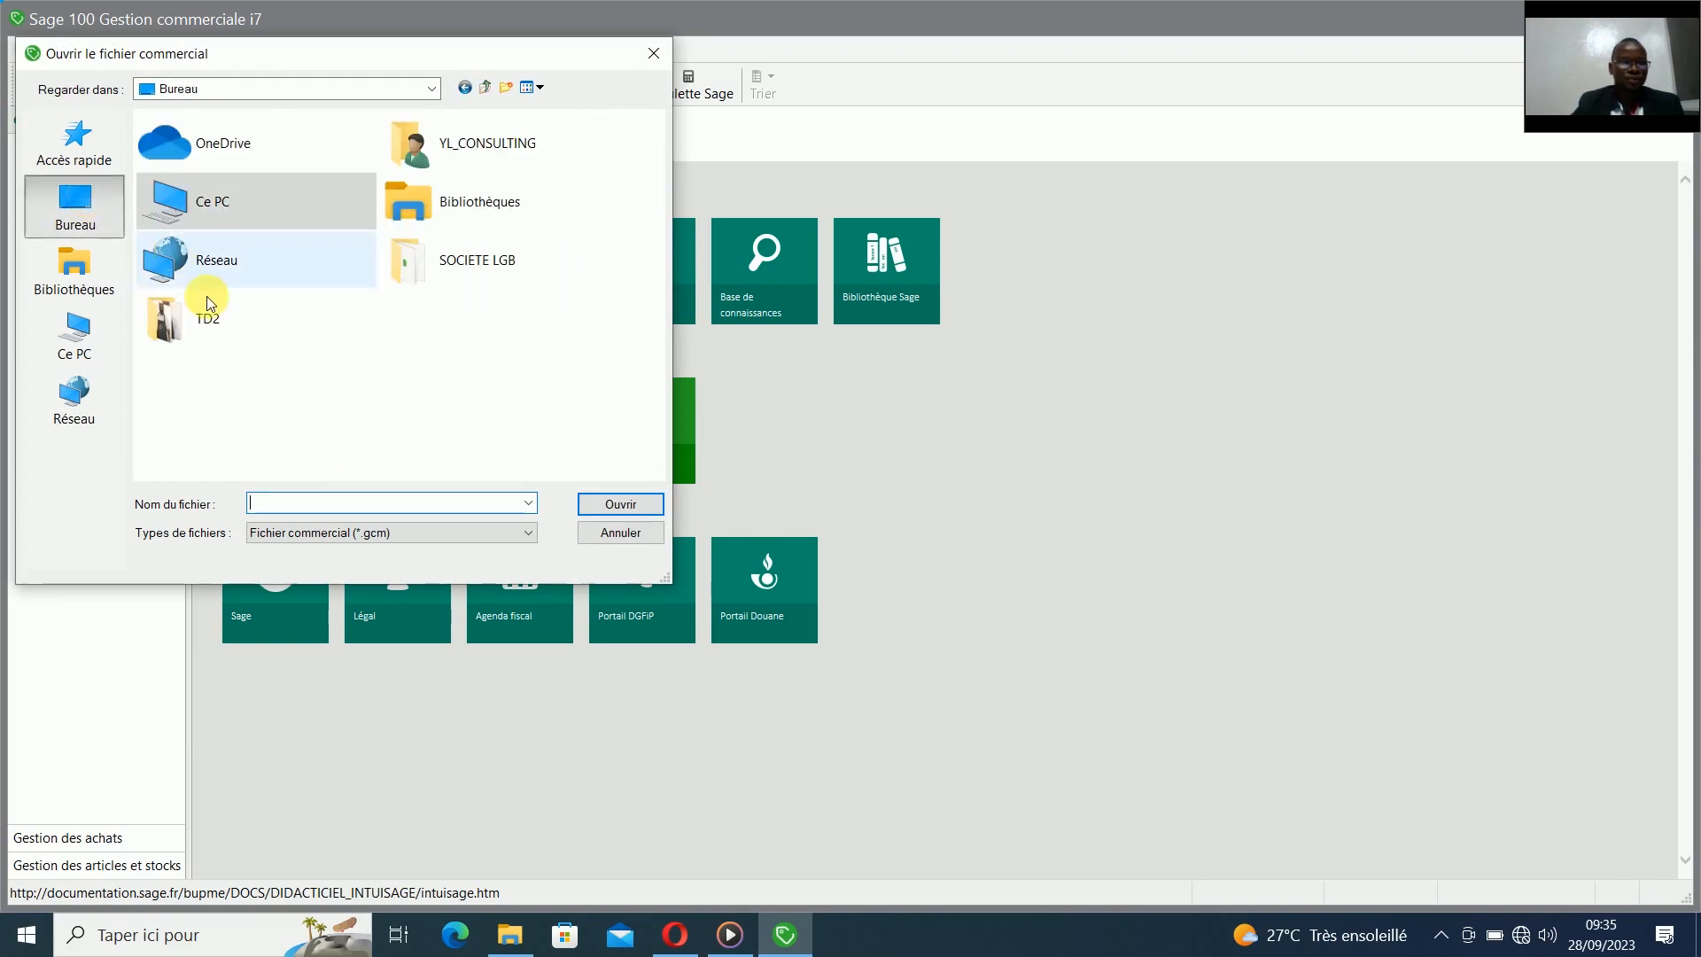
pyautogui.click(520, 275)
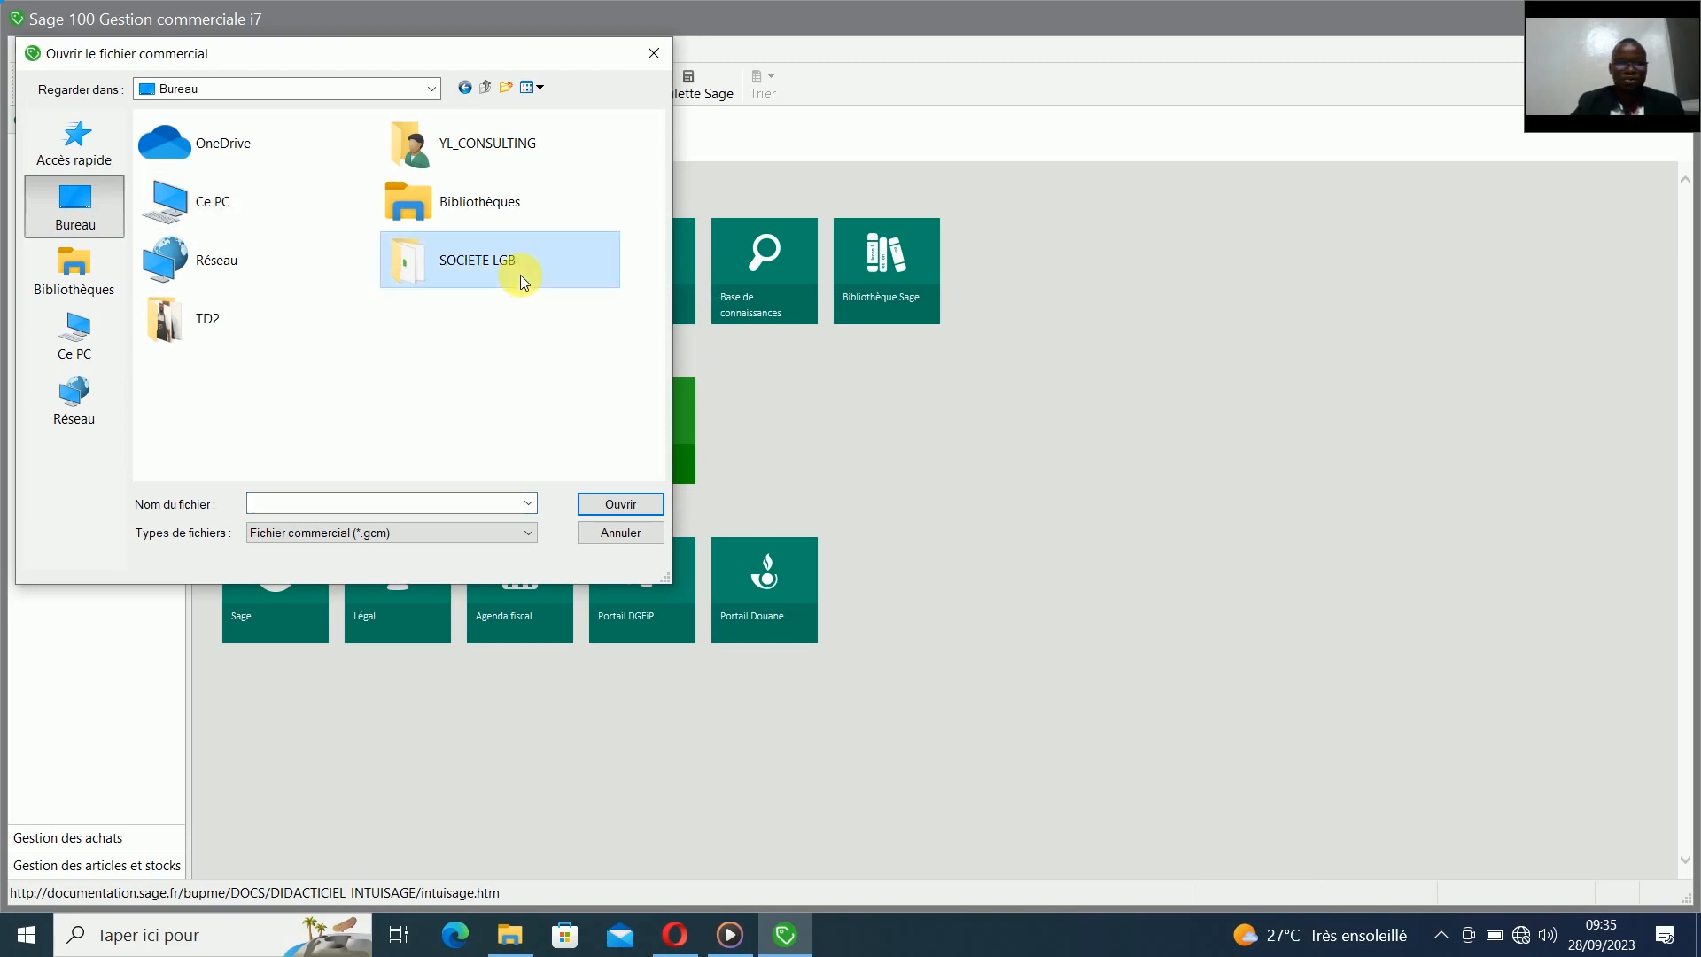
pyautogui.click(641, 509)
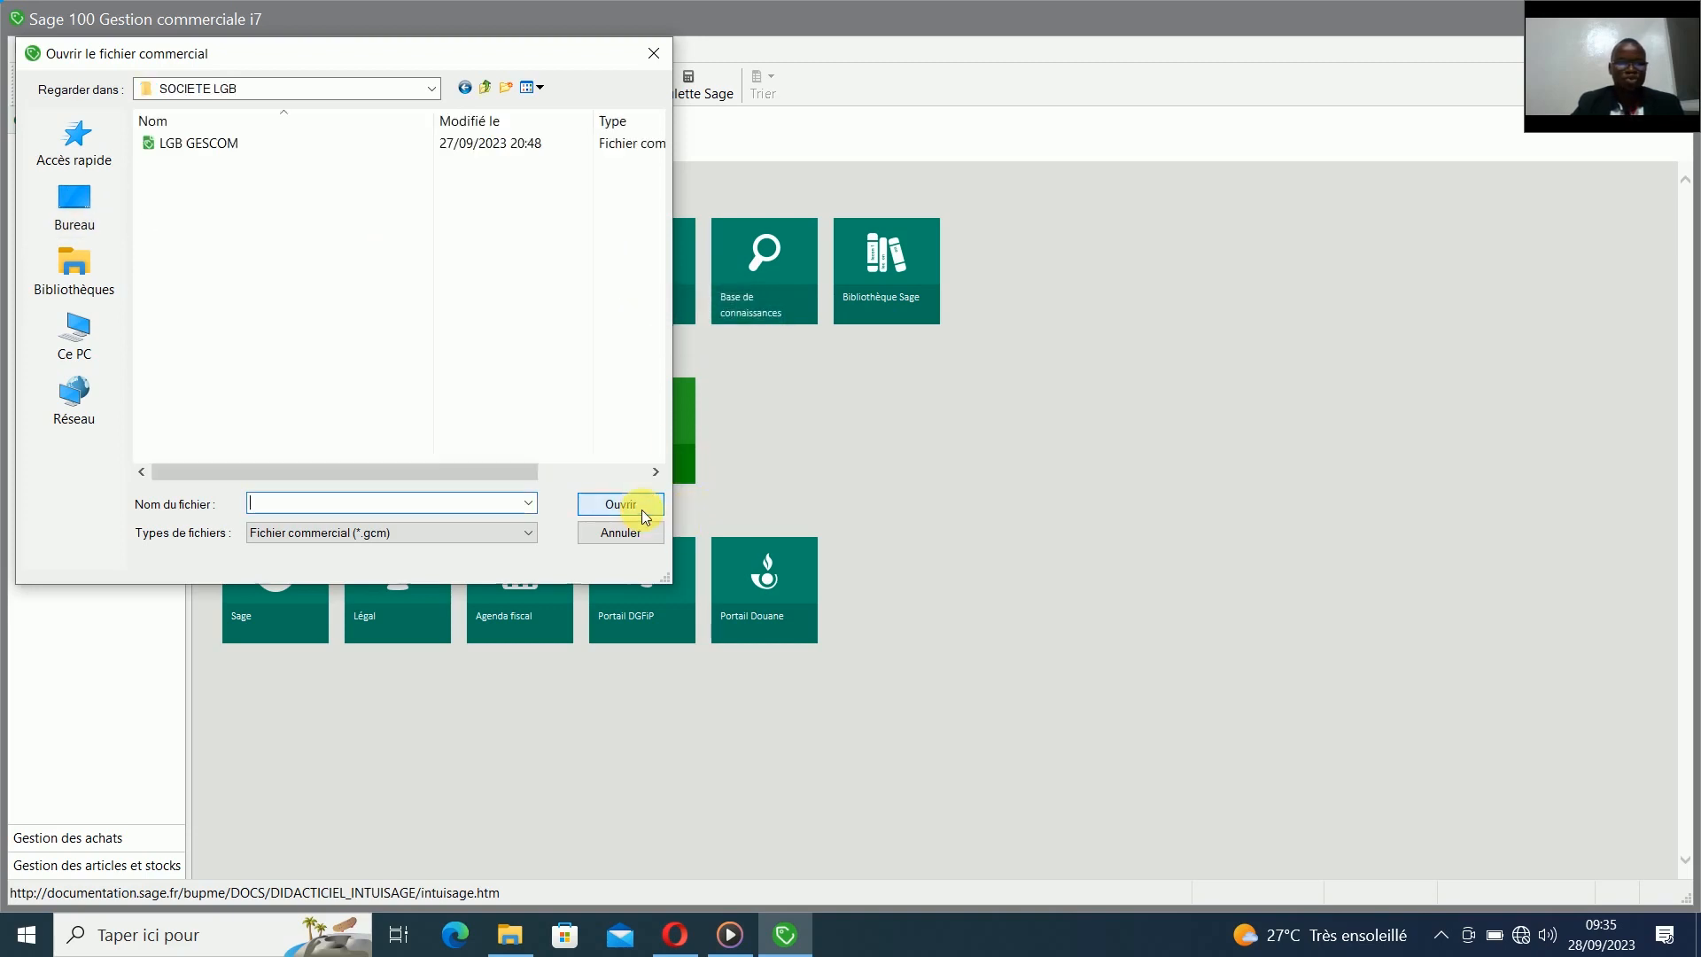
# - Try to open the LGB GESCOM commercial file with the <Administrateur> user
pyautogui.click(329, 146)
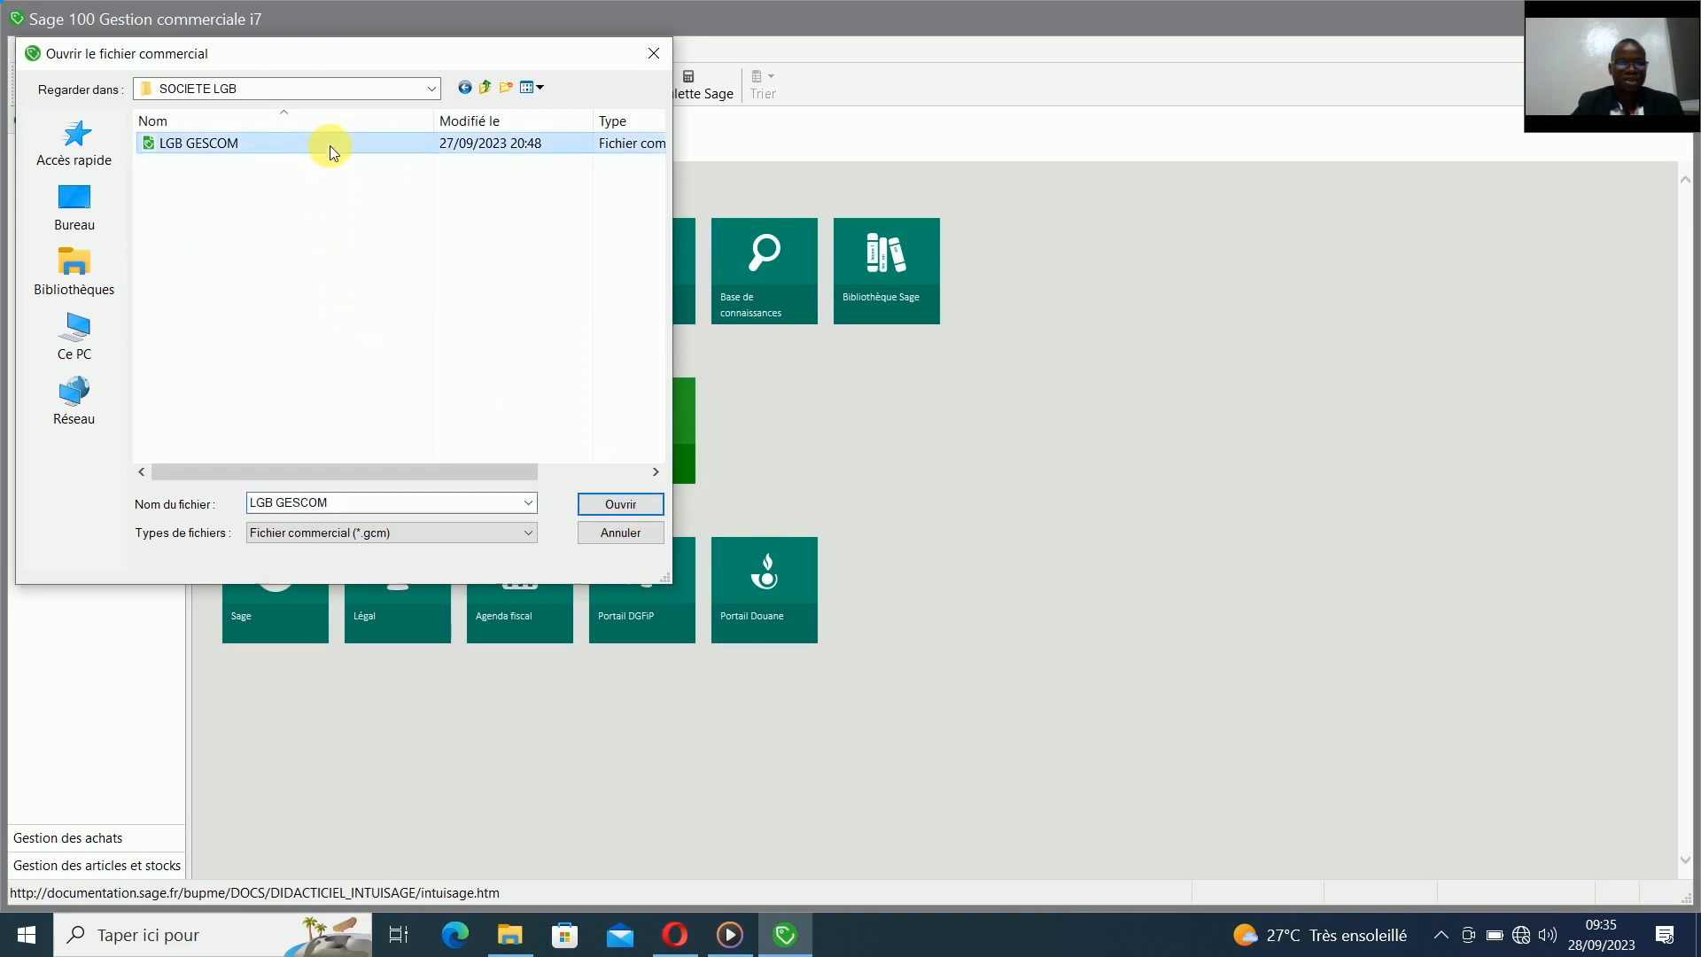
pyautogui.click(635, 508)
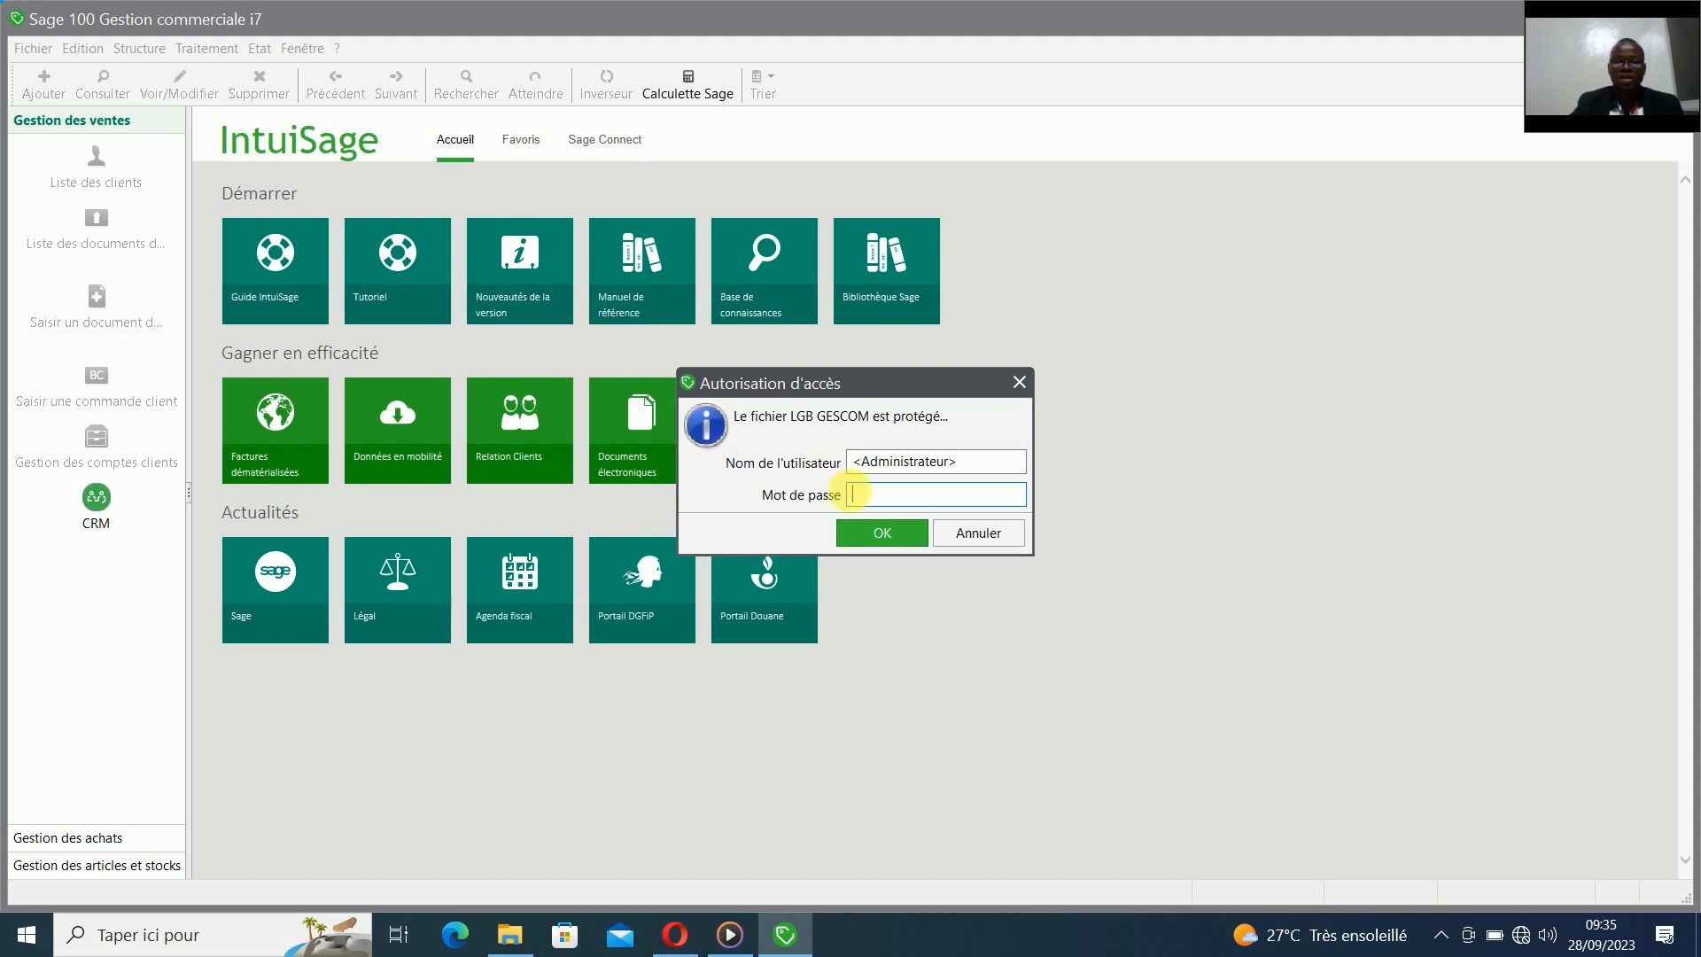
pyautogui.click(882, 540)
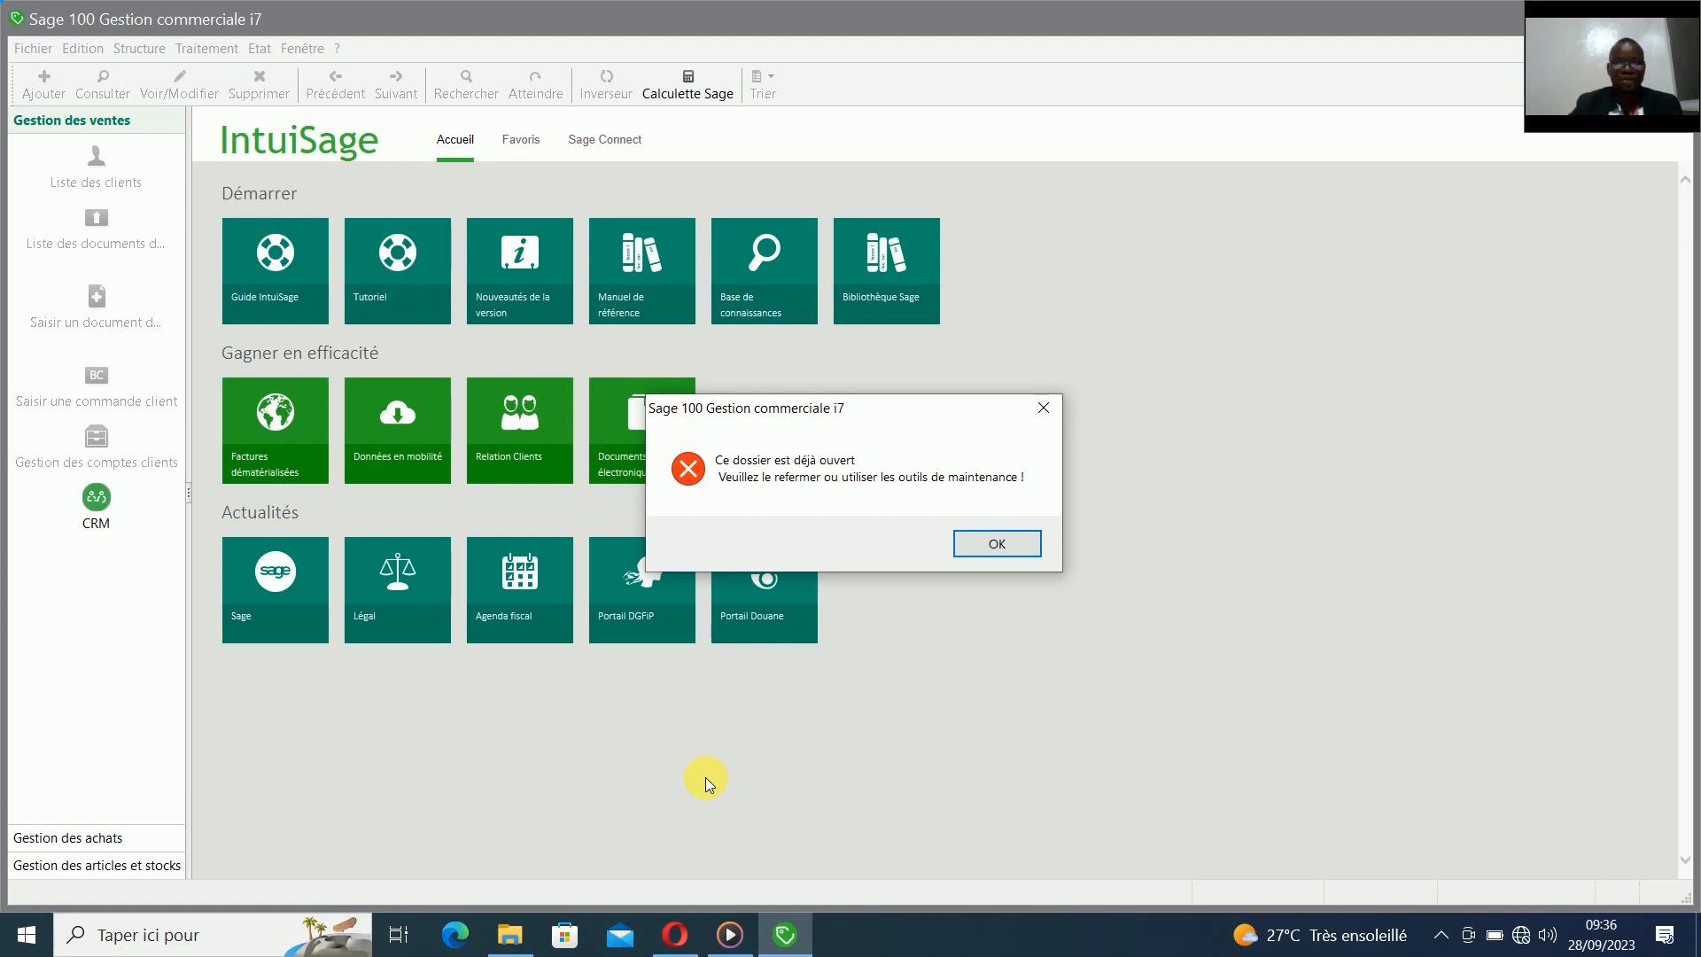
pyautogui.click(997, 543)
# - Open the LGB GESCOM file from the SOCIETE LGB folder in the Sage Maintenance utility, and close the utility
pyautogui.click(33, 49)
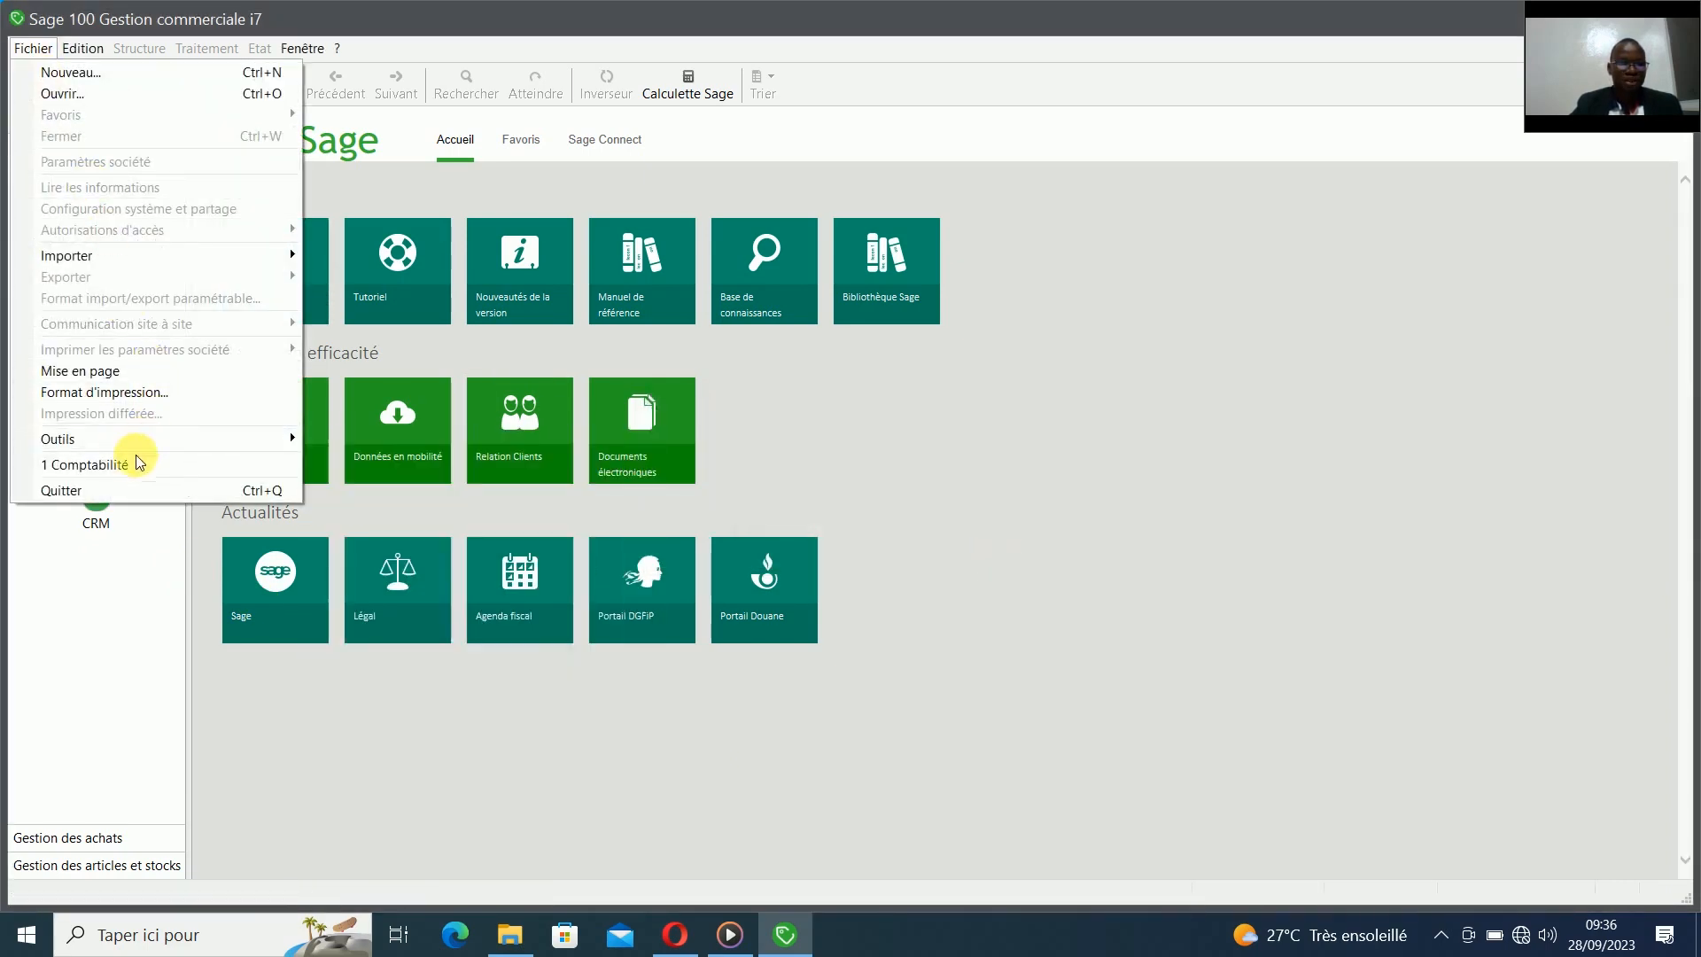
pyautogui.moveTo(118, 452)
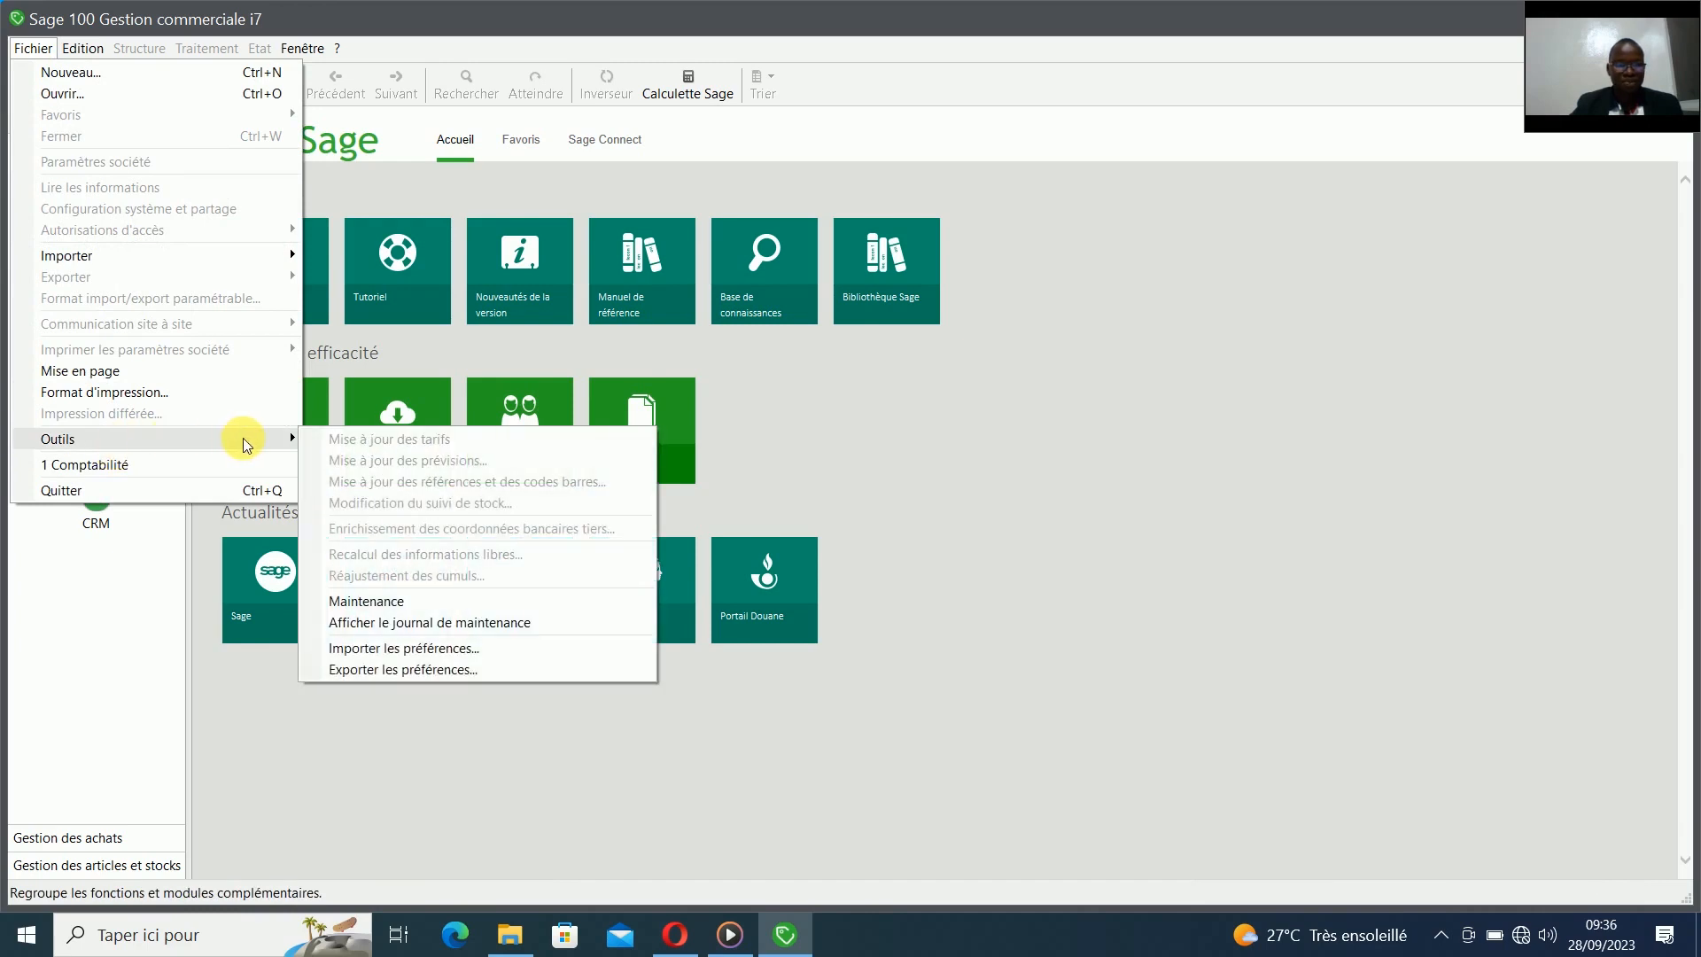
pyautogui.click(407, 606)
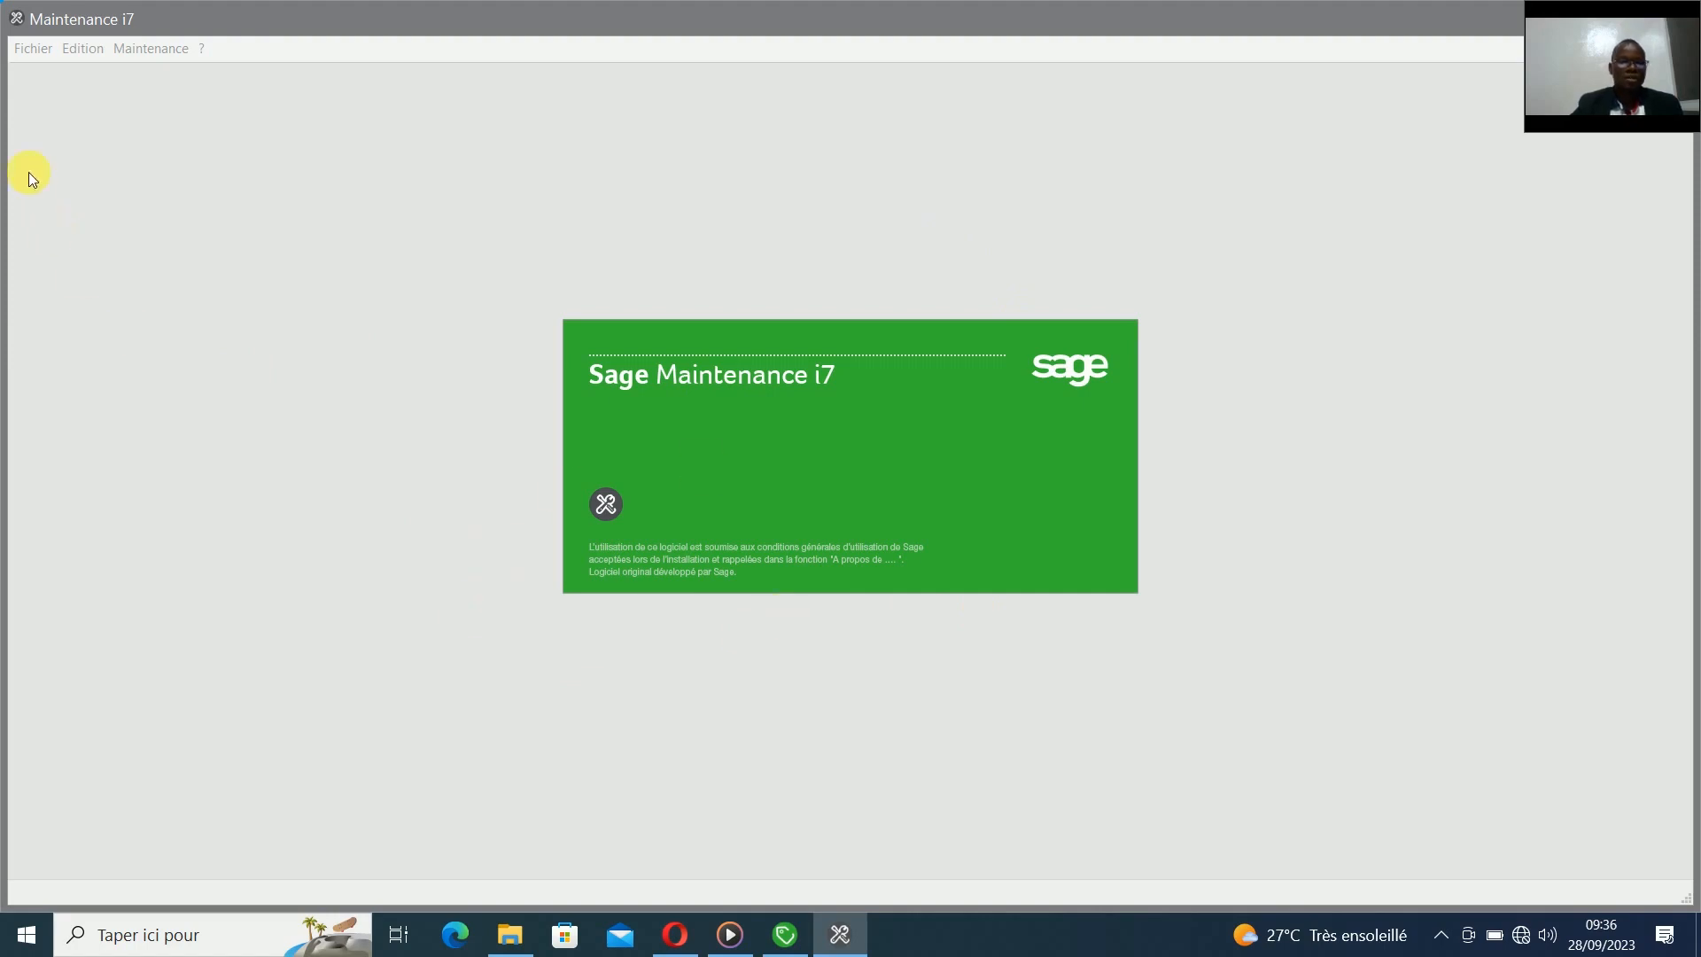
pyautogui.click(29, 53)
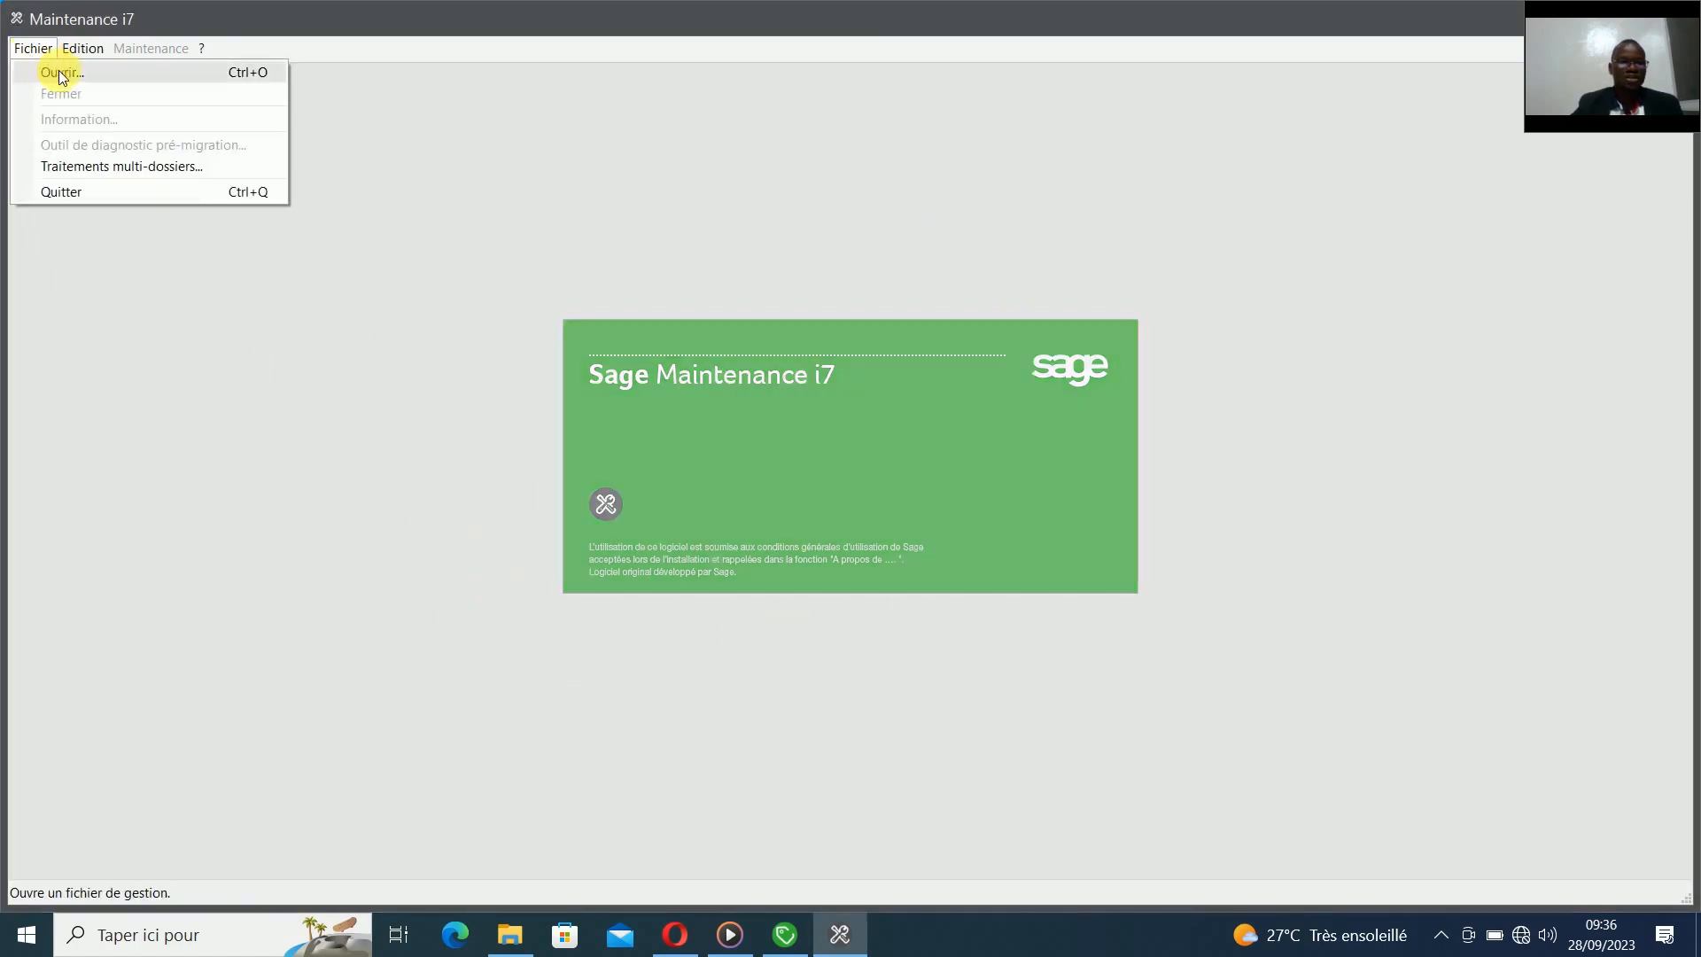
pyautogui.click(60, 71)
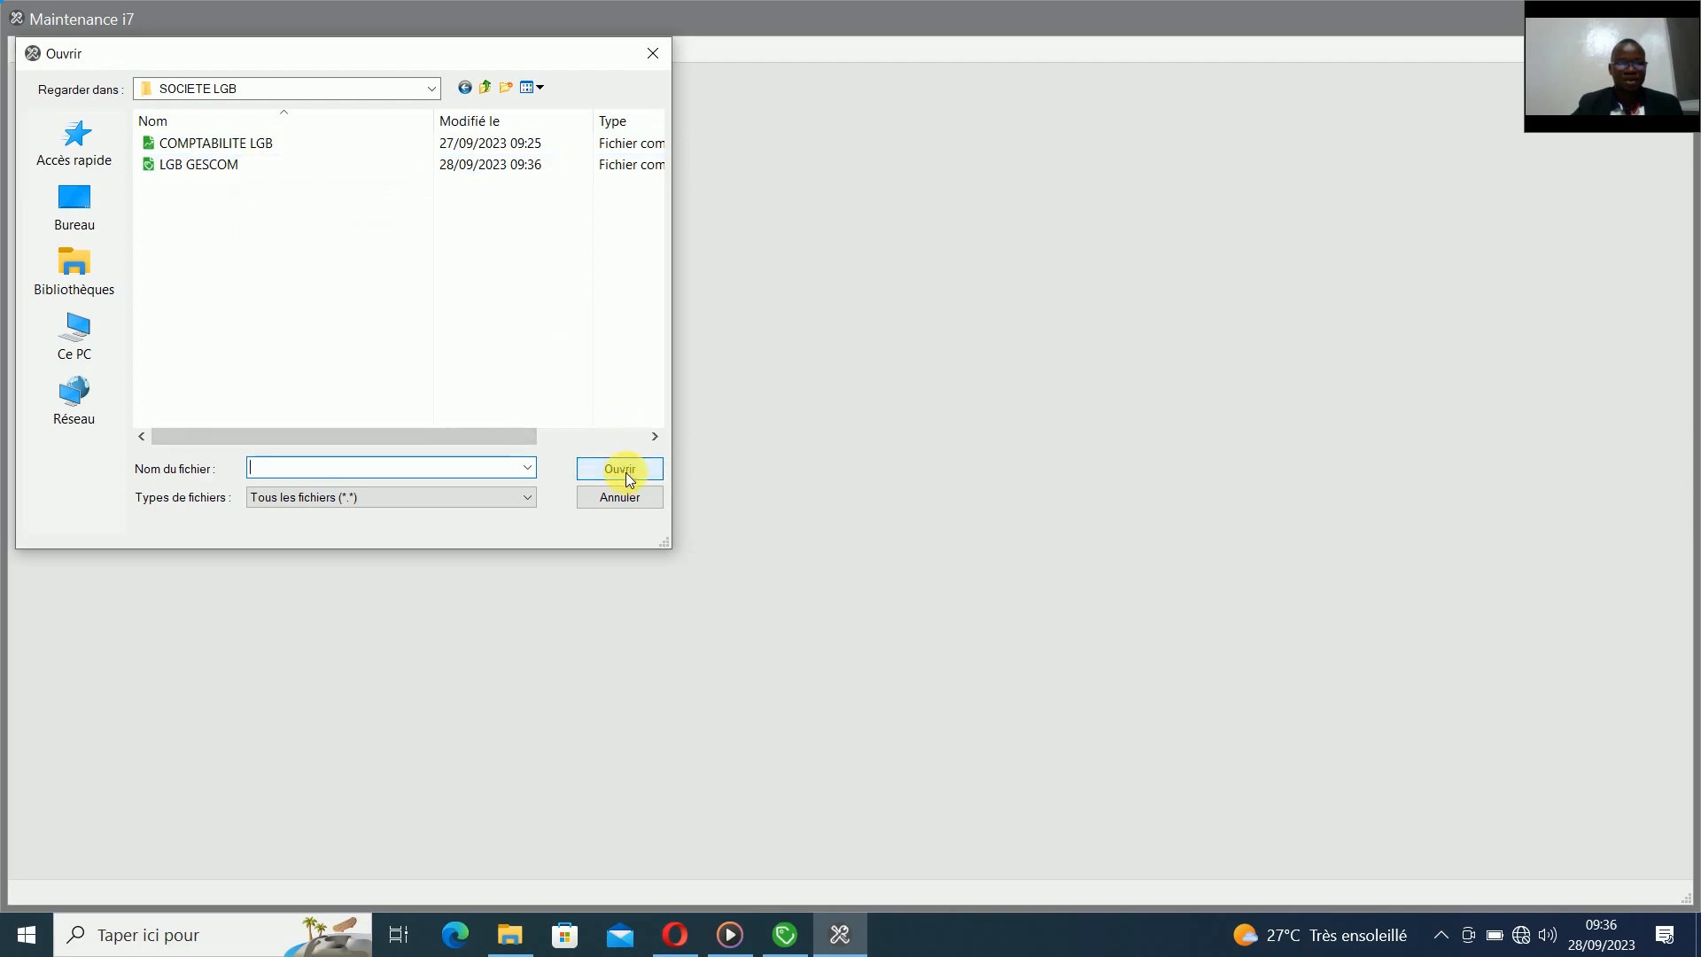
pyautogui.click(418, 165)
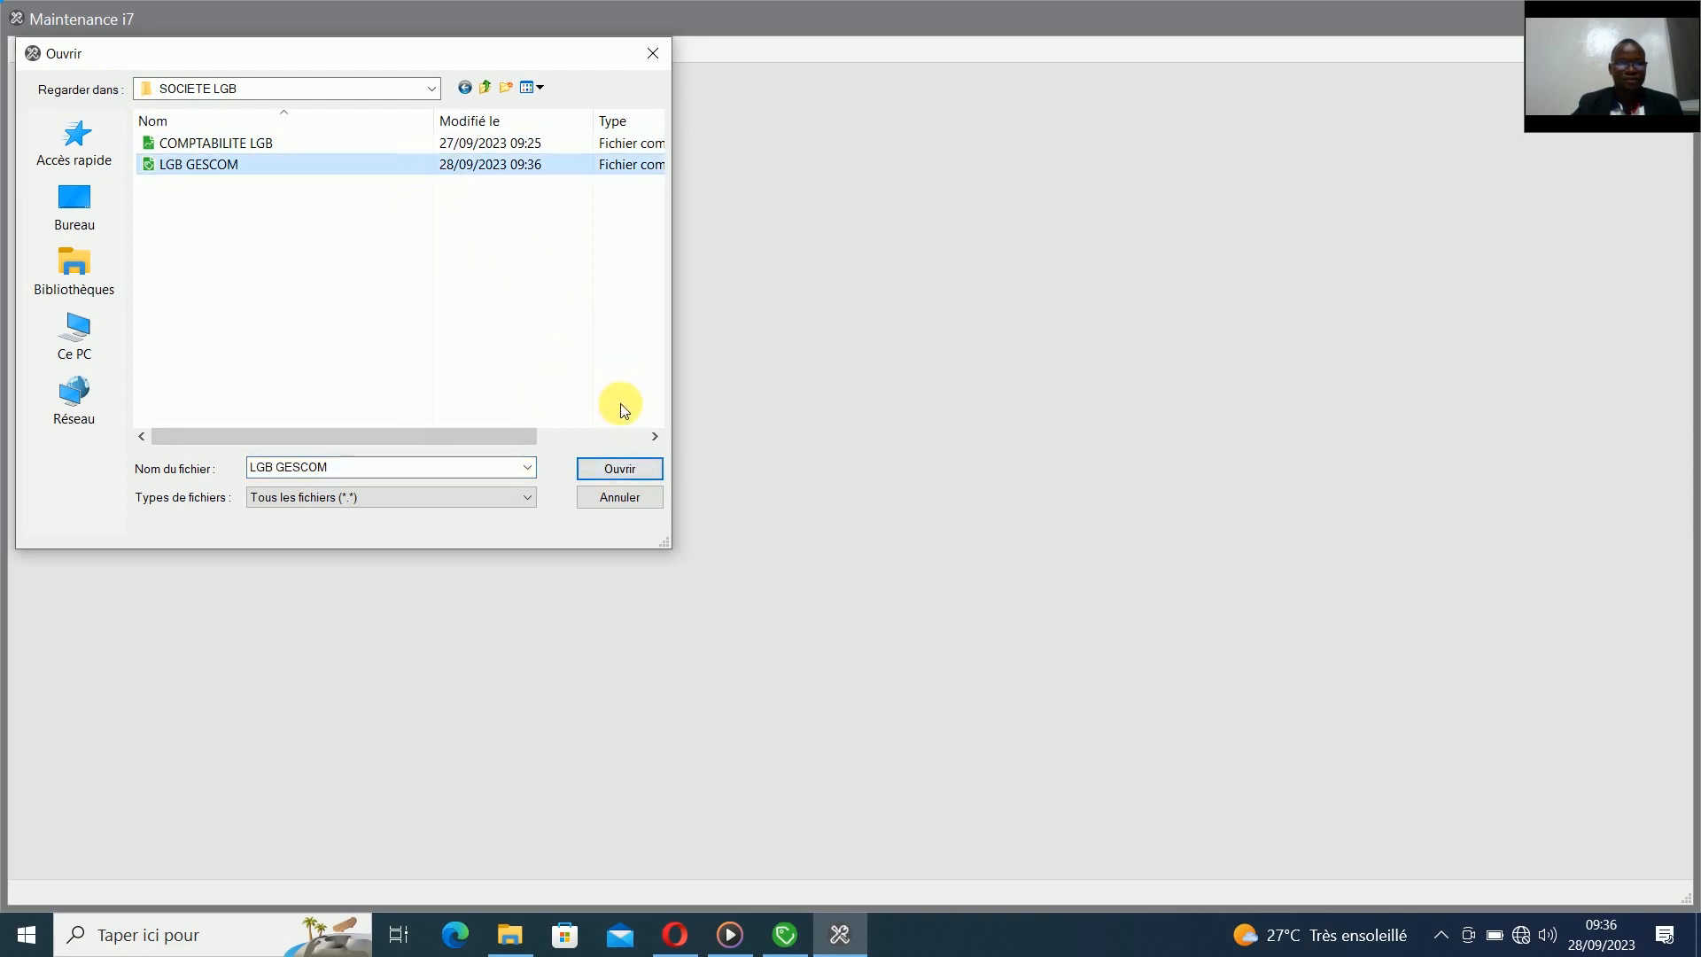
pyautogui.click(612, 478)
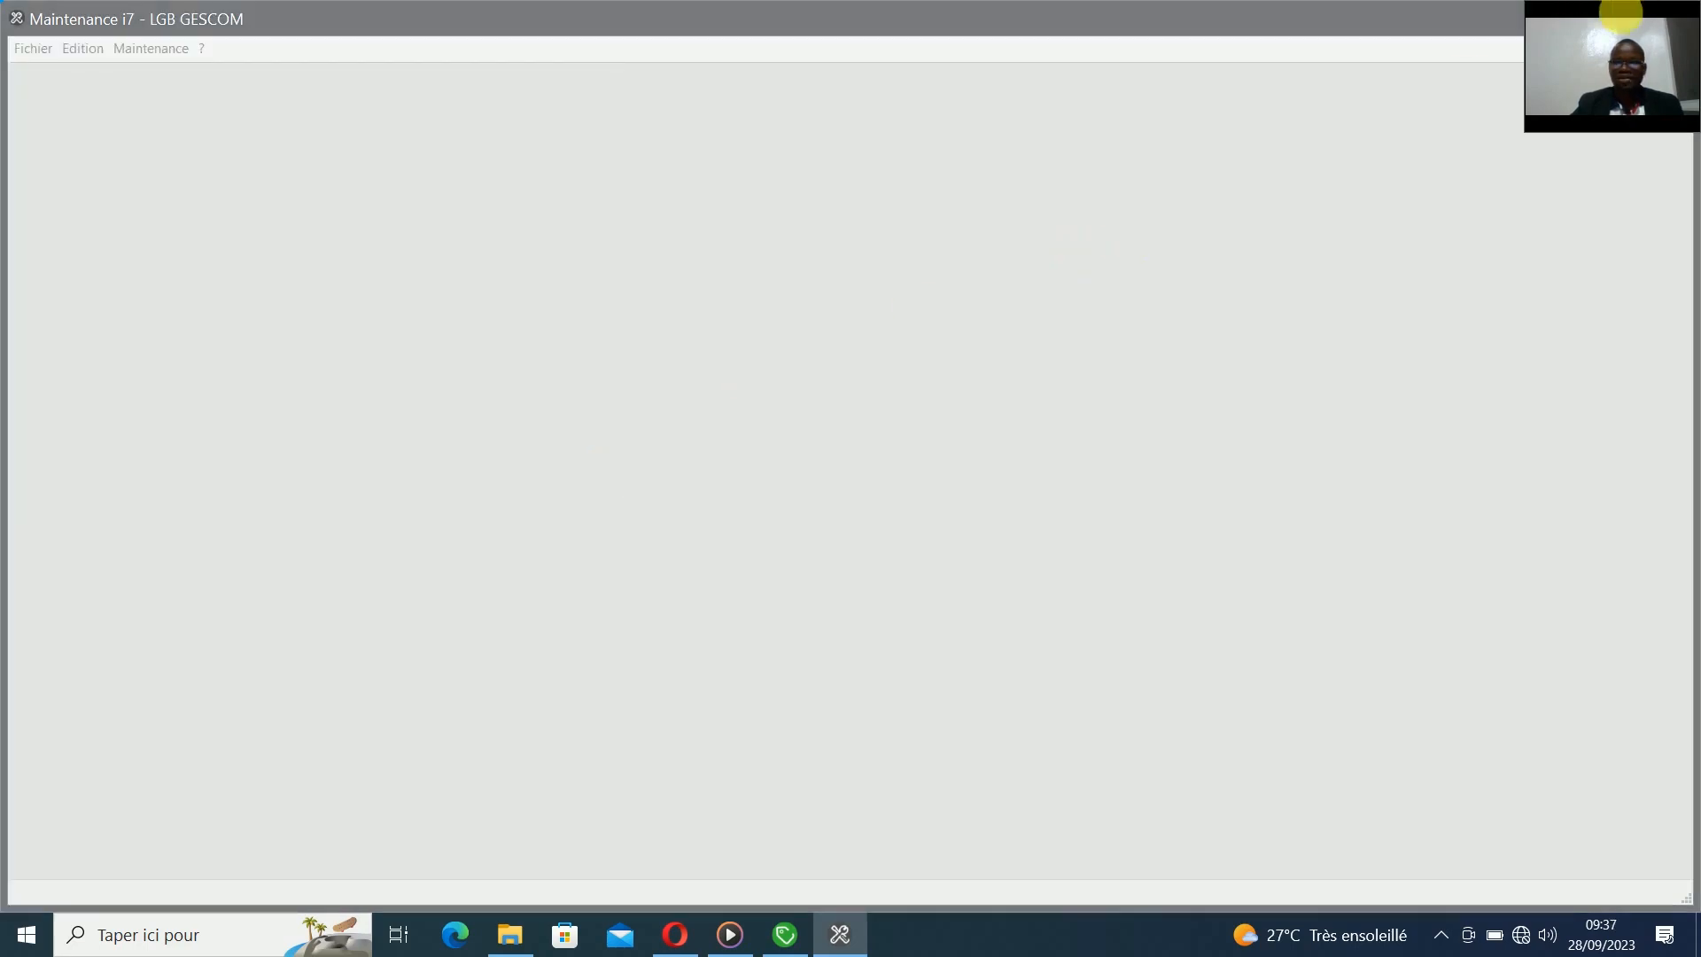
pyautogui.moveTo(1625, 12); pyautogui.dragTo(1620, 73)
pyautogui.click(1681, 18)
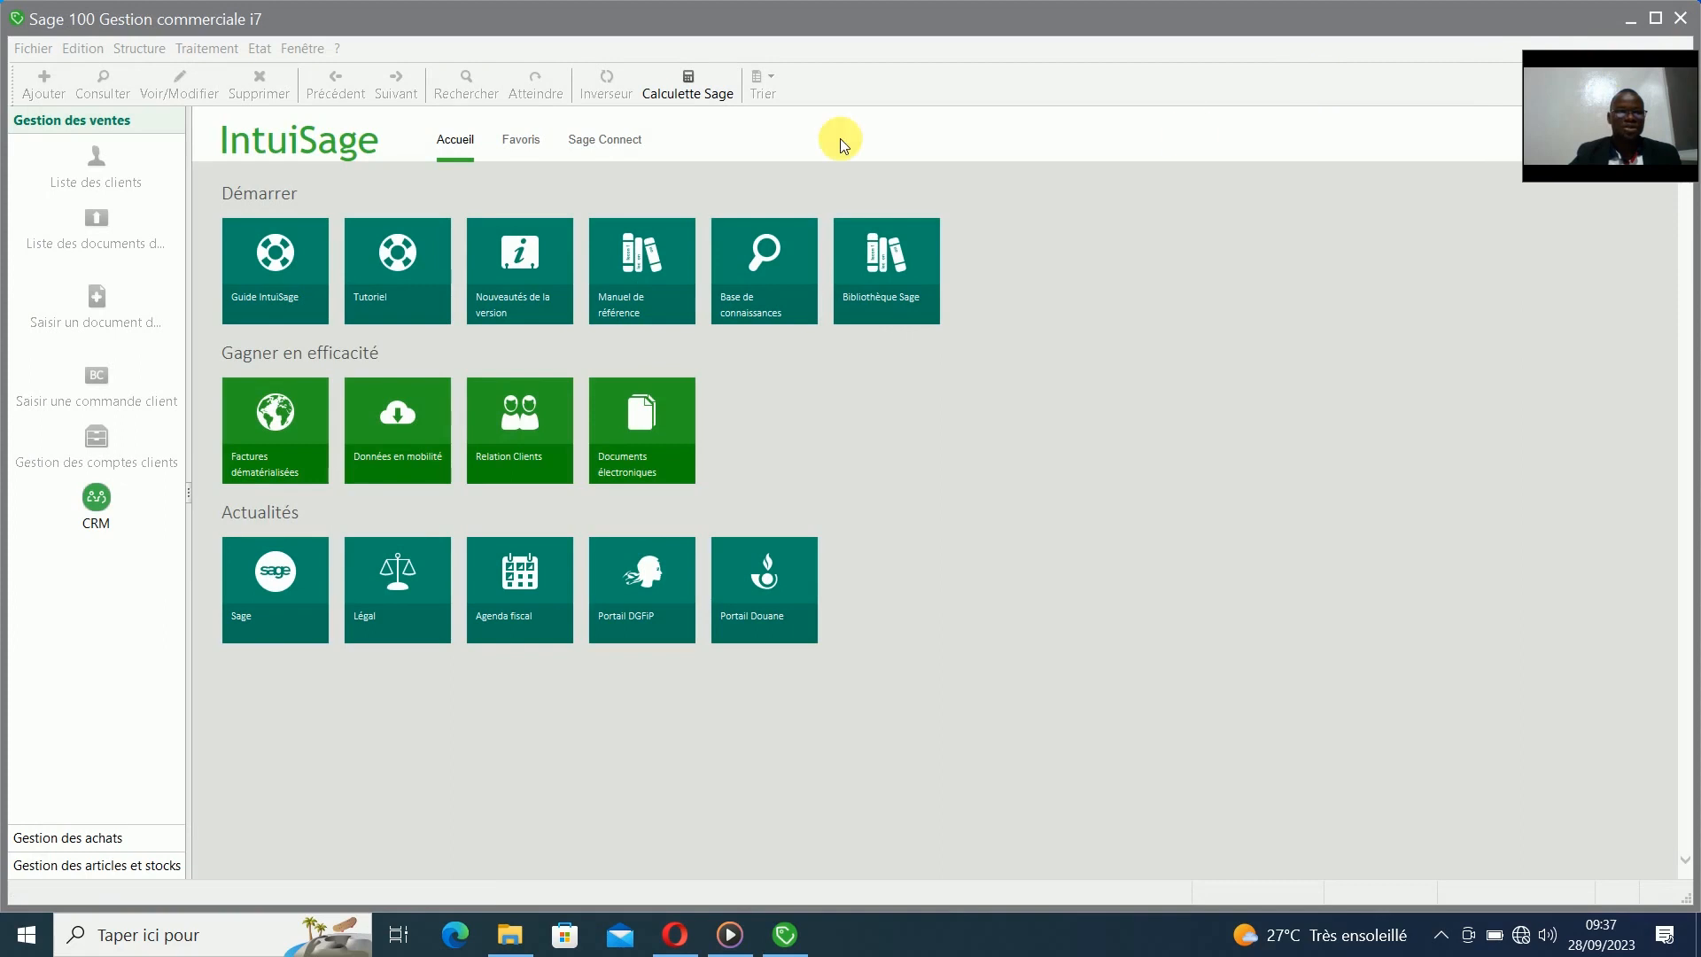
# - Try to reopen the LGB GESCOM commercial file together with the COMPTABILITE LGB accounting file
pyautogui.click(33, 49)
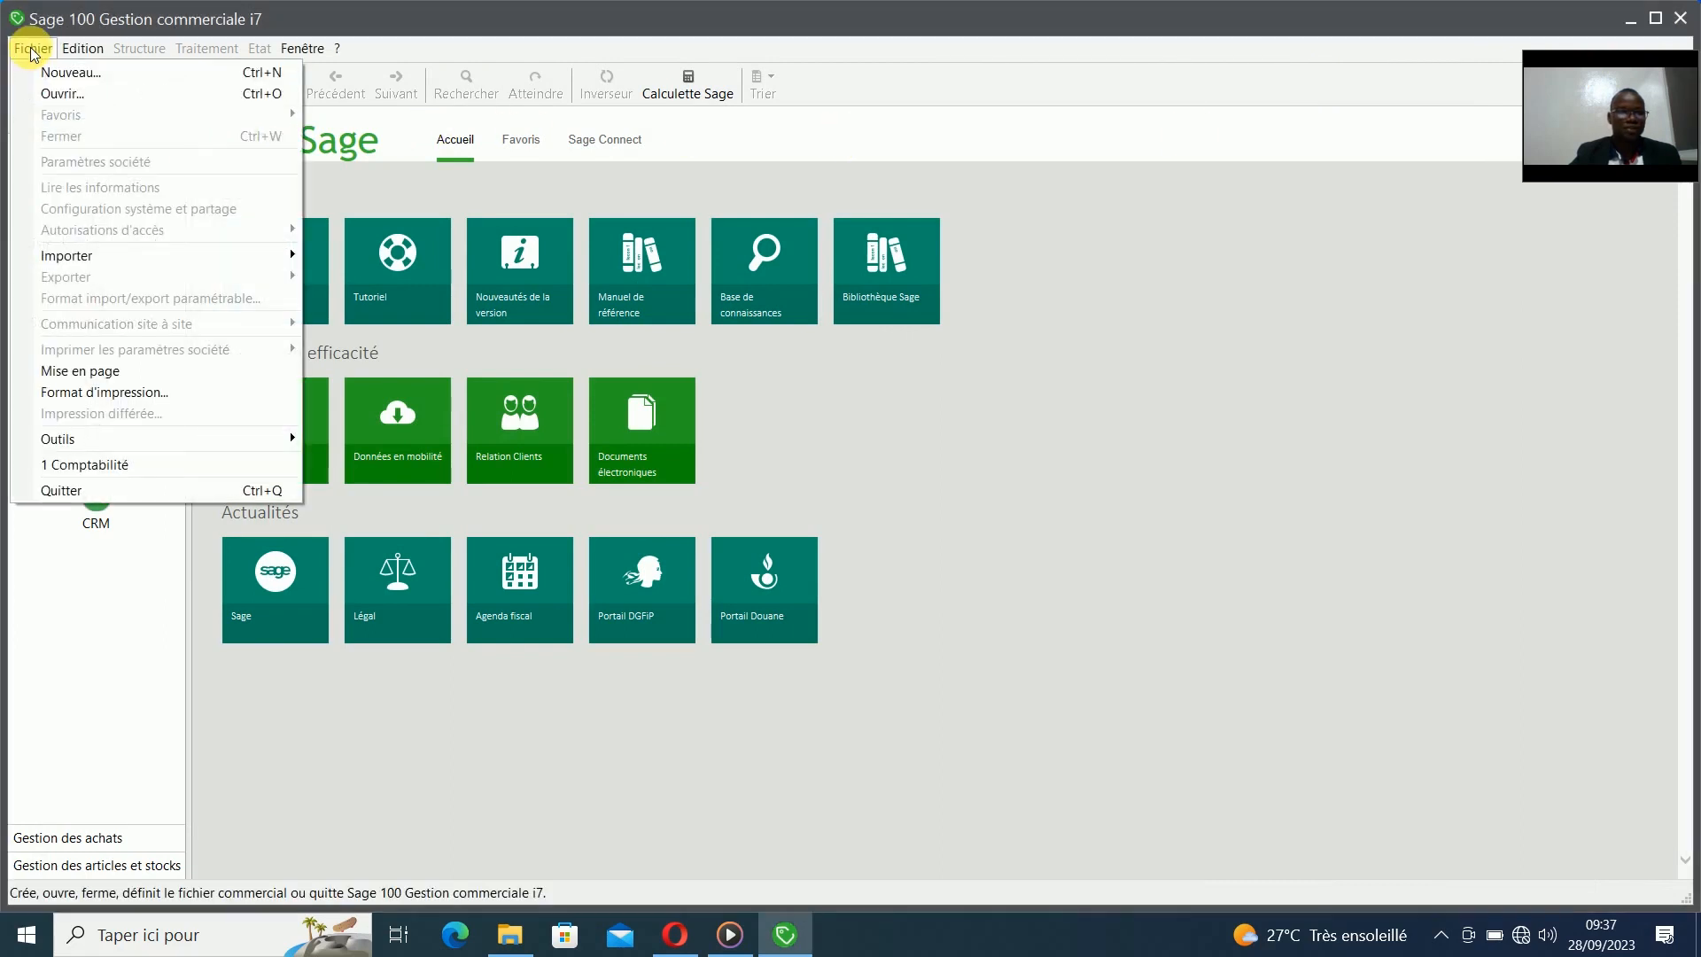
pyautogui.click(55, 93)
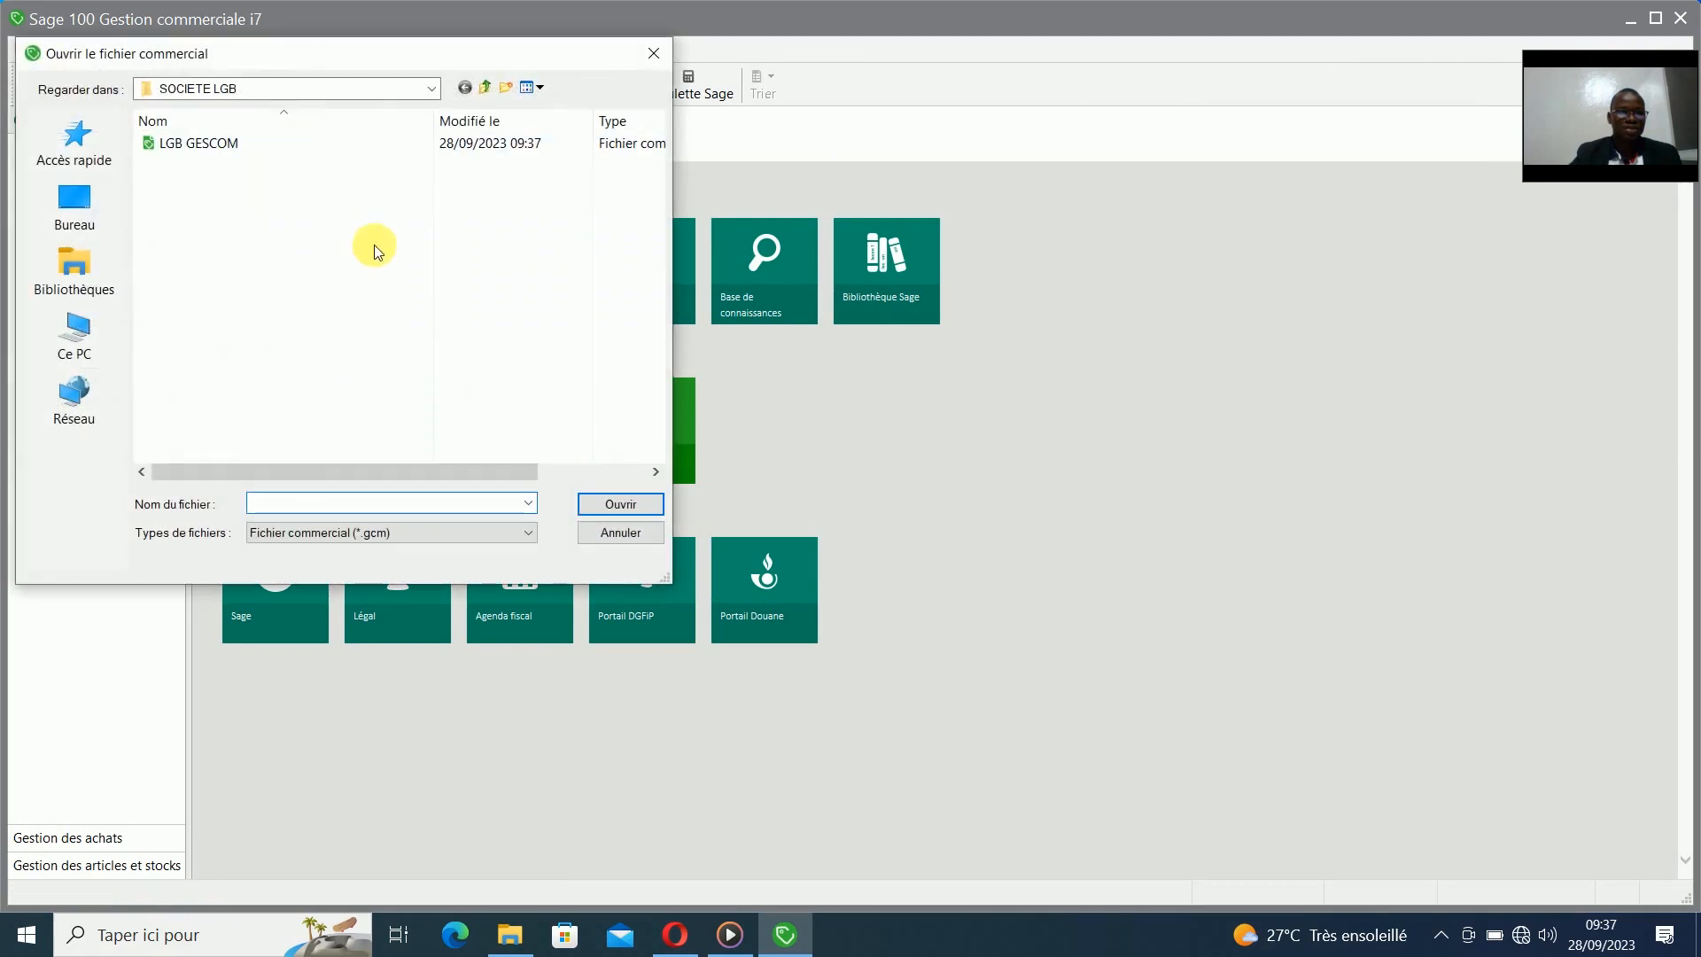
pyautogui.doubleClick(274, 144)
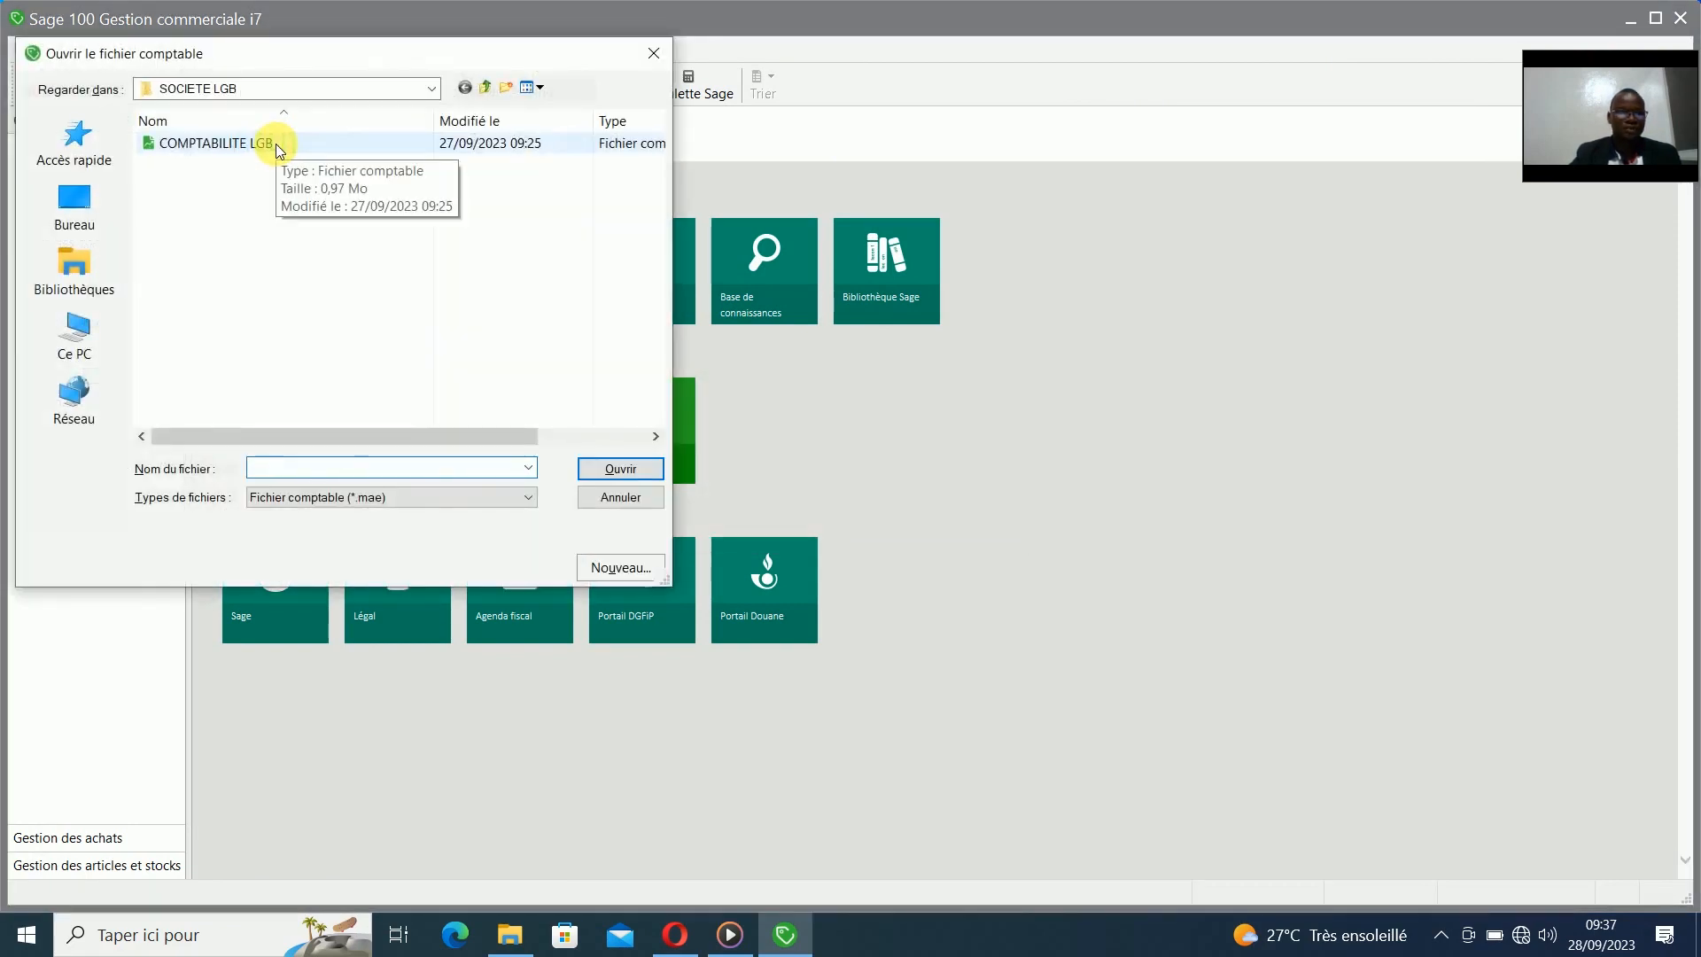
pyautogui.click(275, 144)
pyautogui.click(630, 462)
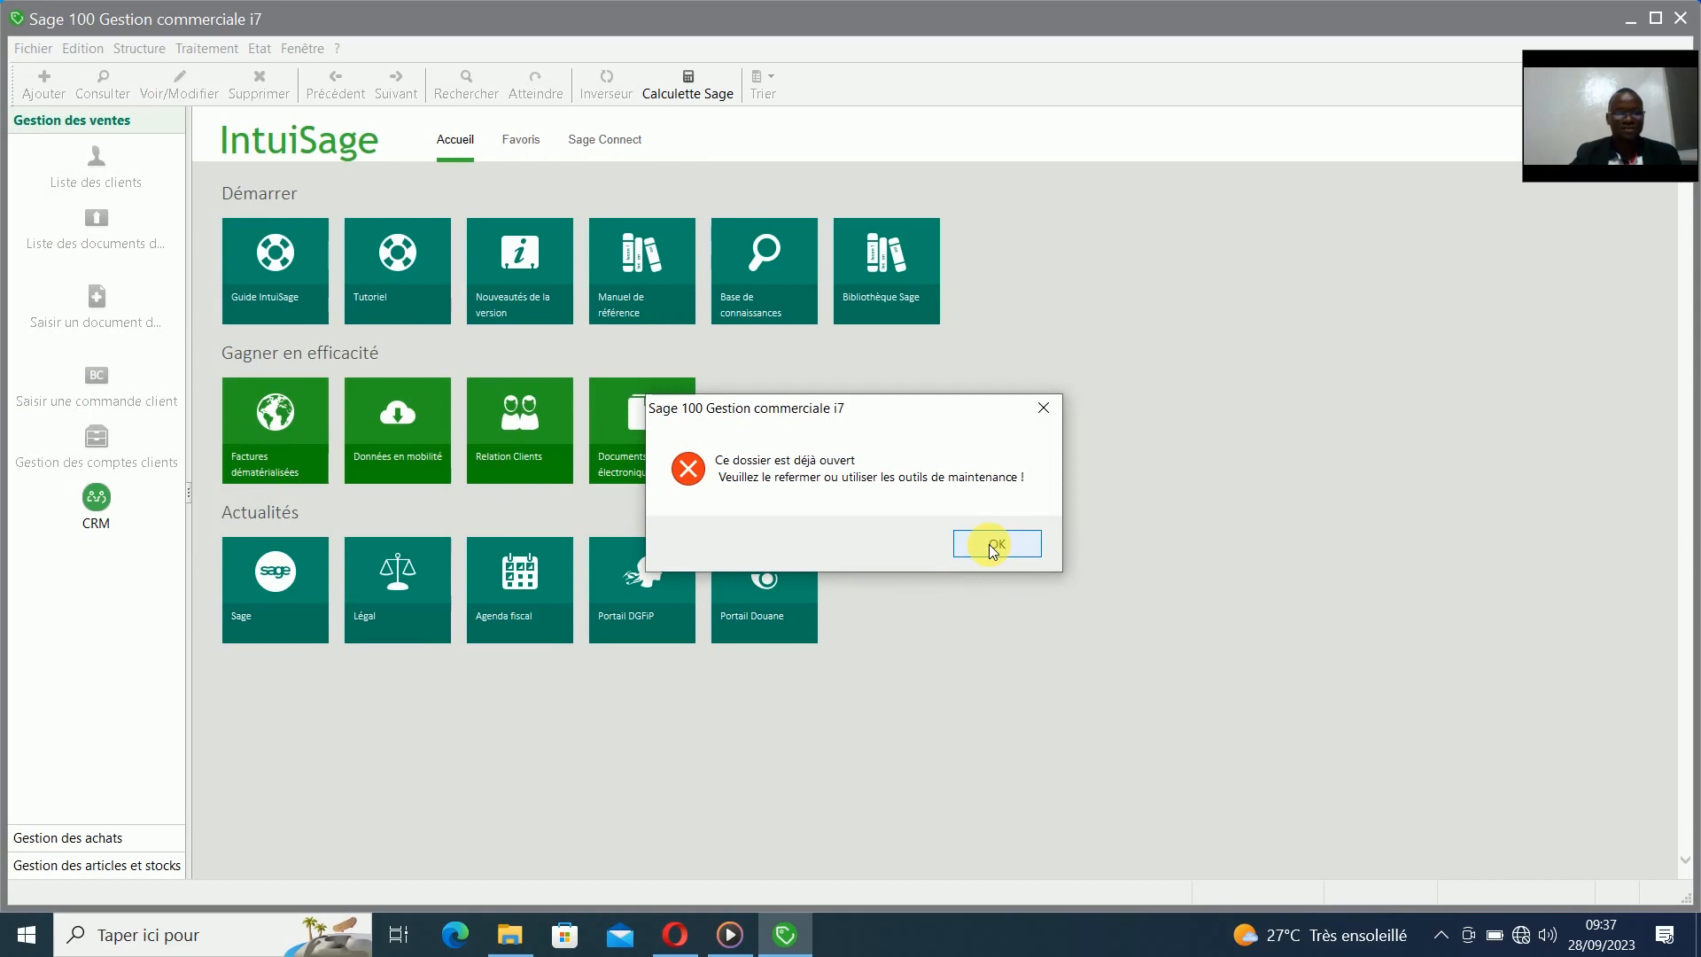
pyautogui.click(994, 547)
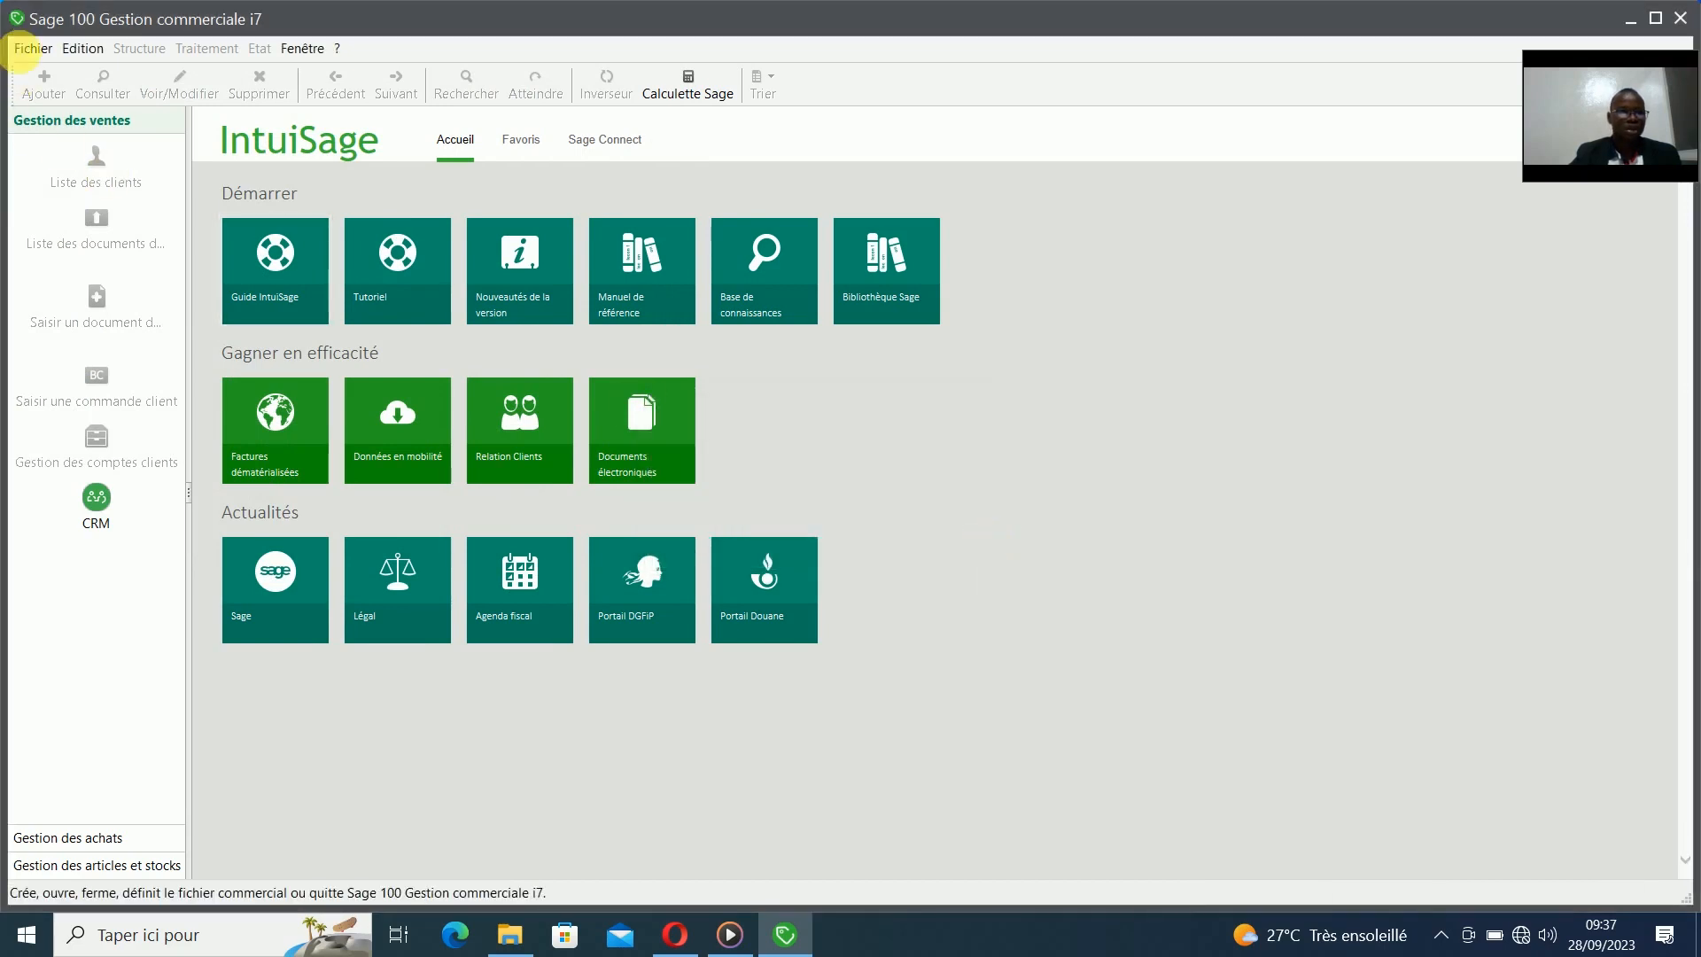
# - Launch the Sage Maintenance utility and open the COMPTABILITE LGB accounting file in it
pyautogui.click(33, 48)
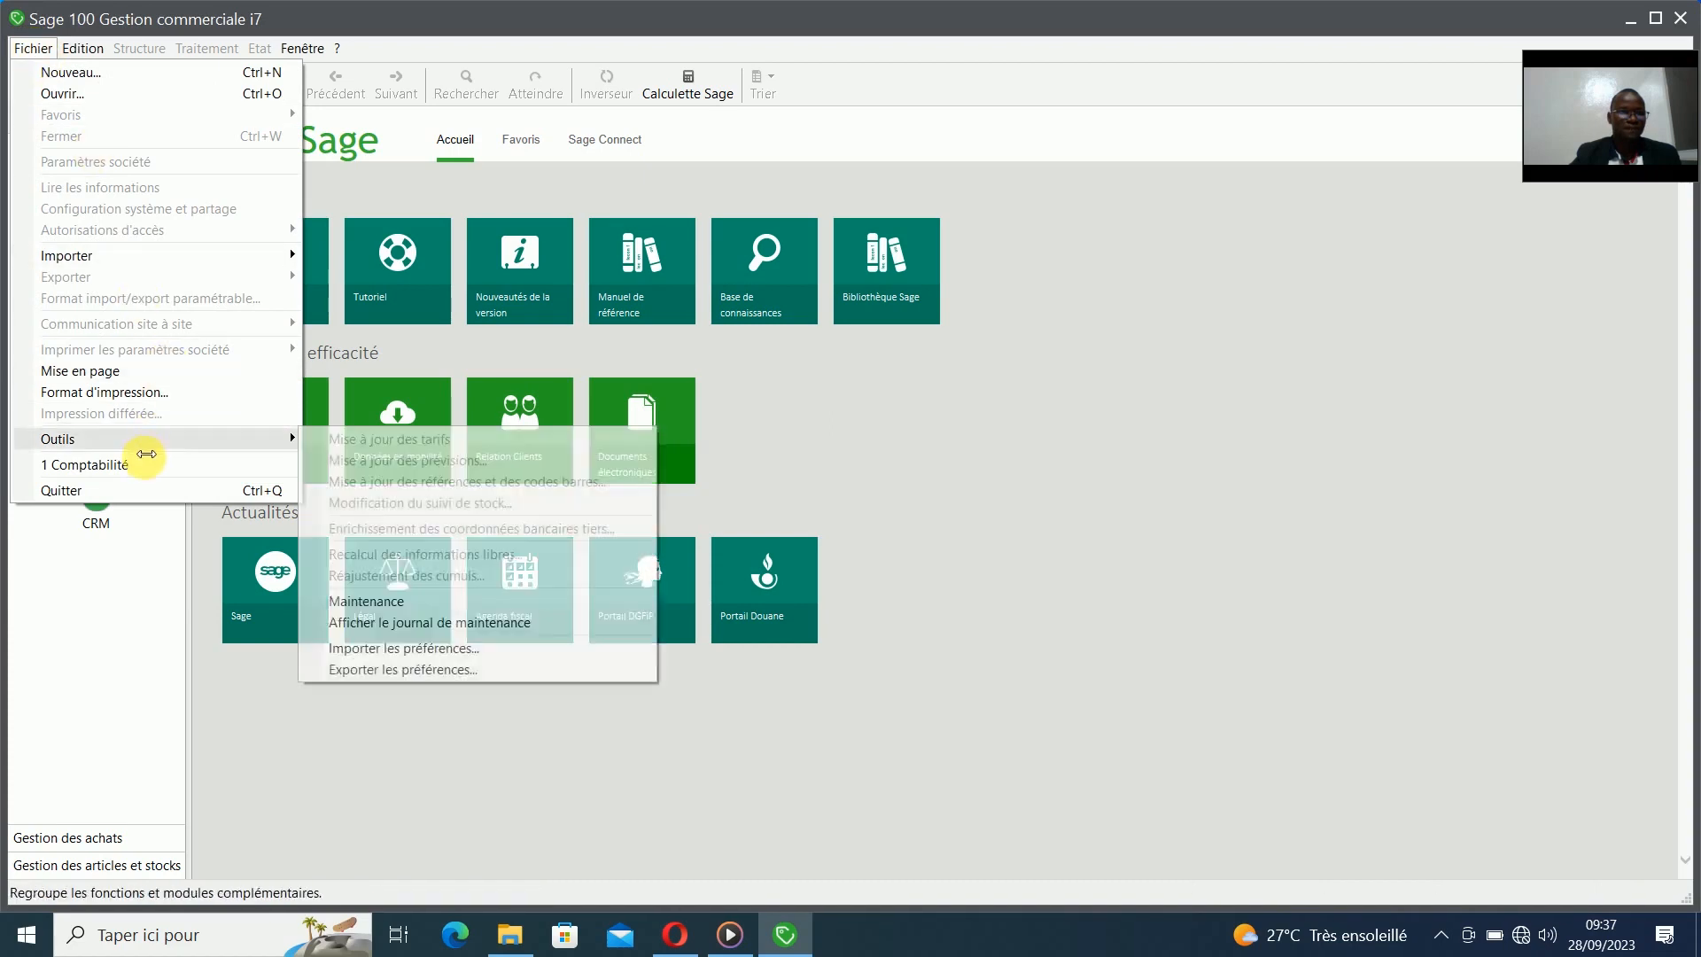
pyautogui.moveTo(151, 440)
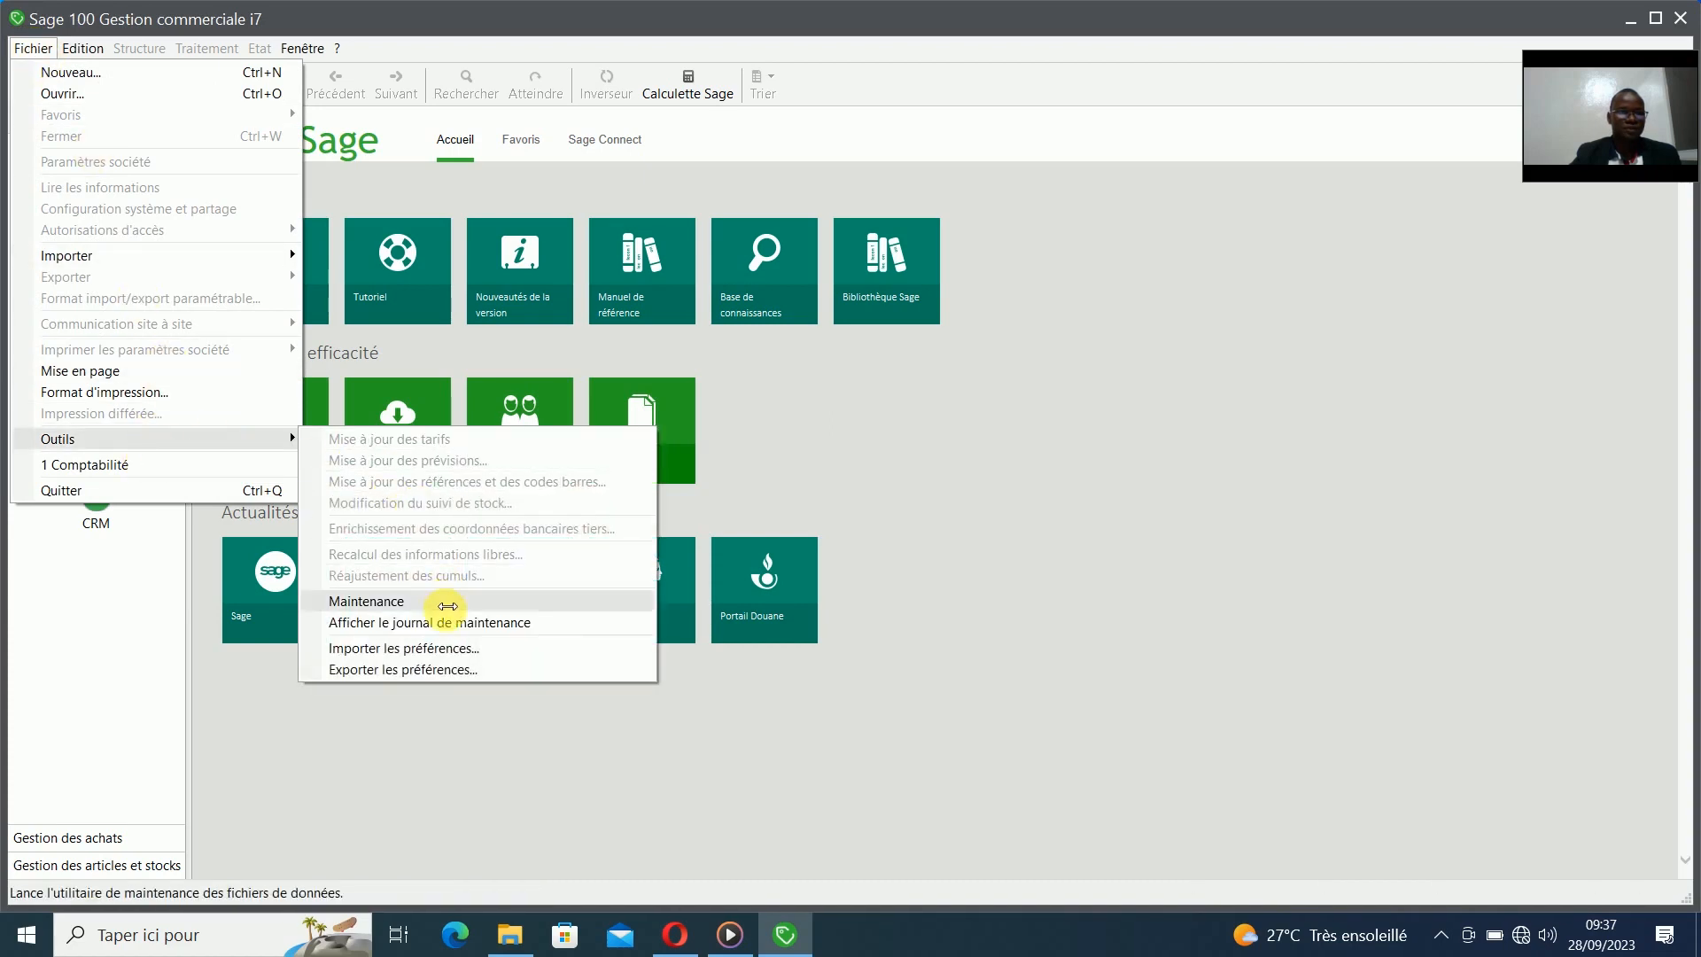
pyautogui.click(440, 601)
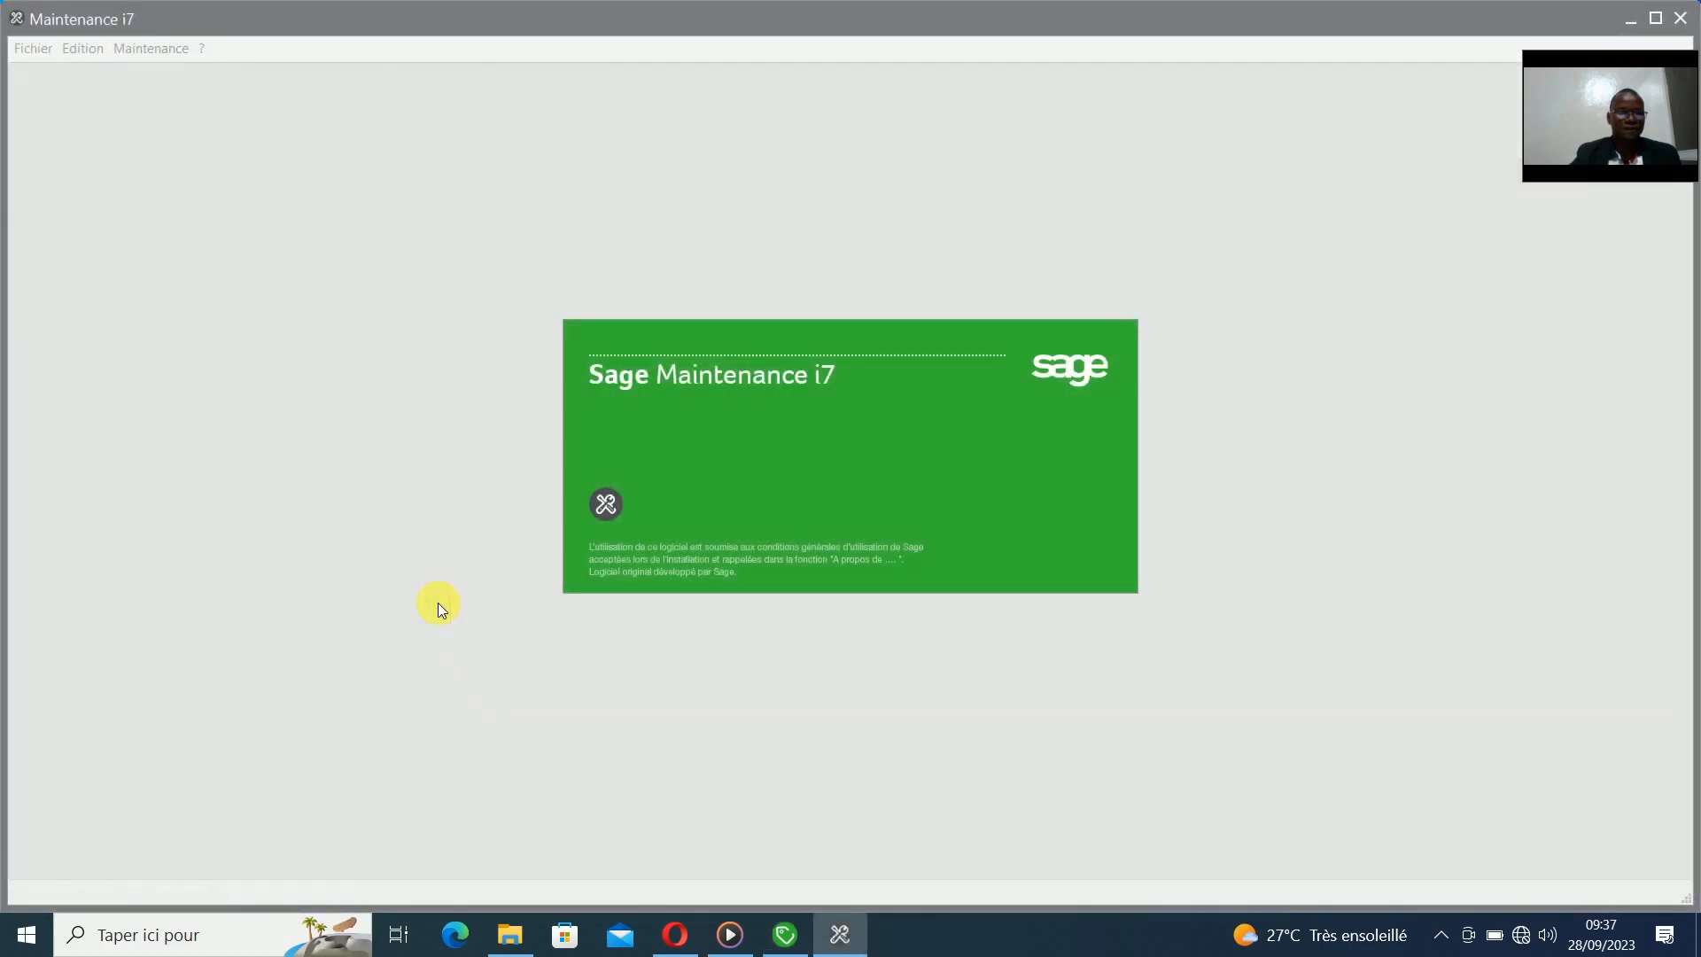
pyautogui.click(27, 48)
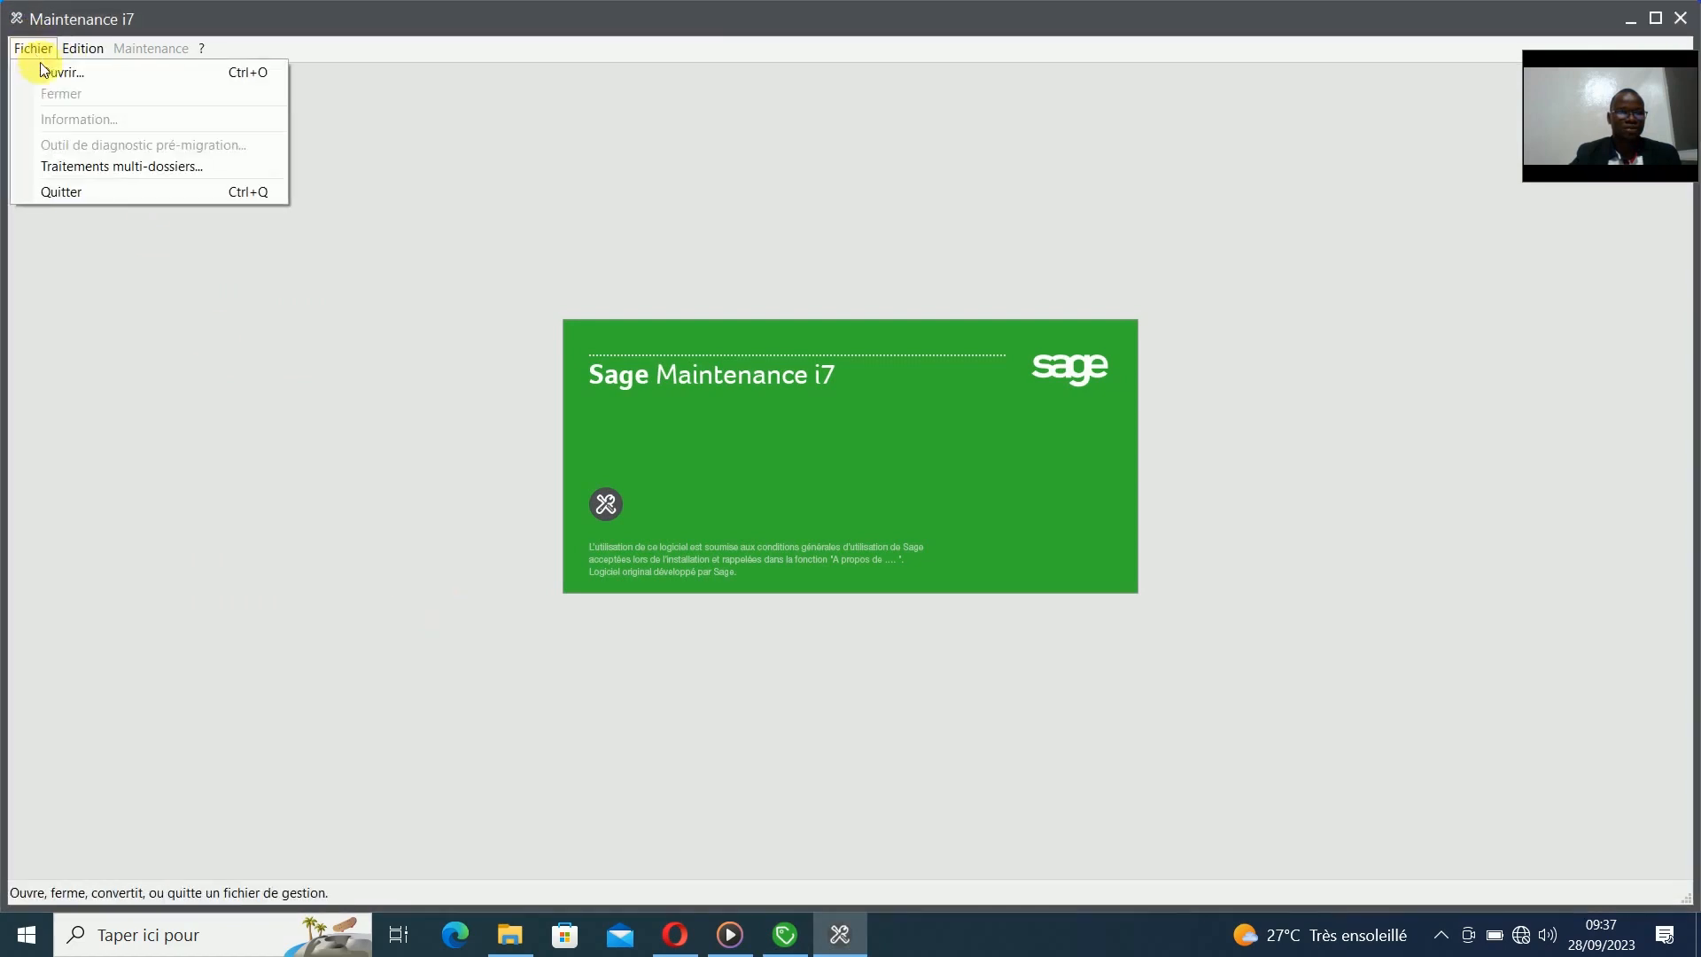
pyautogui.click(41, 76)
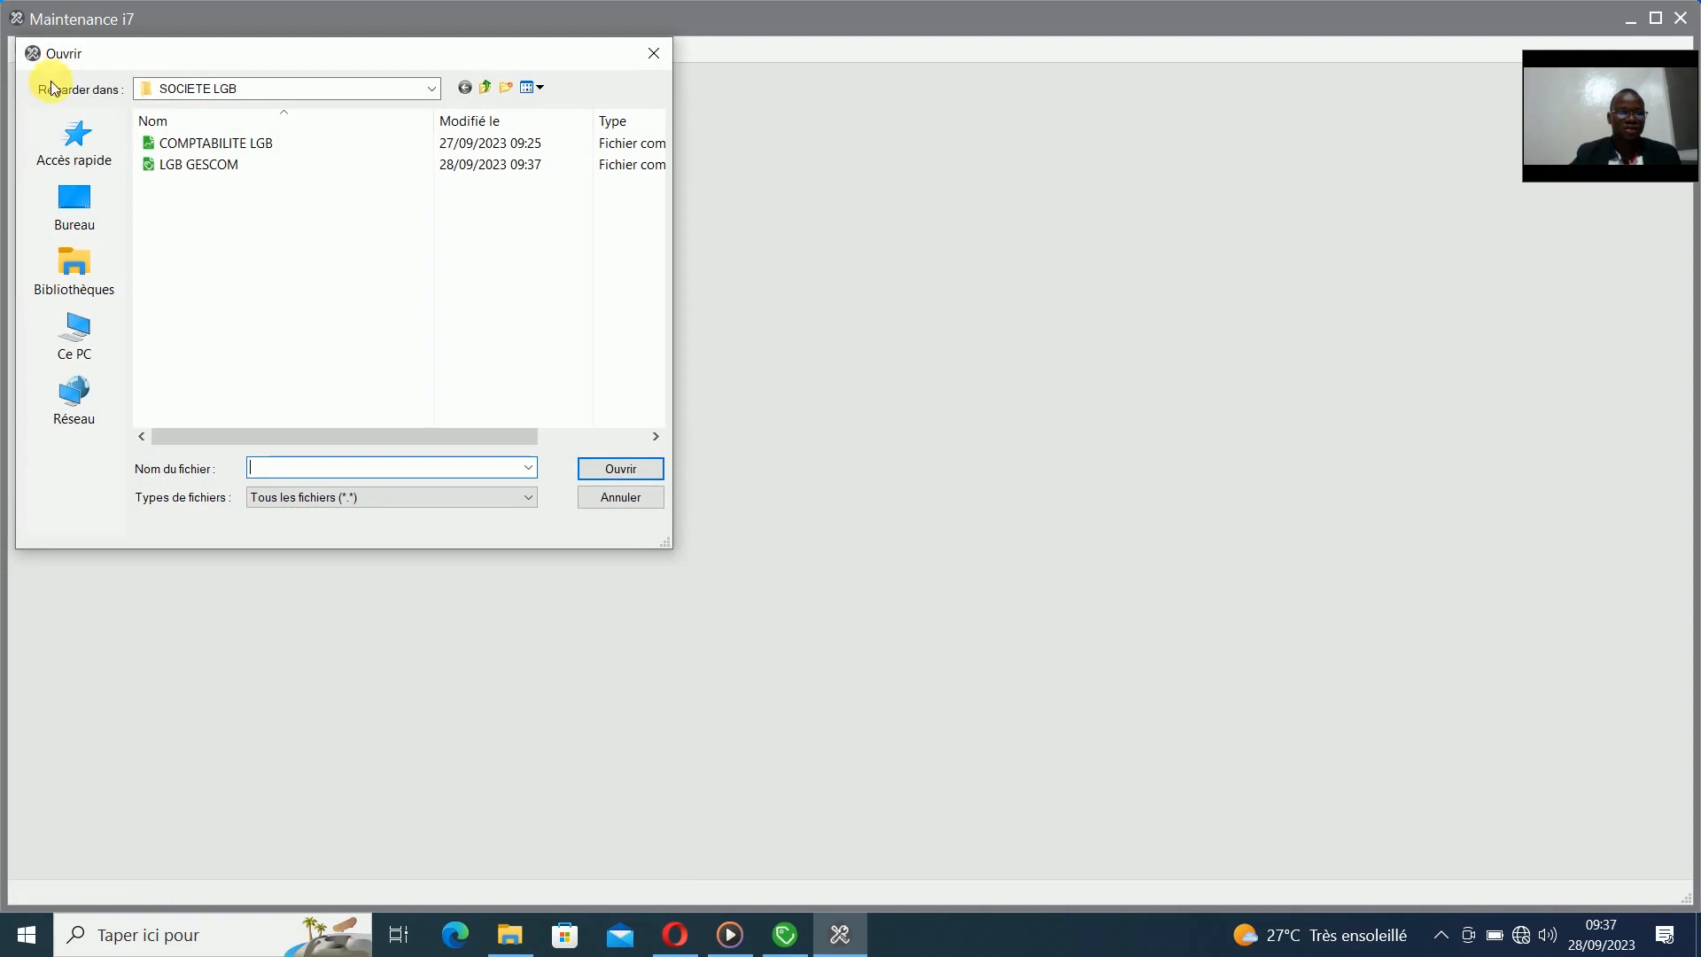
pyautogui.click(198, 144)
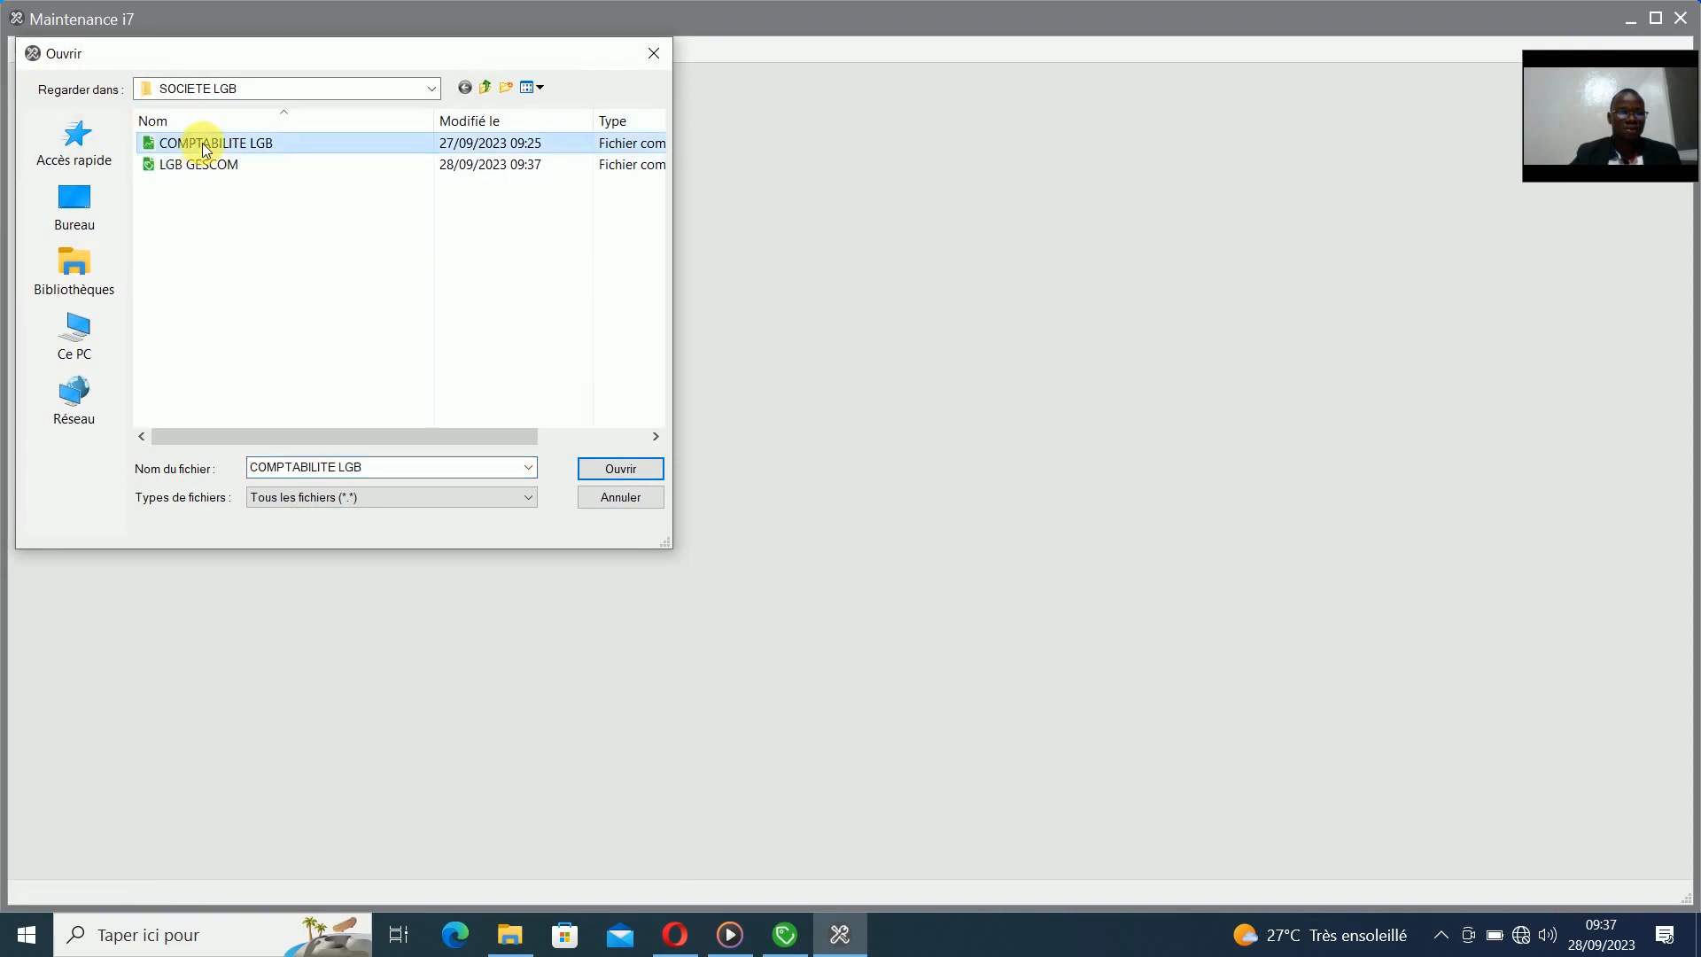
pyautogui.click(619, 467)
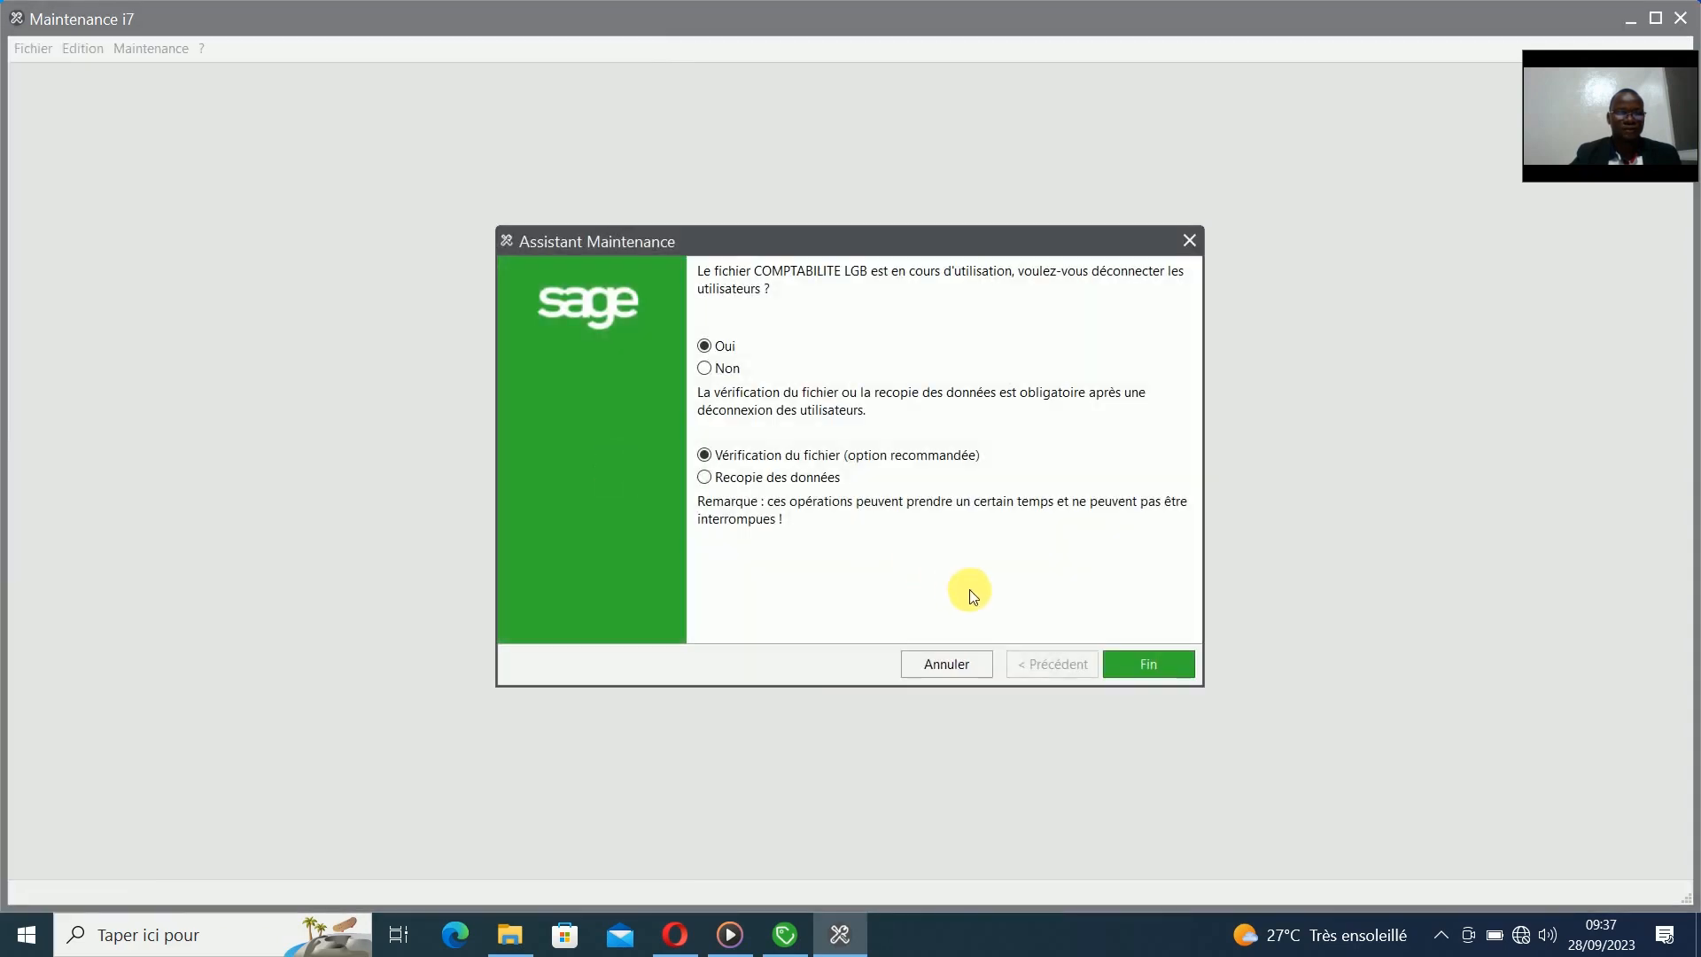
# - Disconnect the users of COMPTABILITE LGB using the Vérification du fichier option, and close the Maintenance utility
pyautogui.click(1124, 660)
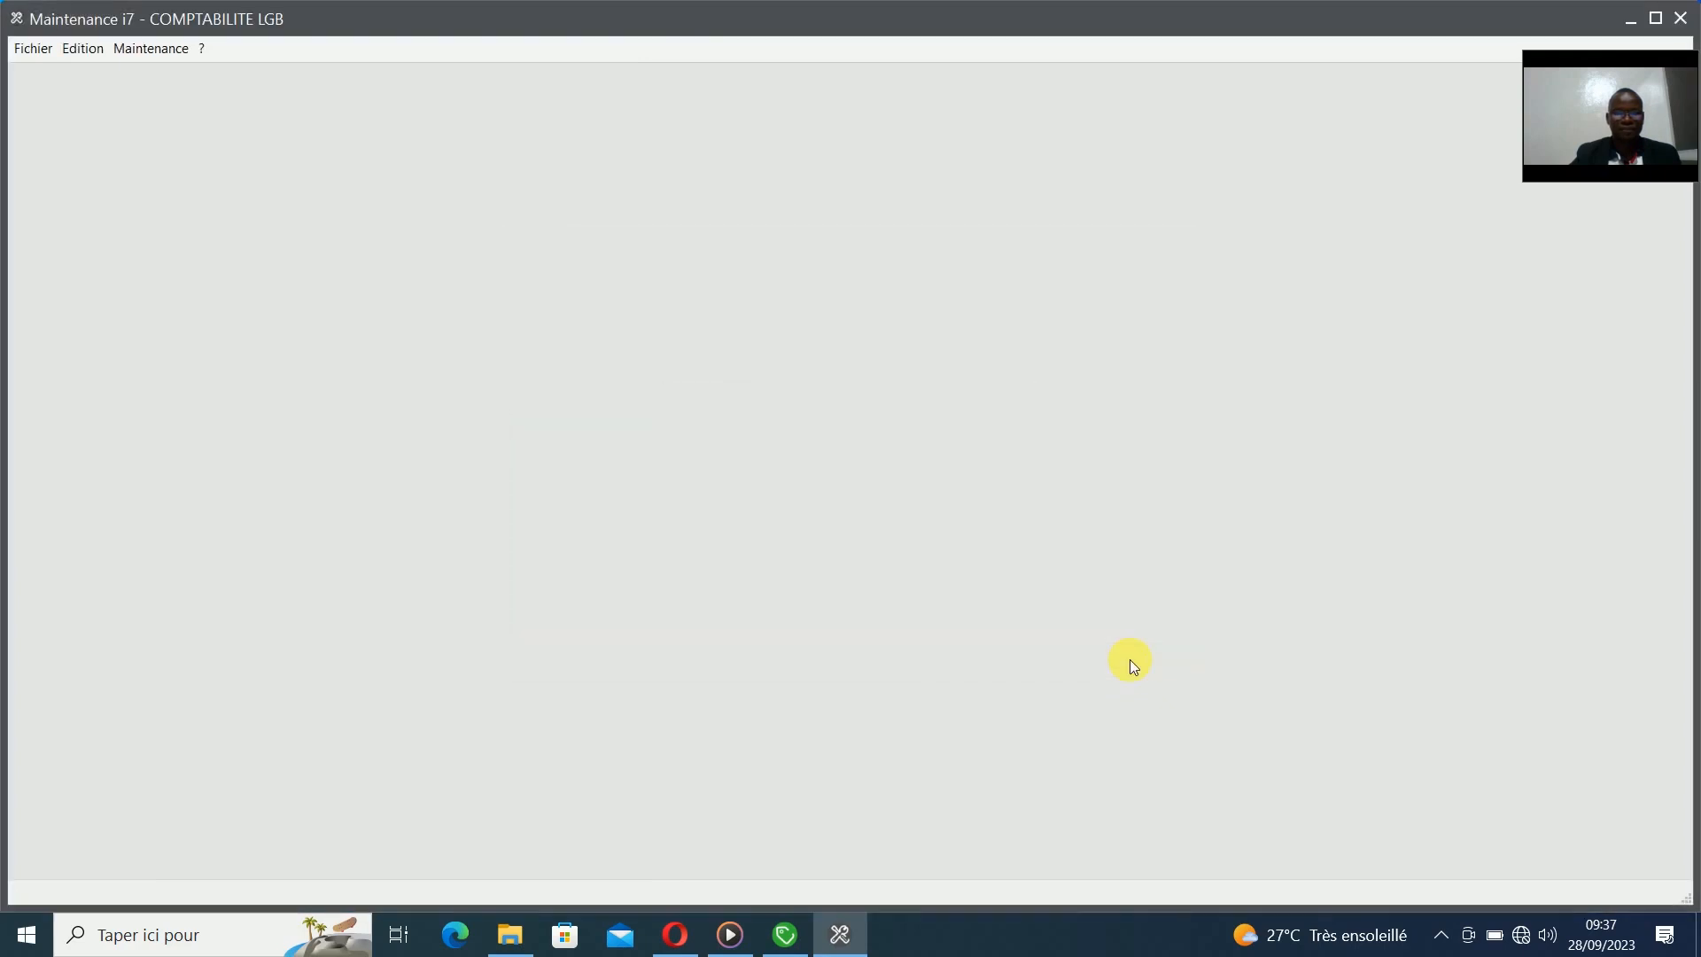
pyautogui.click(1683, 19)
pyautogui.click(1683, 19)
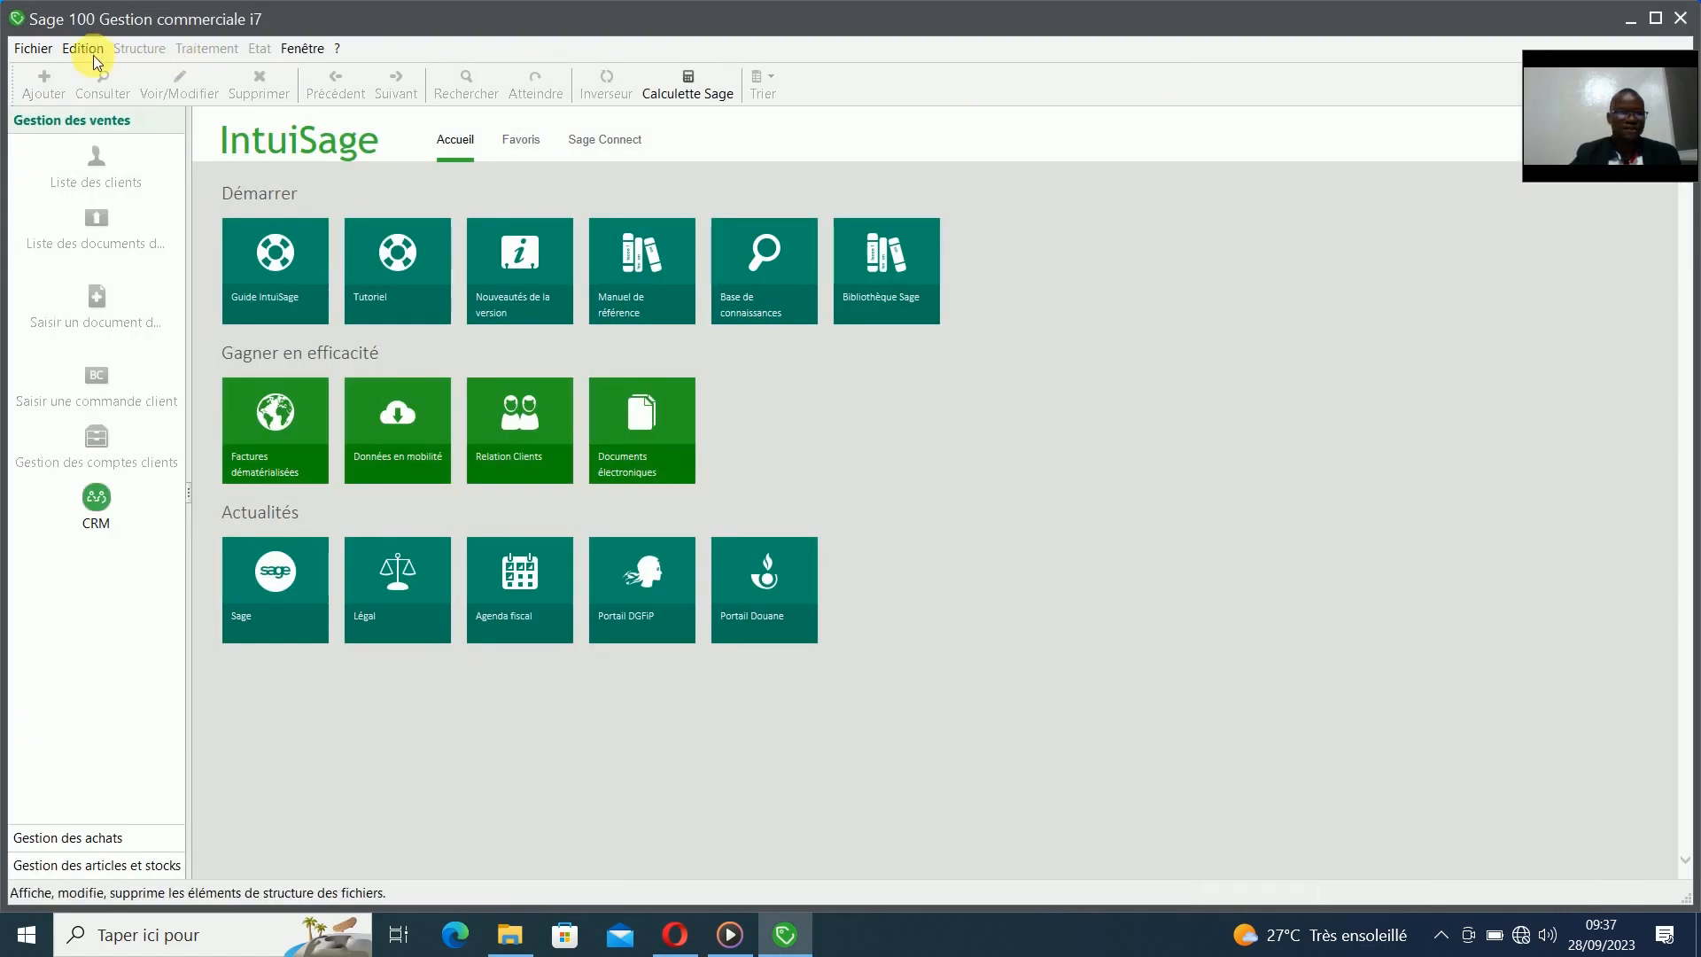
# - Open the LGB GESCOM commercial file in Gestion commerciale and link it to the COMPTABILITE LGB accounting file
pyautogui.click(37, 53)
pyautogui.click(68, 94)
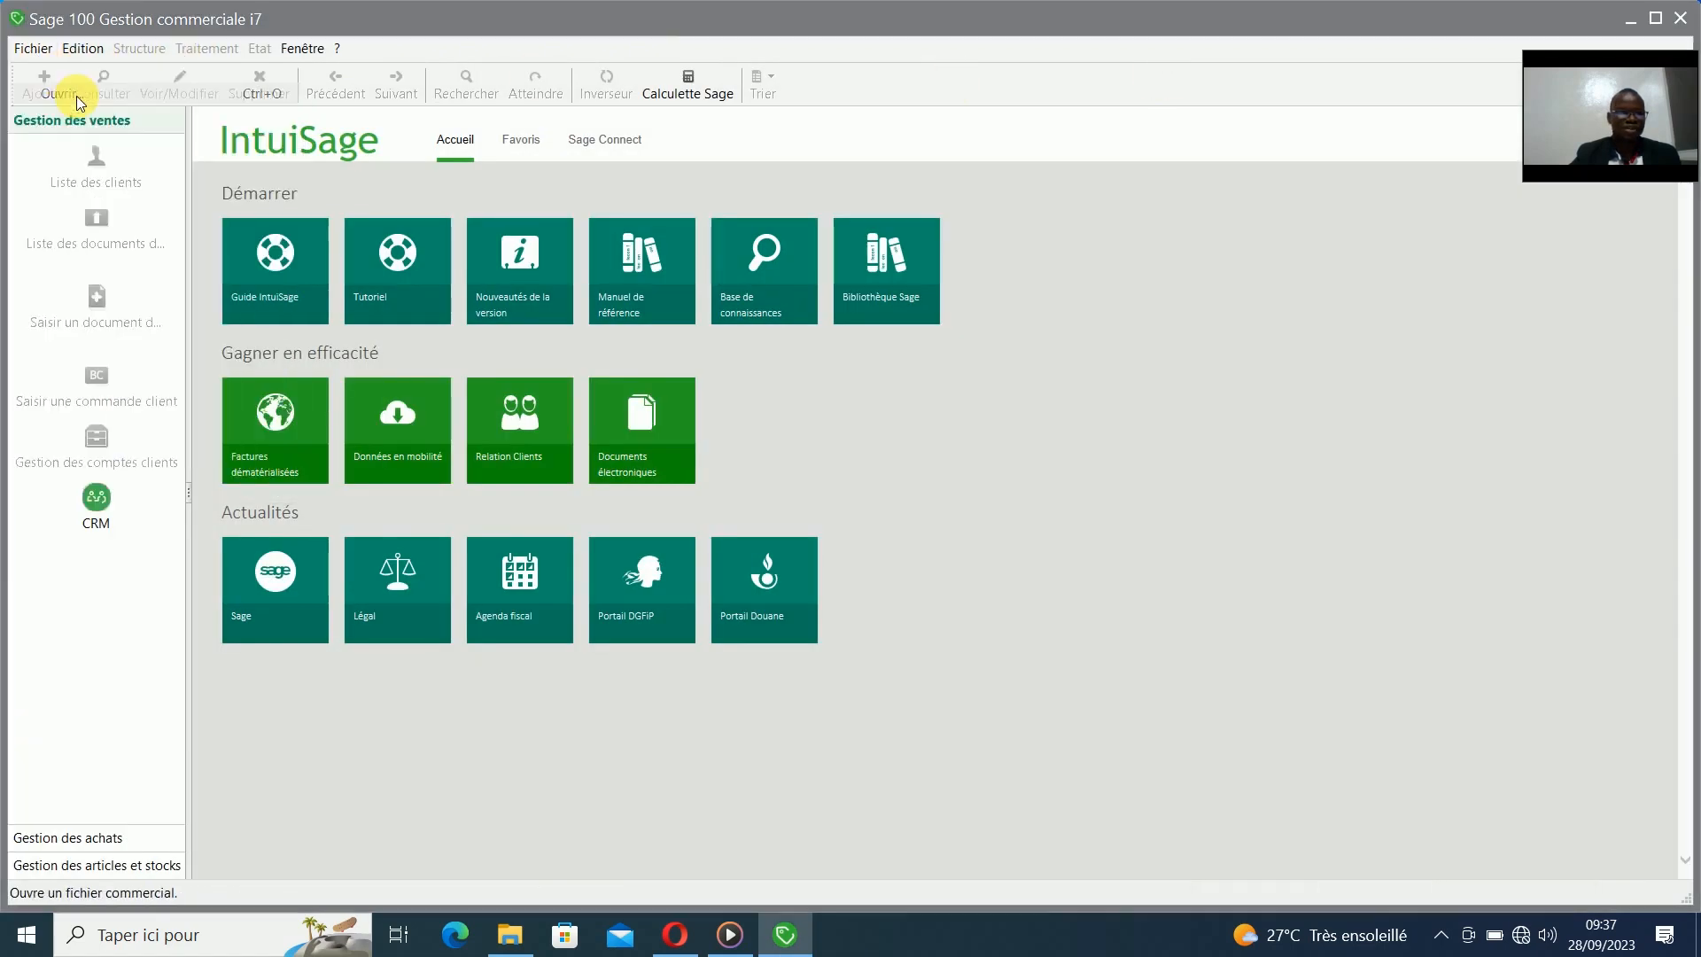
pyautogui.click(217, 145)
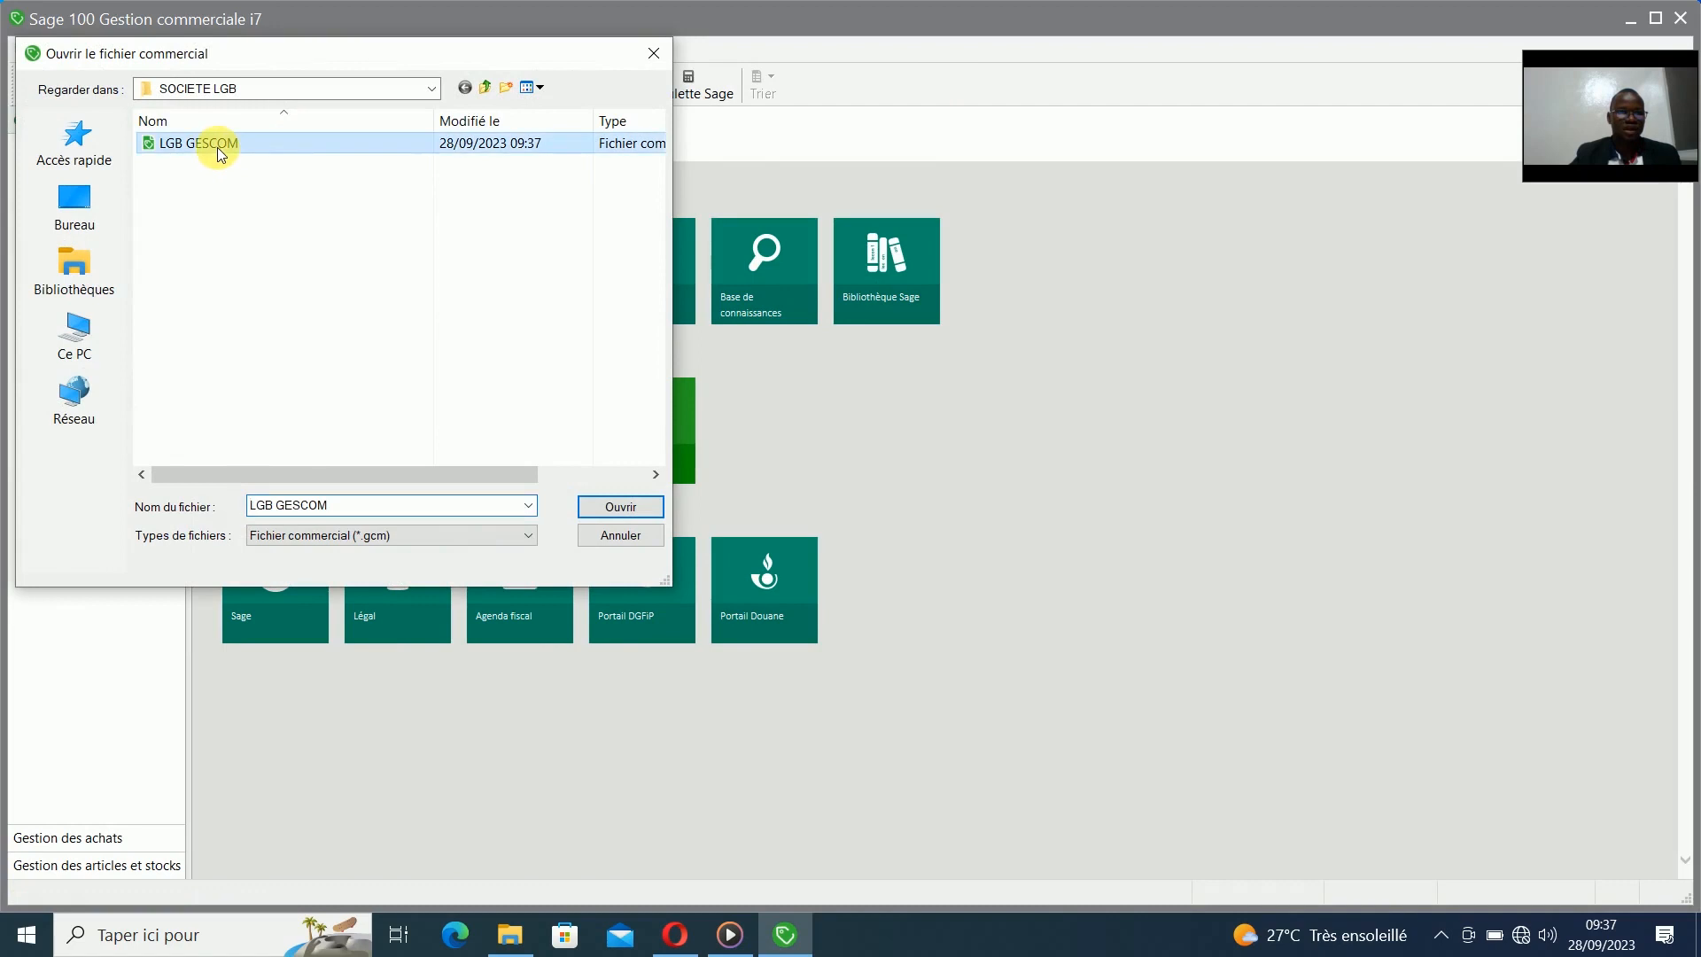
pyautogui.doubleClick(217, 147)
pyautogui.press('Return')
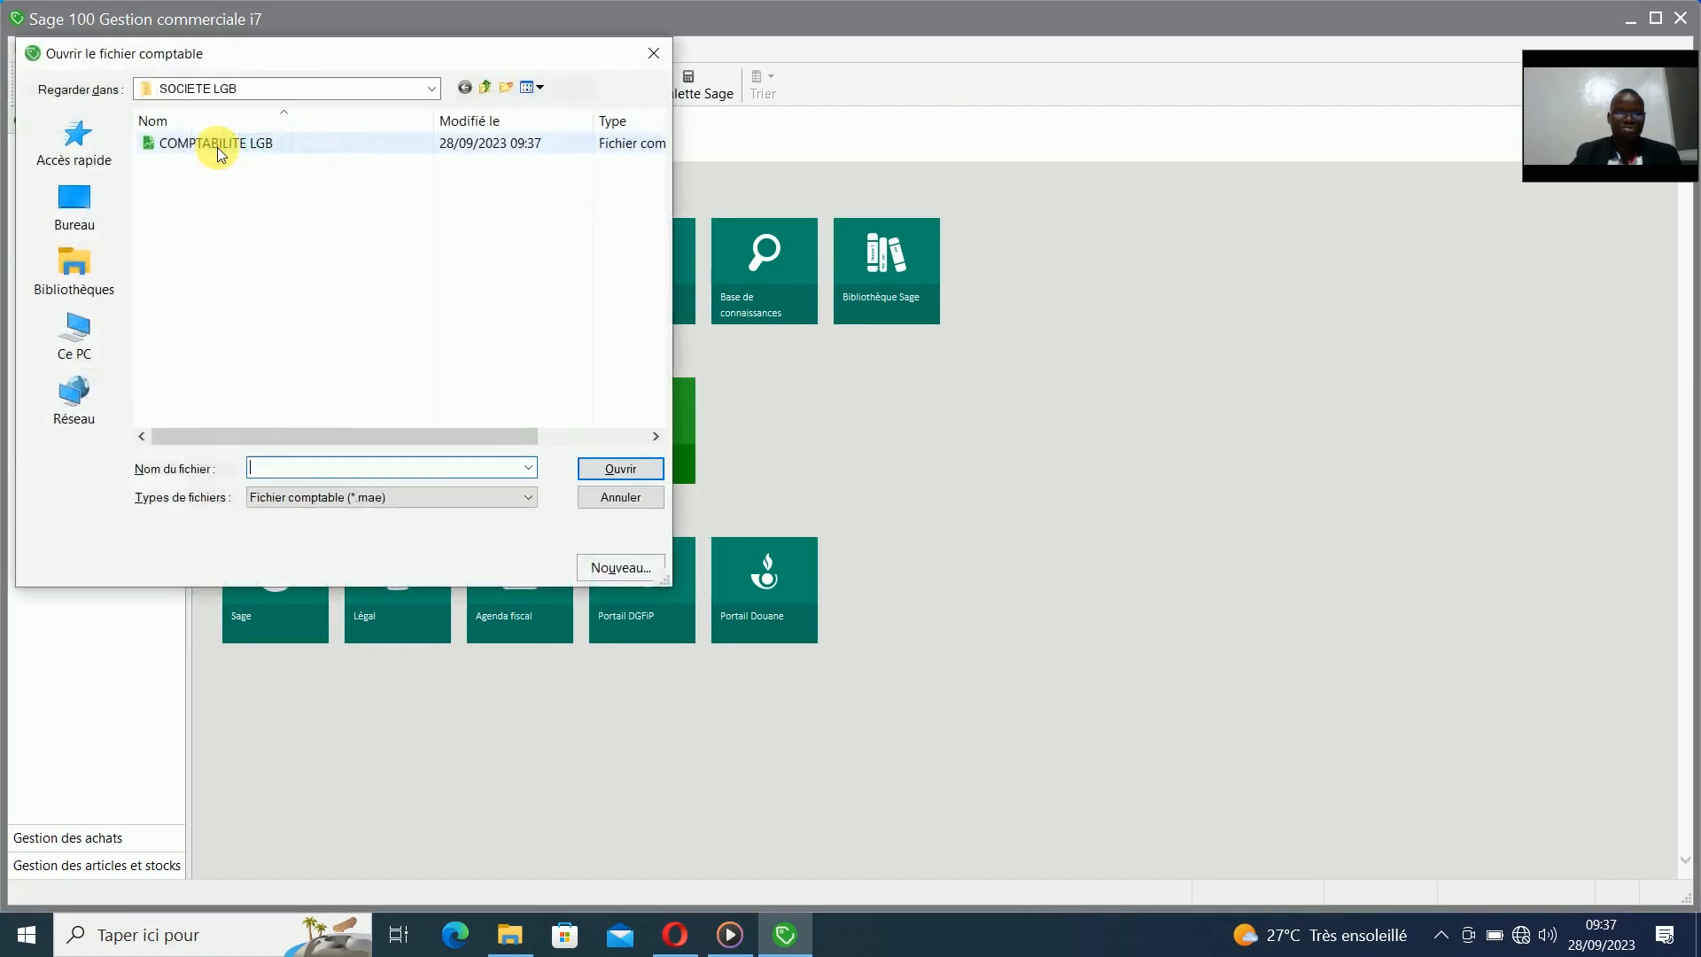
pyautogui.doubleClick(216, 147)
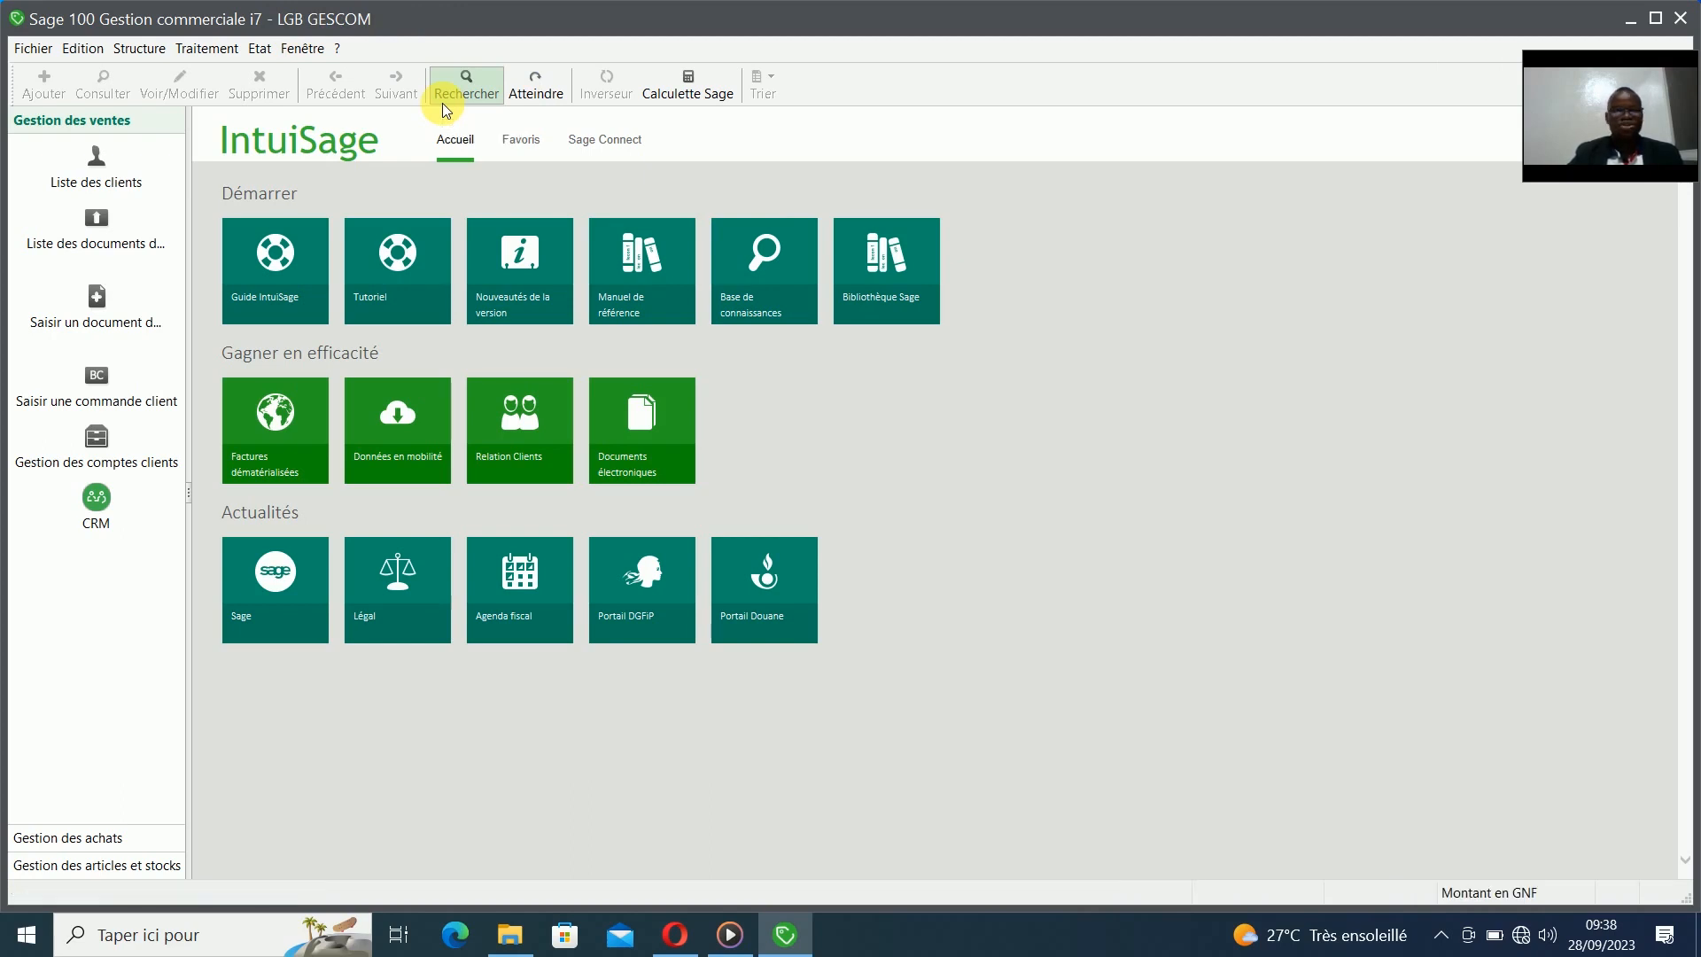
# - Open the article parameters in the company settings (Paramètres société) and display the Codification page
pyautogui.click(38, 51)
pyautogui.click(95, 161)
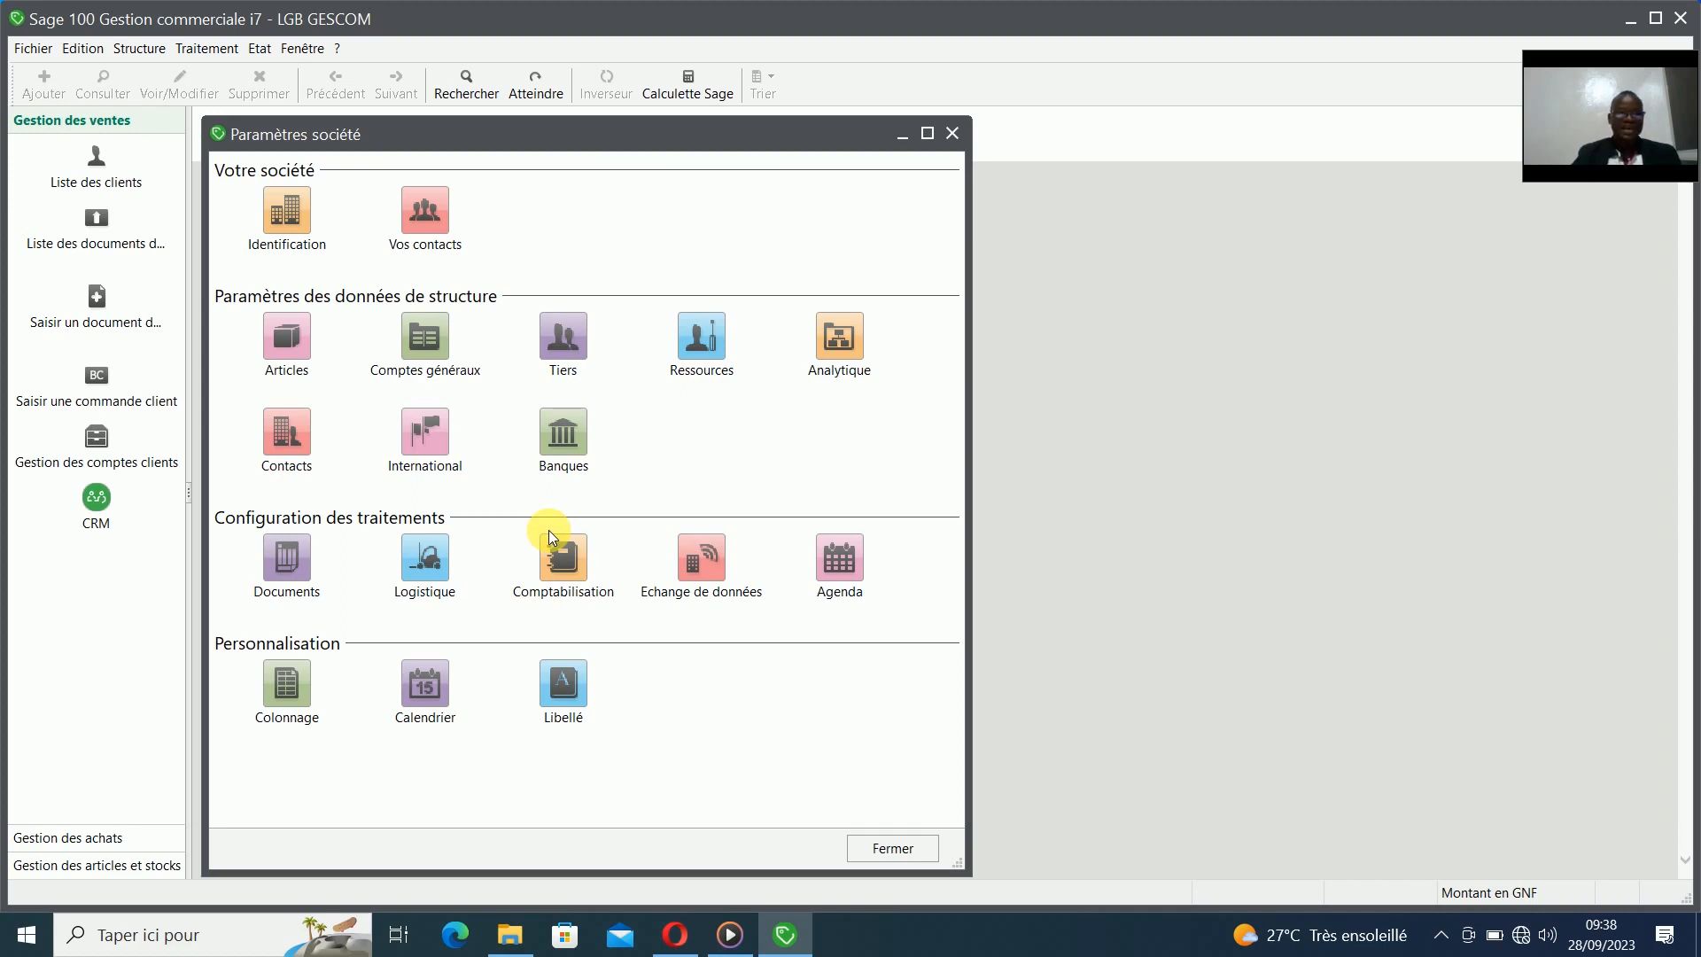
pyautogui.click(282, 372)
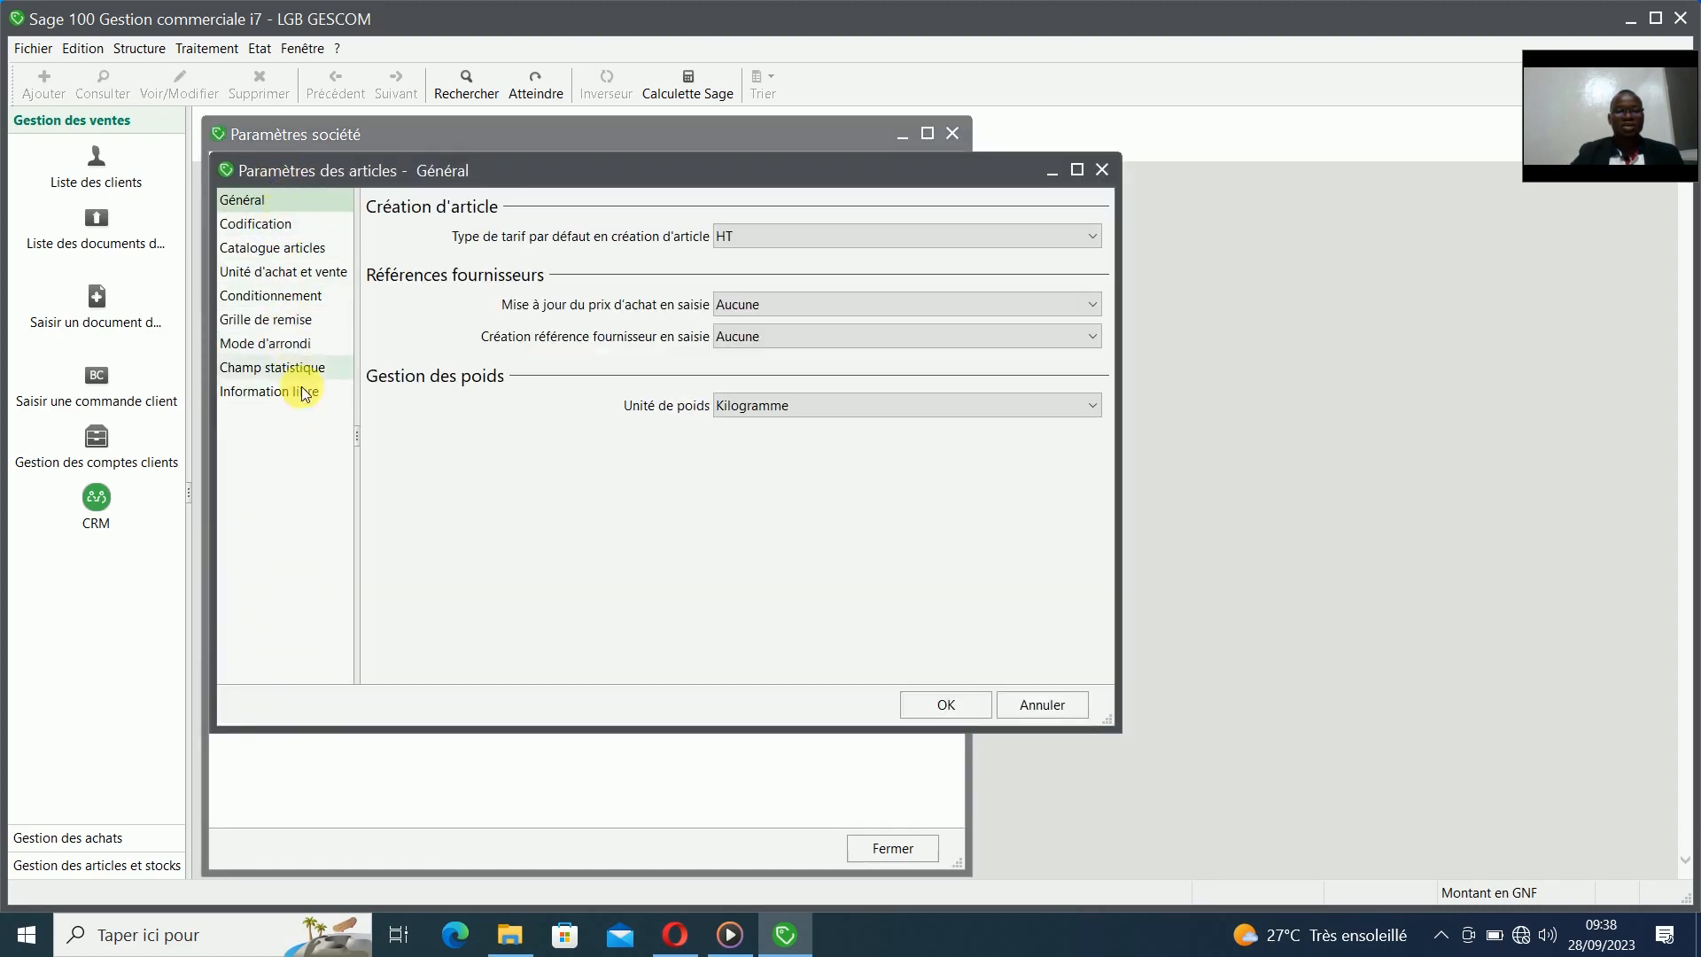
pyautogui.click(280, 236)
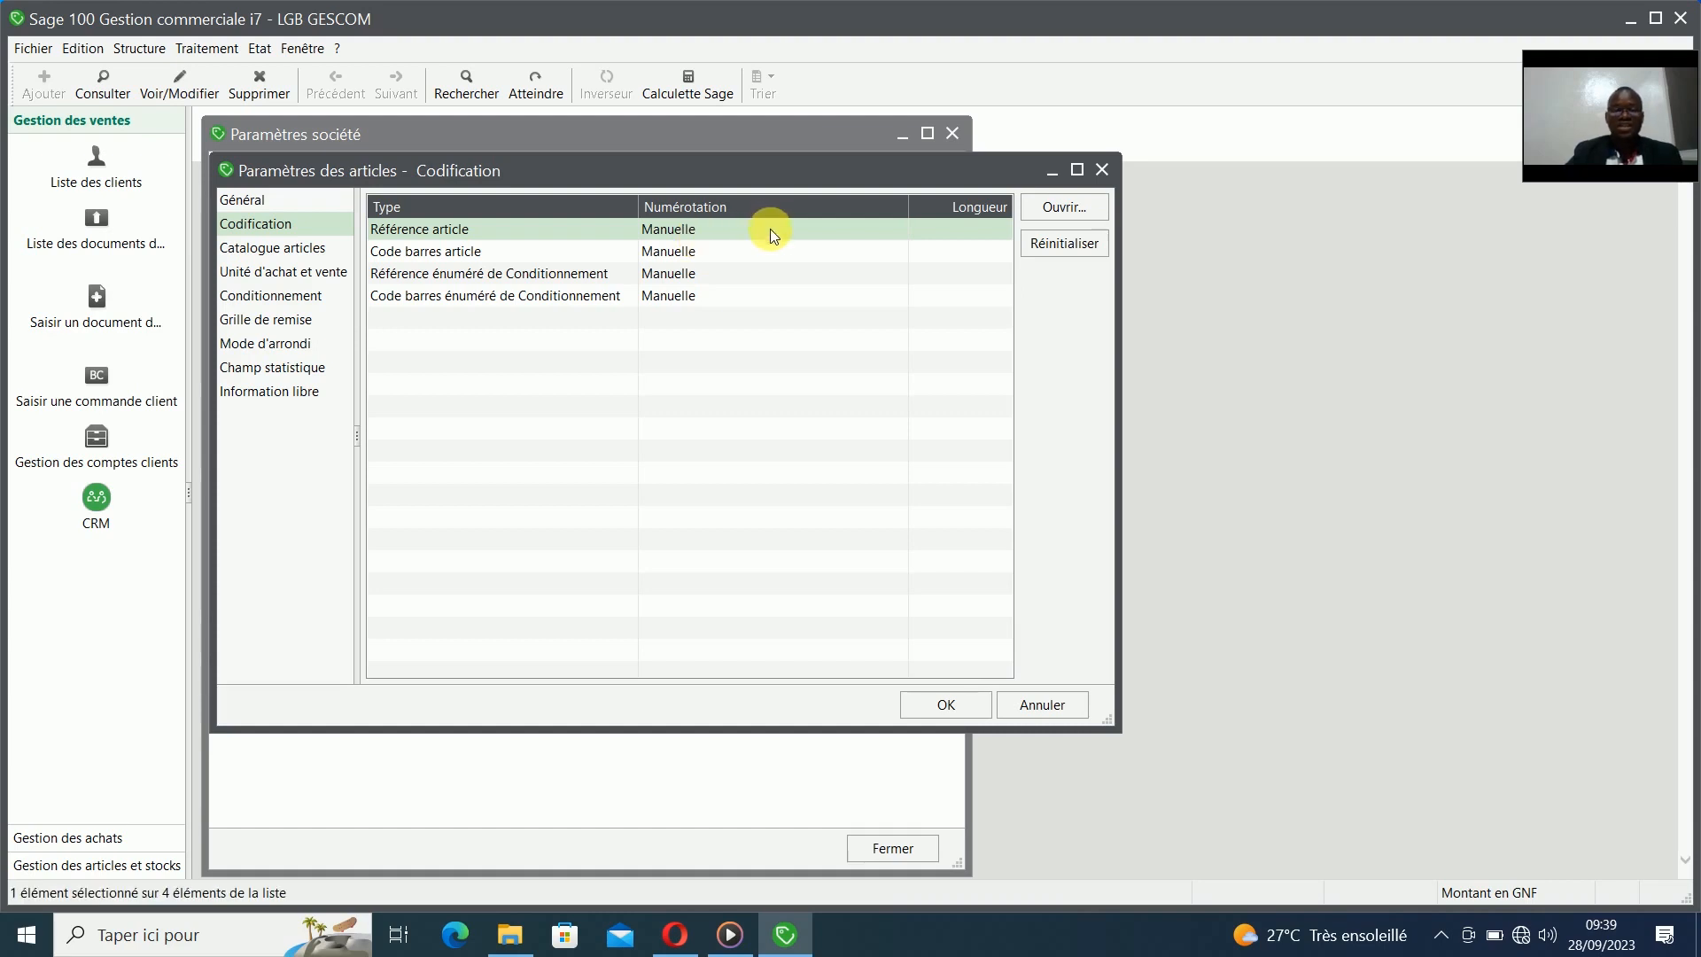
# - Open the codification of Référence article and set its numbering to Automatique with root type Racine fixe
pyautogui.doubleClick(690, 232)
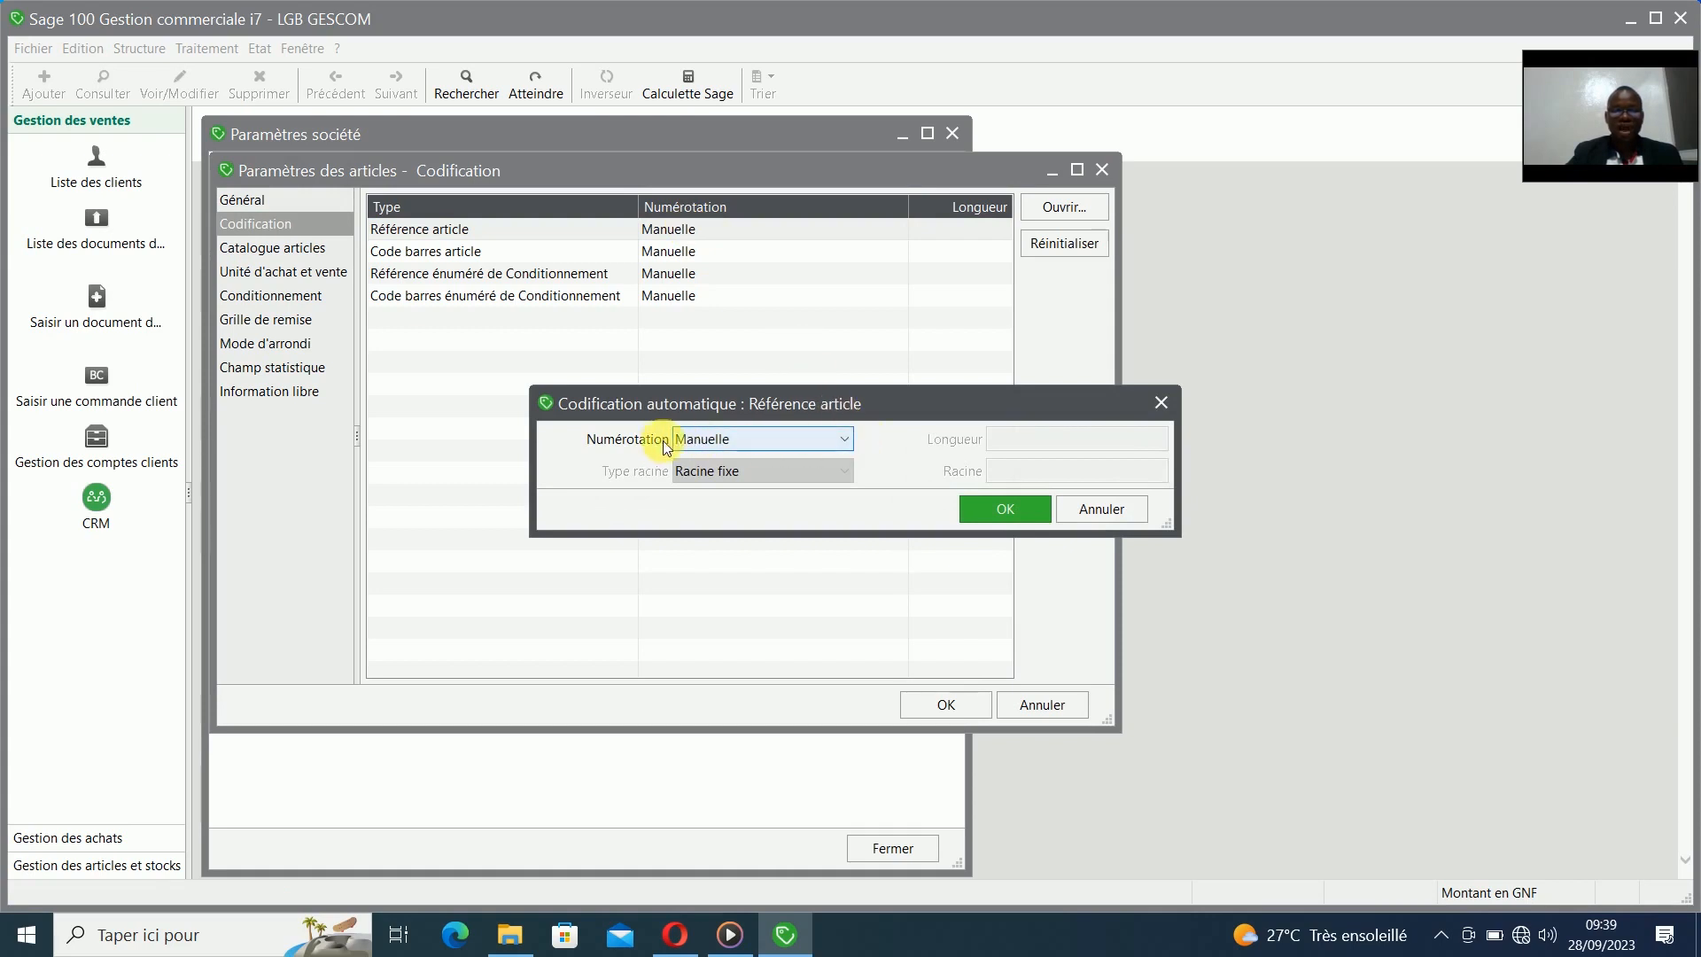
pyautogui.click(844, 434)
pyautogui.click(802, 489)
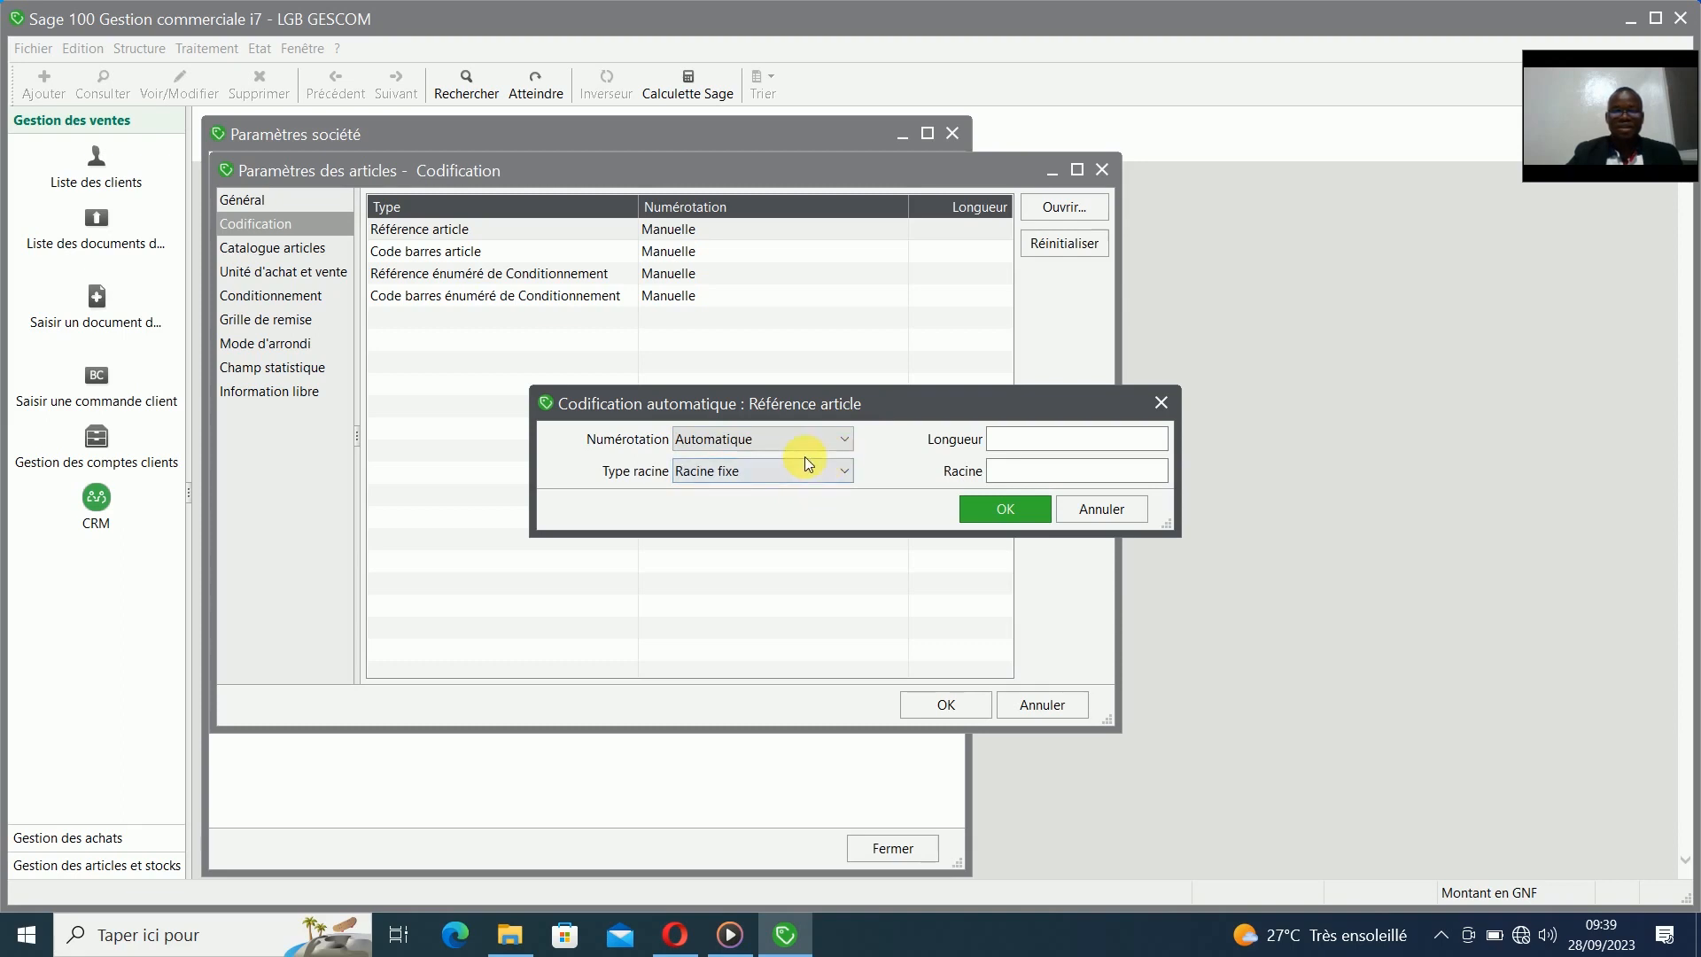
pyautogui.click(846, 470)
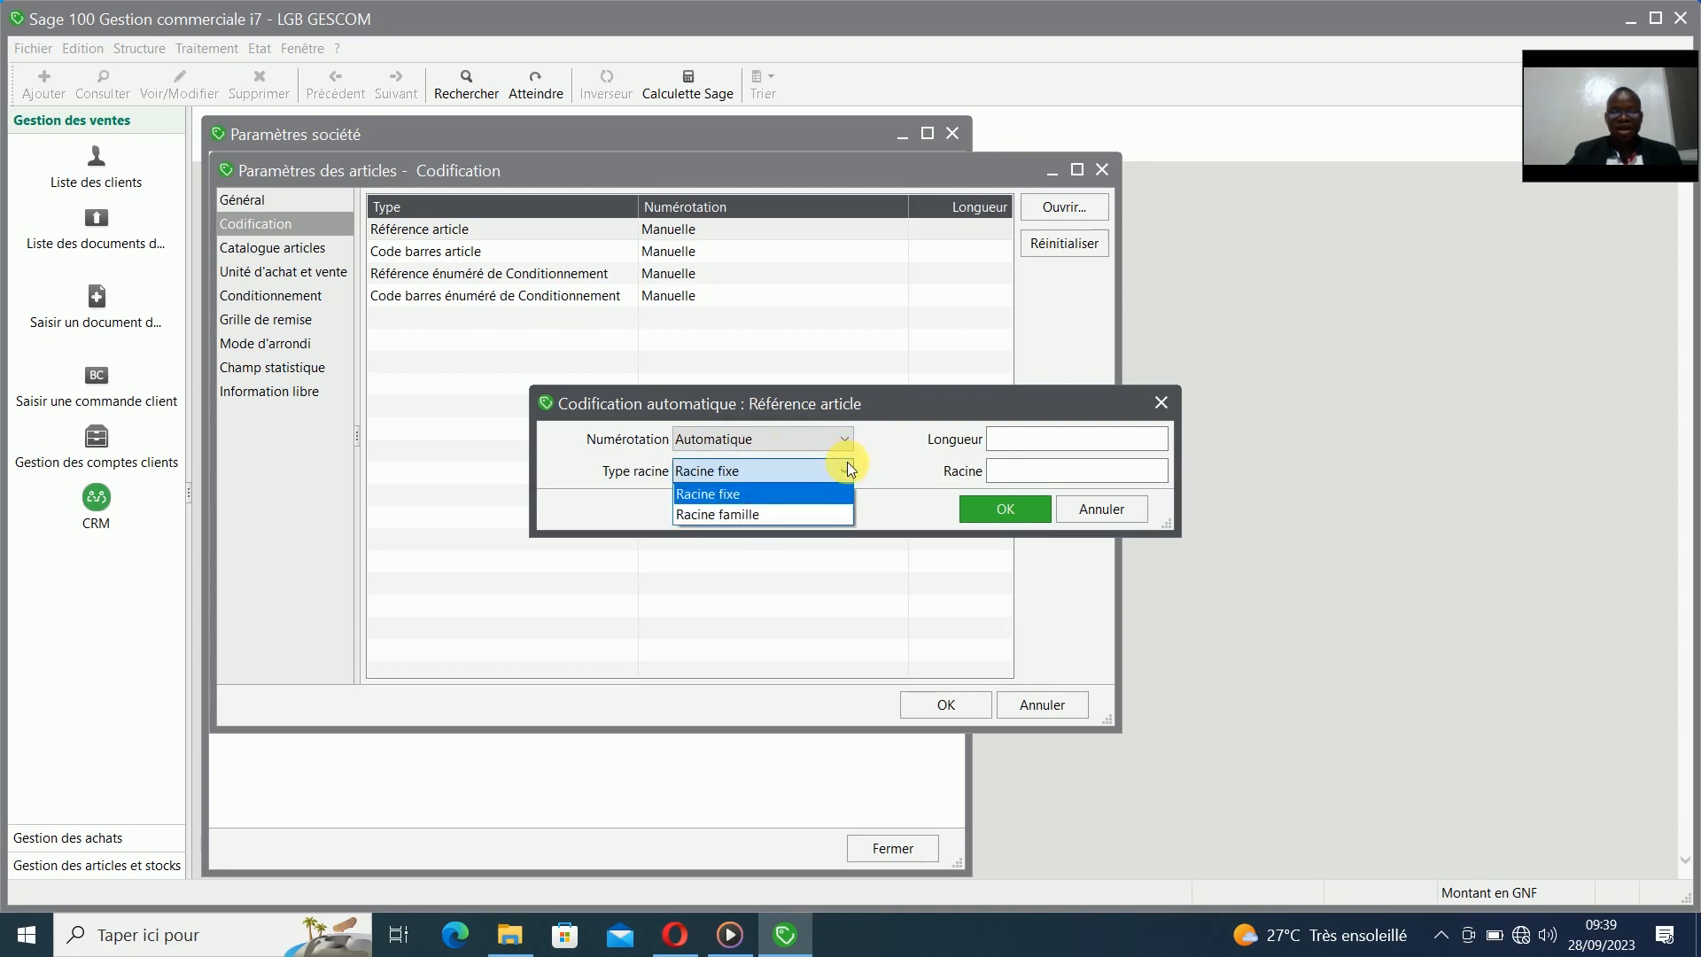
pyautogui.click(773, 494)
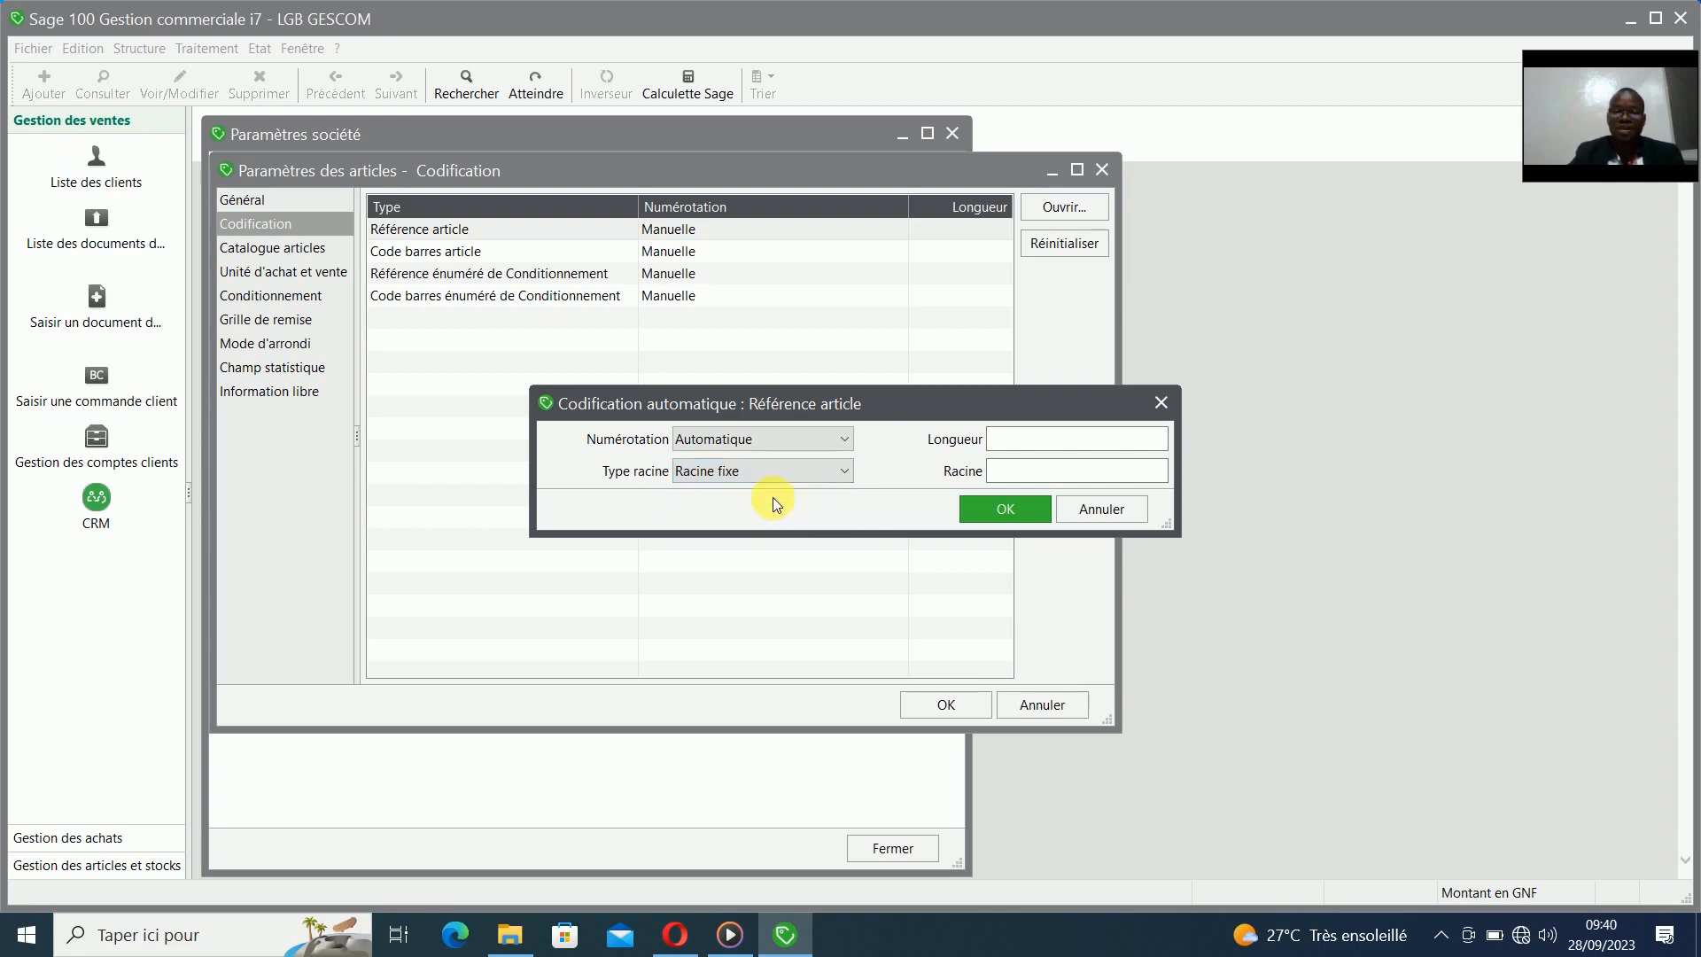
# - Set the article reference's Longueur to 6 and its Racine to ART, and validate the automatic codification
pyautogui.click(1044, 439)
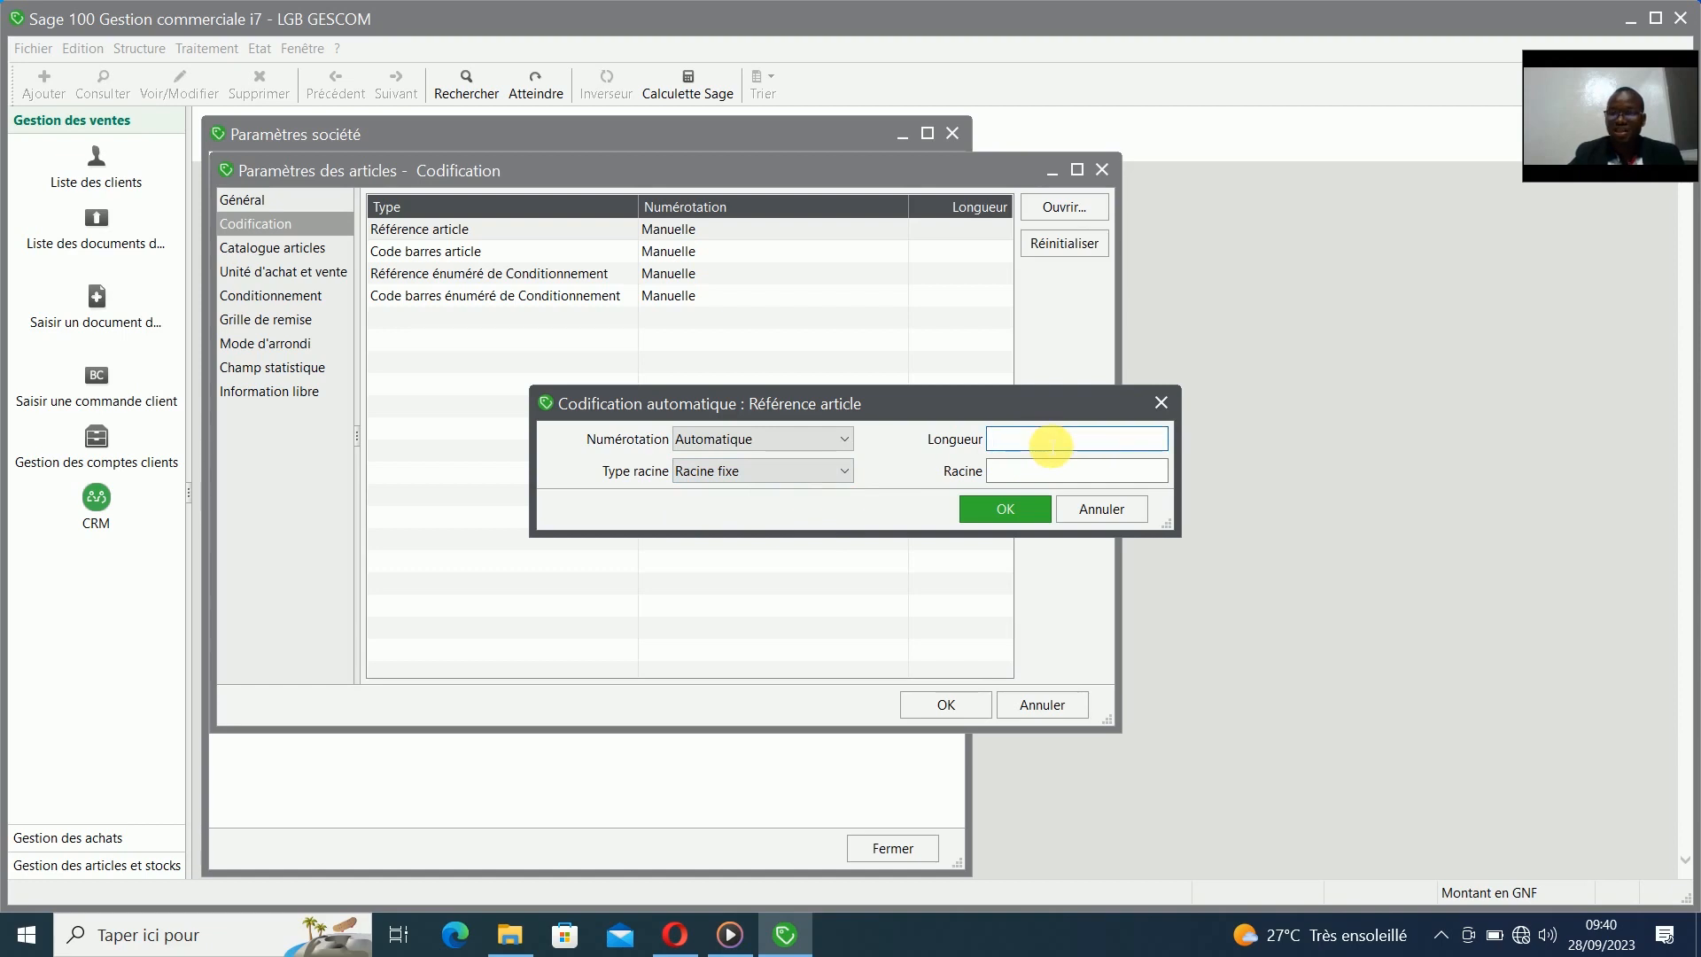
pyautogui.write('6')
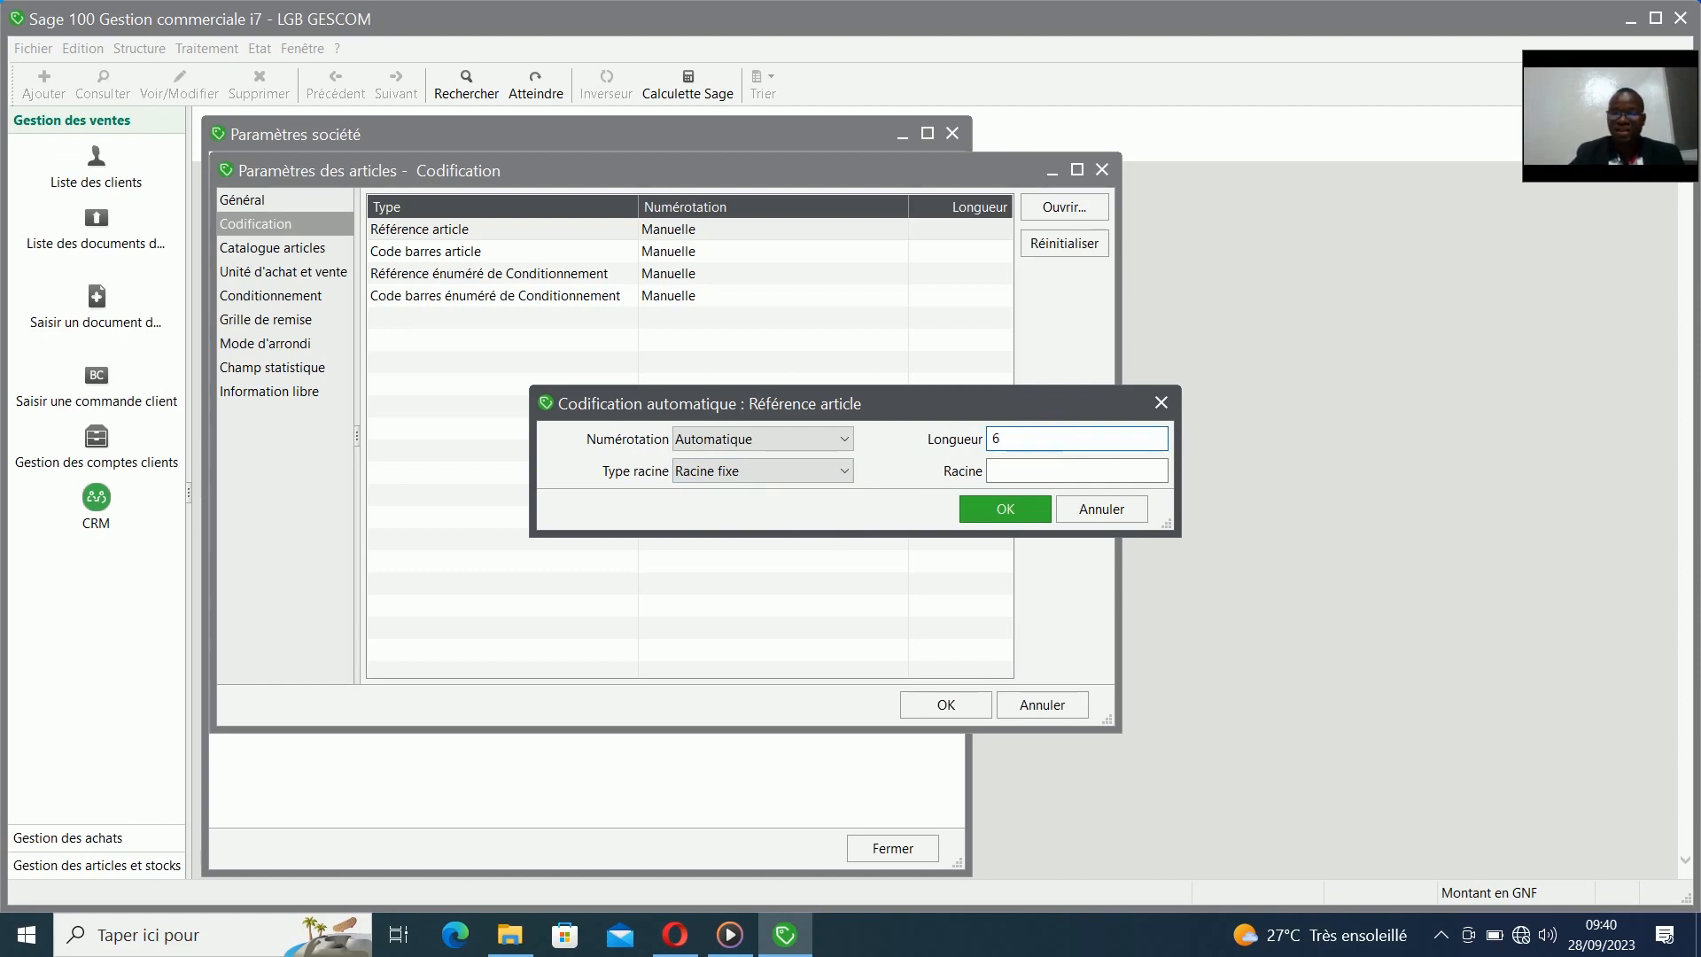
pyautogui.click(1064, 478)
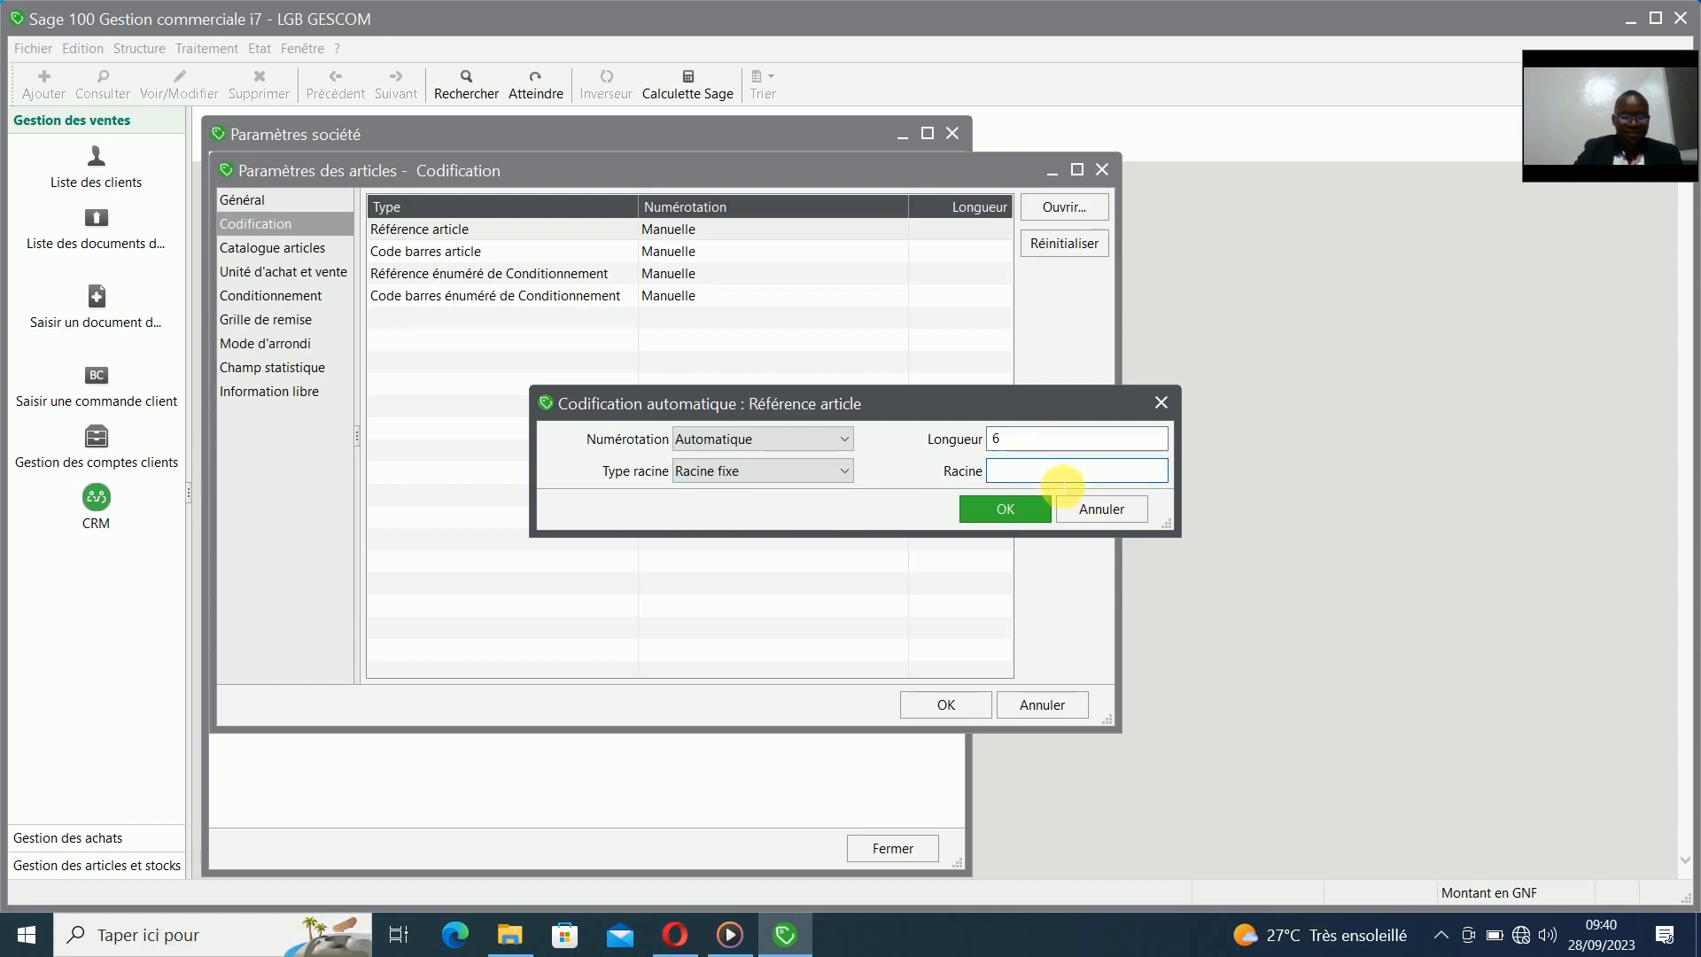
pyautogui.write('ART')
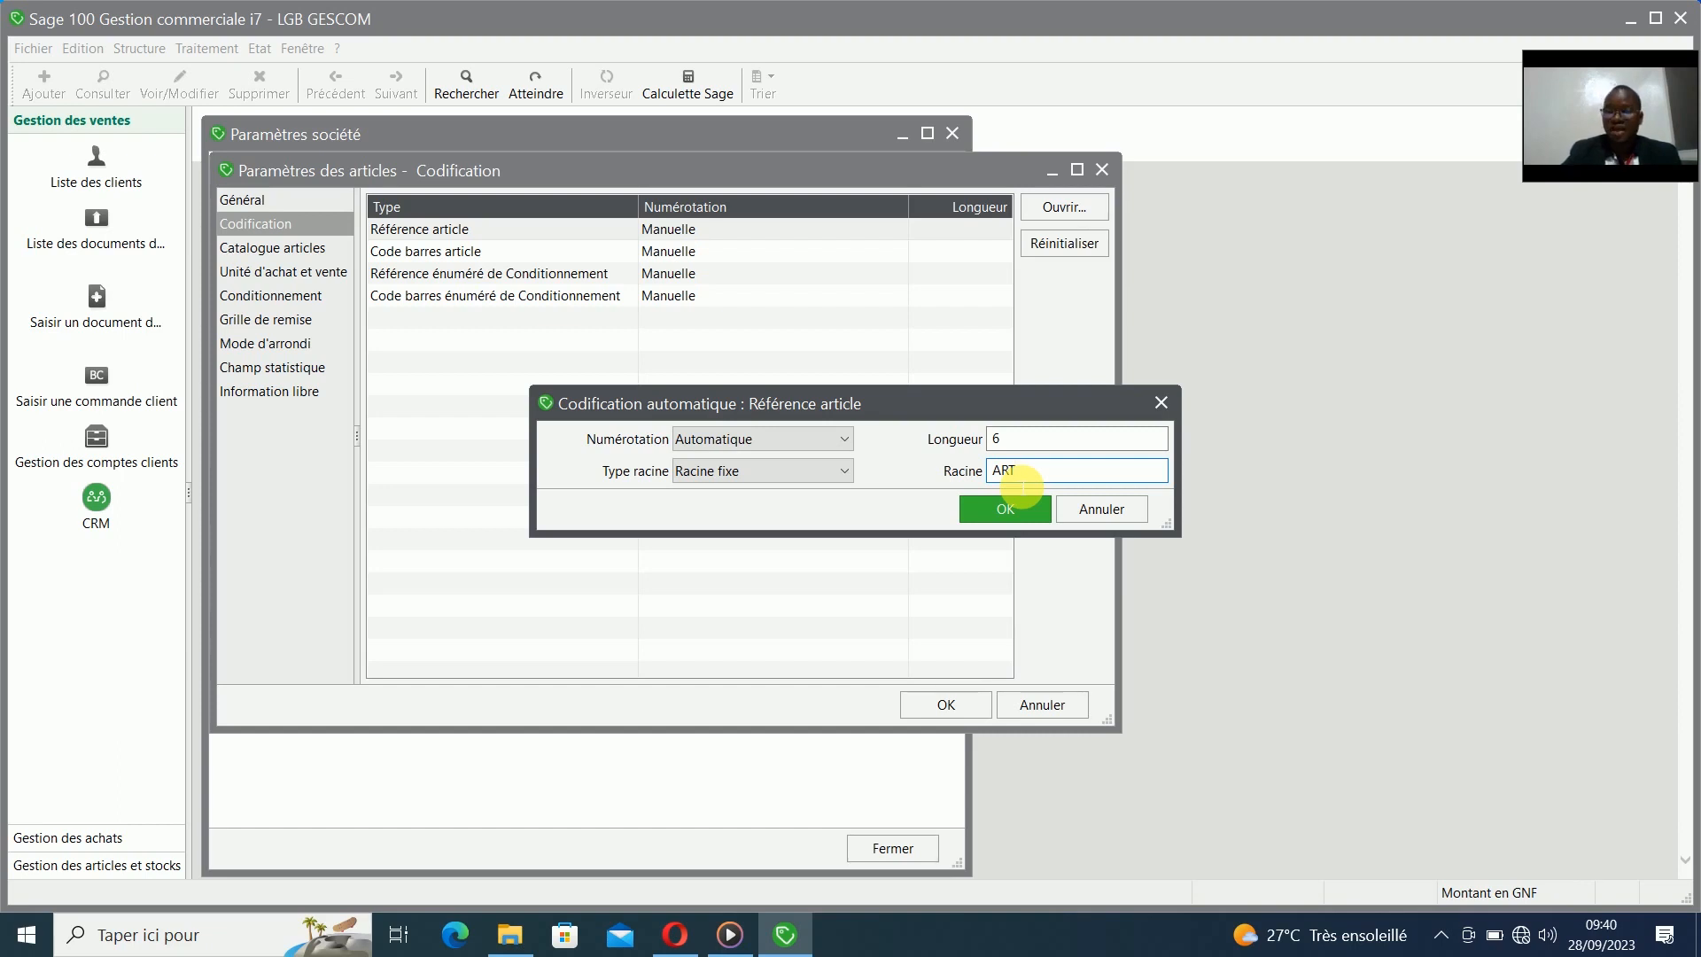
pyautogui.click(1011, 443)
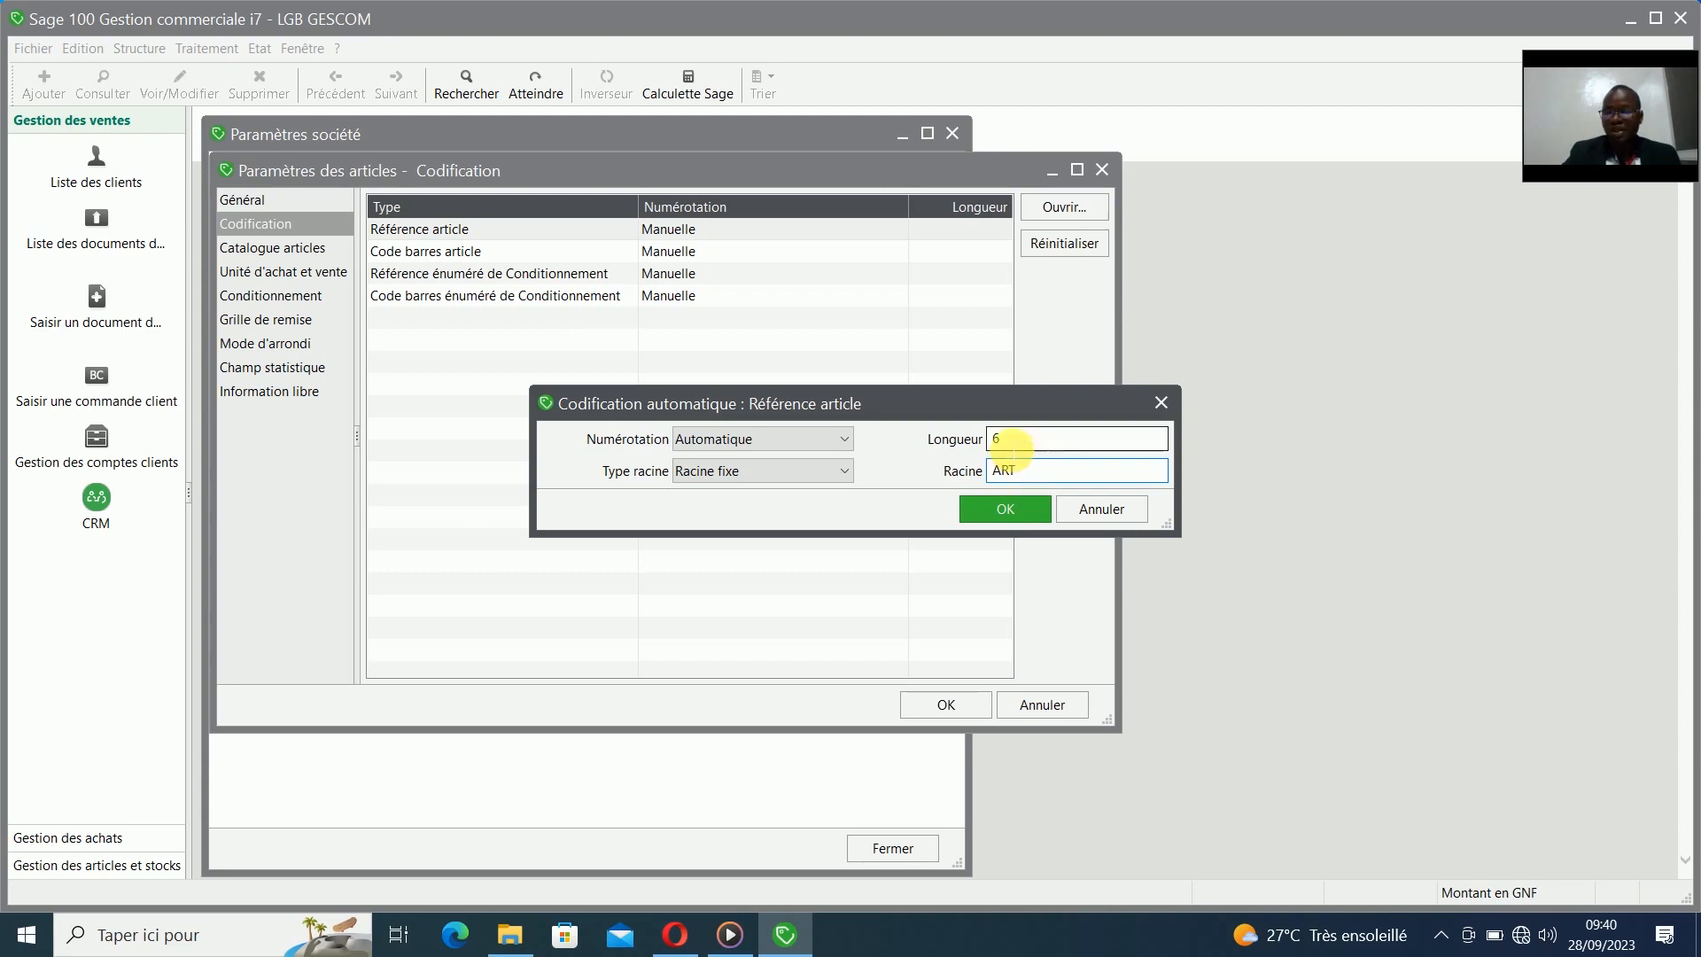
pyautogui.click(1005, 470)
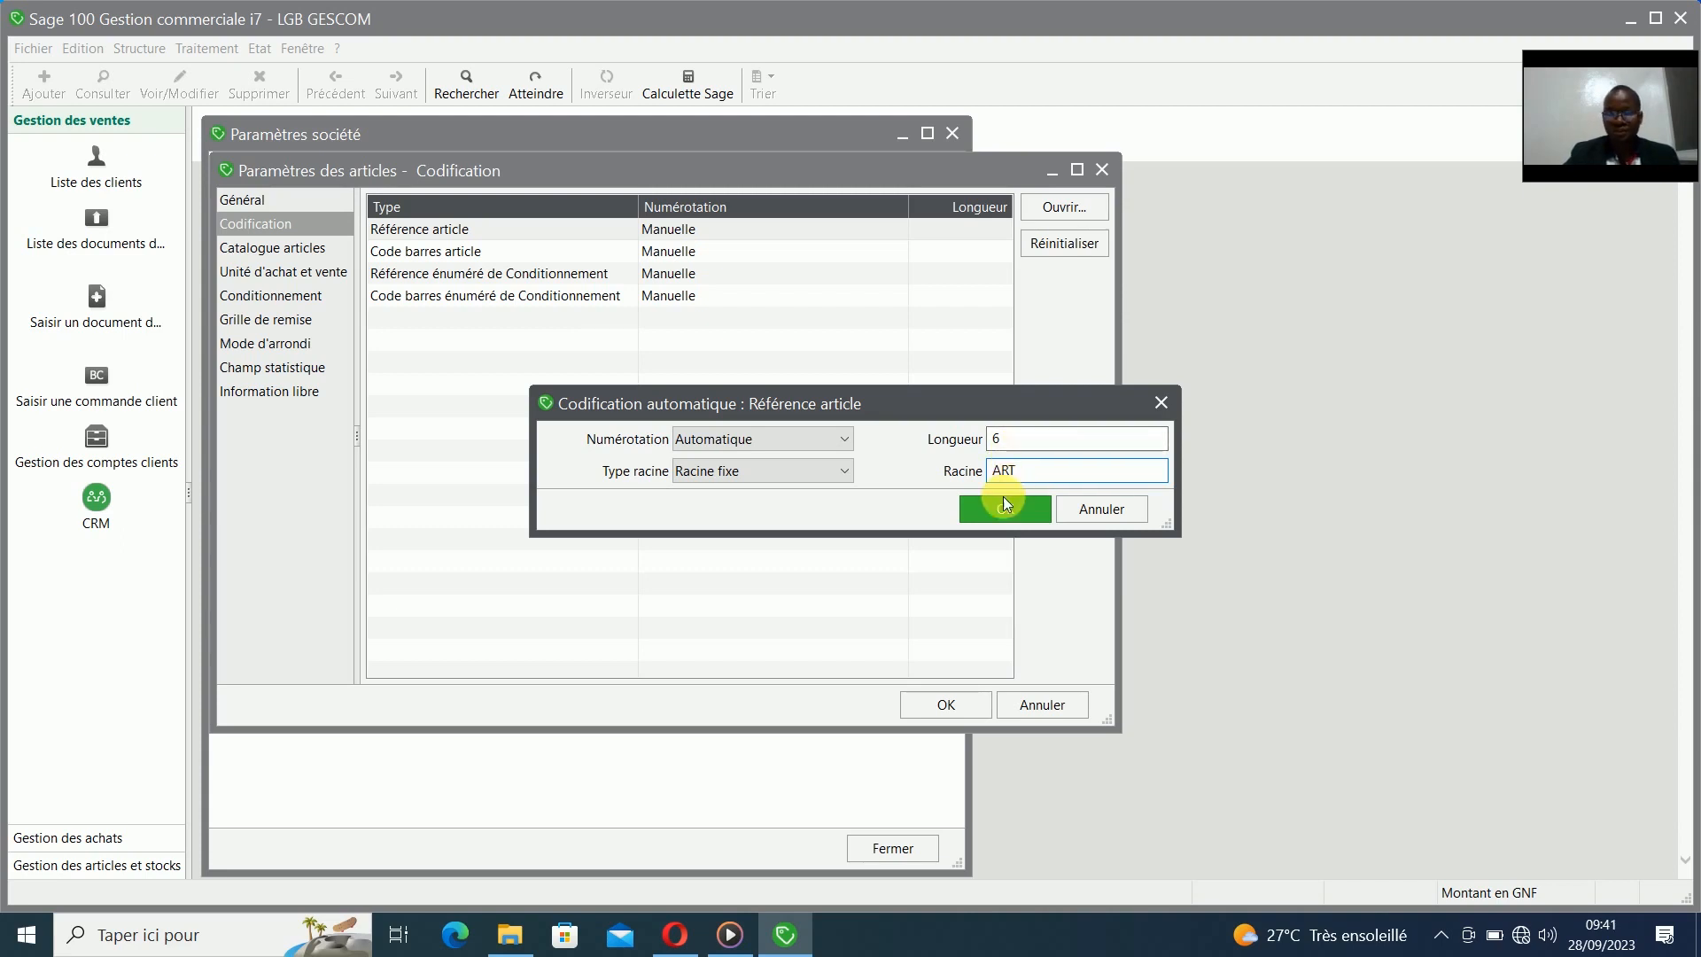
pyautogui.click(1006, 504)
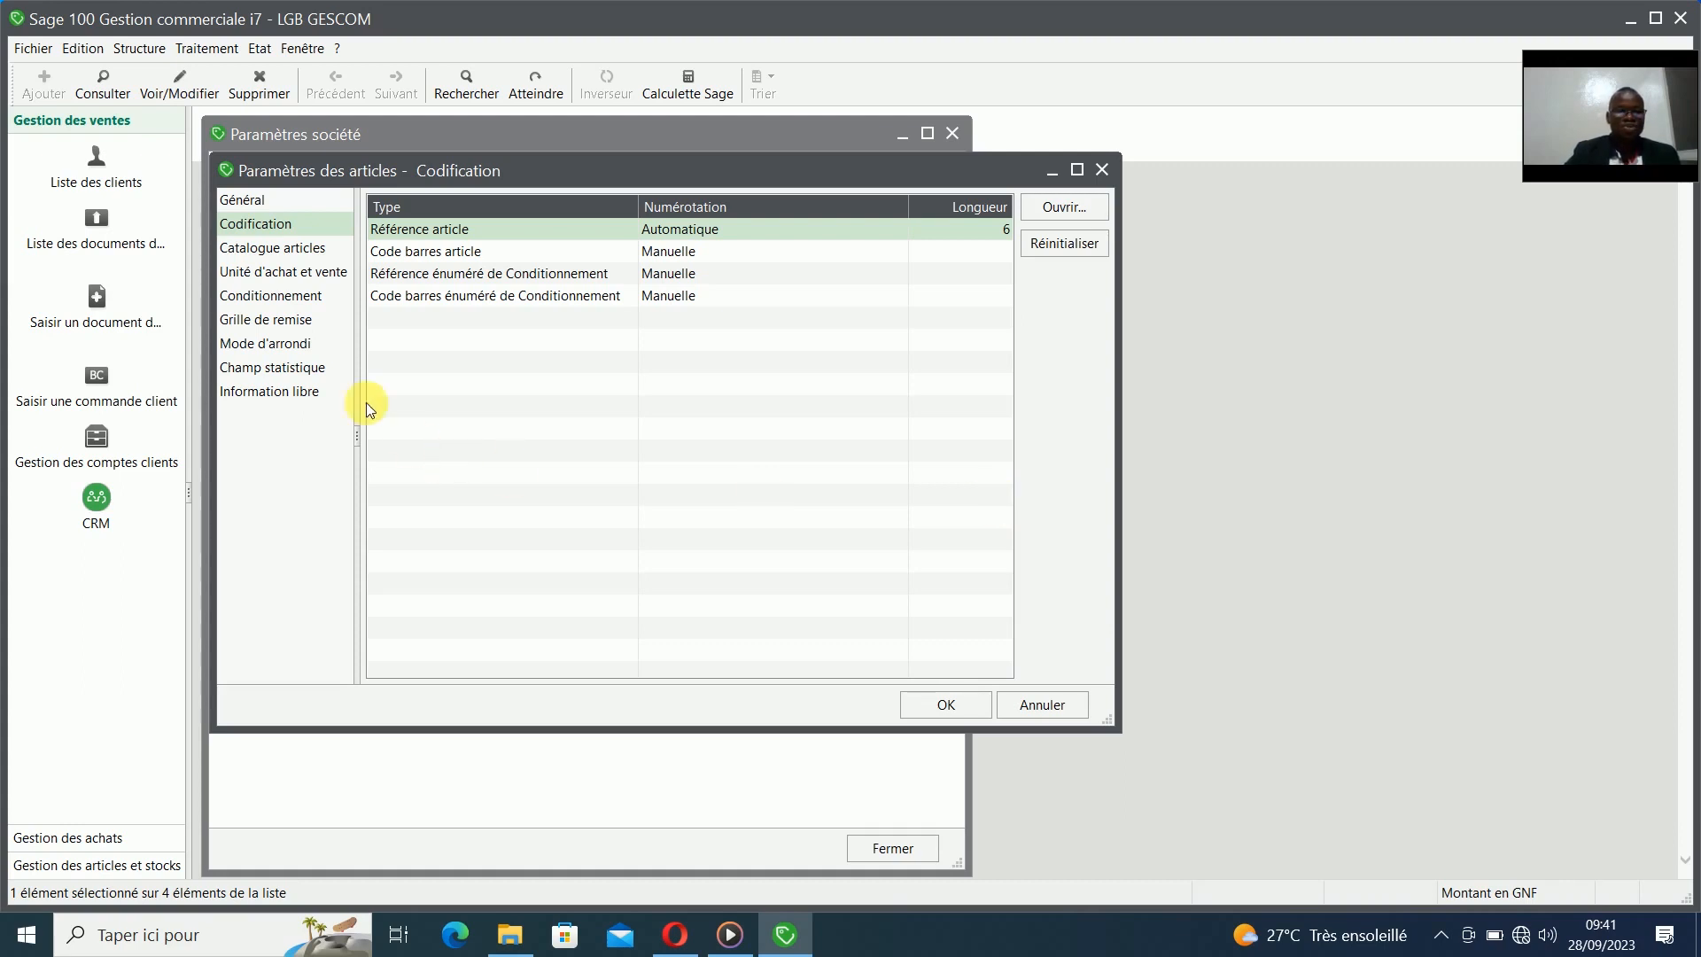
# - Add a category named ordinateur with code OD to the Catalogue articles and save it
pyautogui.click(313, 251)
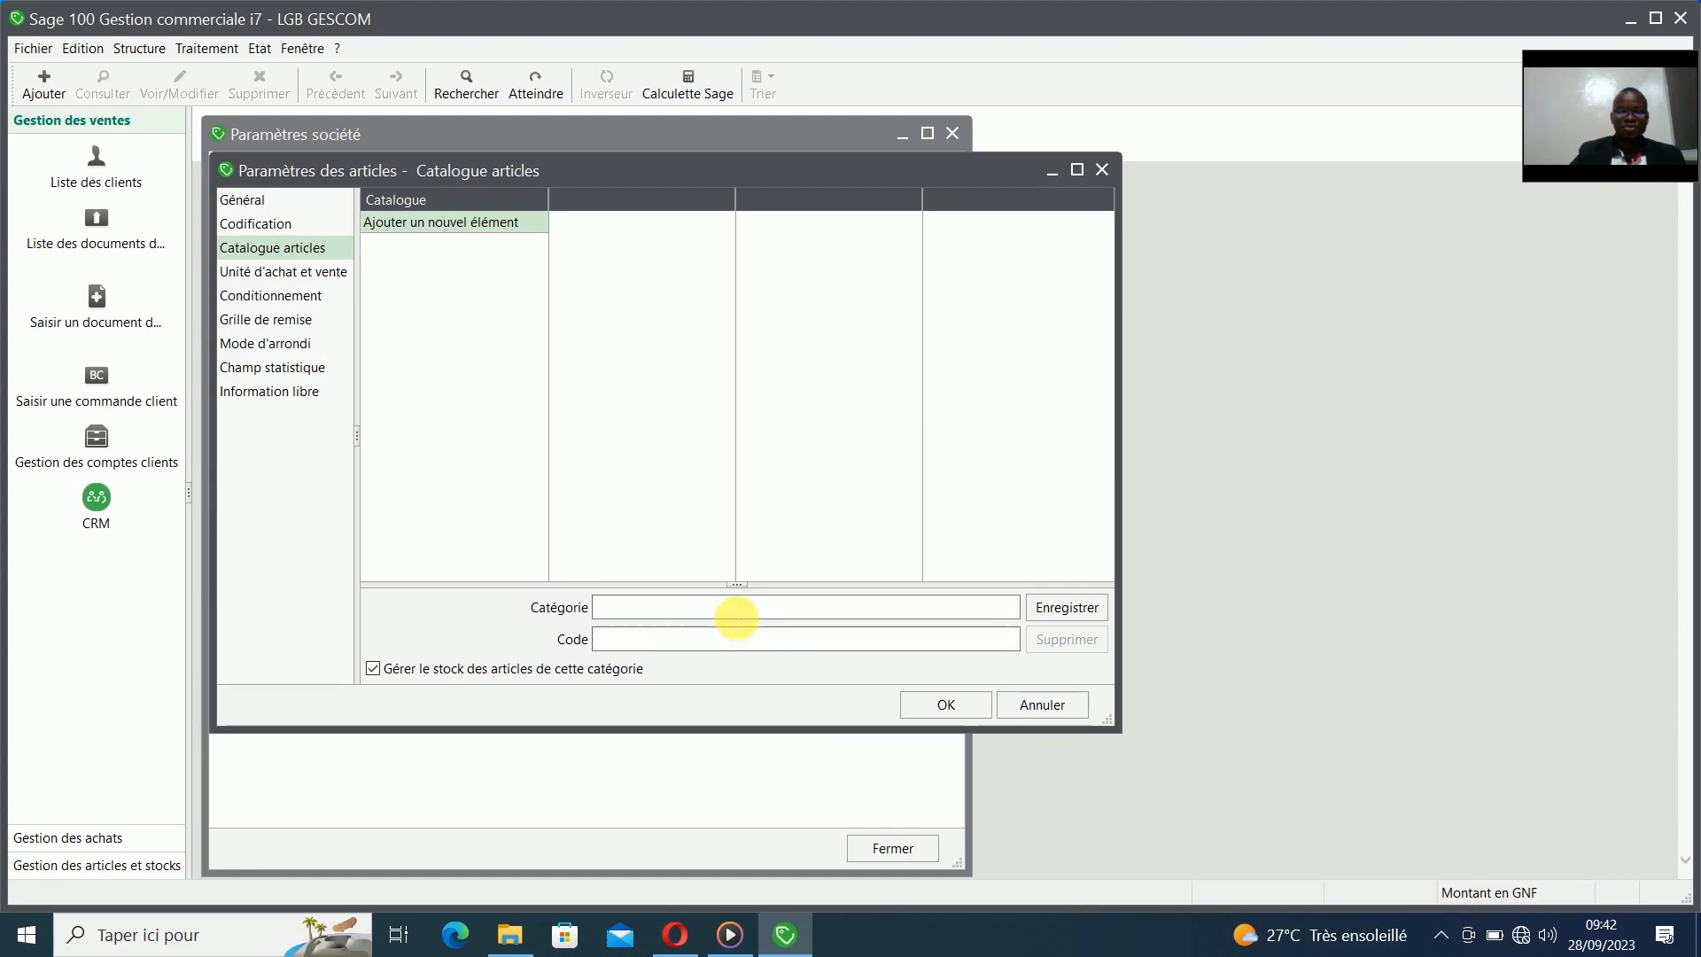
pyautogui.click(735, 611)
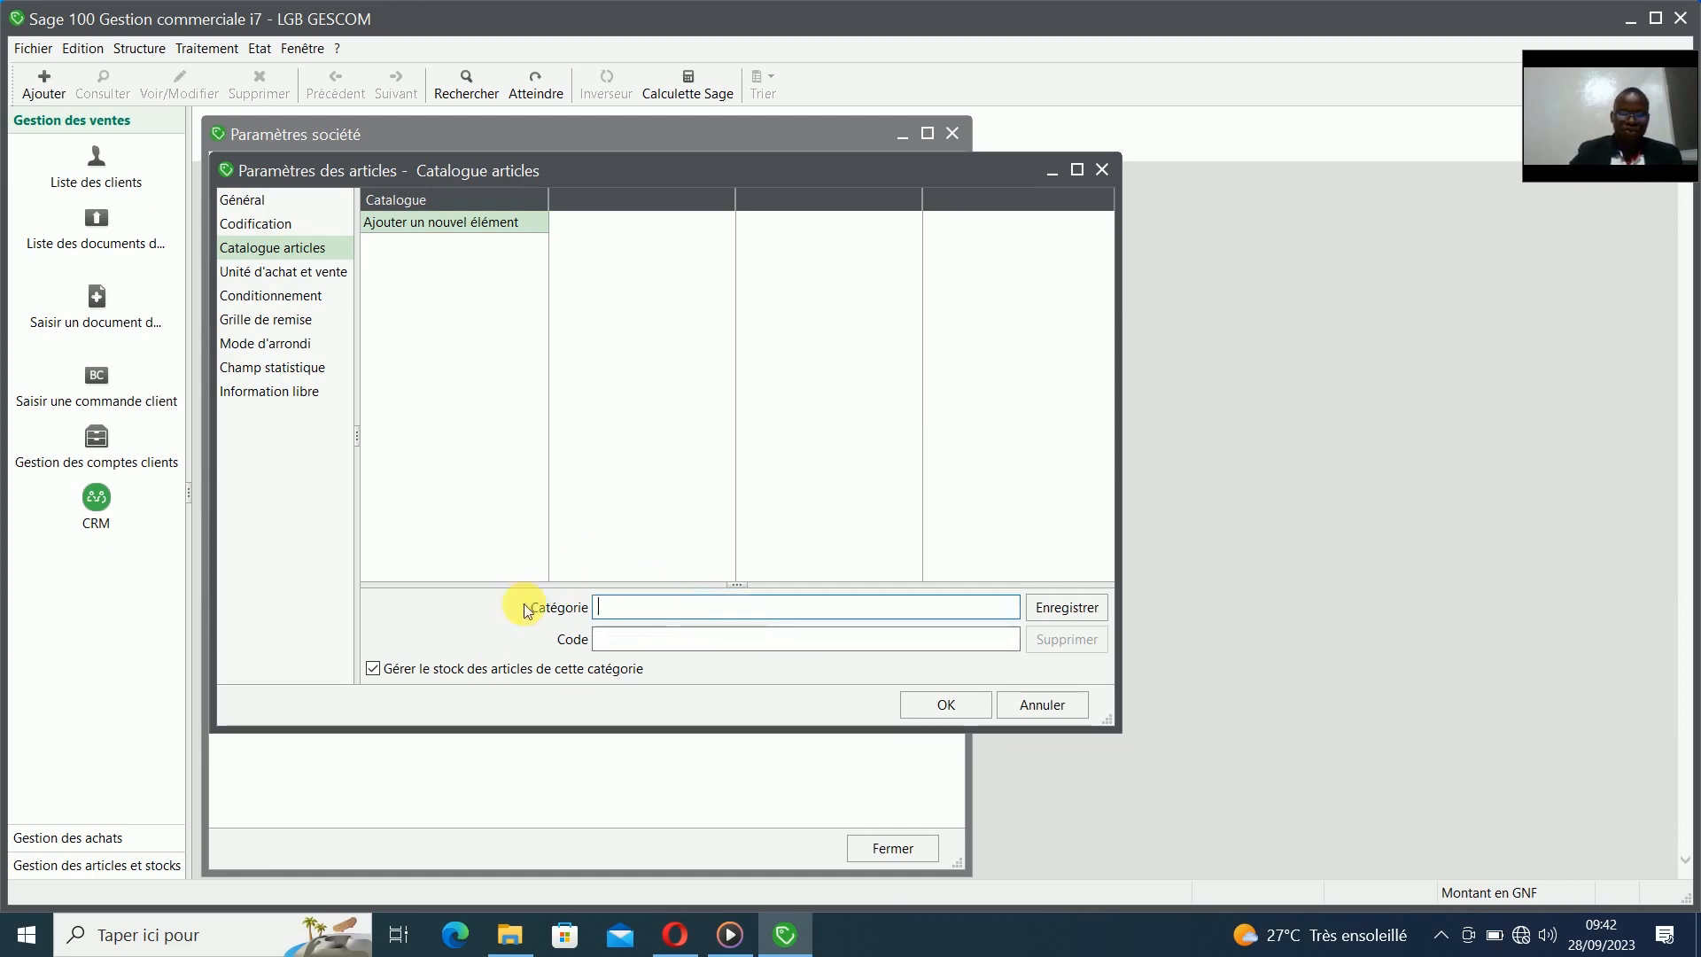
pyautogui.write('ordi')
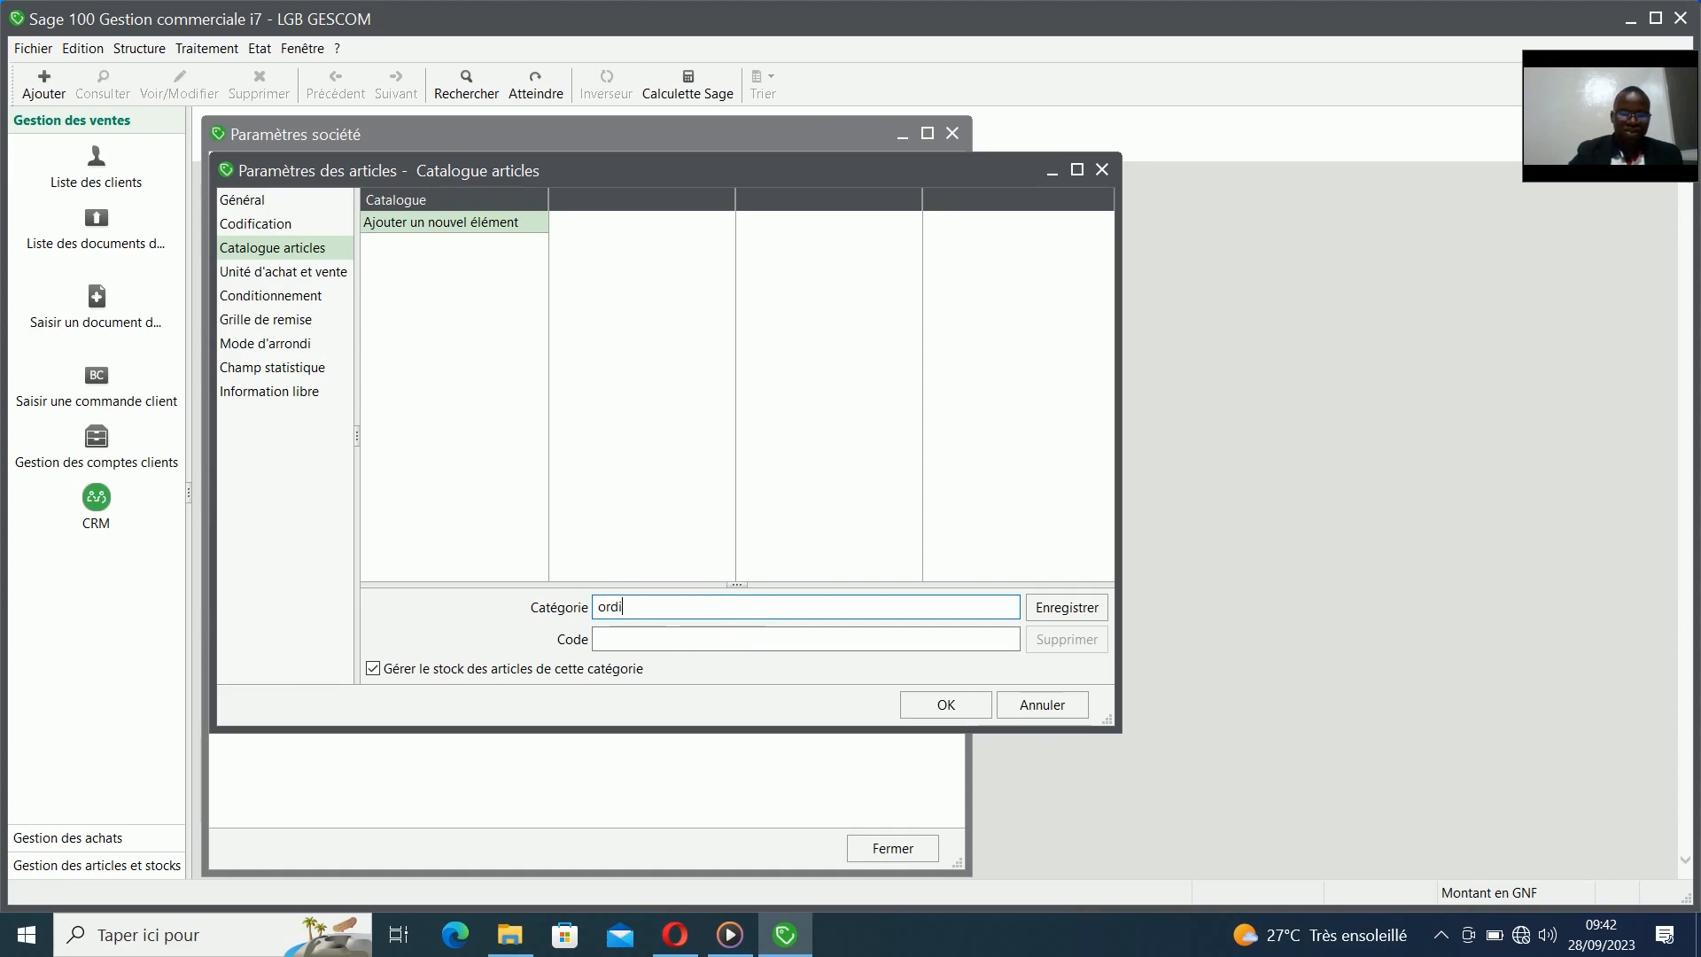
pyautogui.write('nateur')
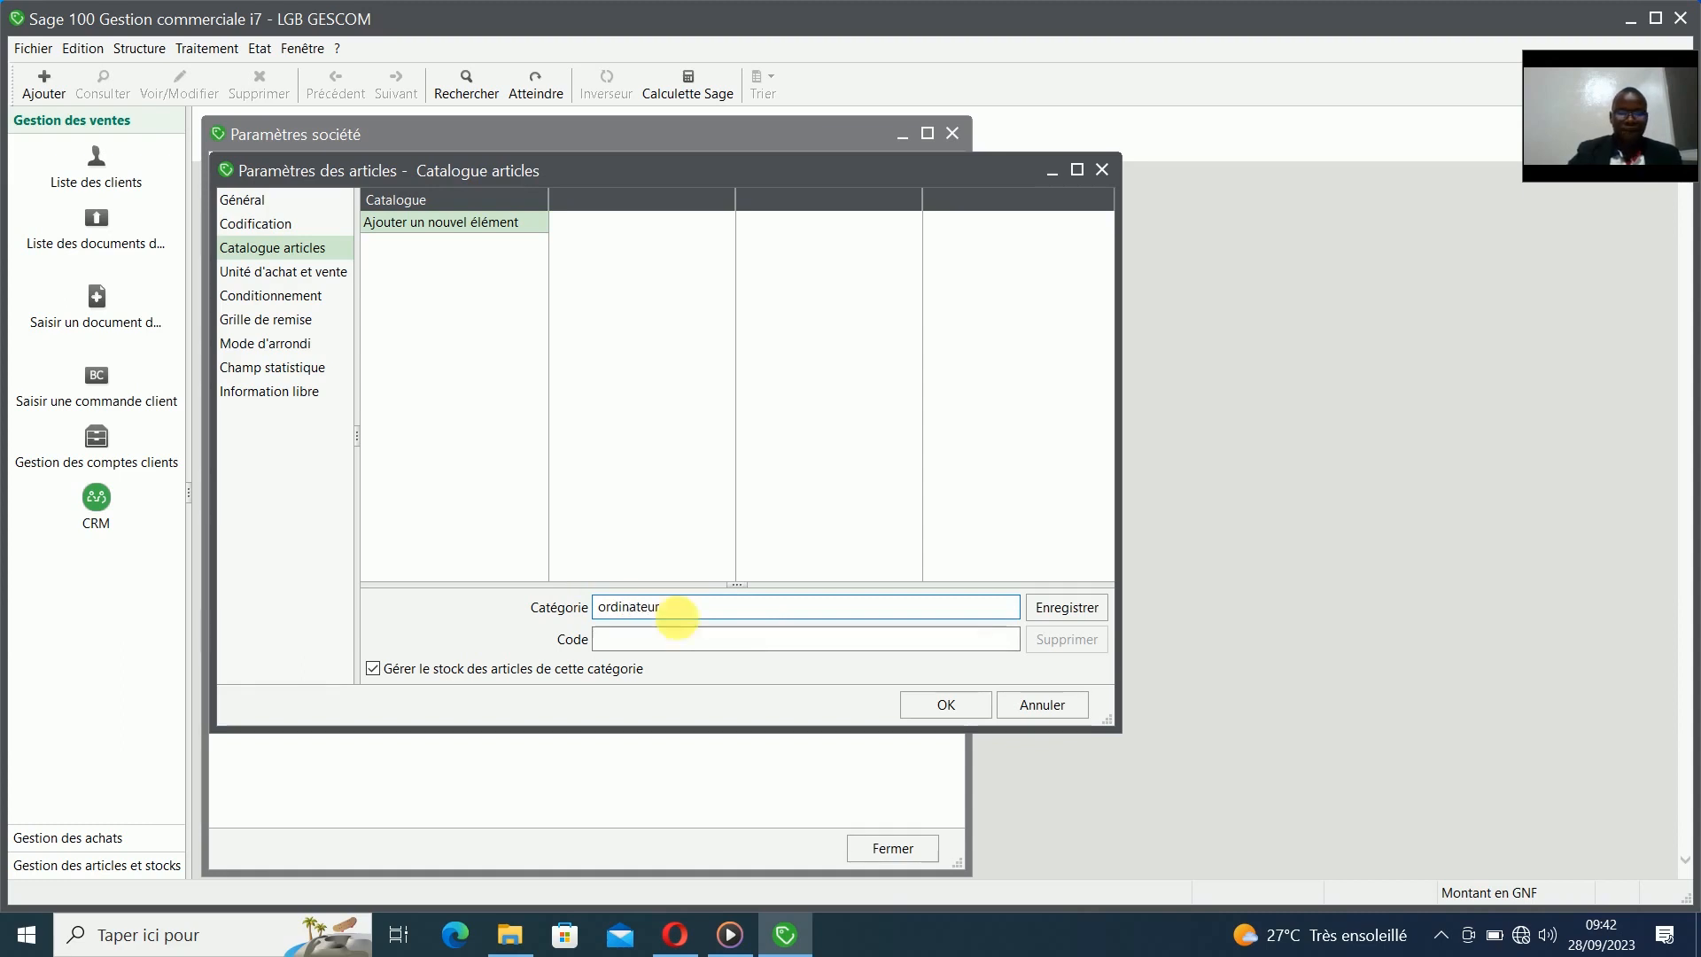
pyautogui.click(657, 643)
pyautogui.write('OD')
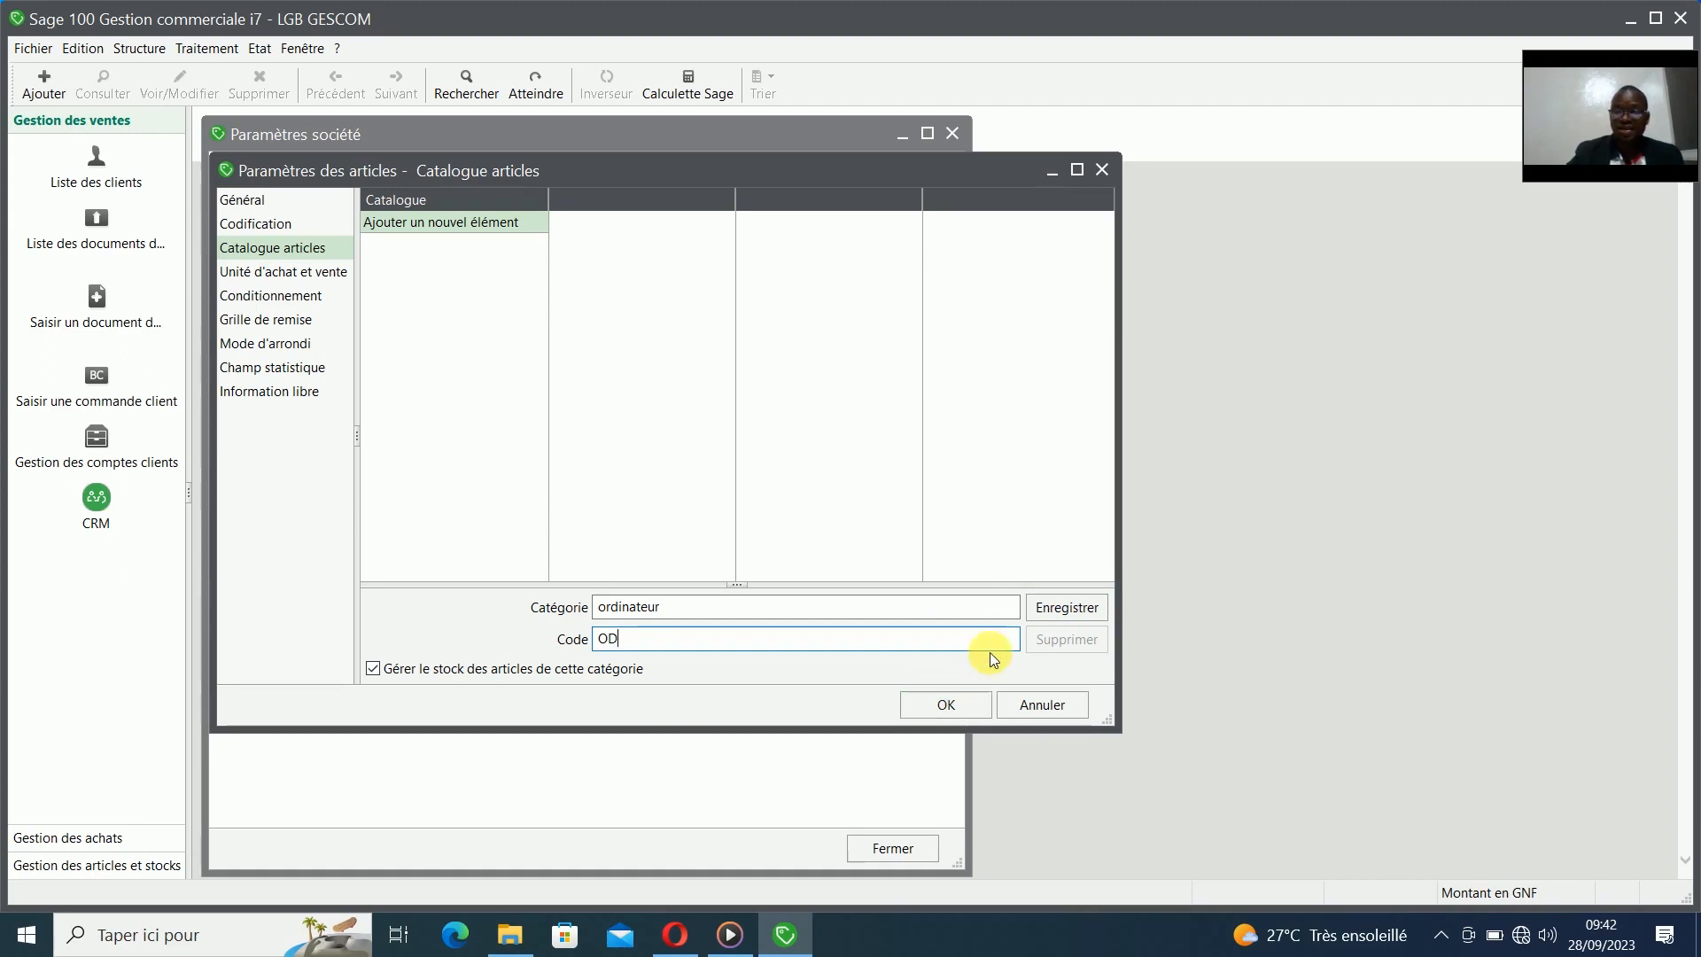
pyautogui.click(1059, 619)
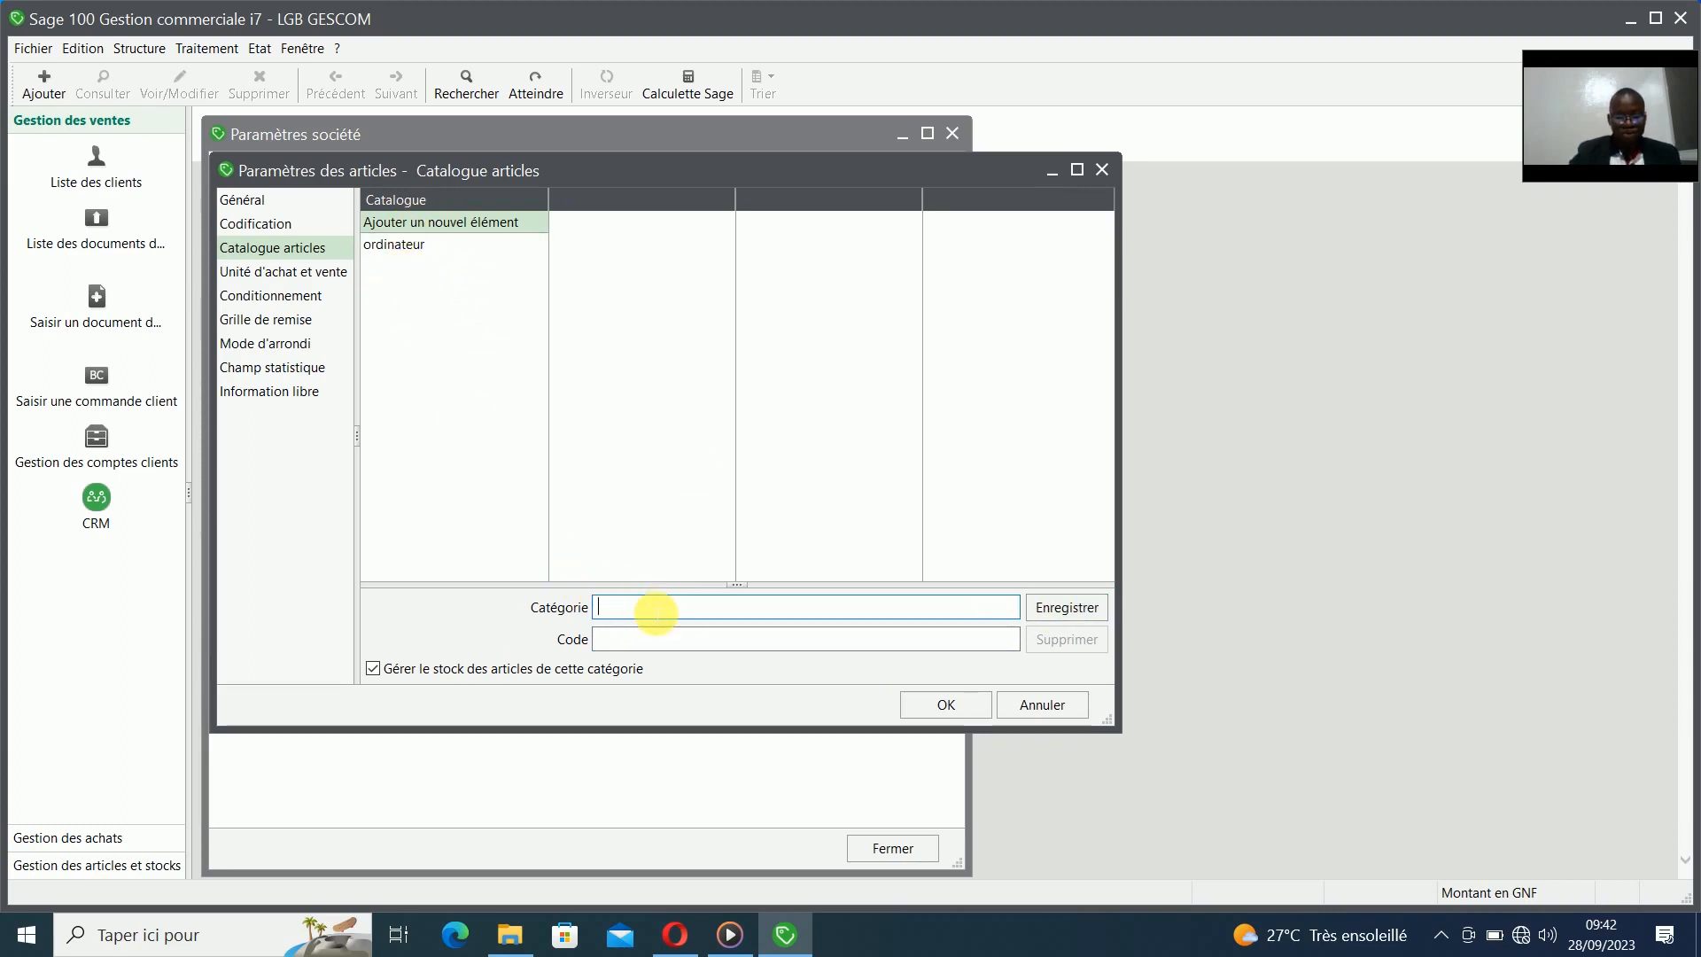
# - Add a category named TELEVISEUR with code TV to the article catalogue and save it
pyautogui.write('T')
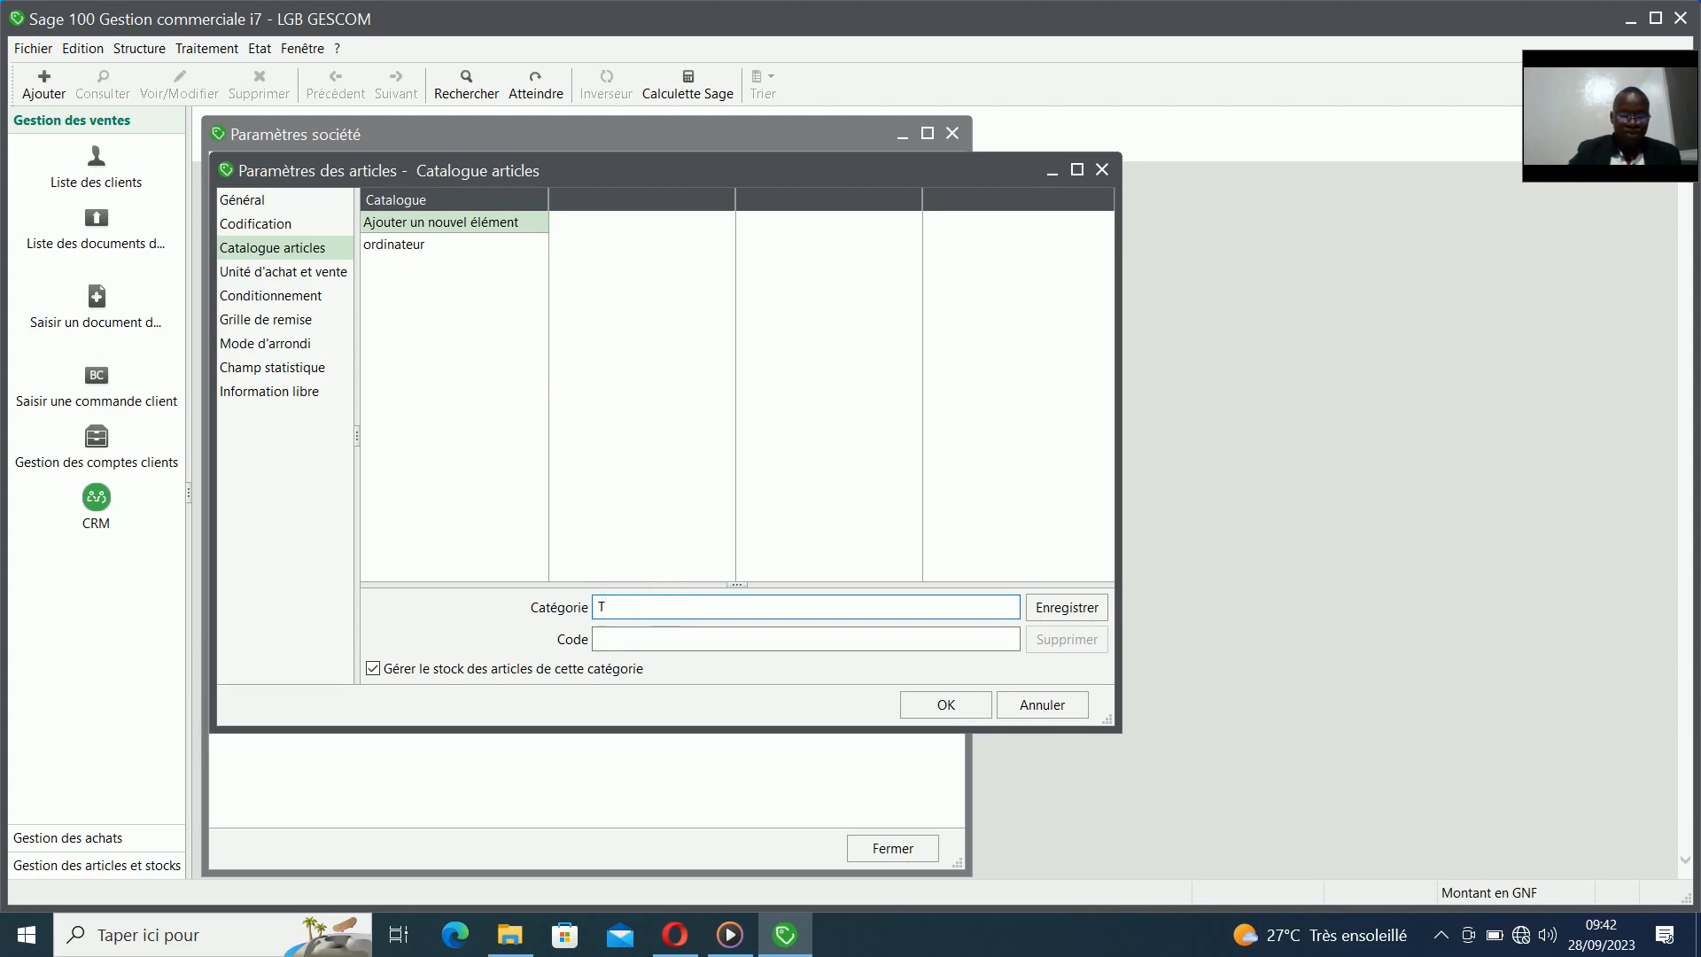
pyautogui.write('elev')
pyautogui.press('BackSpace')
pyautogui.press('BackSpace')
pyautogui.press('BackSpace')
pyautogui.press('BackSpace')
pyautogui.write('TELE')
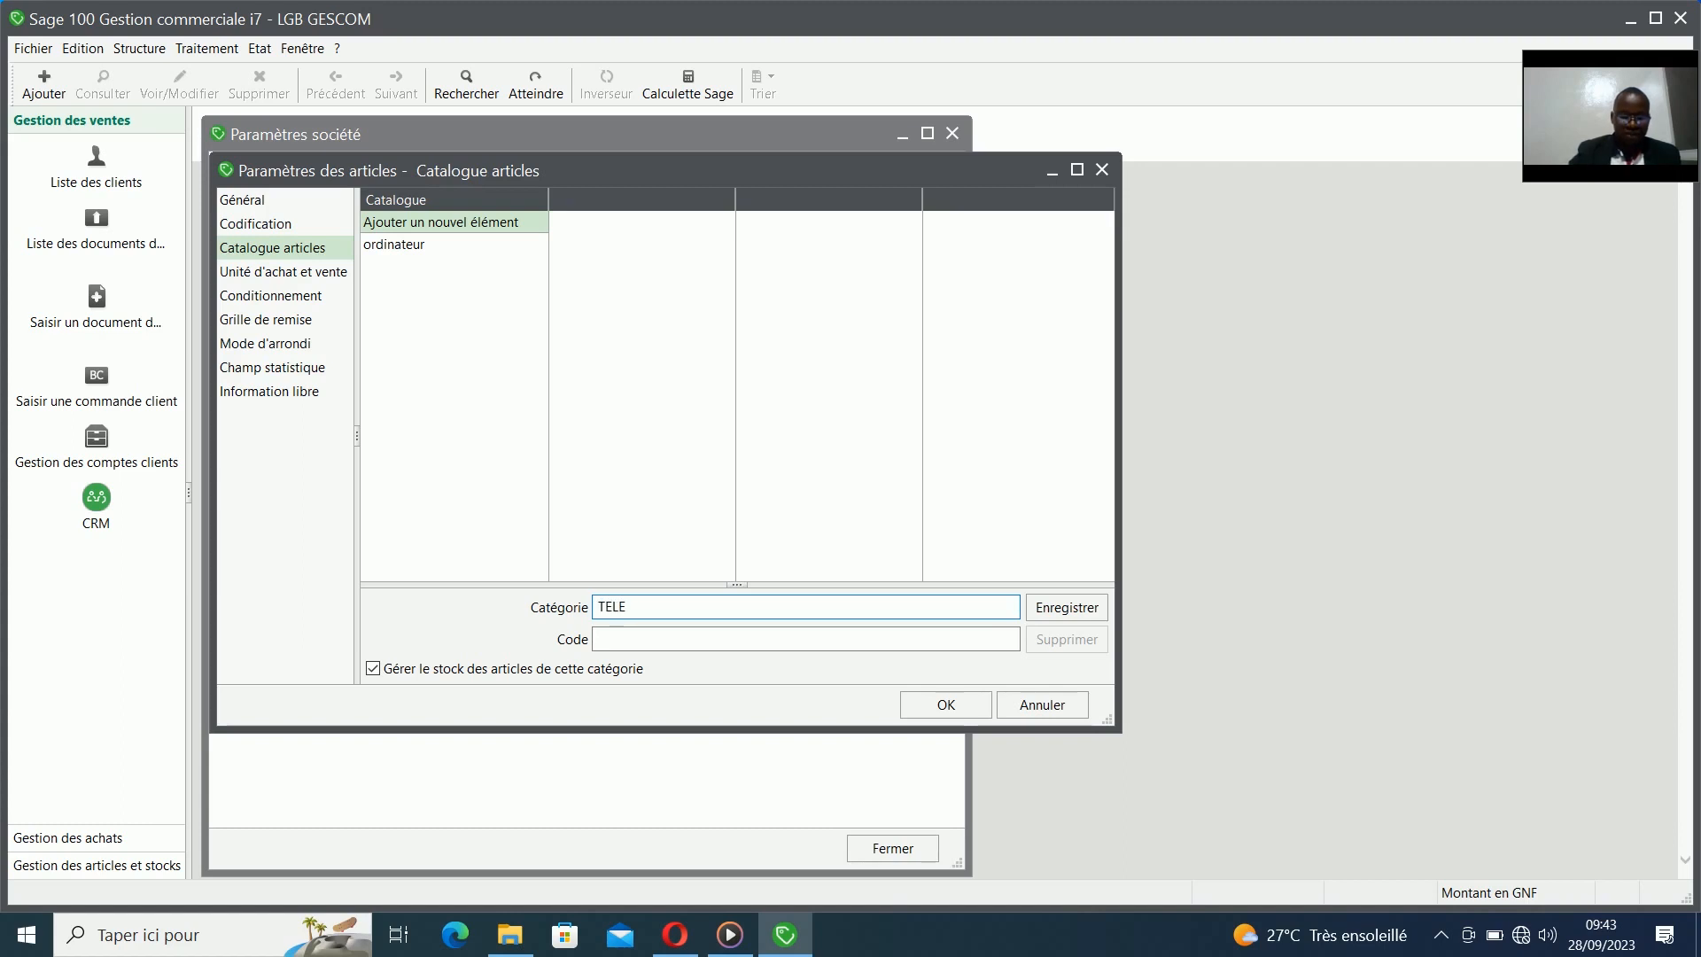
pyautogui.write('VISEUR')
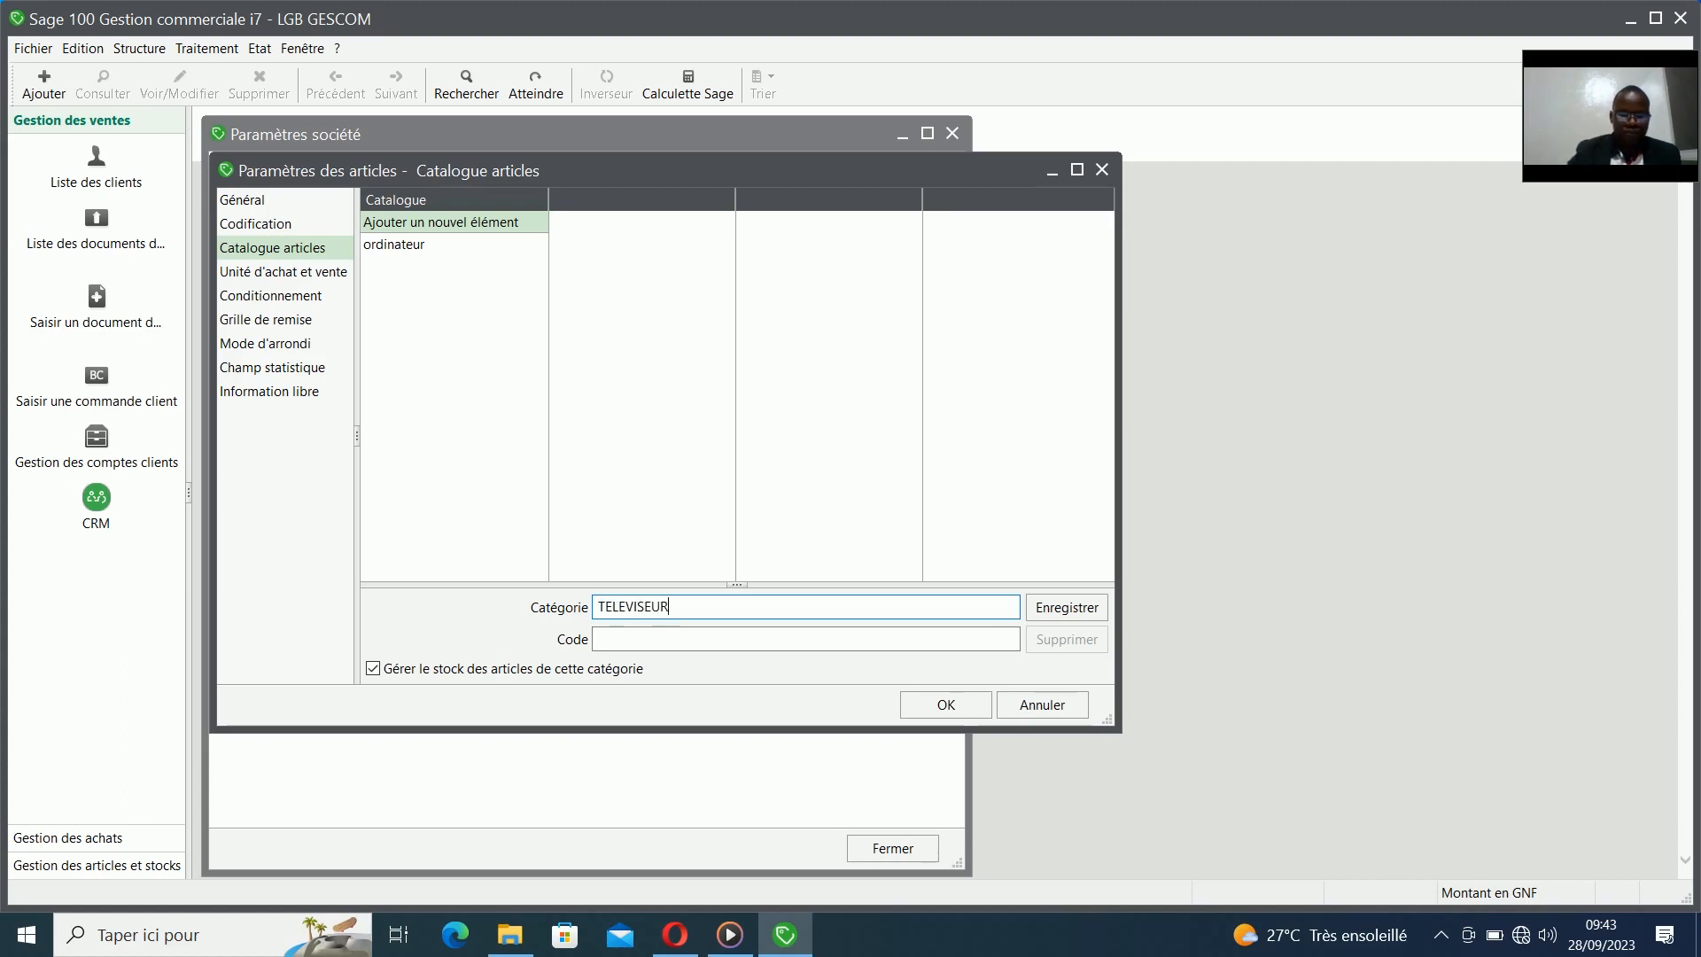
pyautogui.click(660, 640)
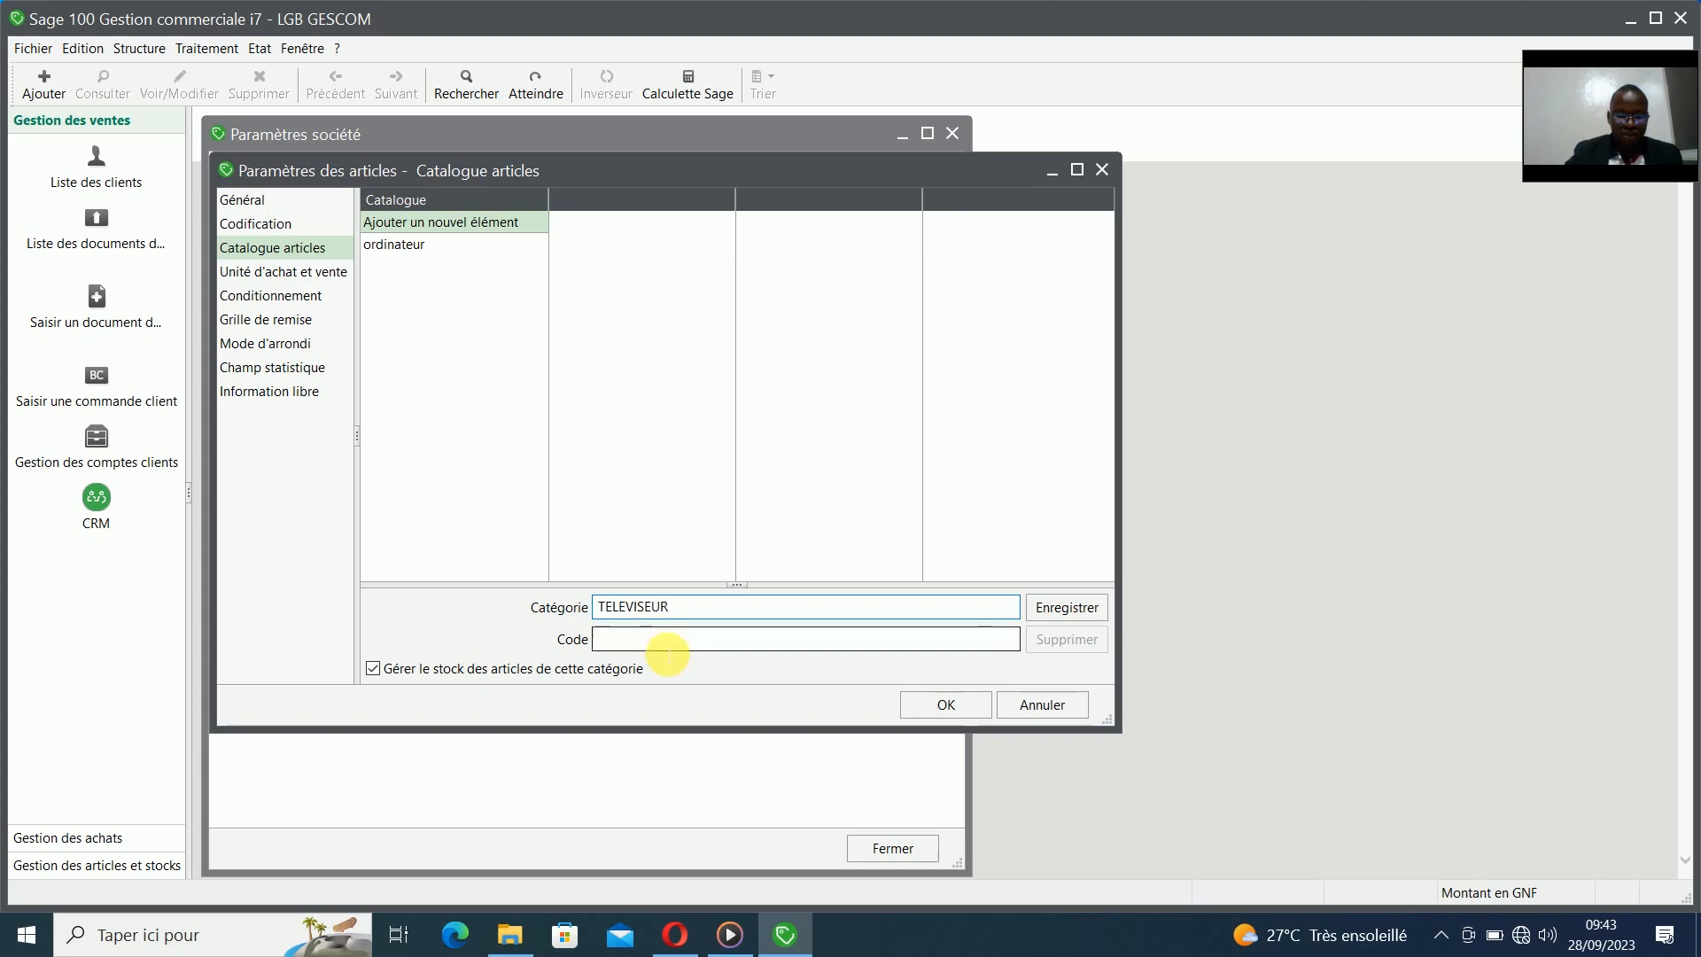
pyautogui.write('TELE')
pyautogui.write('V')
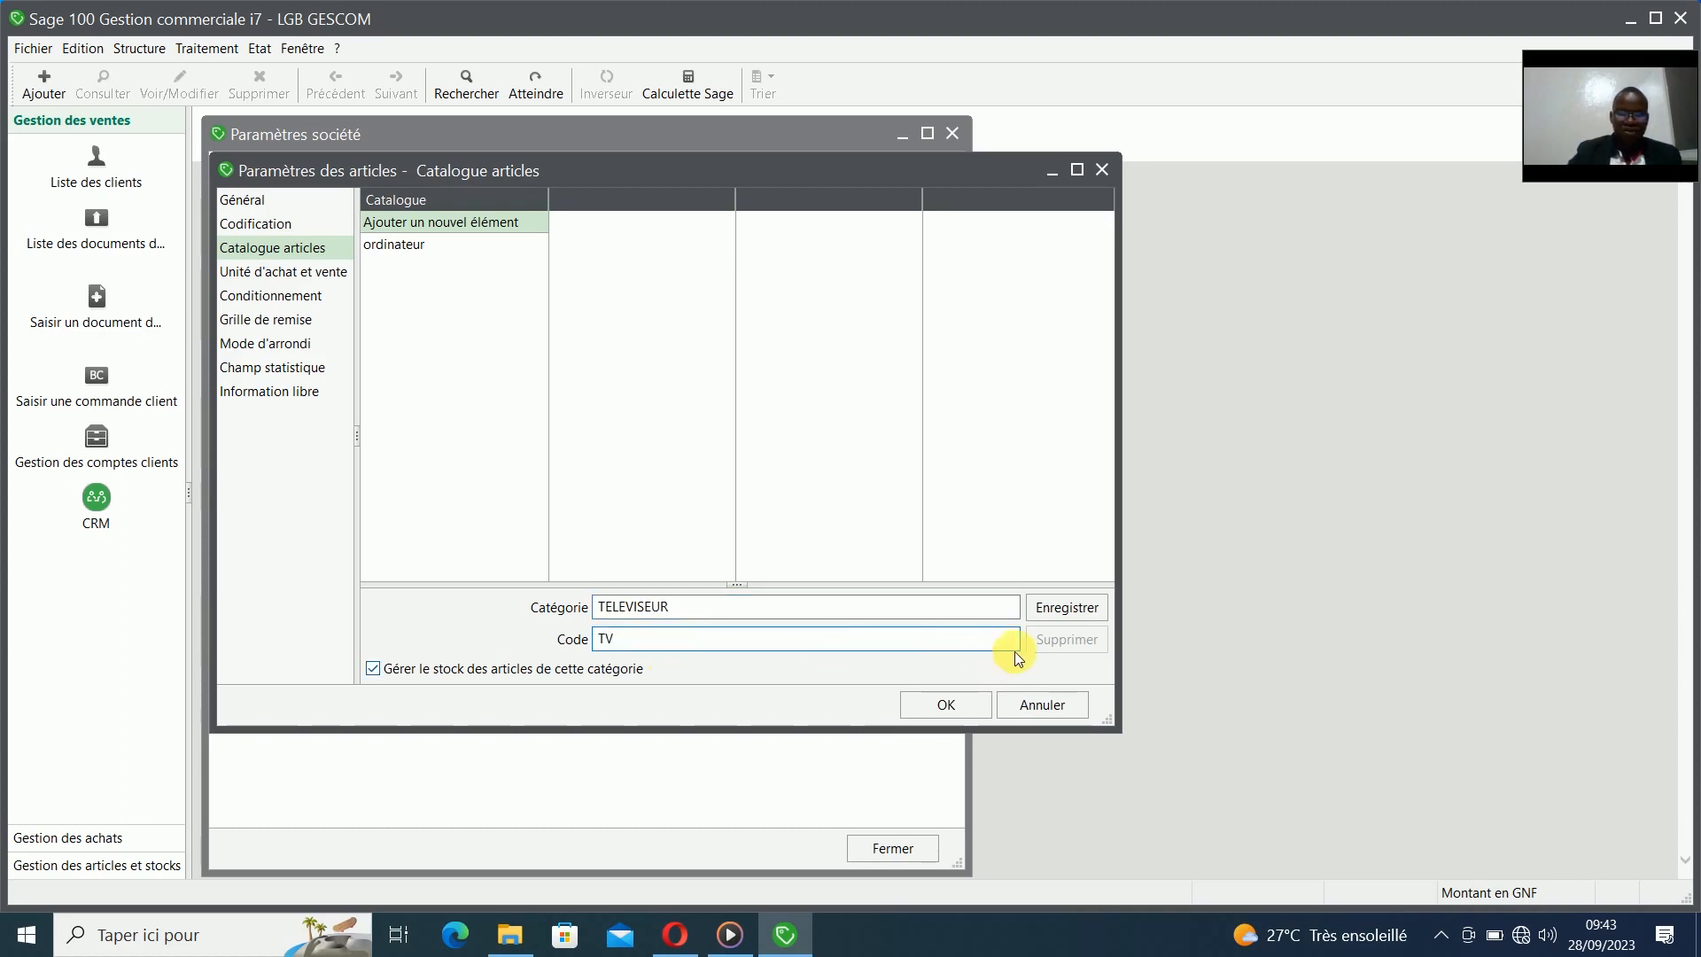
pyautogui.click(1061, 611)
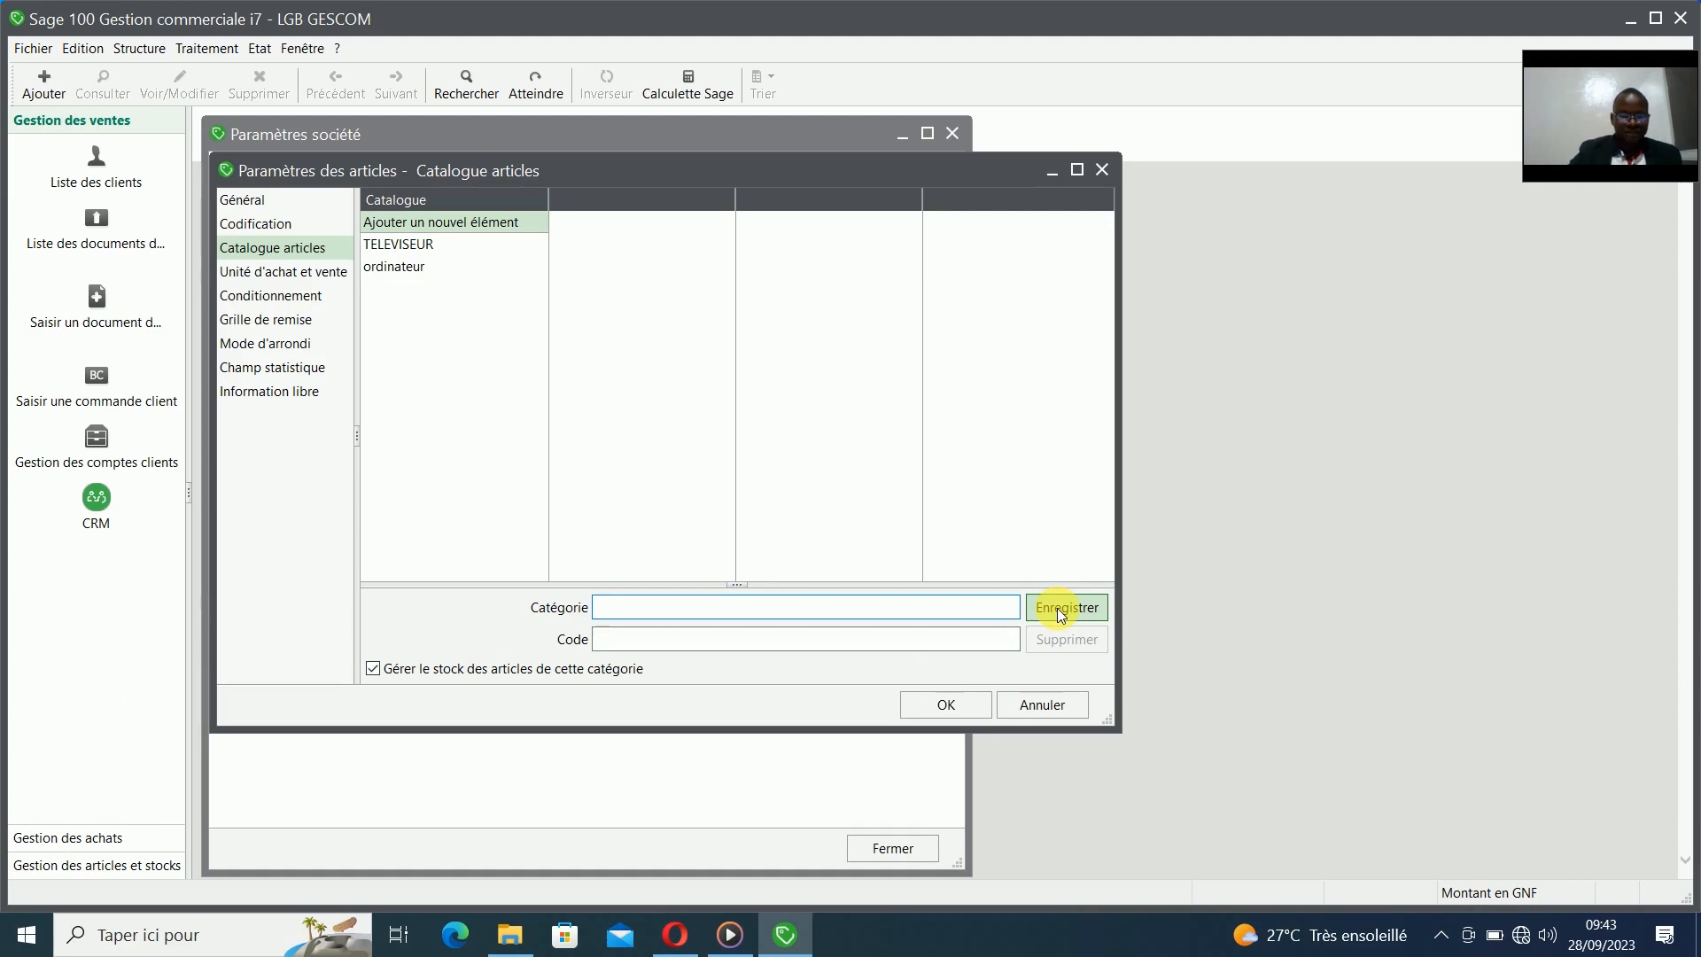
# - Add a category named TELEPHONE without a code to the article catalogue and save it
pyautogui.write('T')
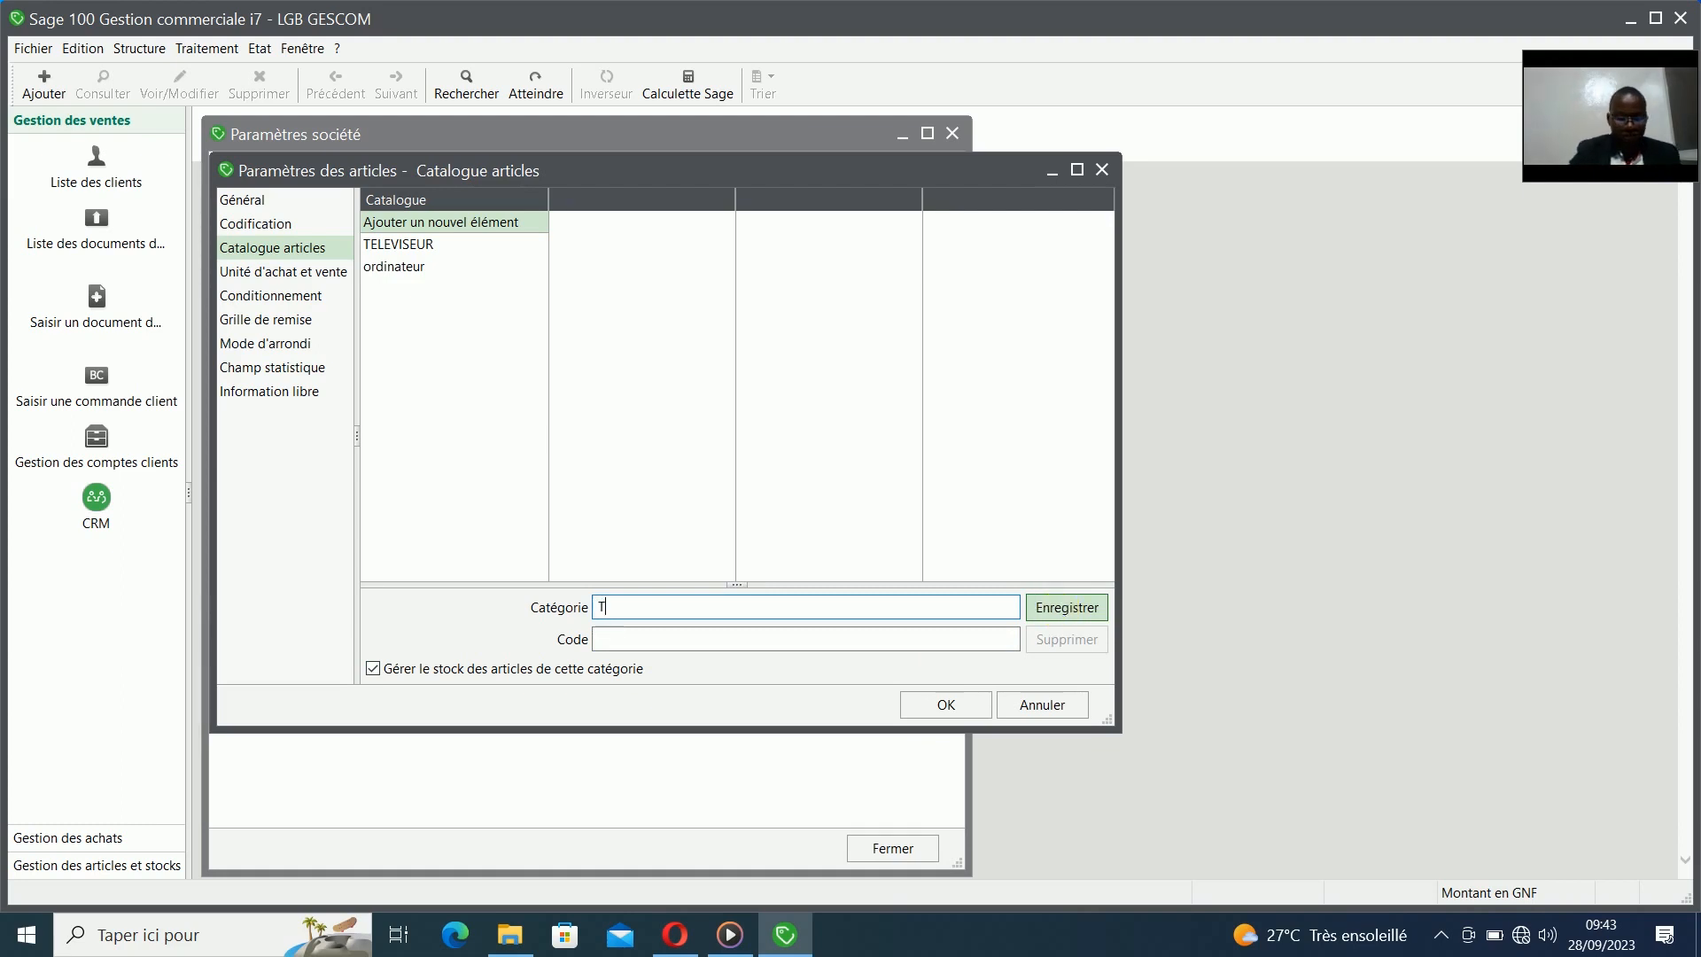
pyautogui.write('ELEPHONE')
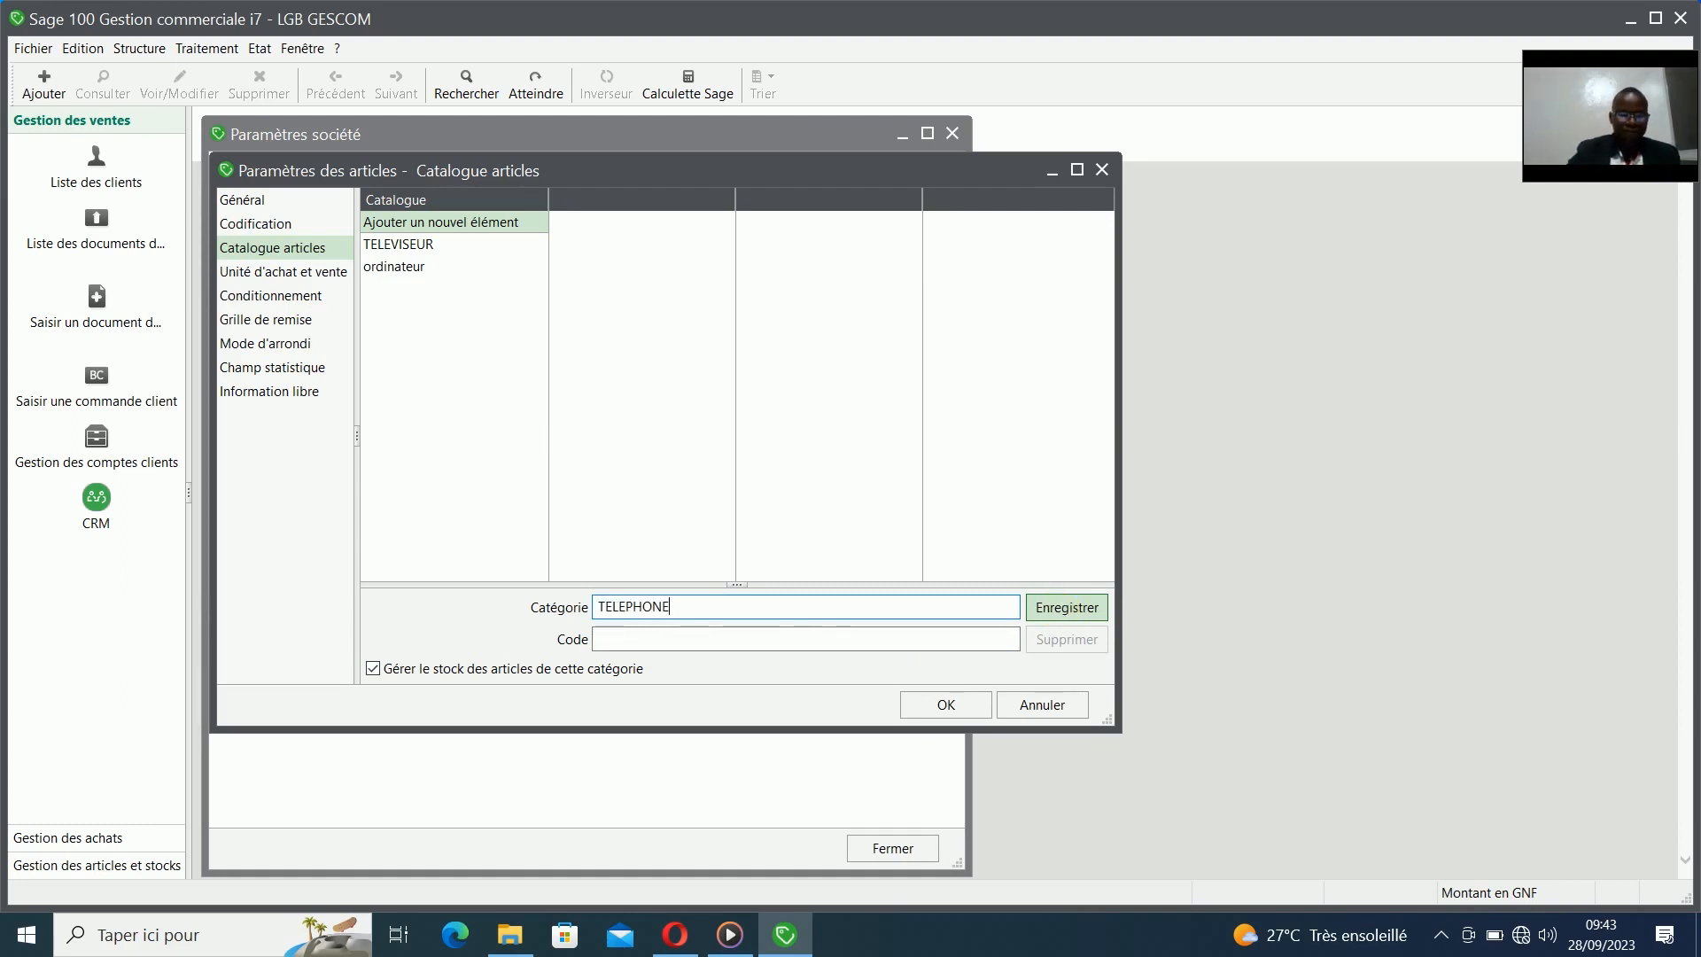
pyautogui.click(1061, 611)
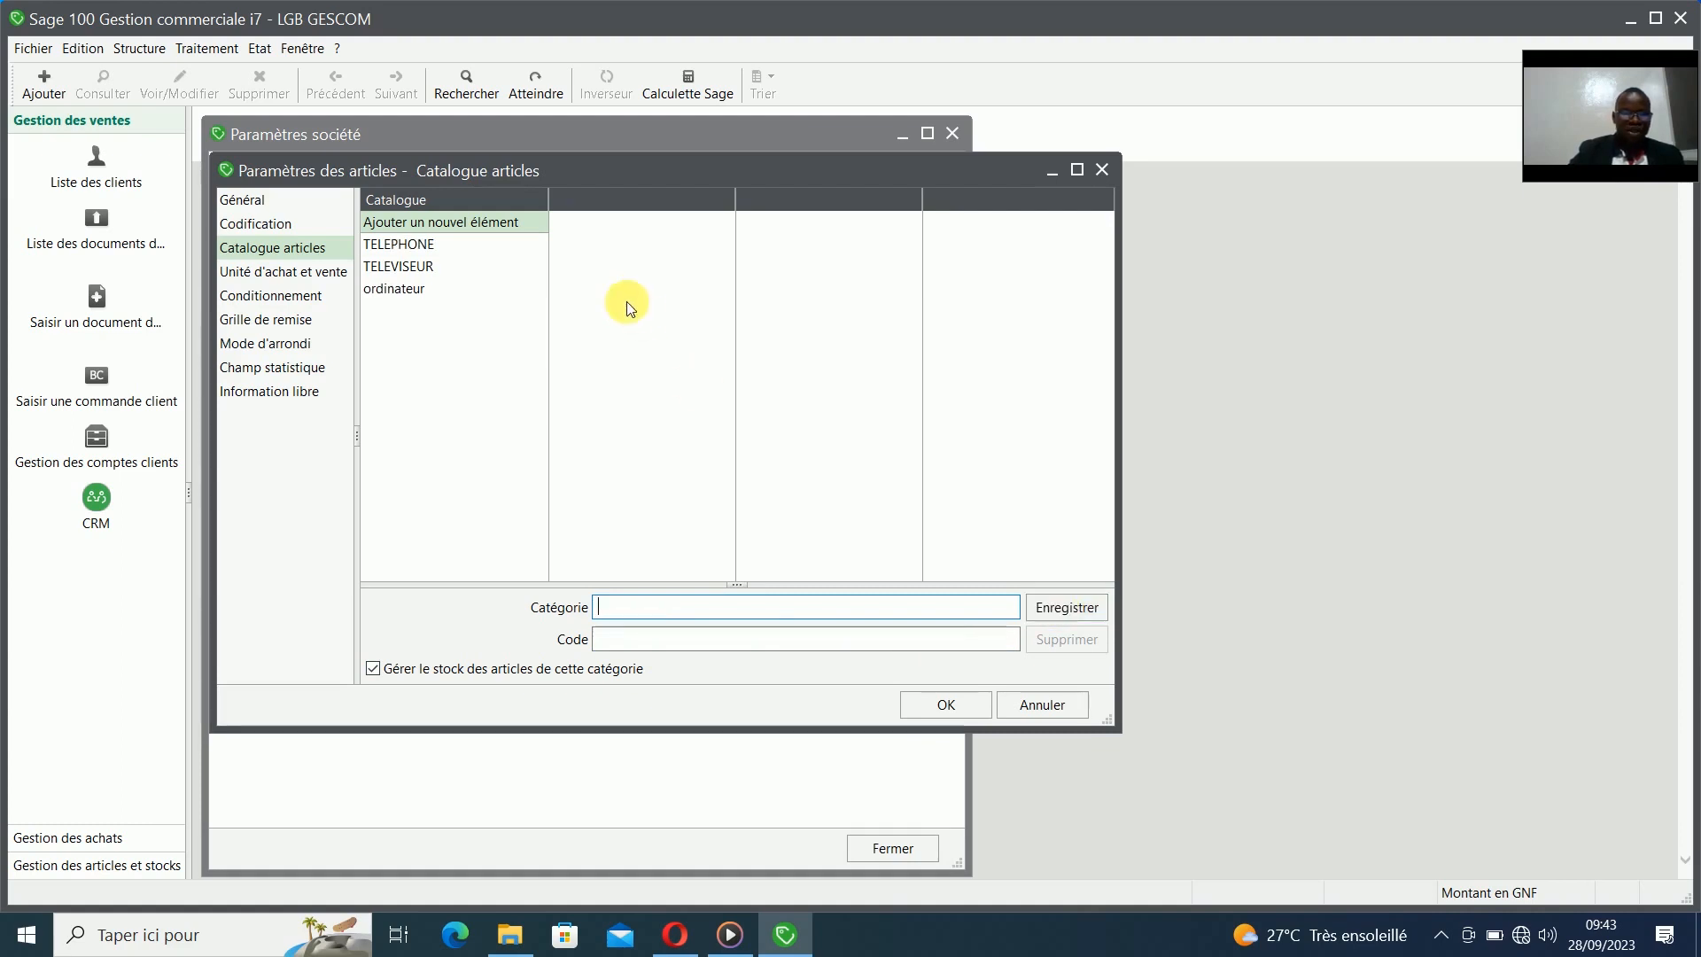
# - Rename the ordinateur catalogue category in capitals as ORDINATEUR and save the change
pyautogui.click(482, 289)
pyautogui.click(721, 610)
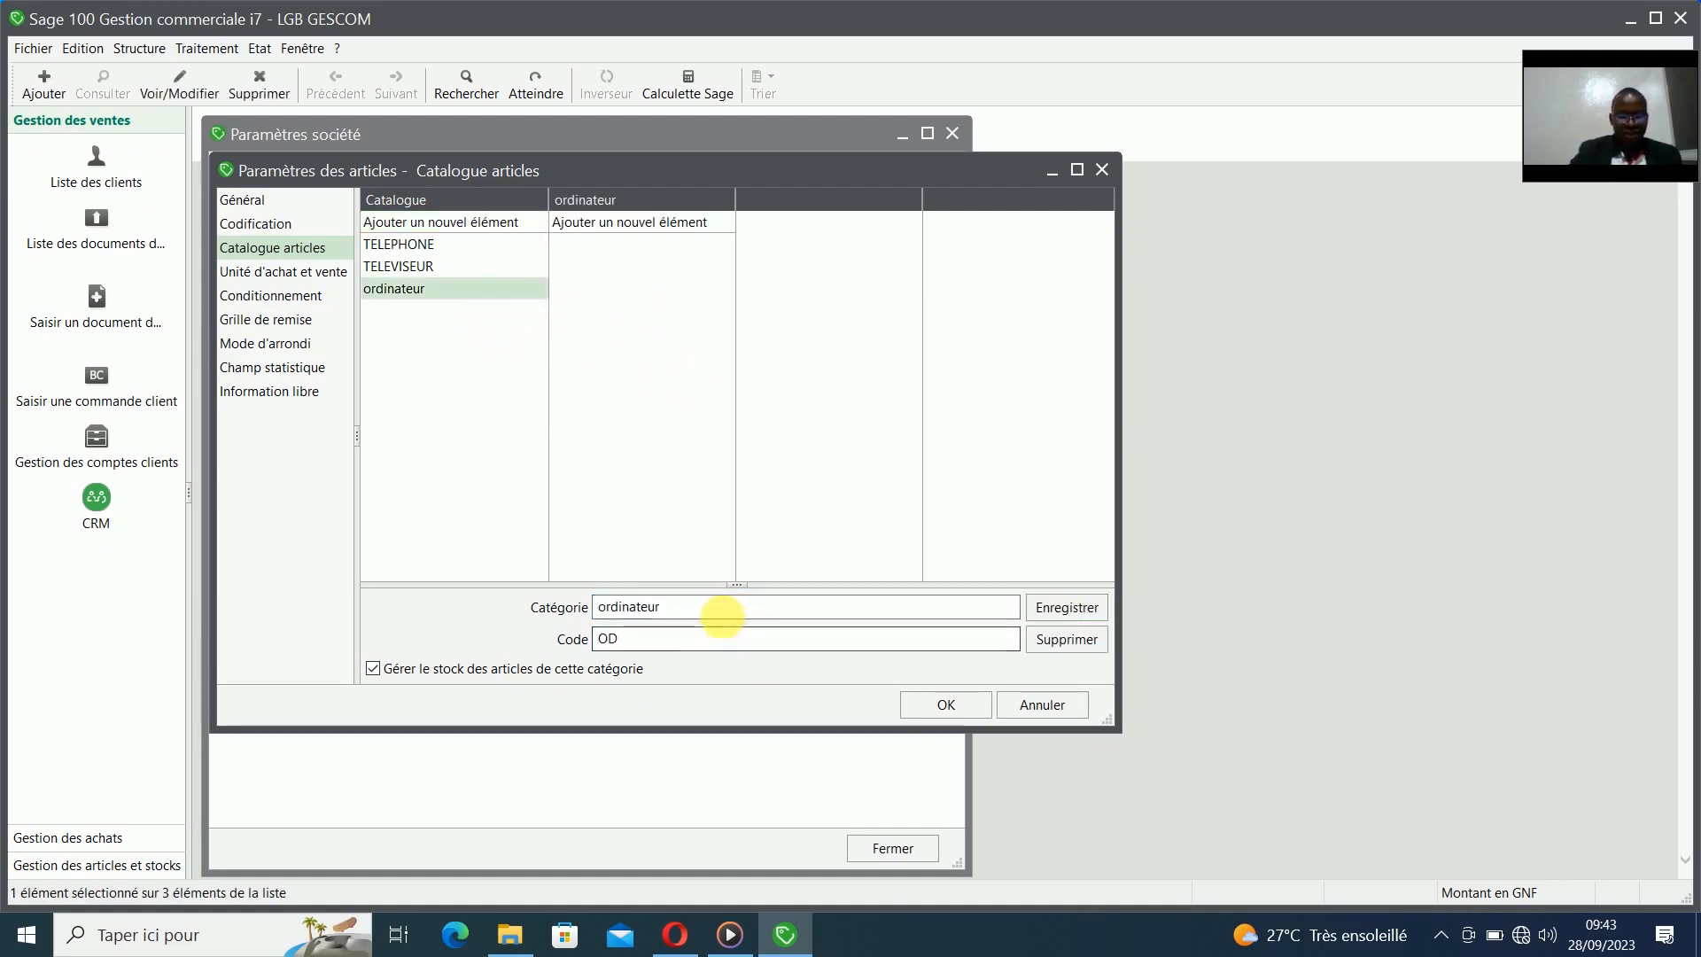
pyautogui.press('BackSpace')
pyautogui.press('BackSpace')
pyautogui.press('BackSpace')
pyautogui.press('BackSpace')
pyautogui.press('BackSpace')
pyautogui.press('BackSpace')
pyautogui.press('BackSpace')
pyautogui.press('BackSpace')
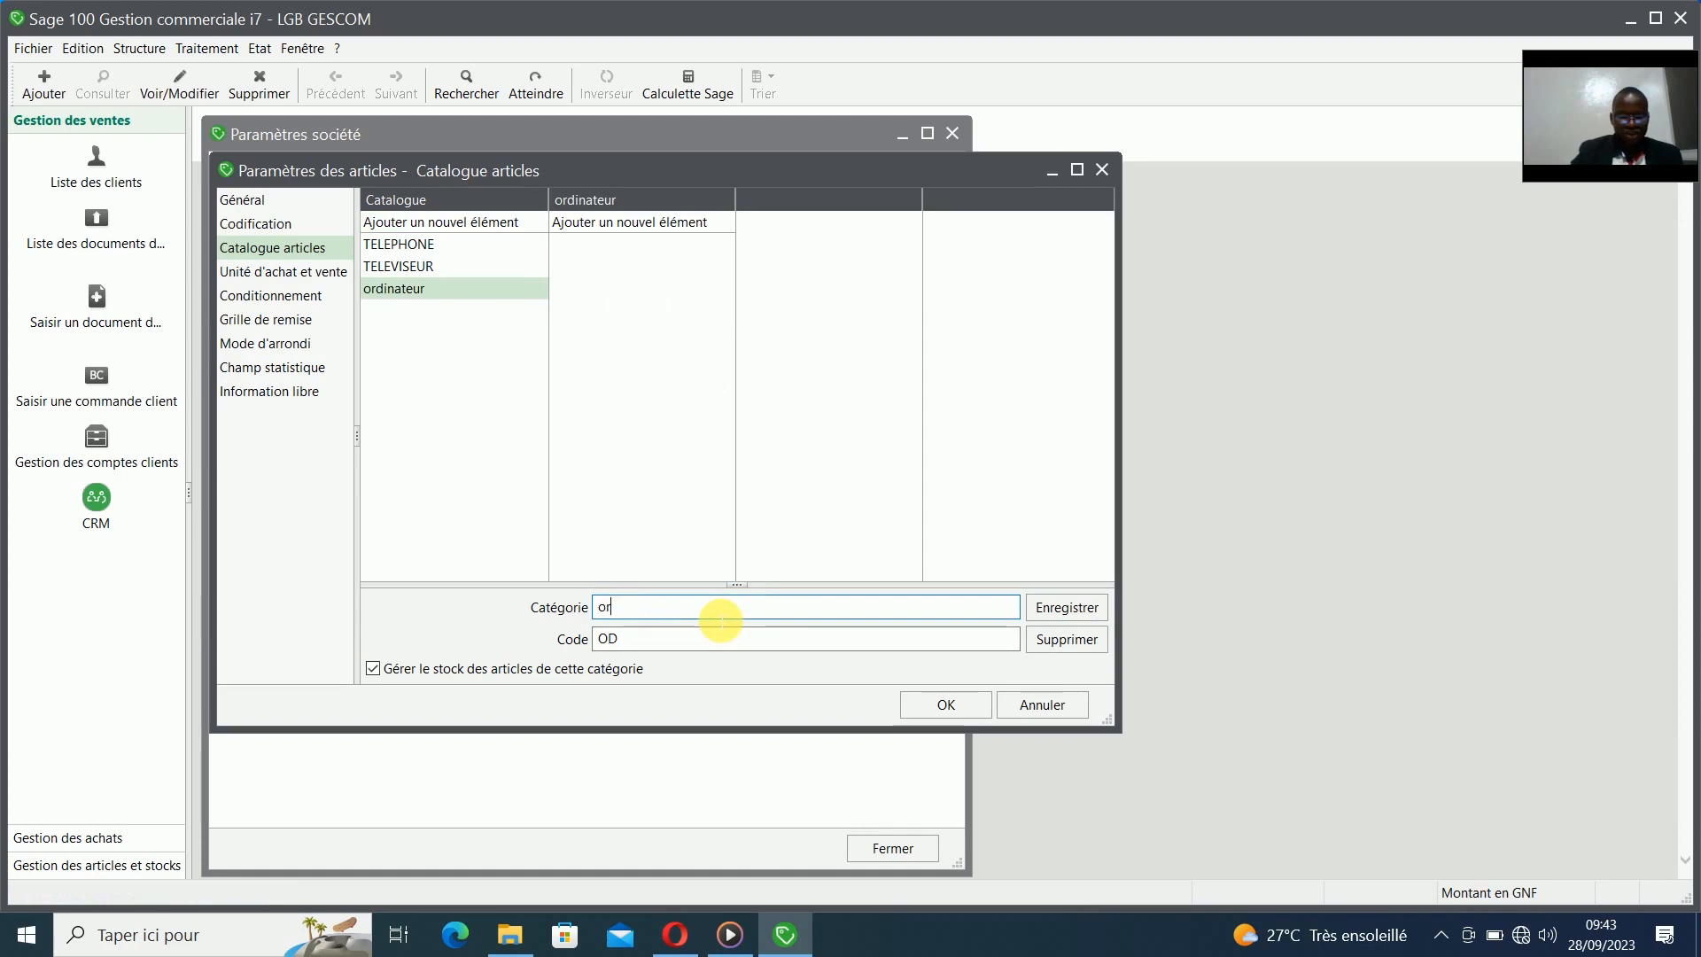
pyautogui.write('ORD')
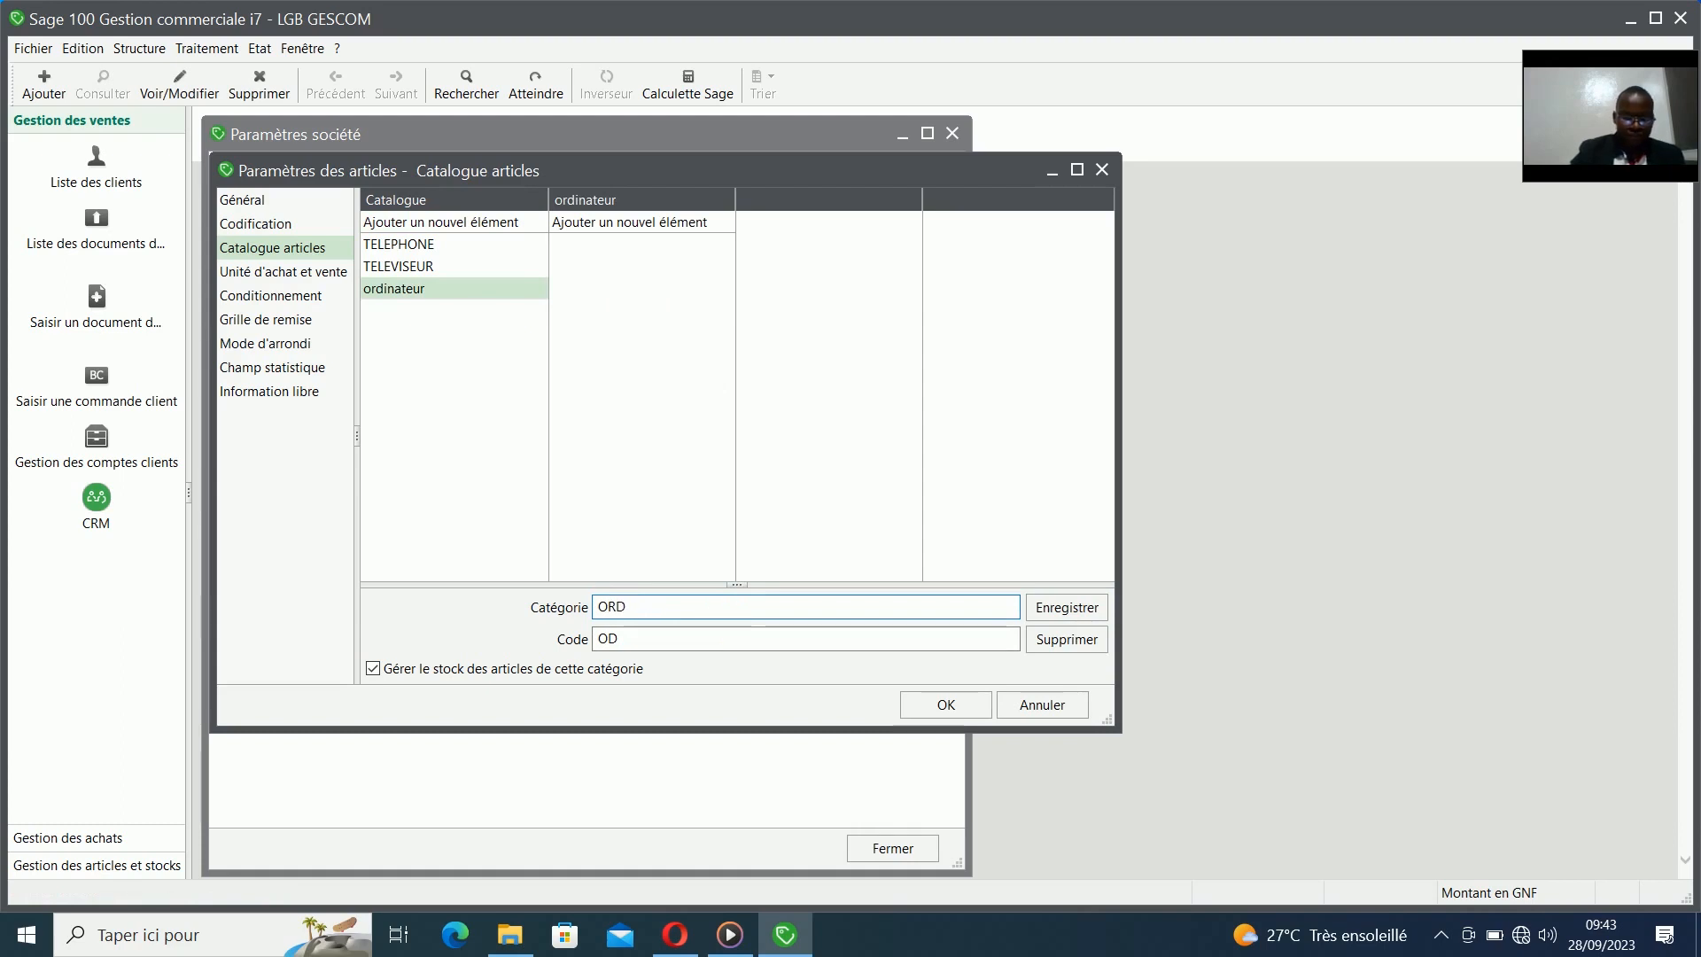
pyautogui.write('INATEUR')
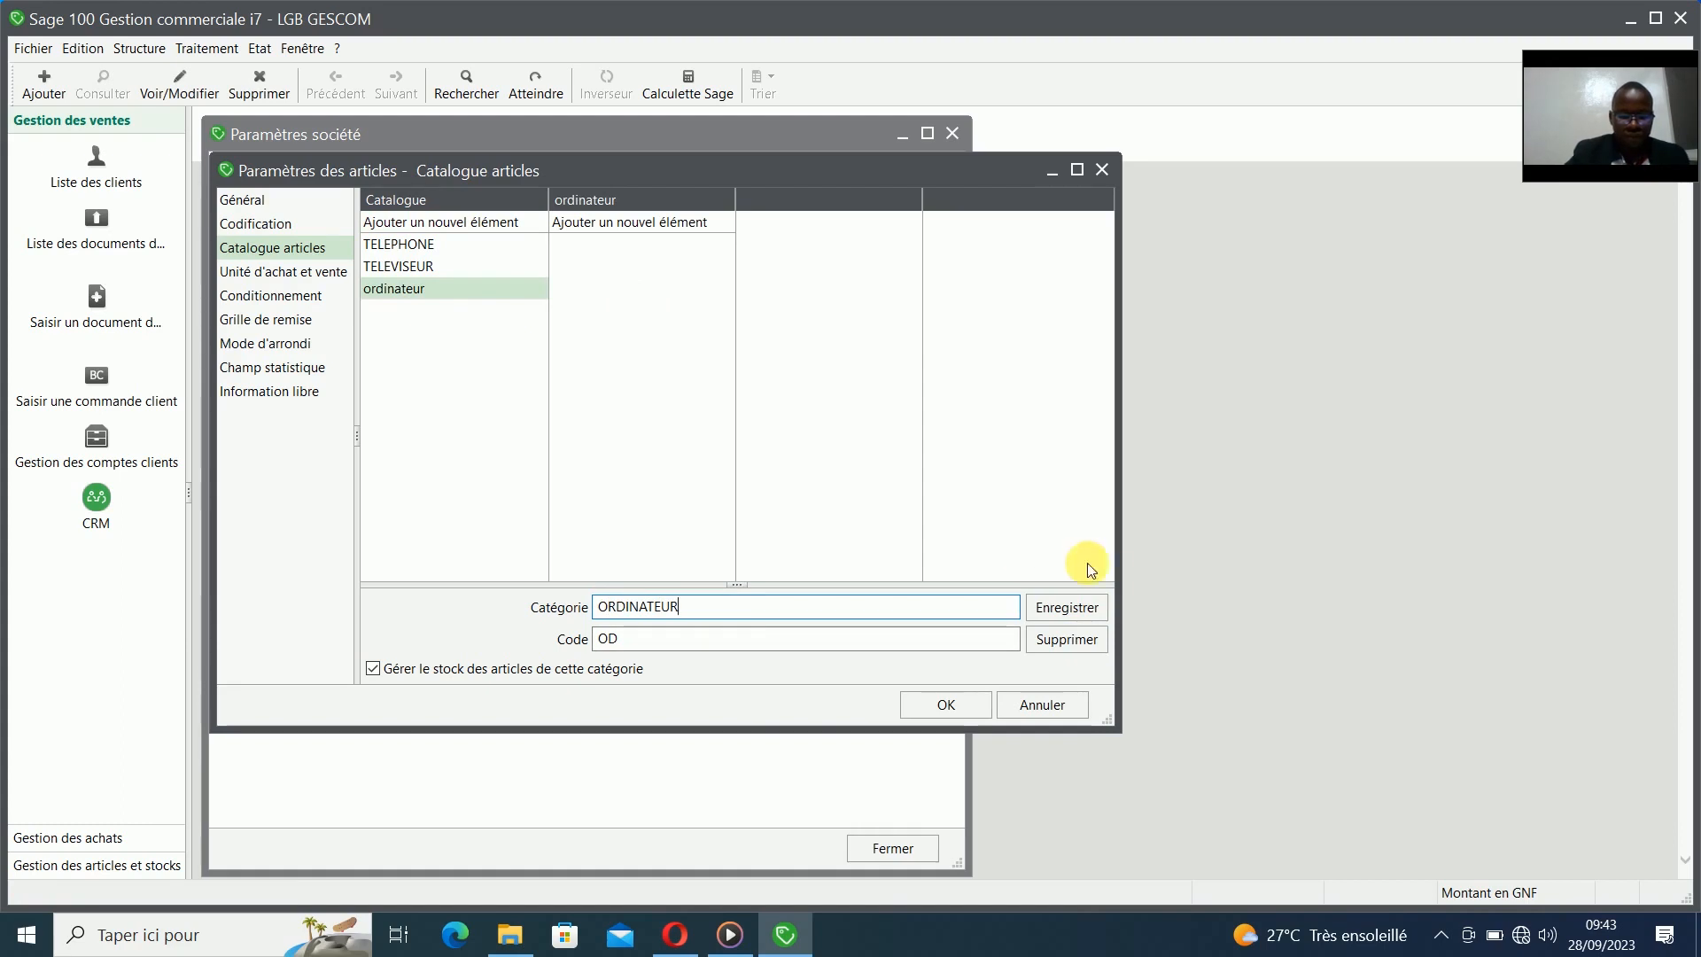
pyautogui.click(1113, 610)
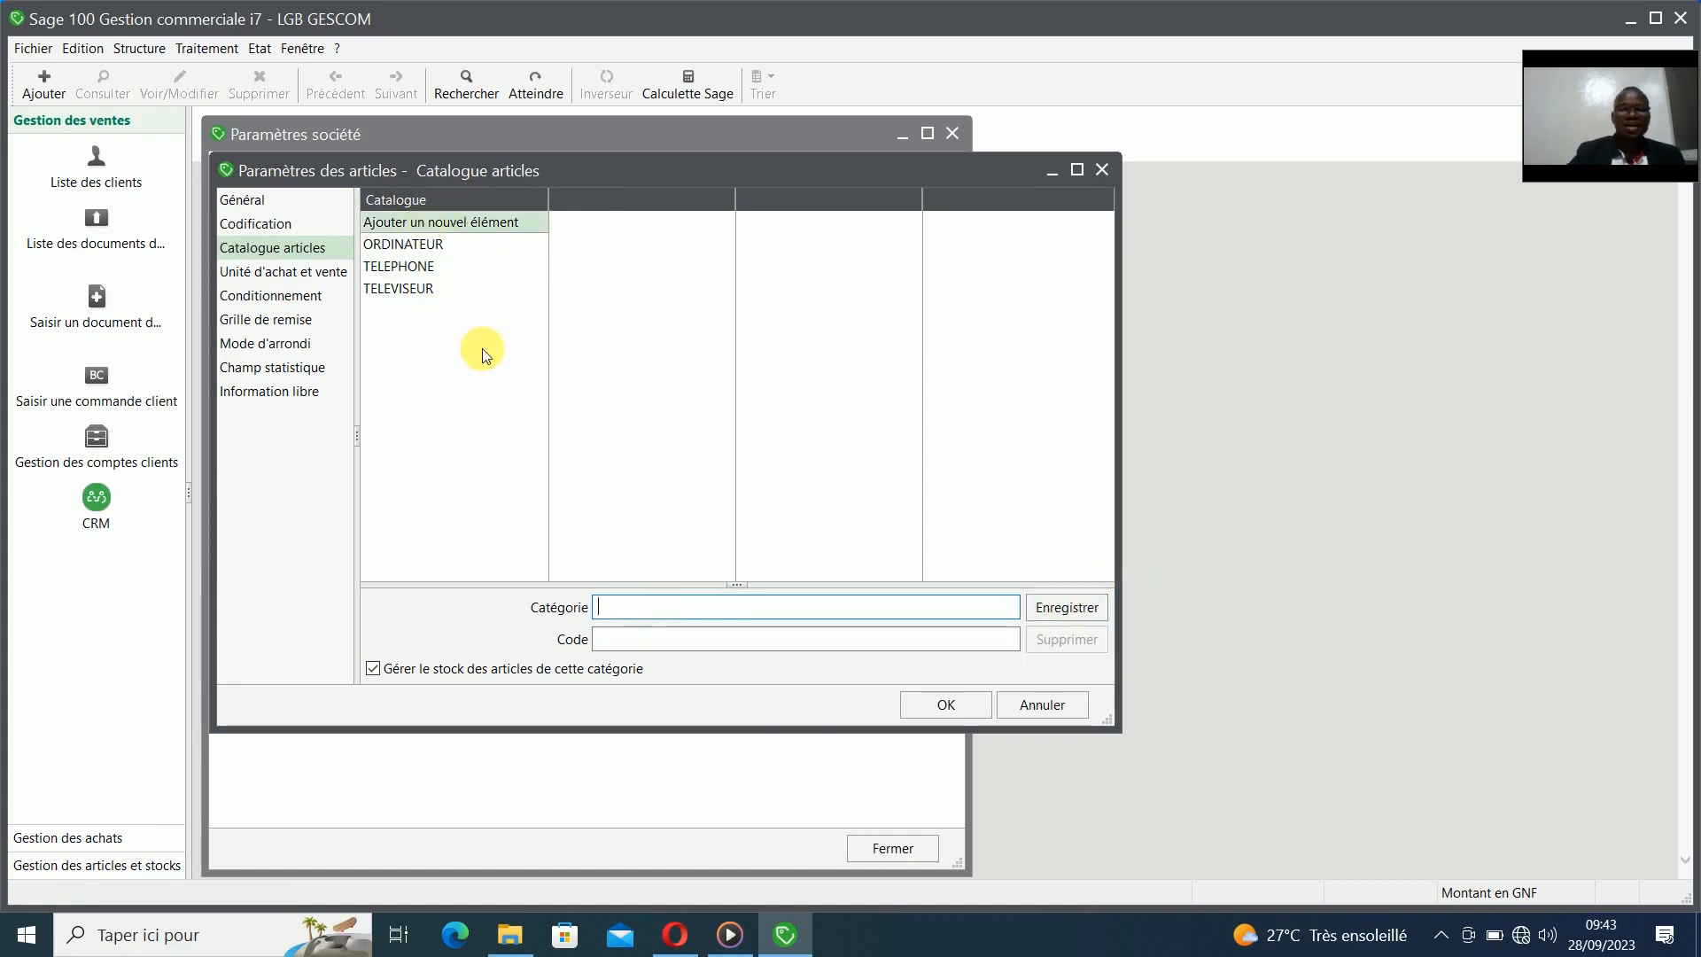
# - Add a subcategory named HP BUREAUTIQUE with code HB under the ORDINATEUR catalogue category and save it
pyautogui.click(443, 249)
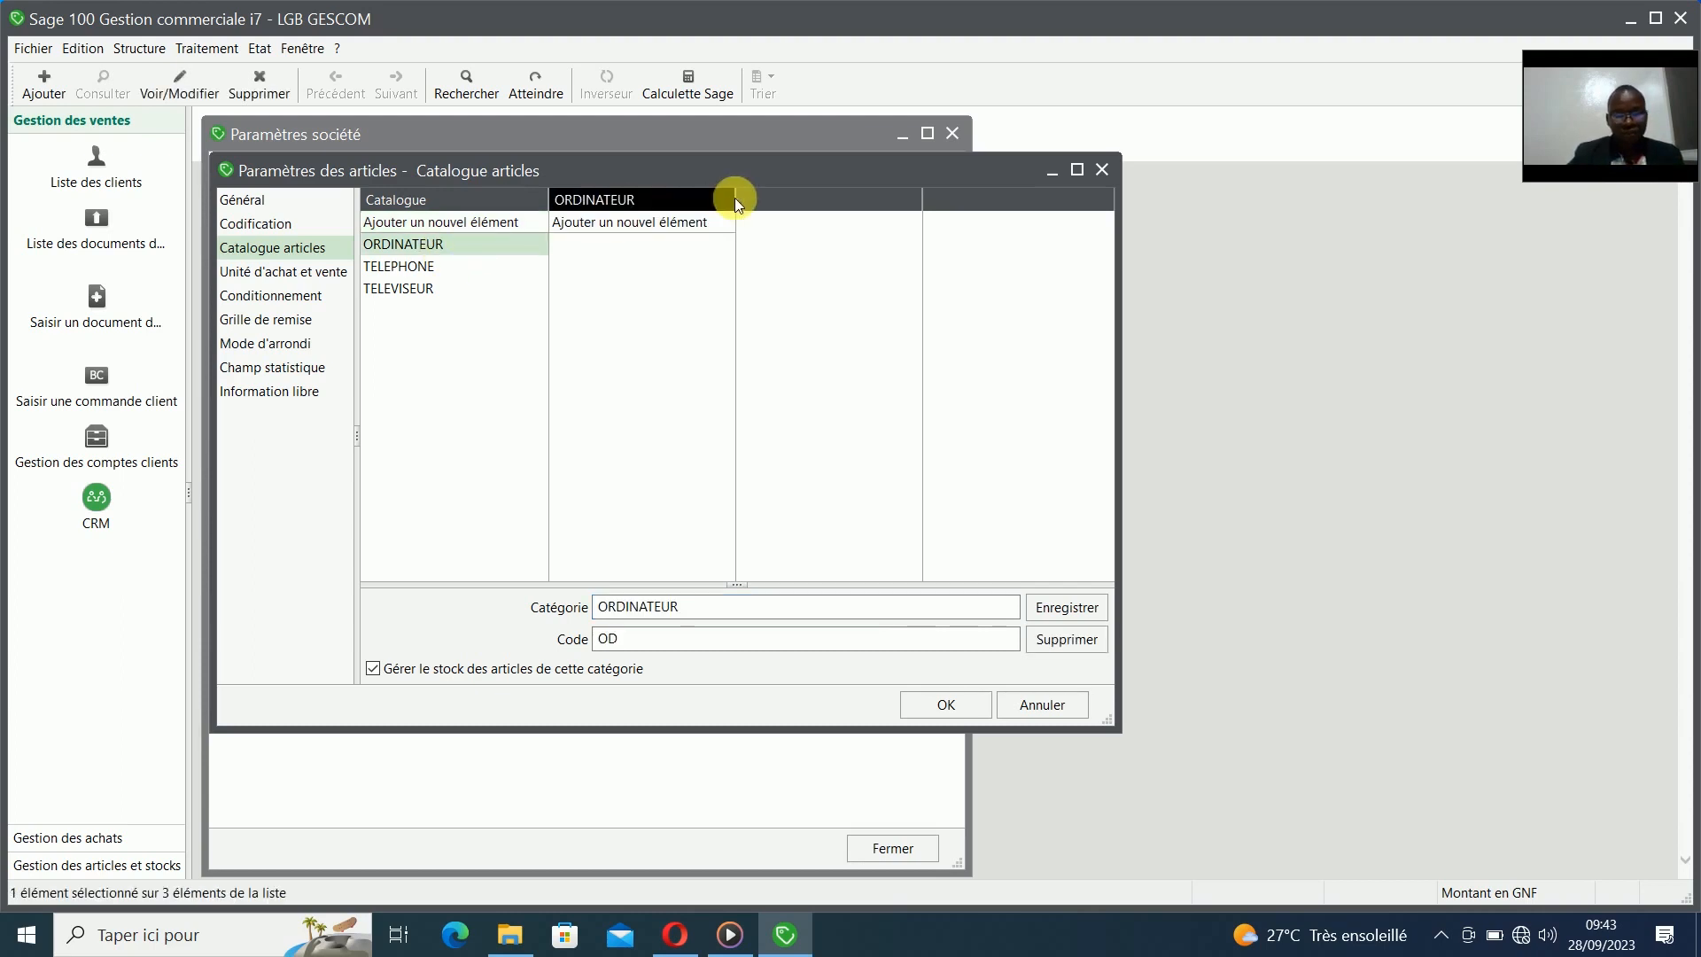
pyautogui.click(658, 223)
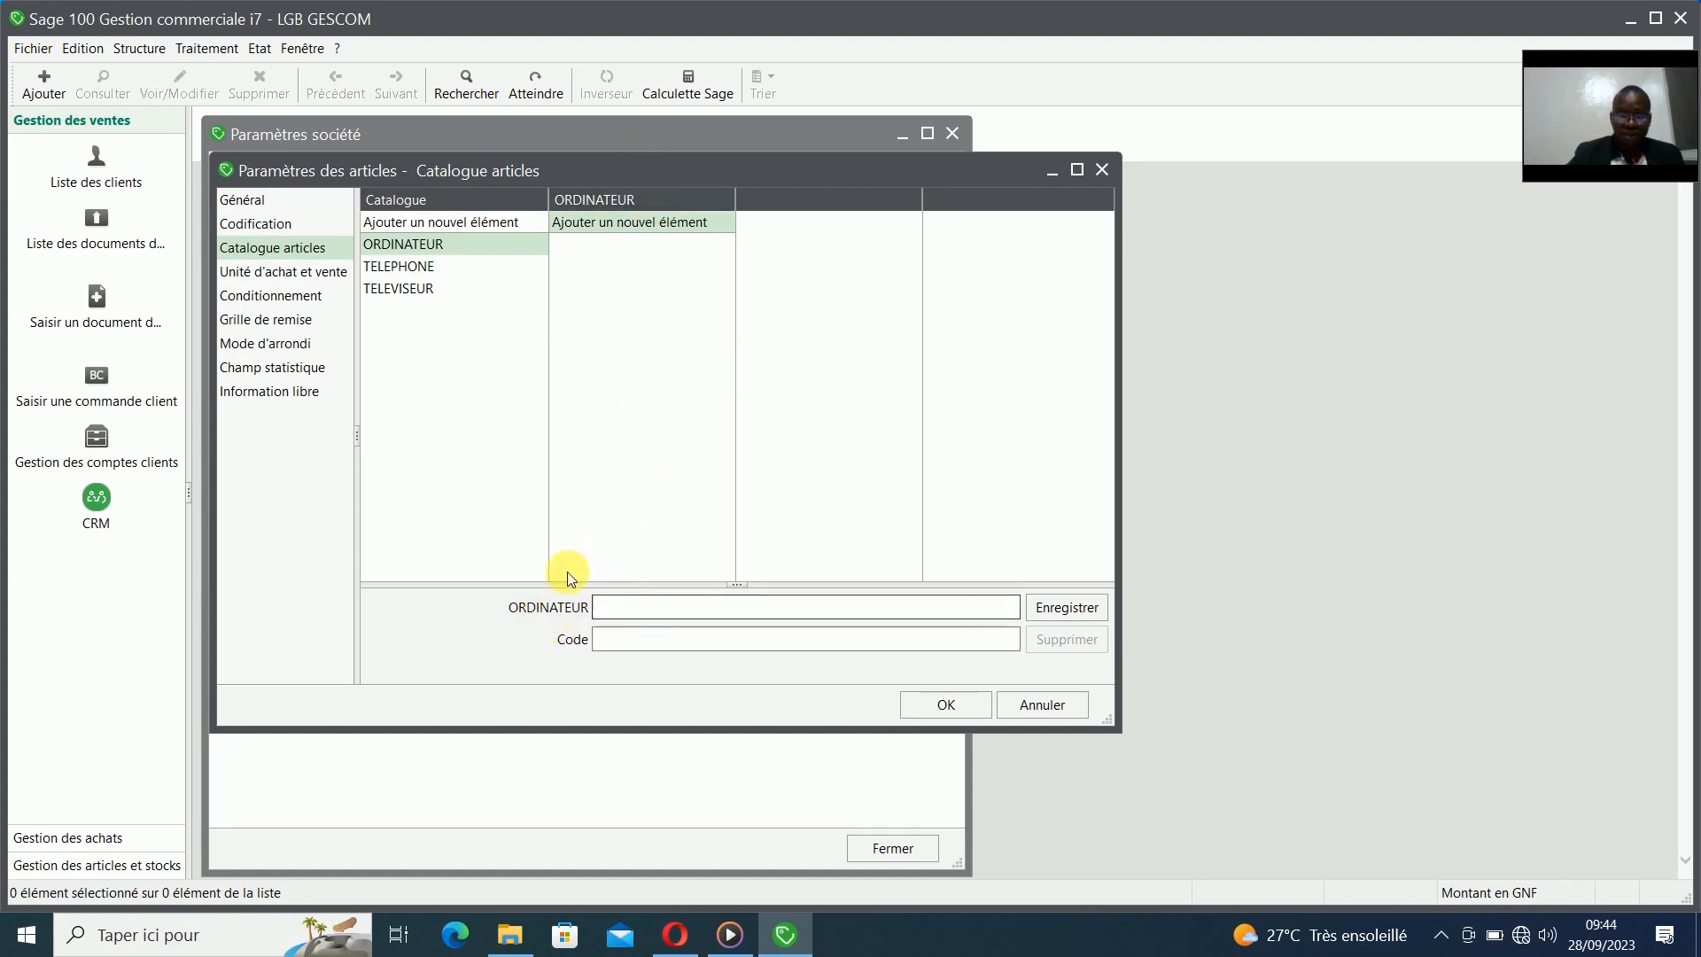
pyautogui.click(634, 608)
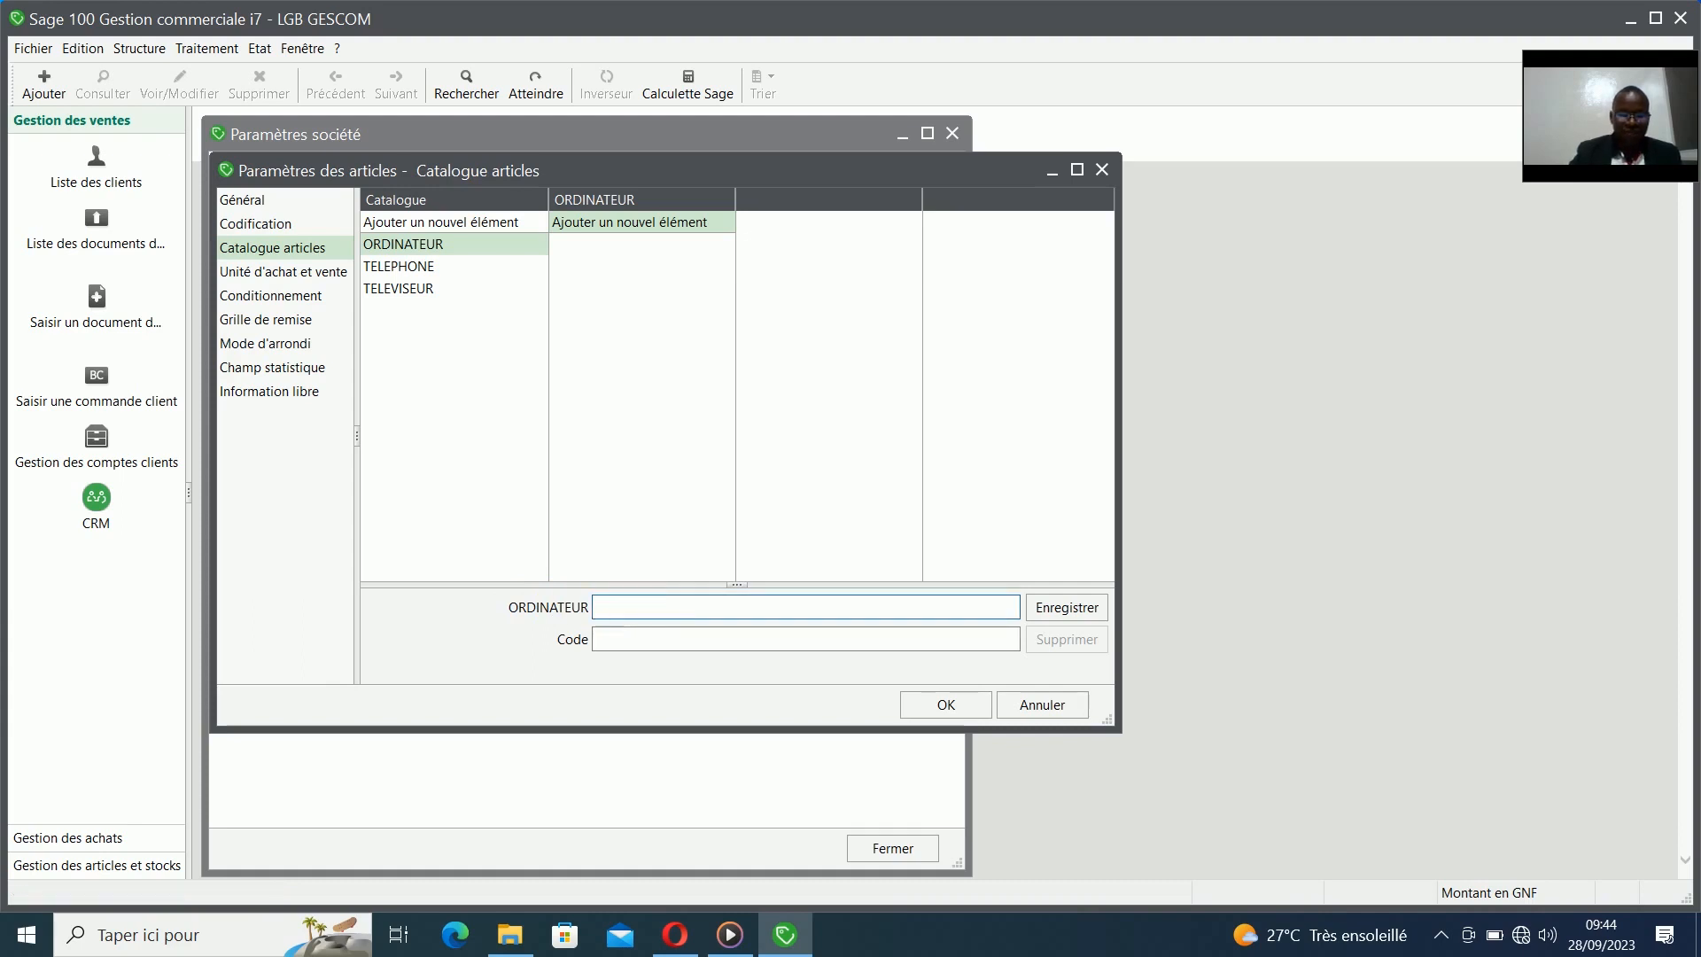
pyautogui.write('HP BUREA')
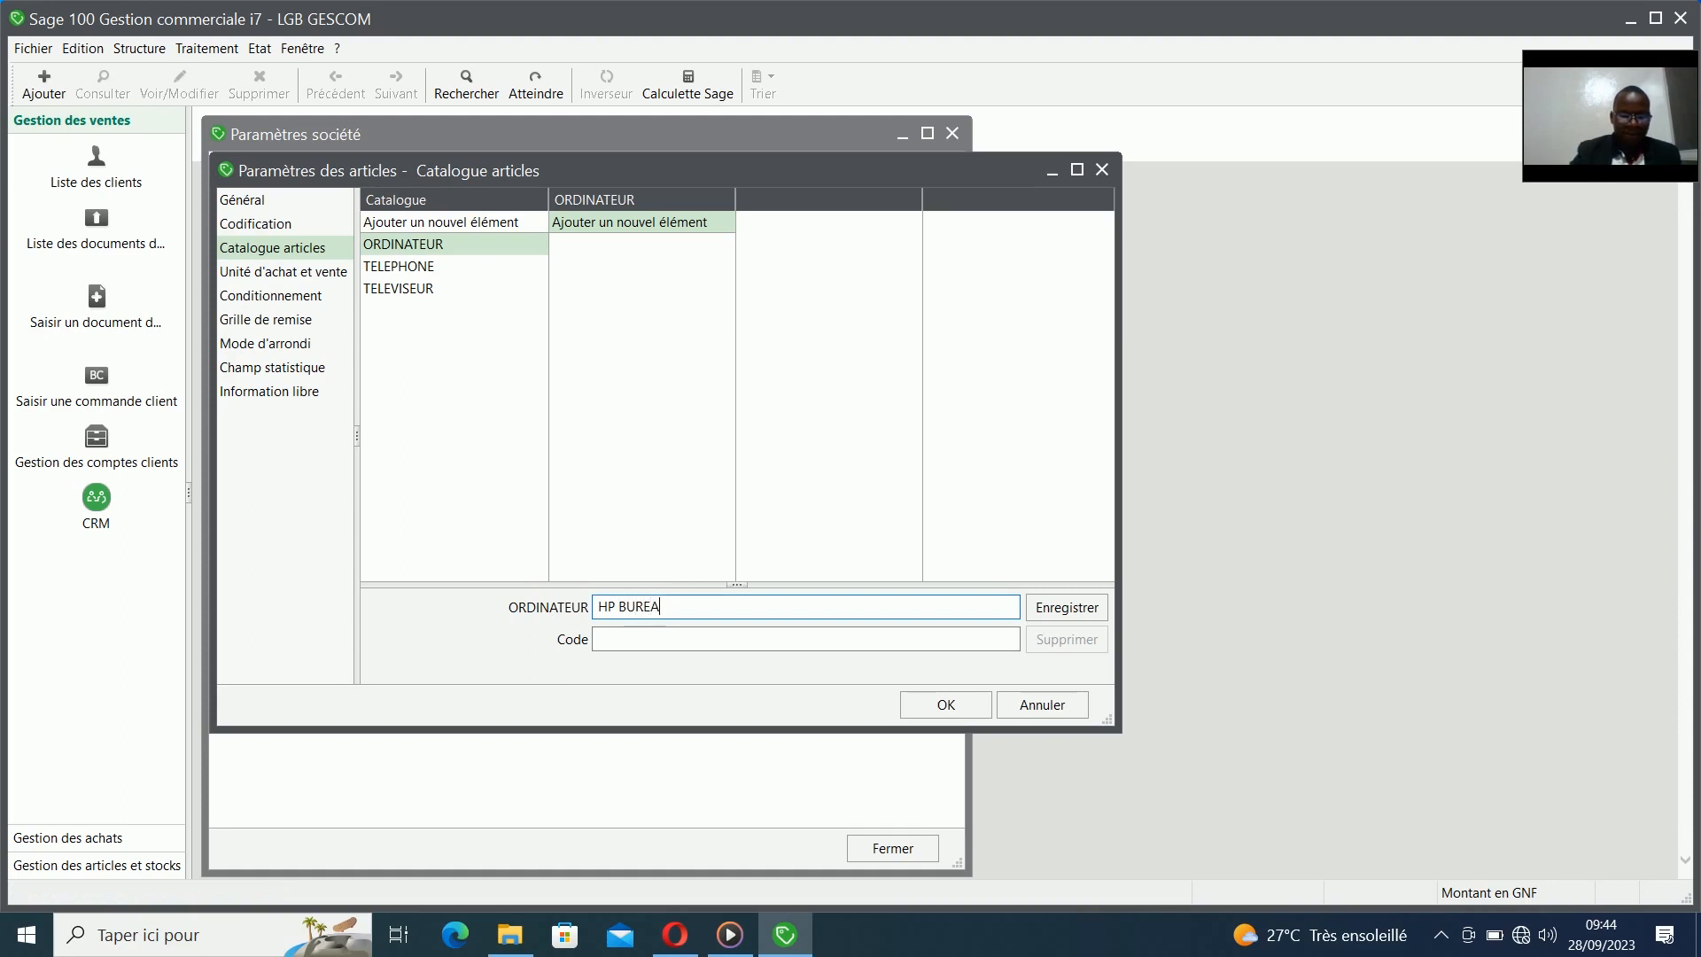
pyautogui.write('UTIQUE')
pyautogui.click(605, 646)
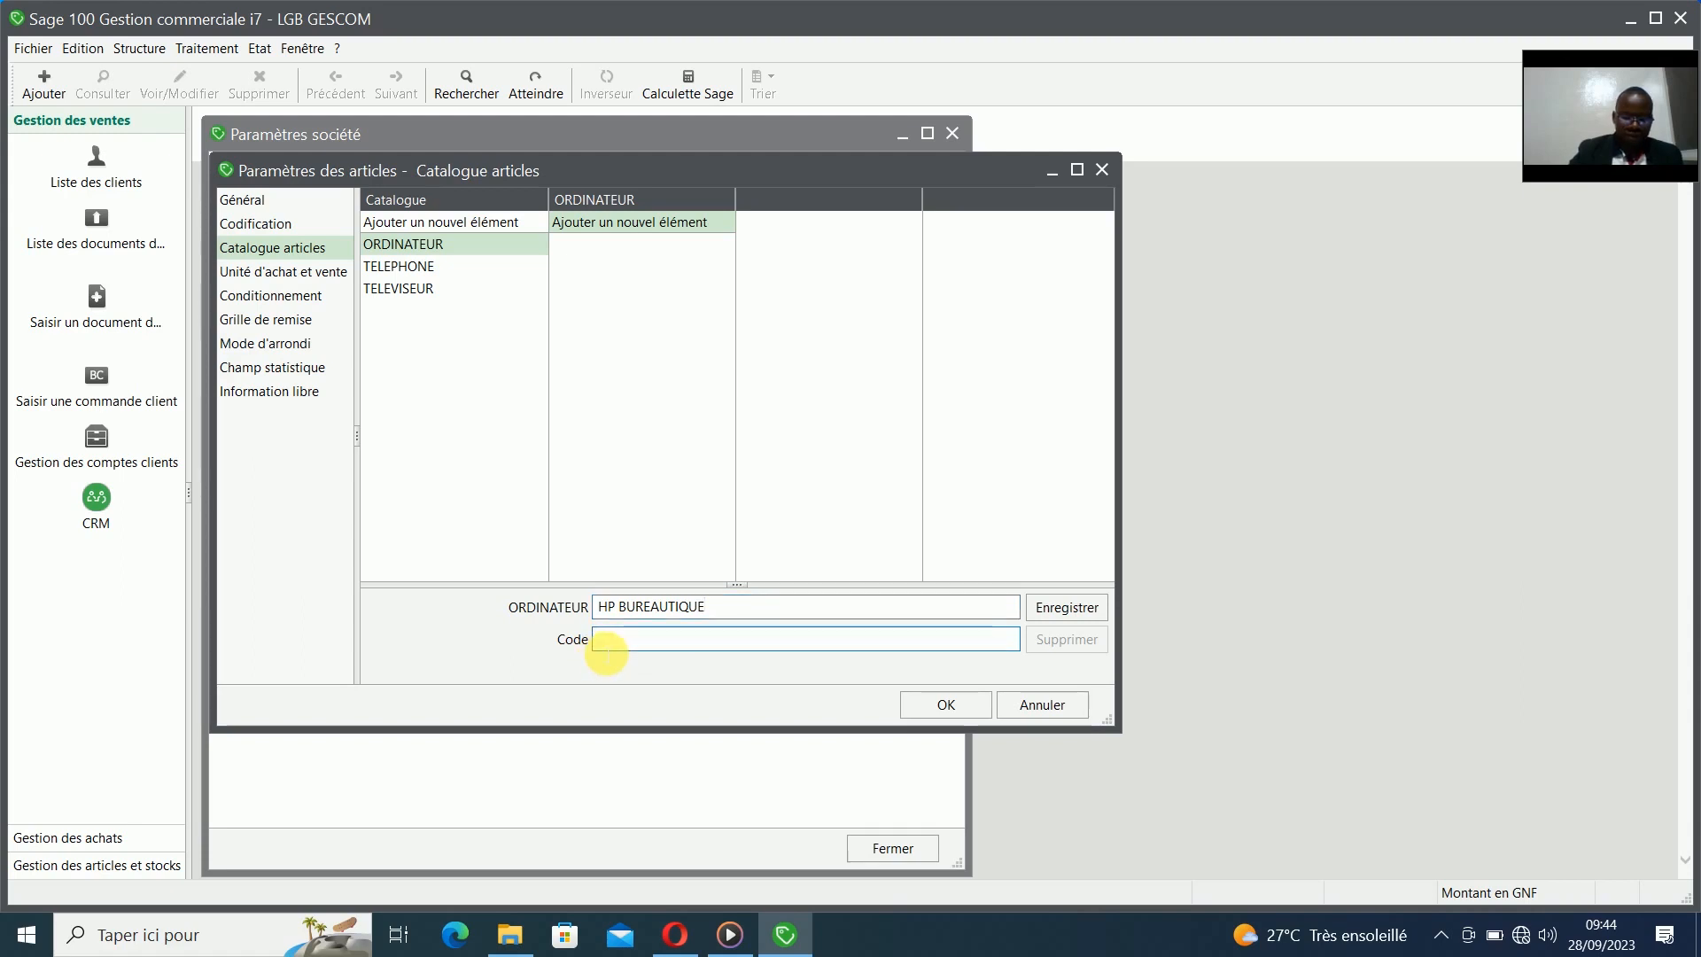
pyautogui.write('HB')
pyautogui.press('Return')
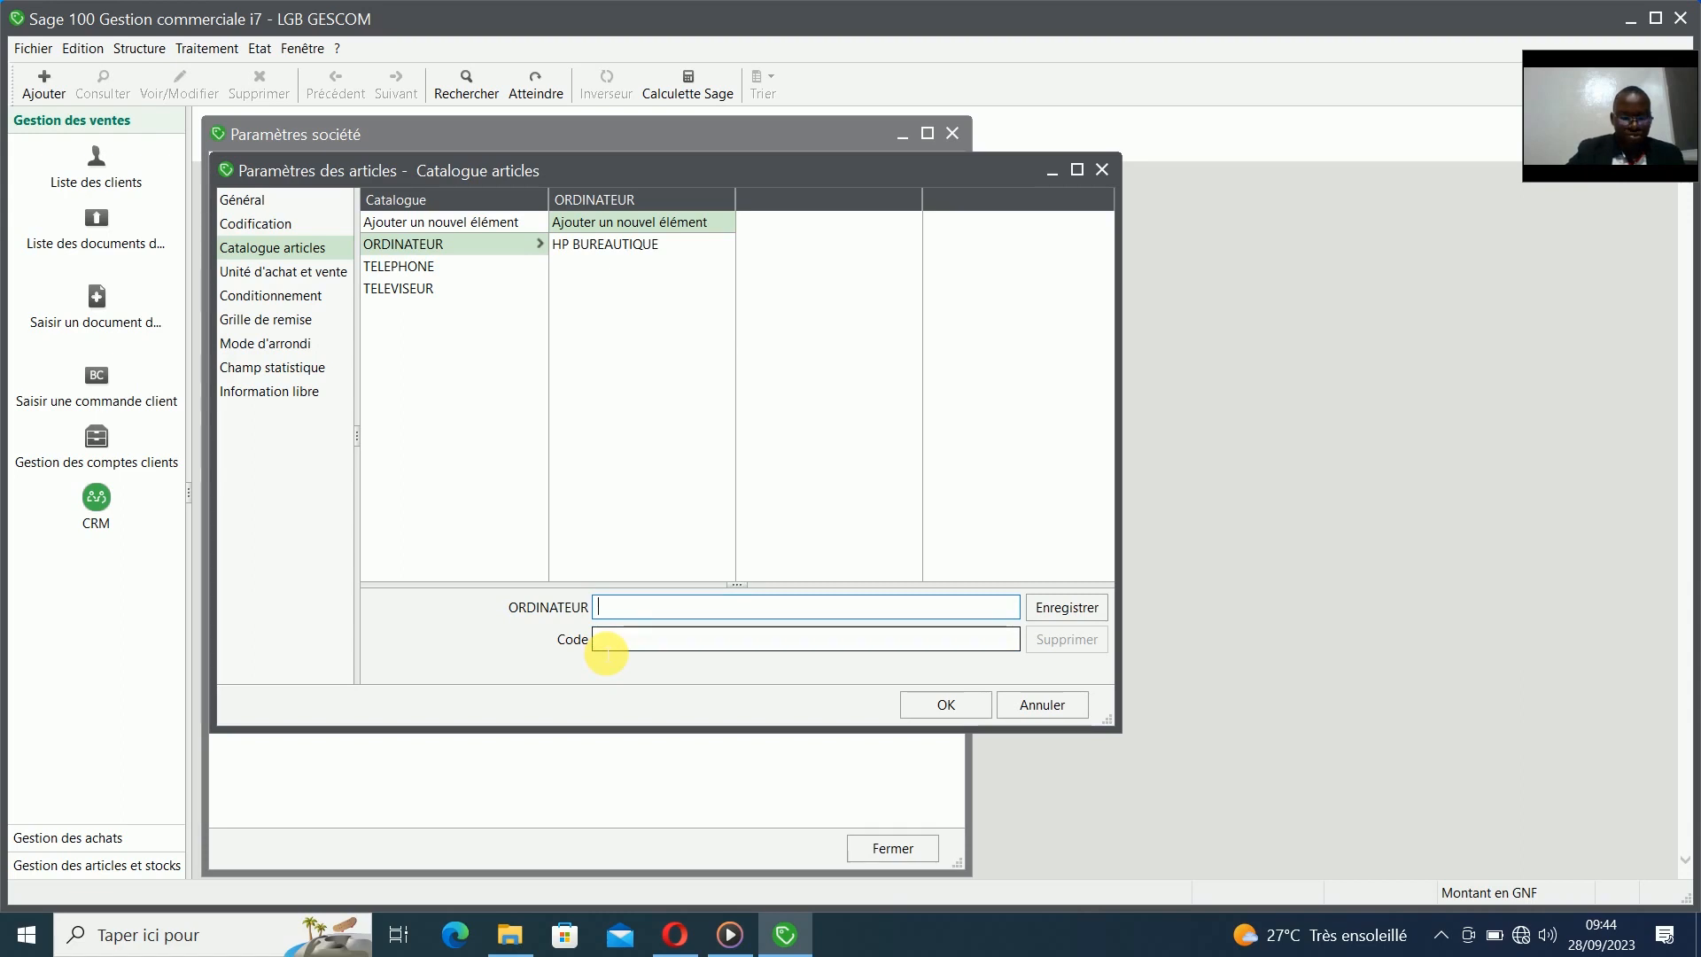
# - Add a subcategory named DELL BUREUATIQUE with code DB under ORDINATEUR and save it
pyautogui.write('DELL')
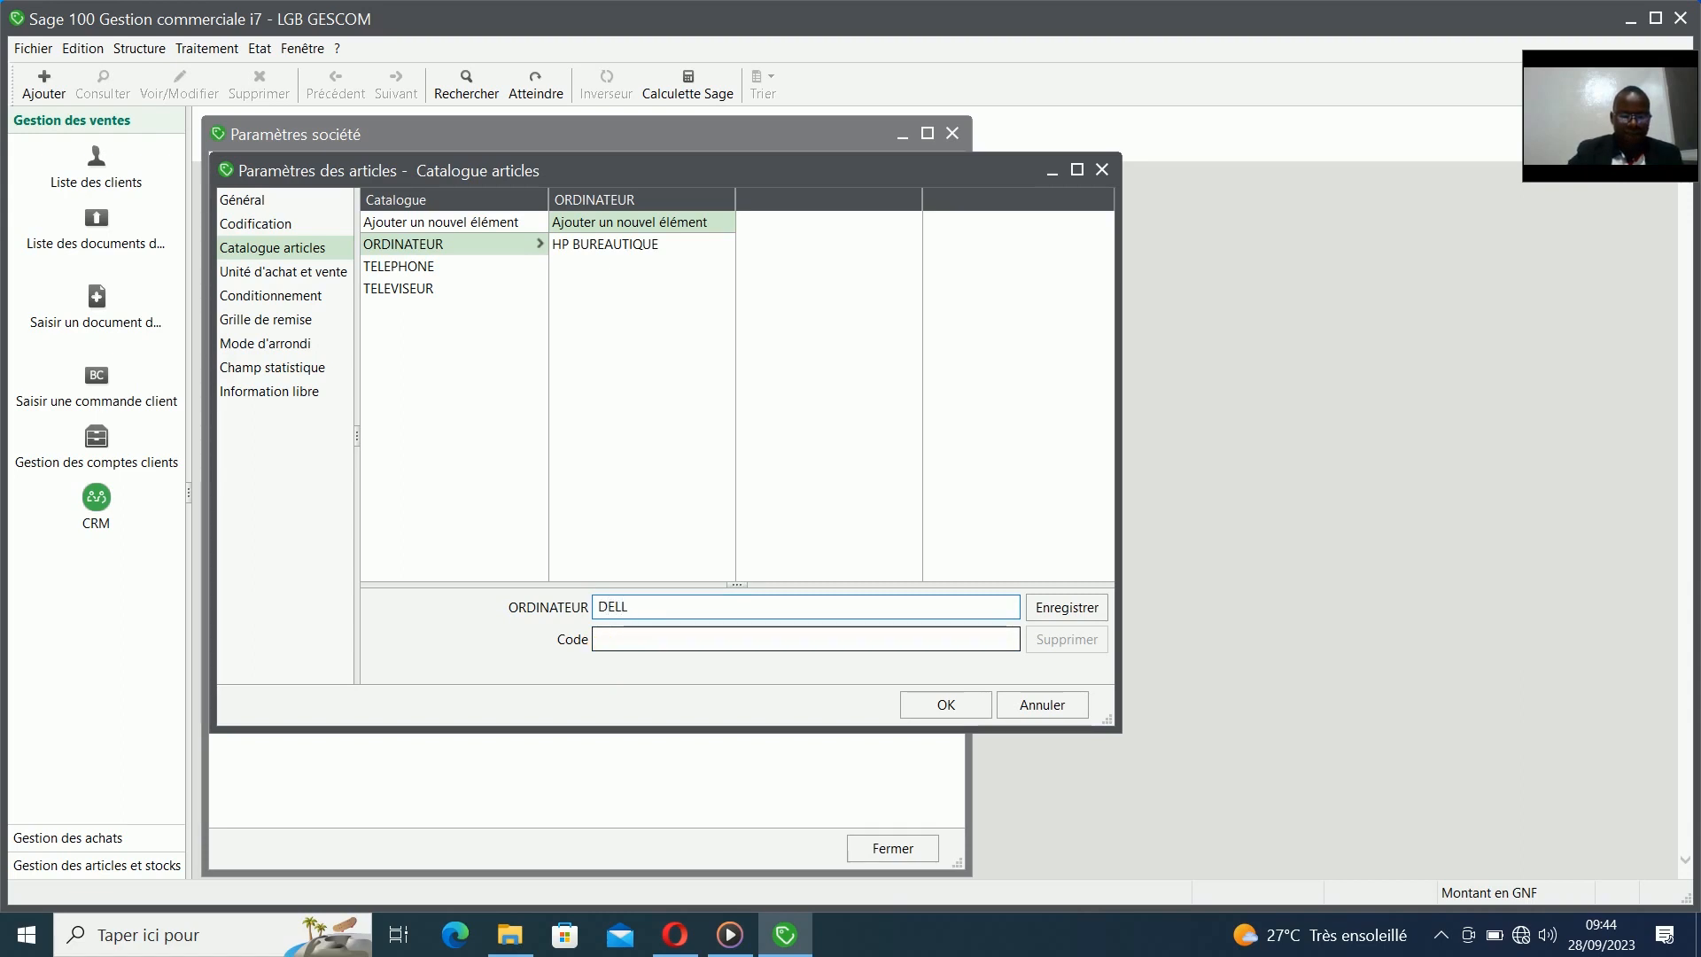
pyautogui.write(' BUREUATIQUE')
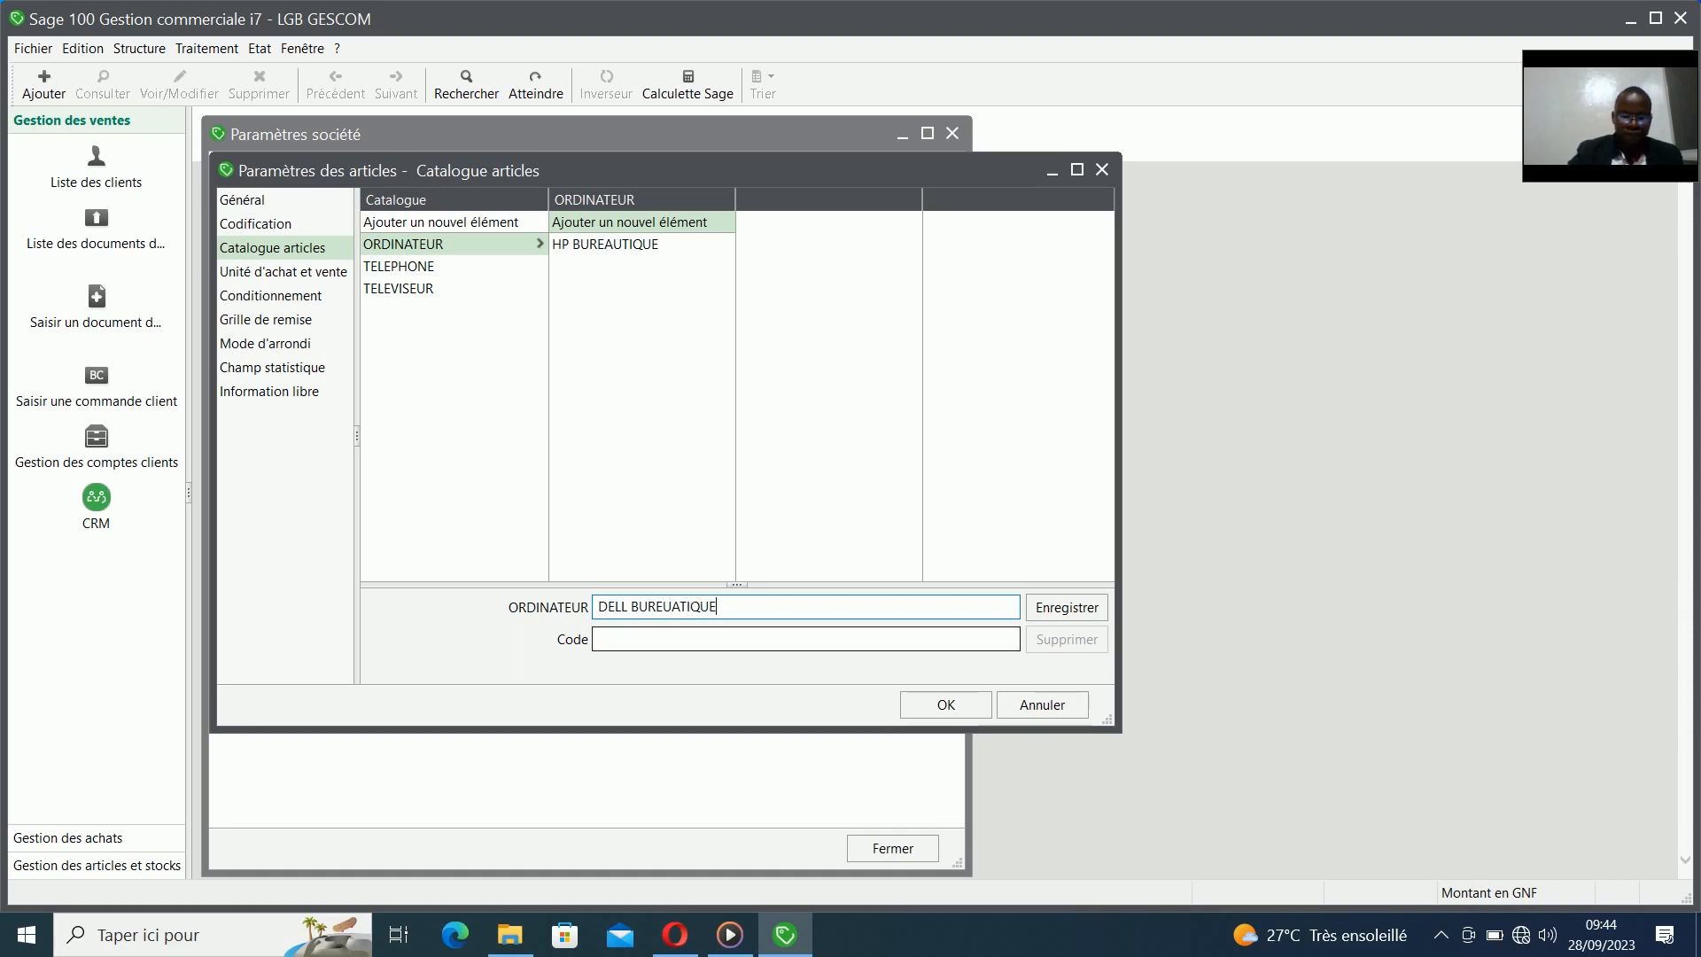
pyautogui.click(666, 646)
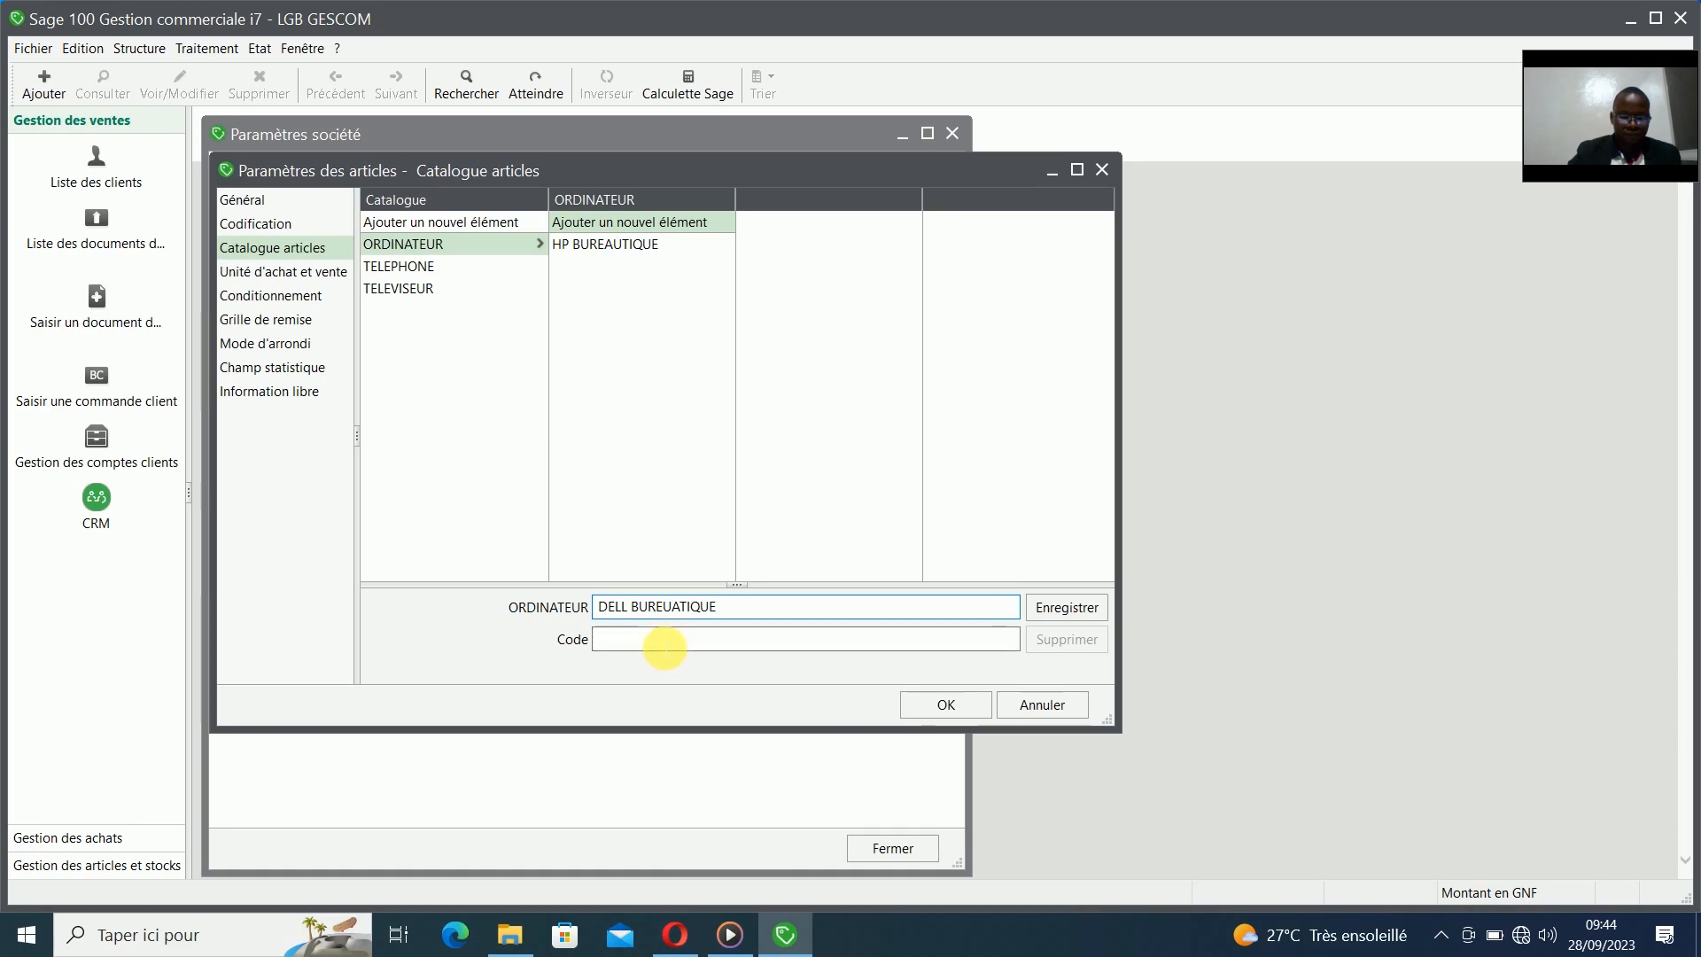
pyautogui.write('DB')
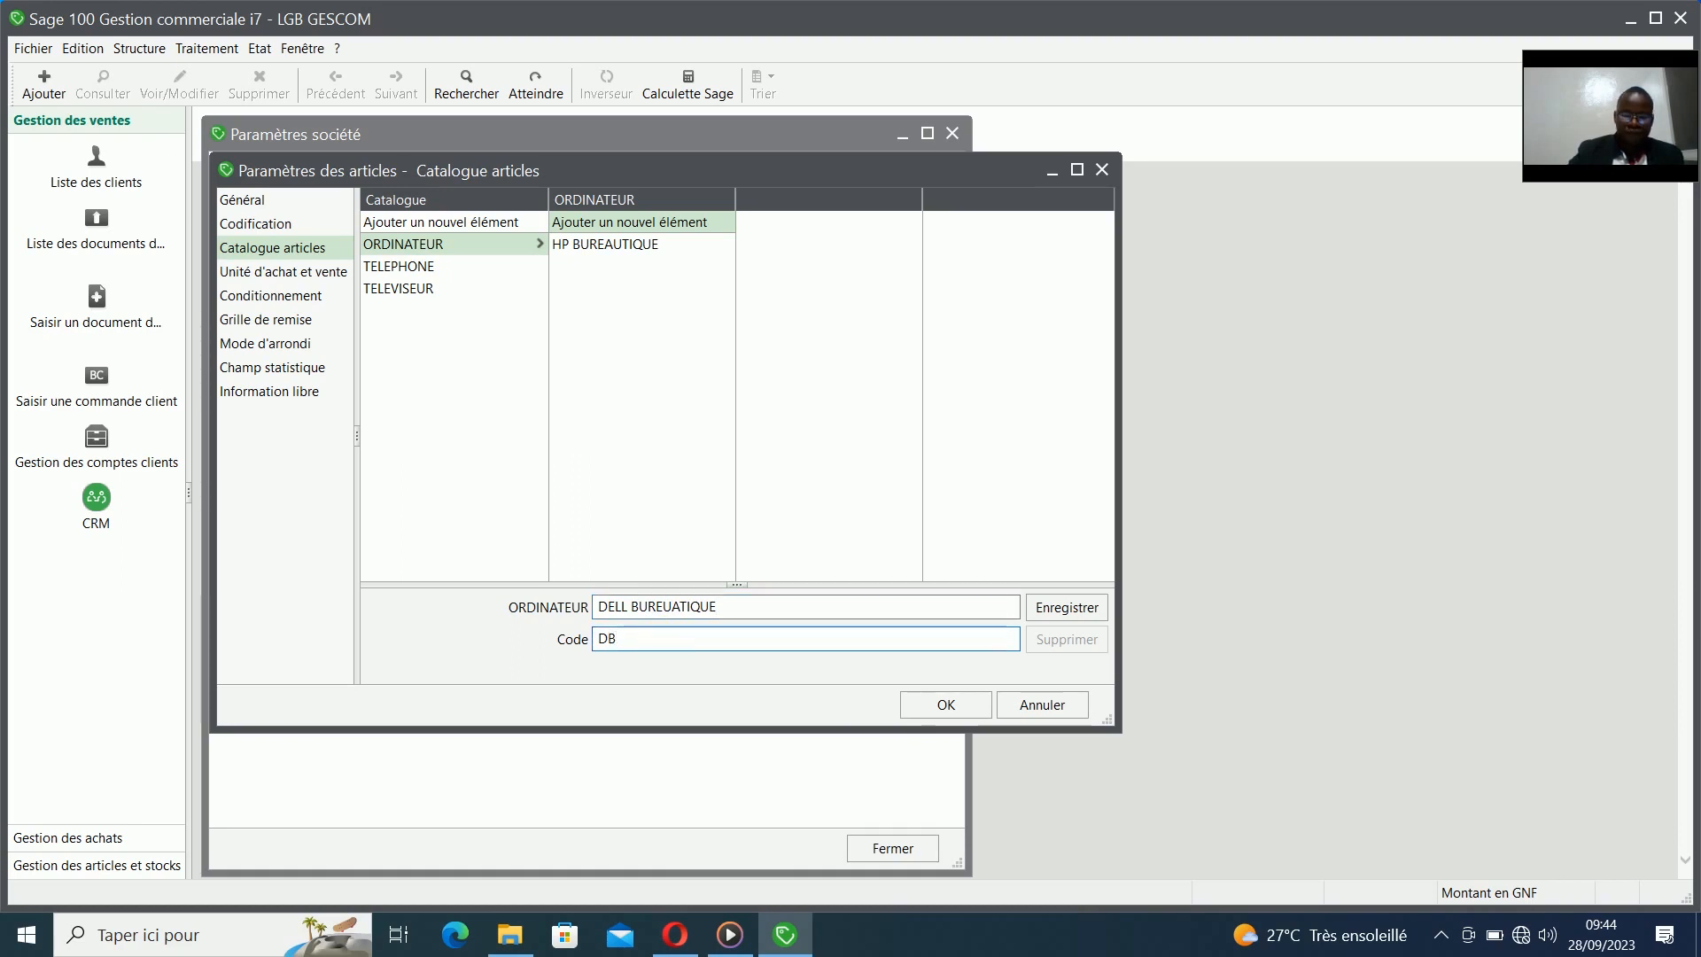
pyautogui.press('Return')
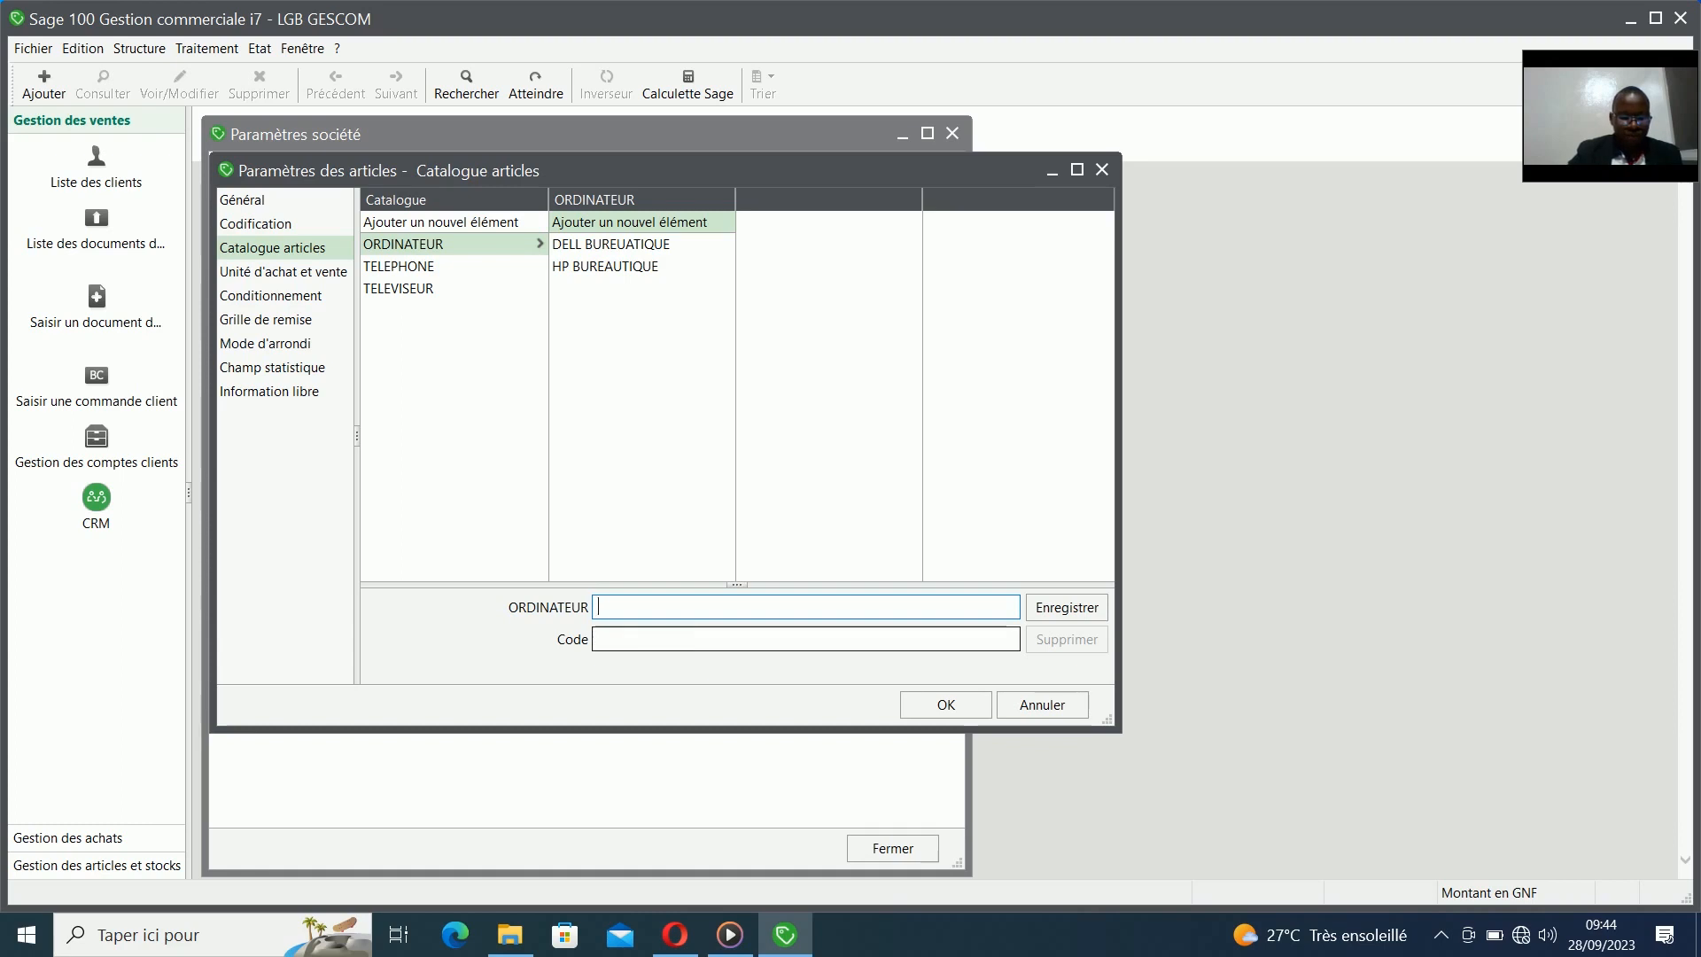
# - Add a subcategory named LENOVO with code LV under ORDINATEUR and save it
pyautogui.write('LENOVO')
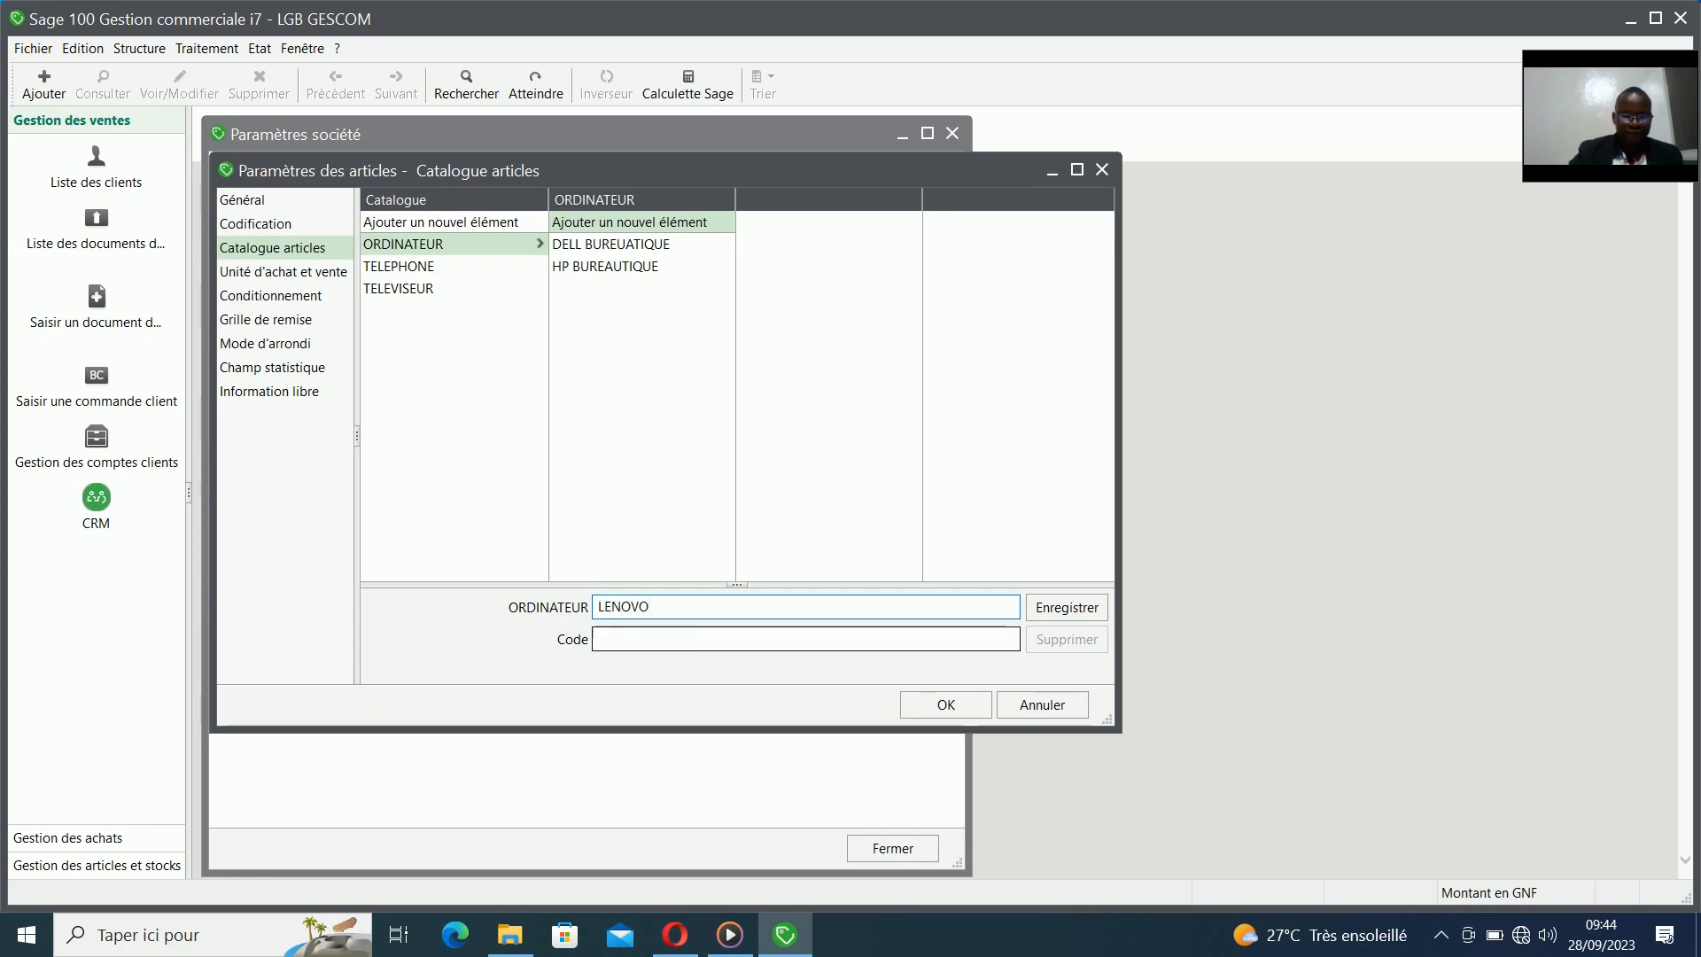
pyautogui.press('Tab')
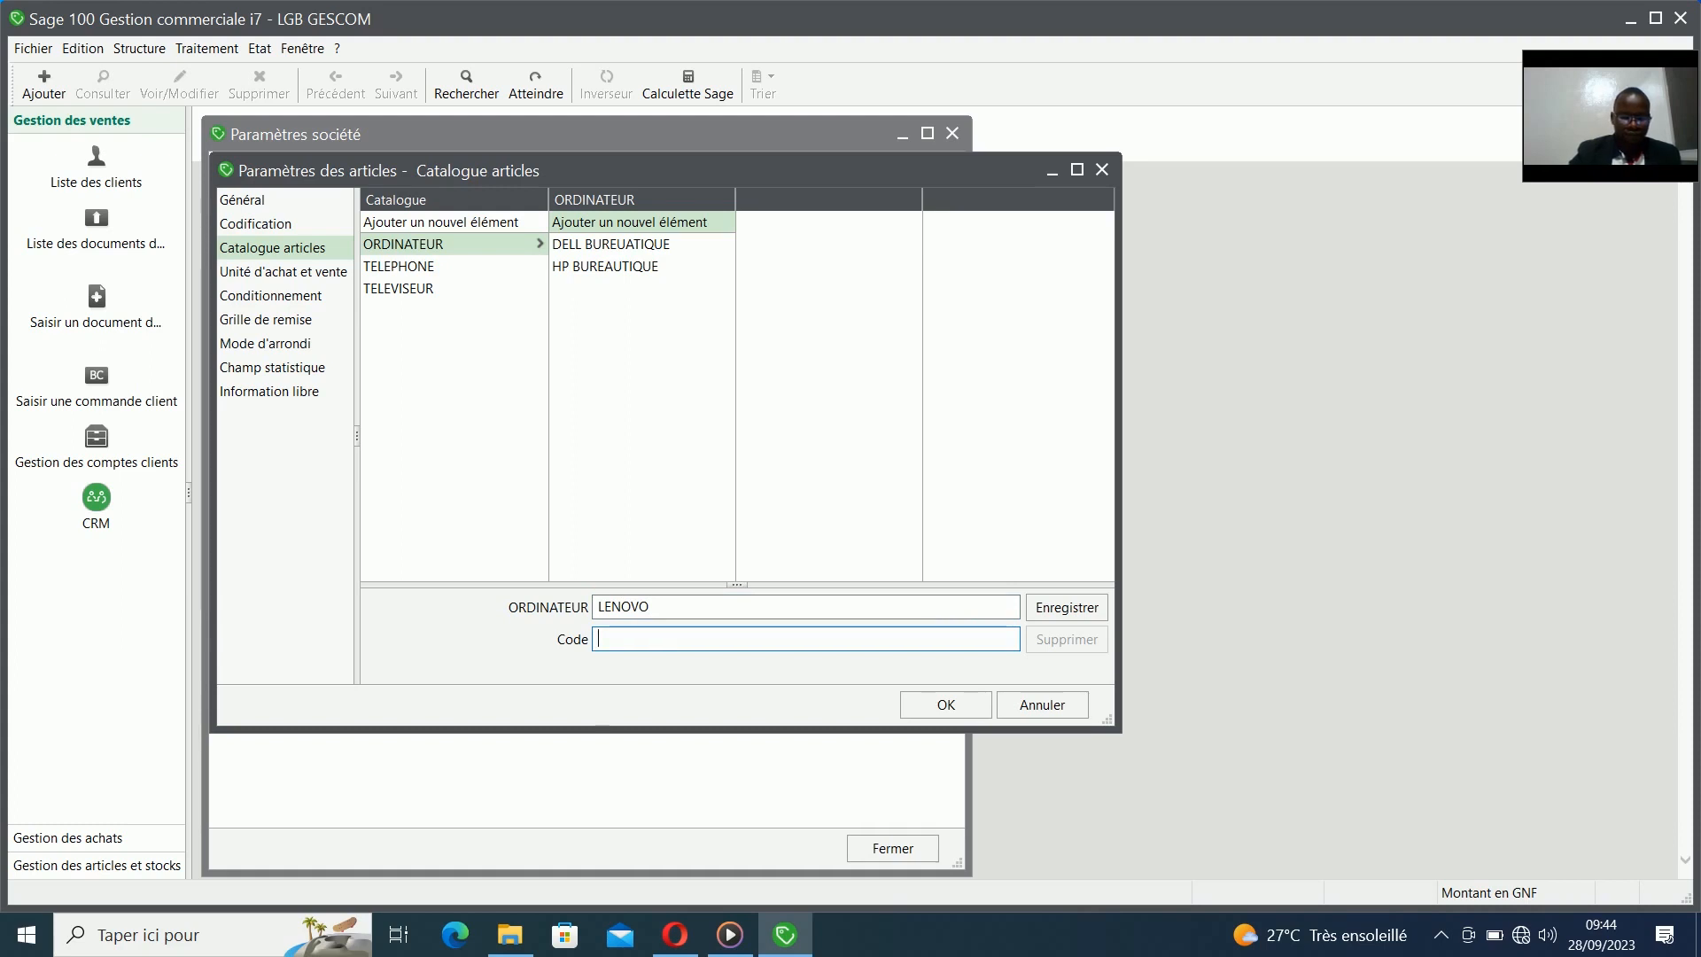
pyautogui.write('LV')
pyautogui.press('Return')
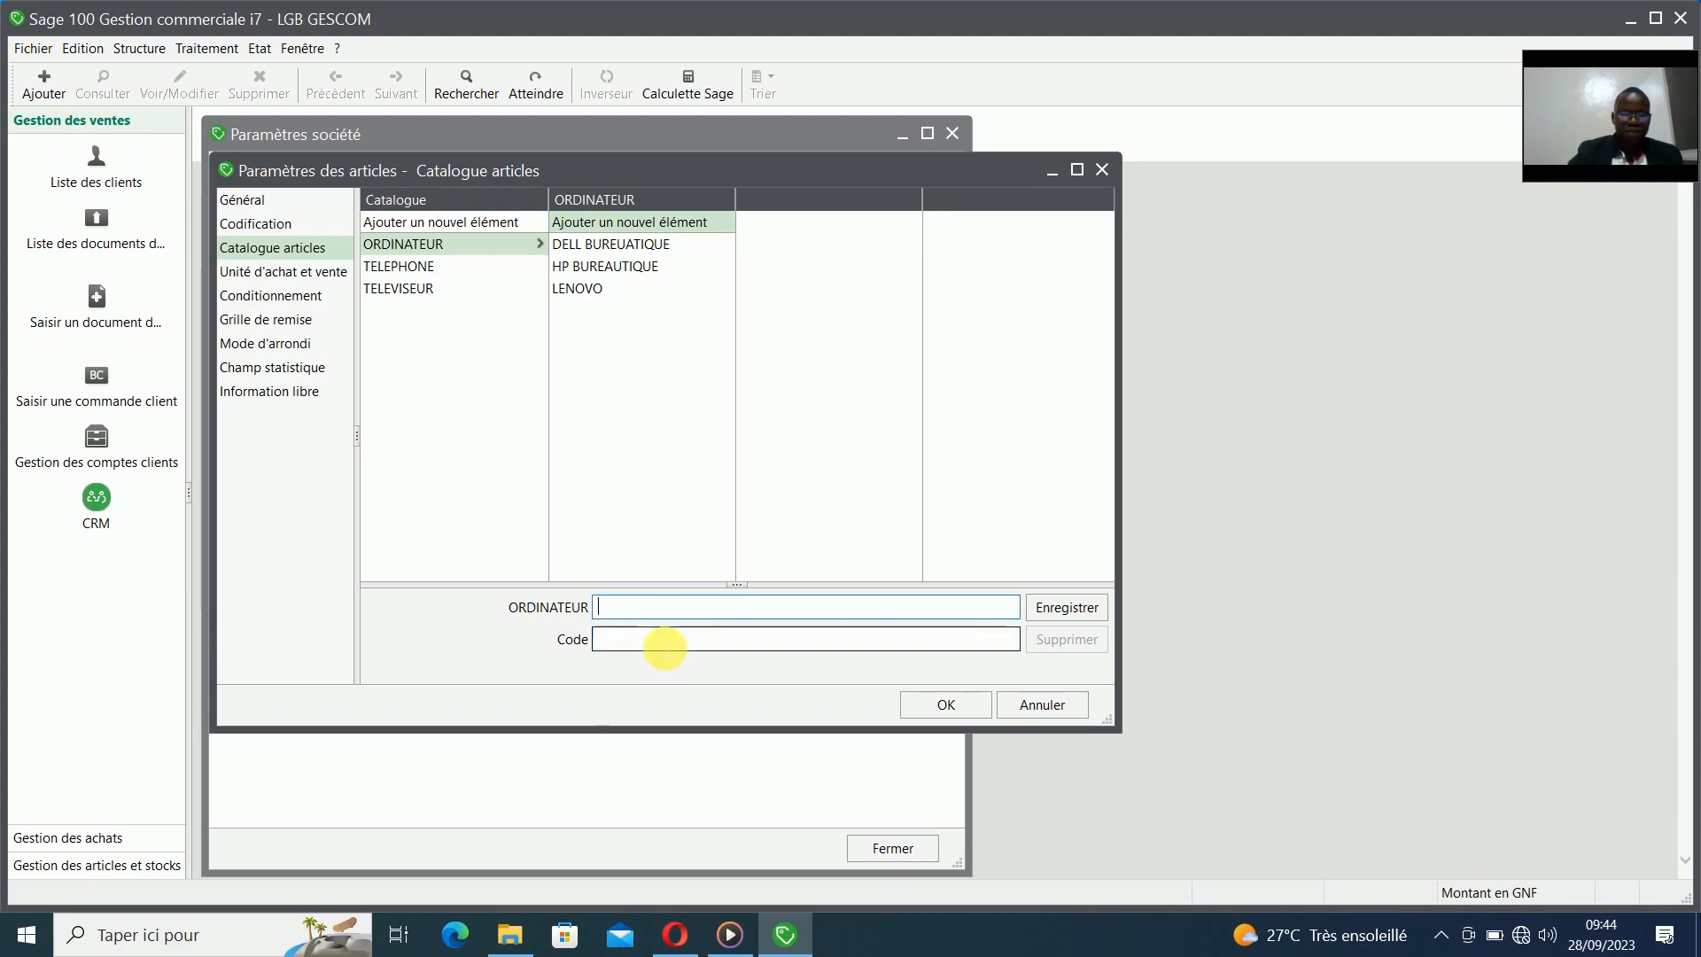
# - Add a subcategory named DELL PORTABLE with code DP under ORDINATEUR and save it
pyautogui.write('D')
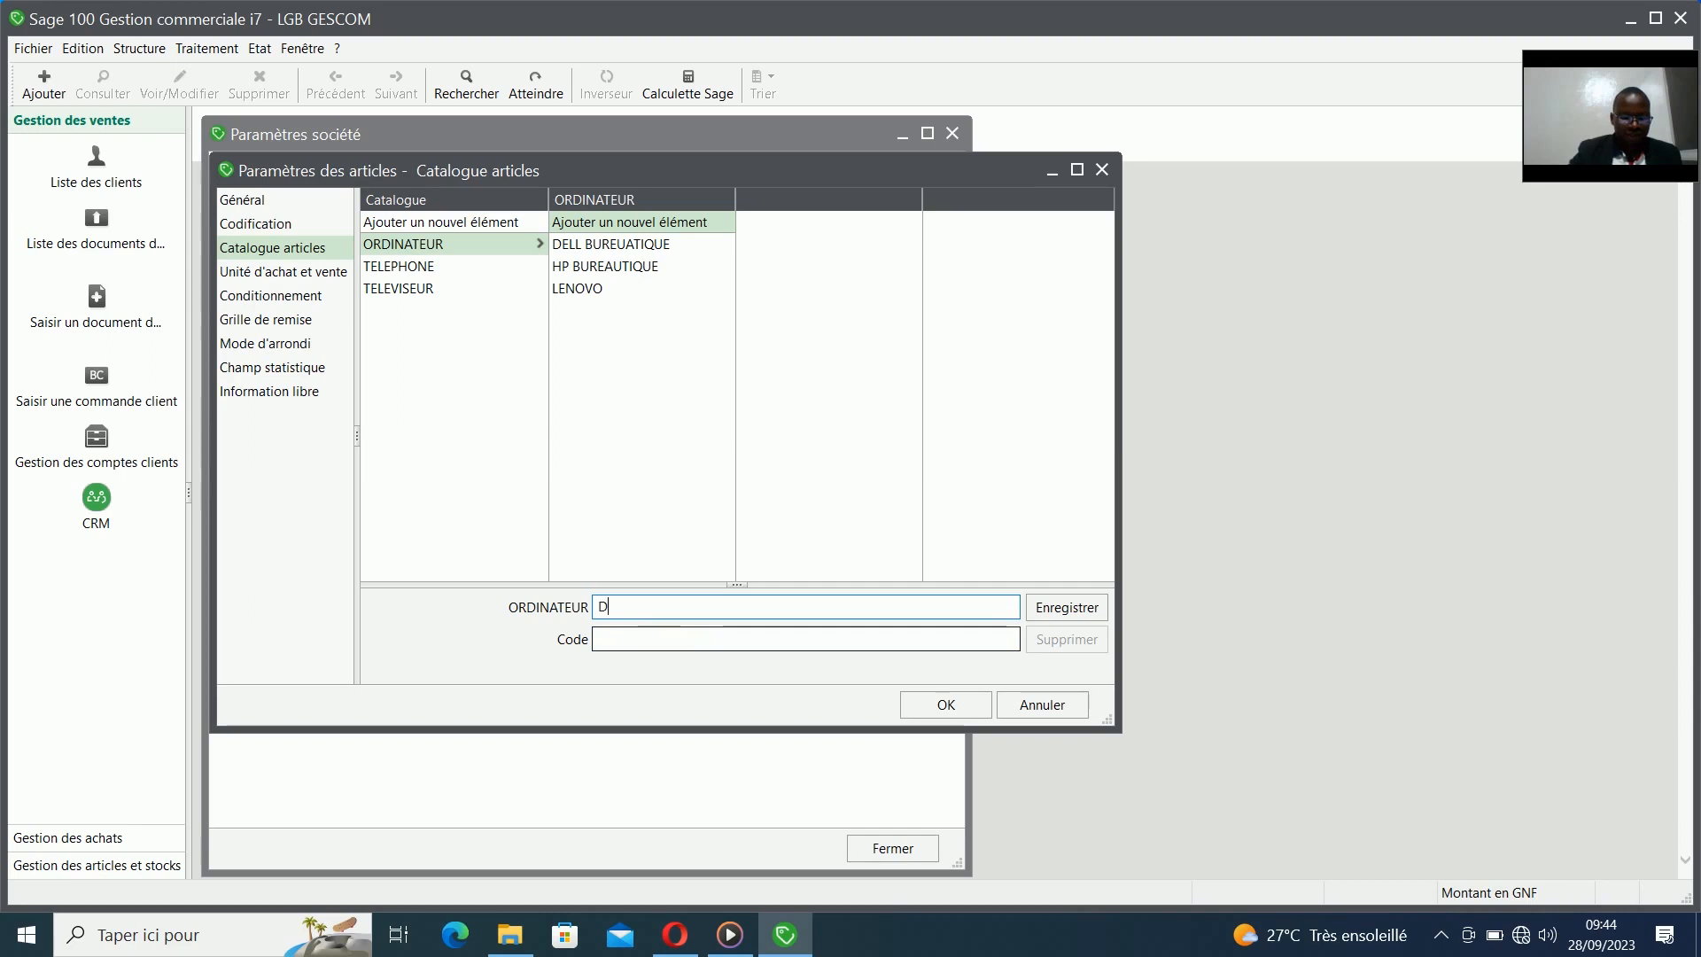
pyautogui.write('ELL PORTABLE')
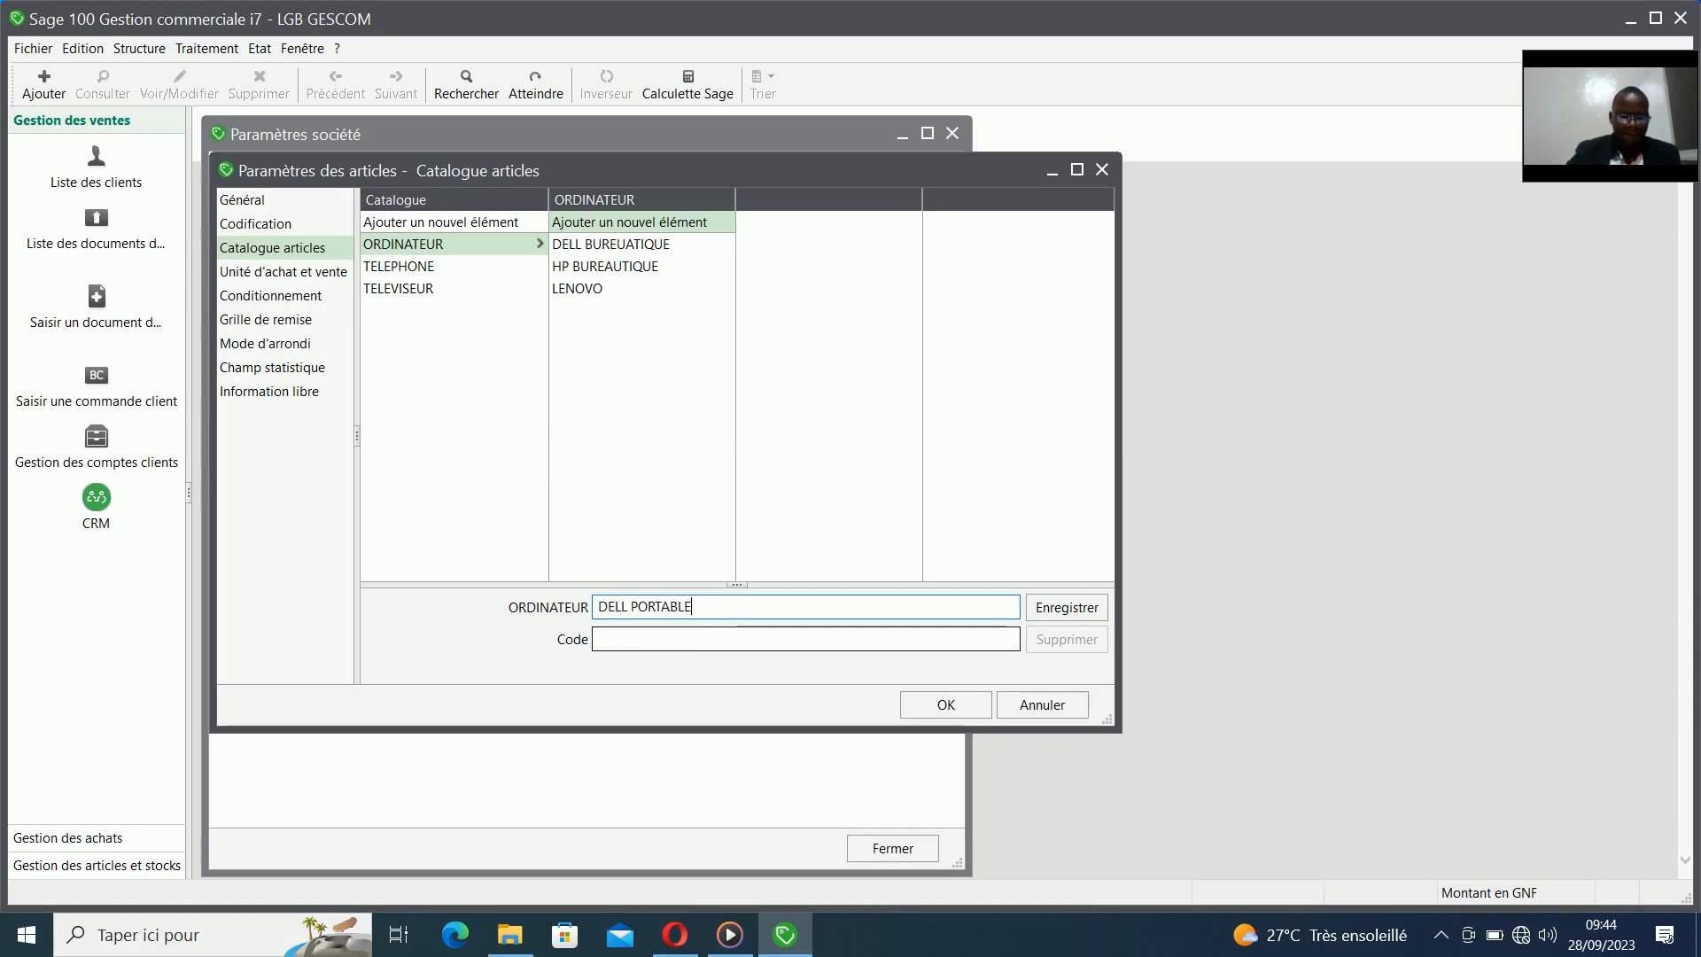
pyautogui.press('Tab')
pyautogui.write('DP')
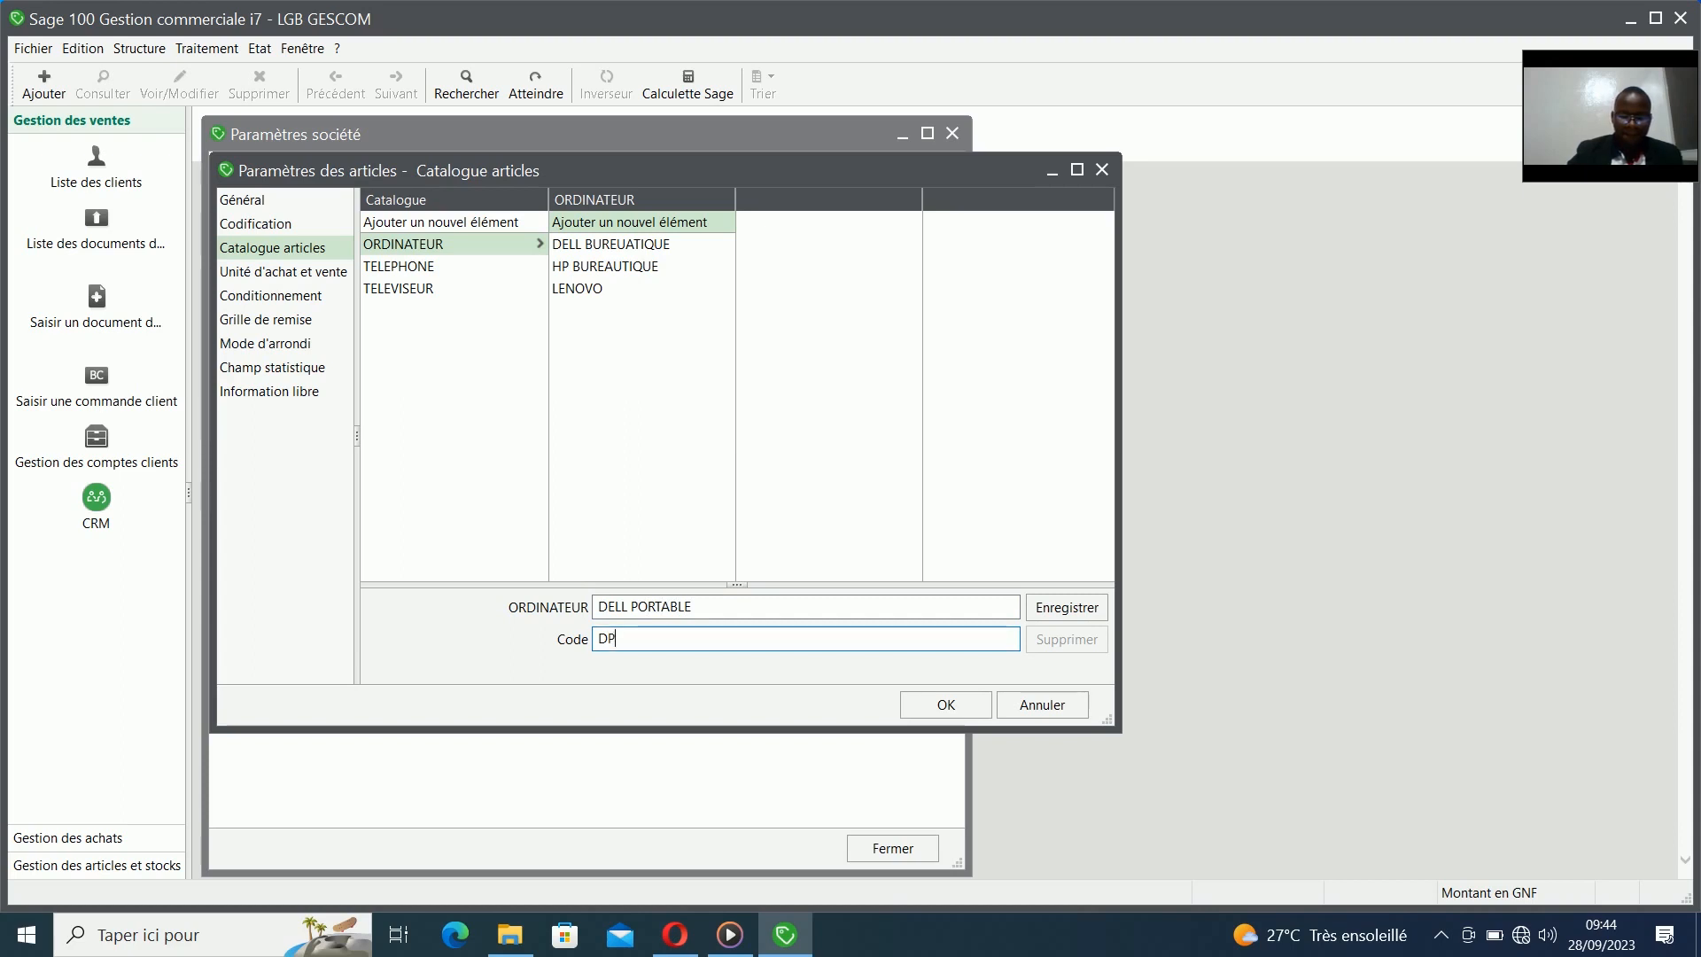
pyautogui.press('Return')
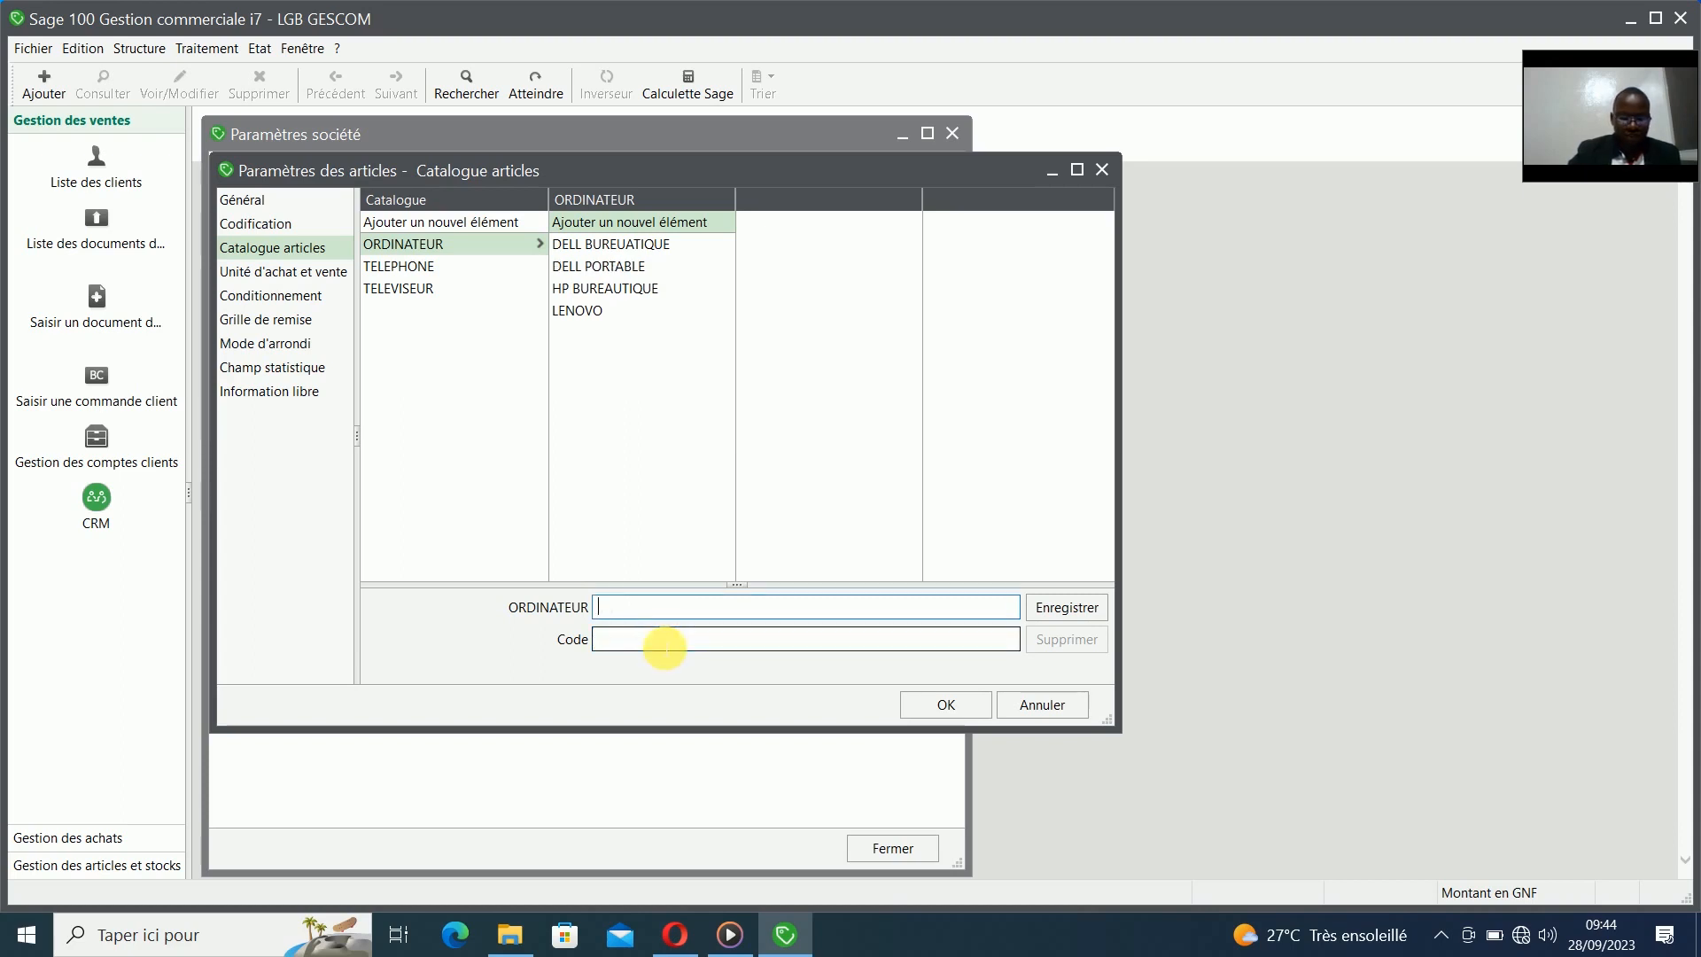
# - Add a subcategory named HP PORTABLE with code HP under ORDINATEUR and save it
pyautogui.write('HP P')
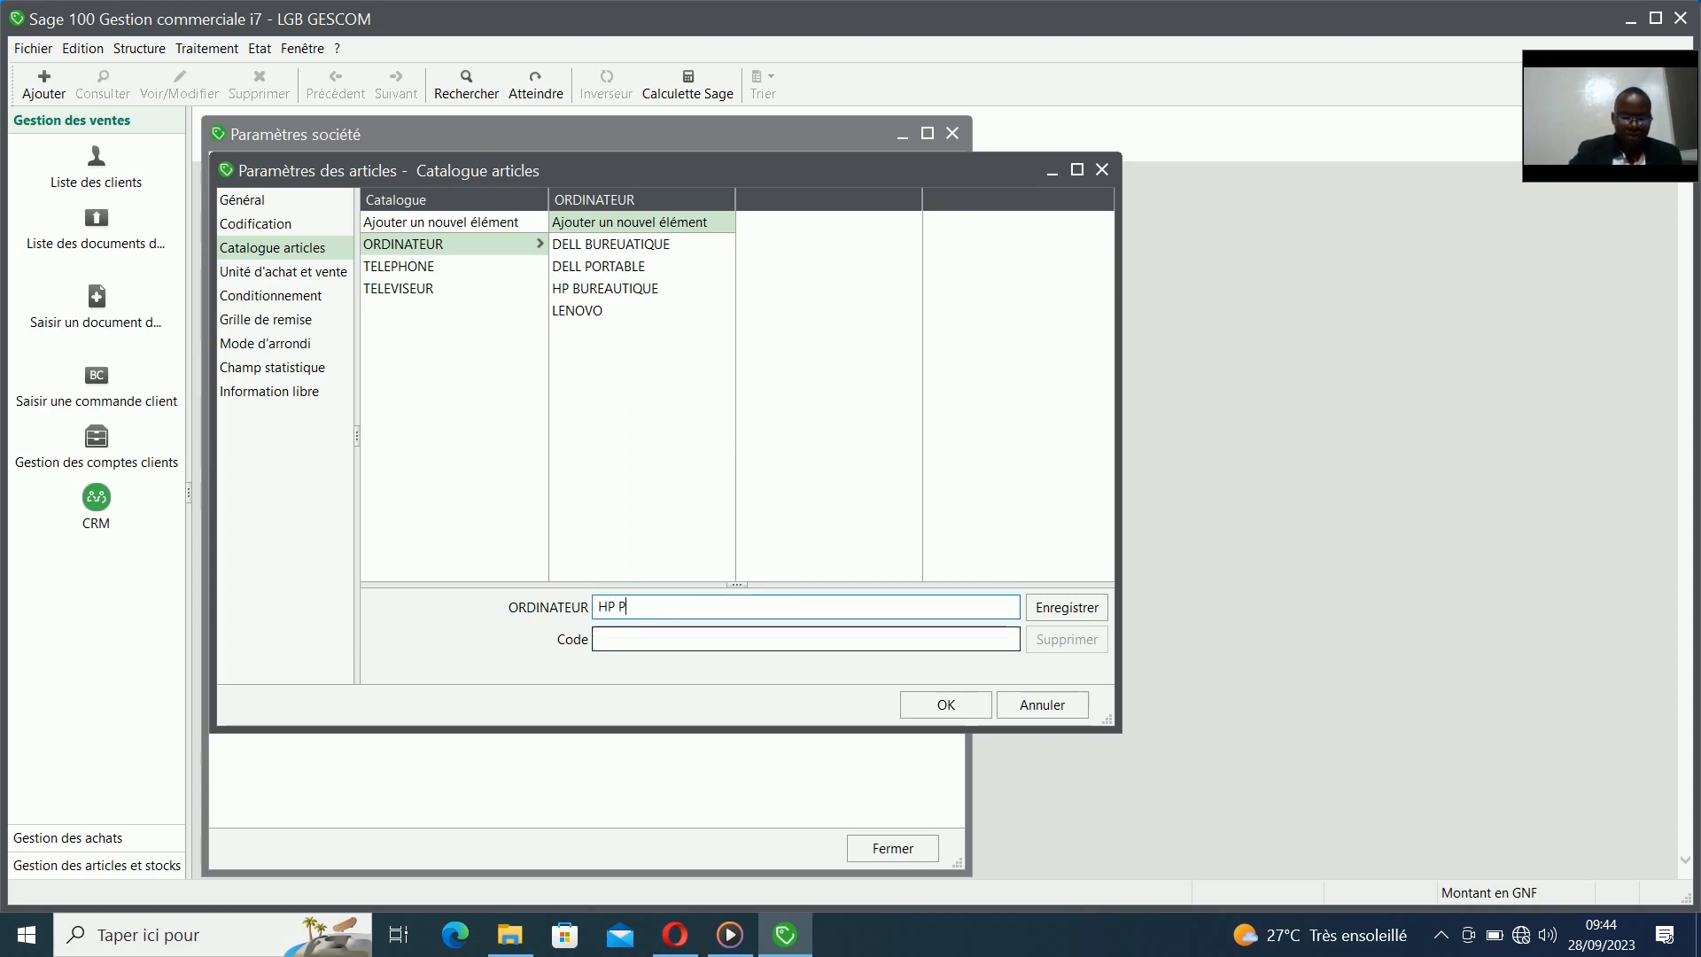
pyautogui.write('ORTAB')
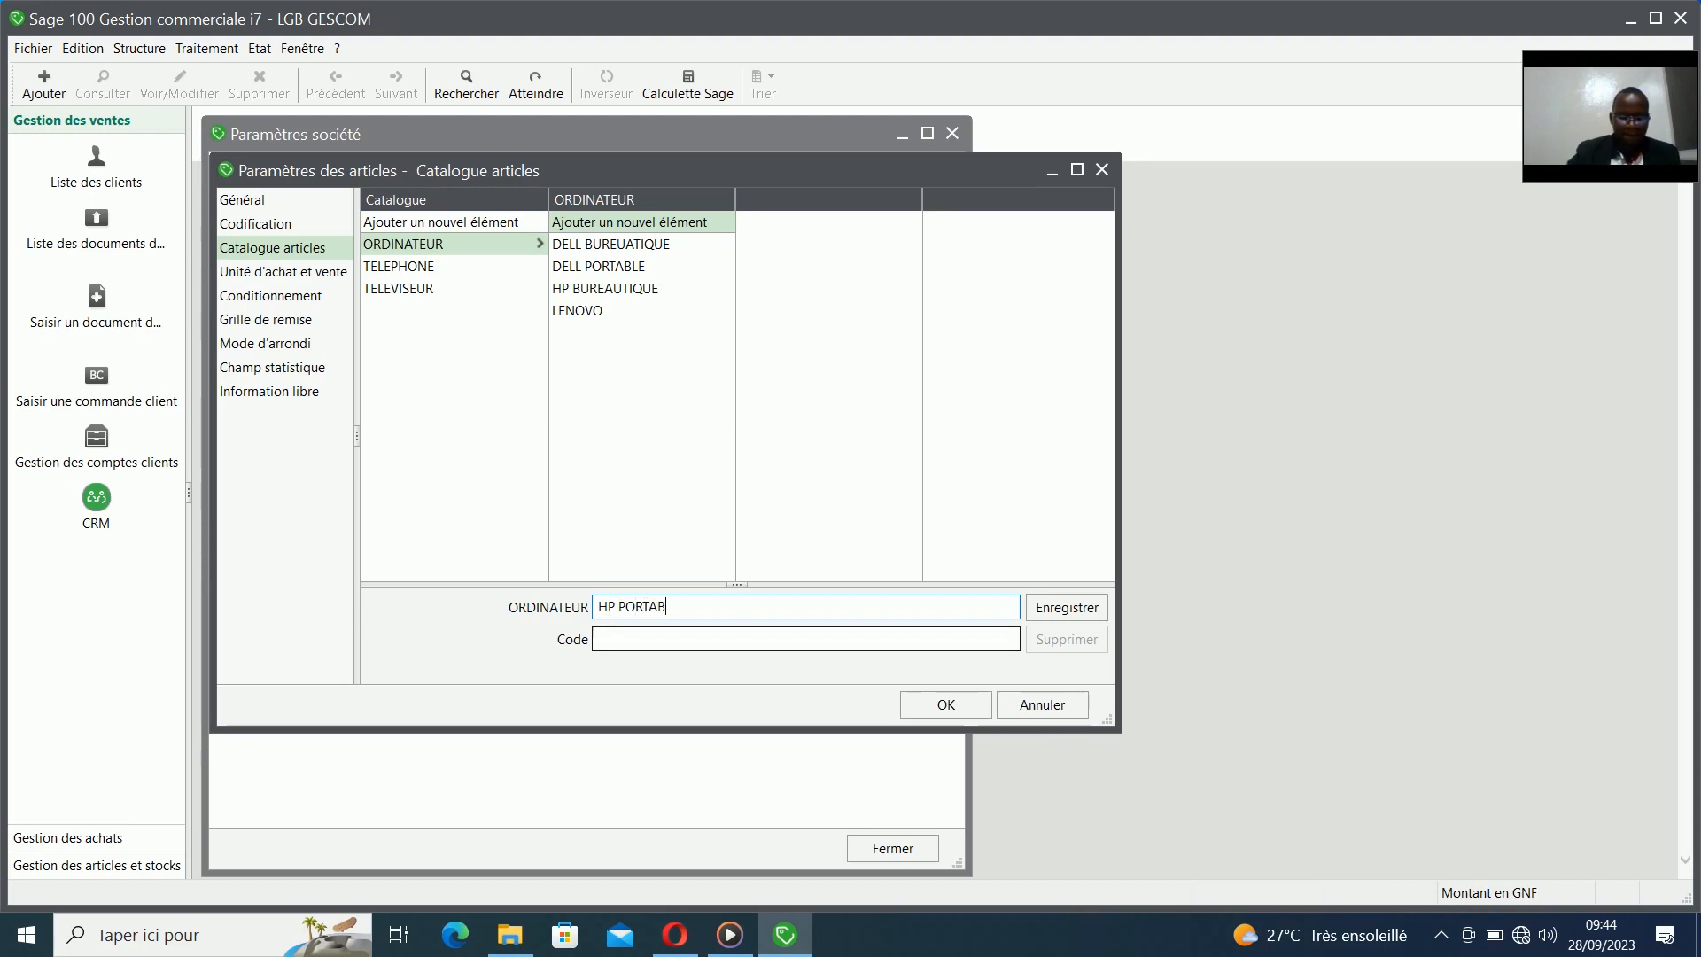
pyautogui.write('LE')
pyautogui.click(640, 639)
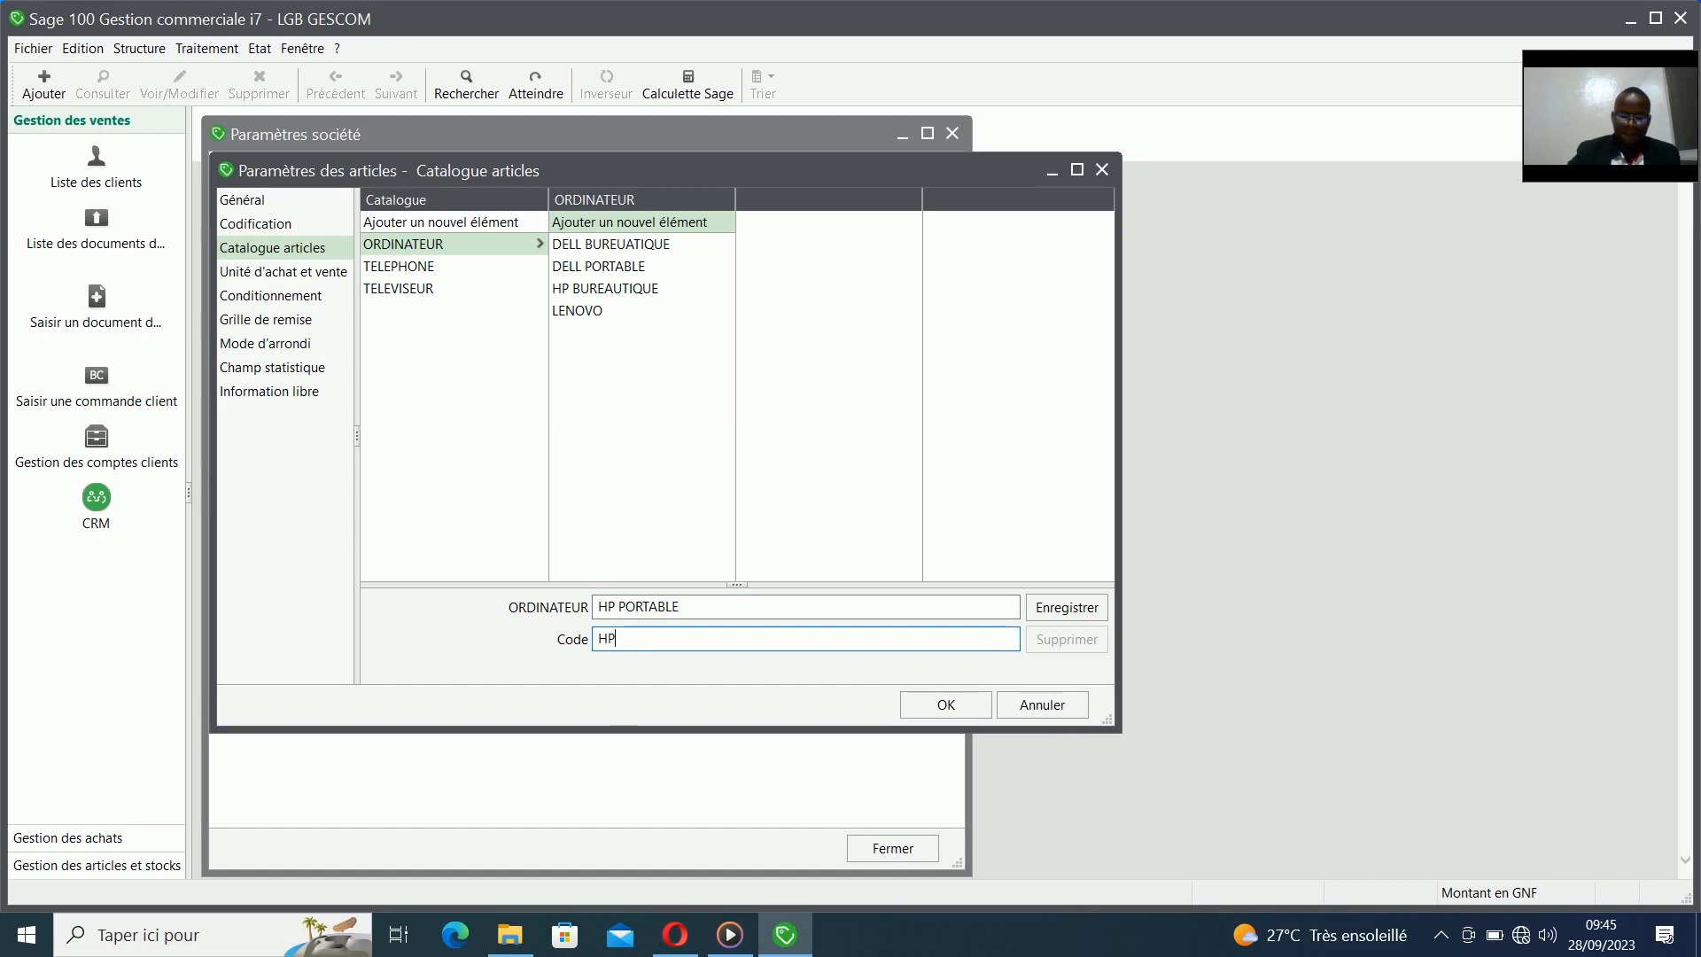
pyautogui.press('Return')
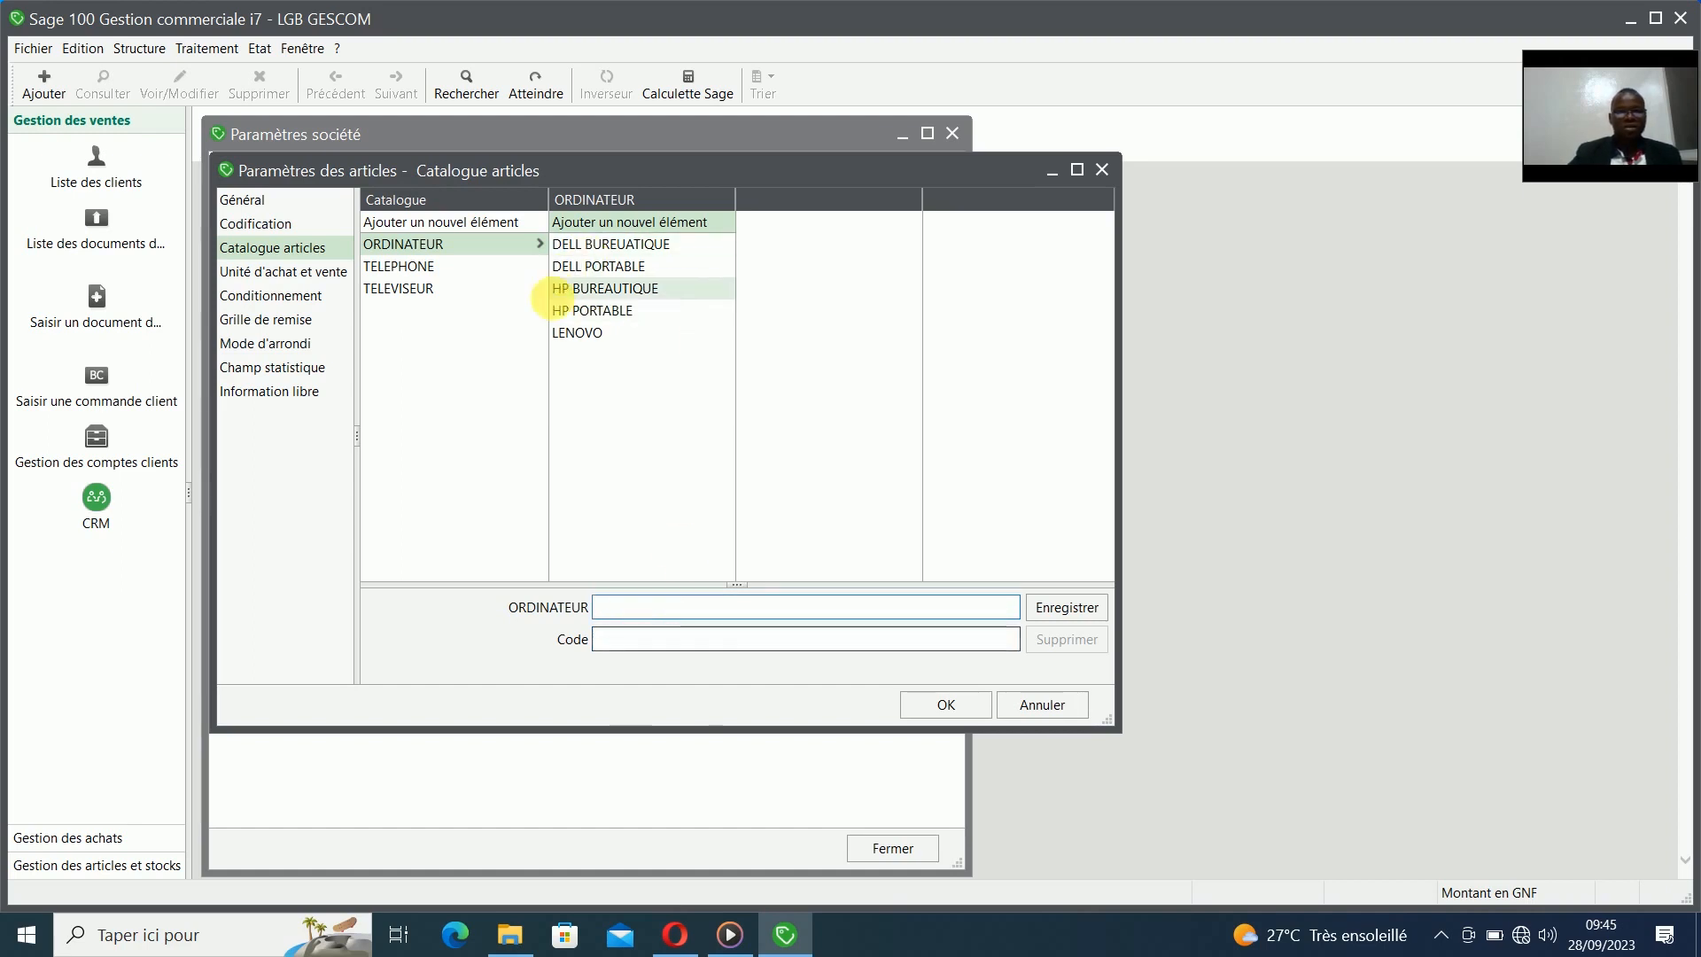
# - Add a third-level element named CORE I5 without a code under DELL BUREUATIQUE and save it
pyautogui.click(618, 252)
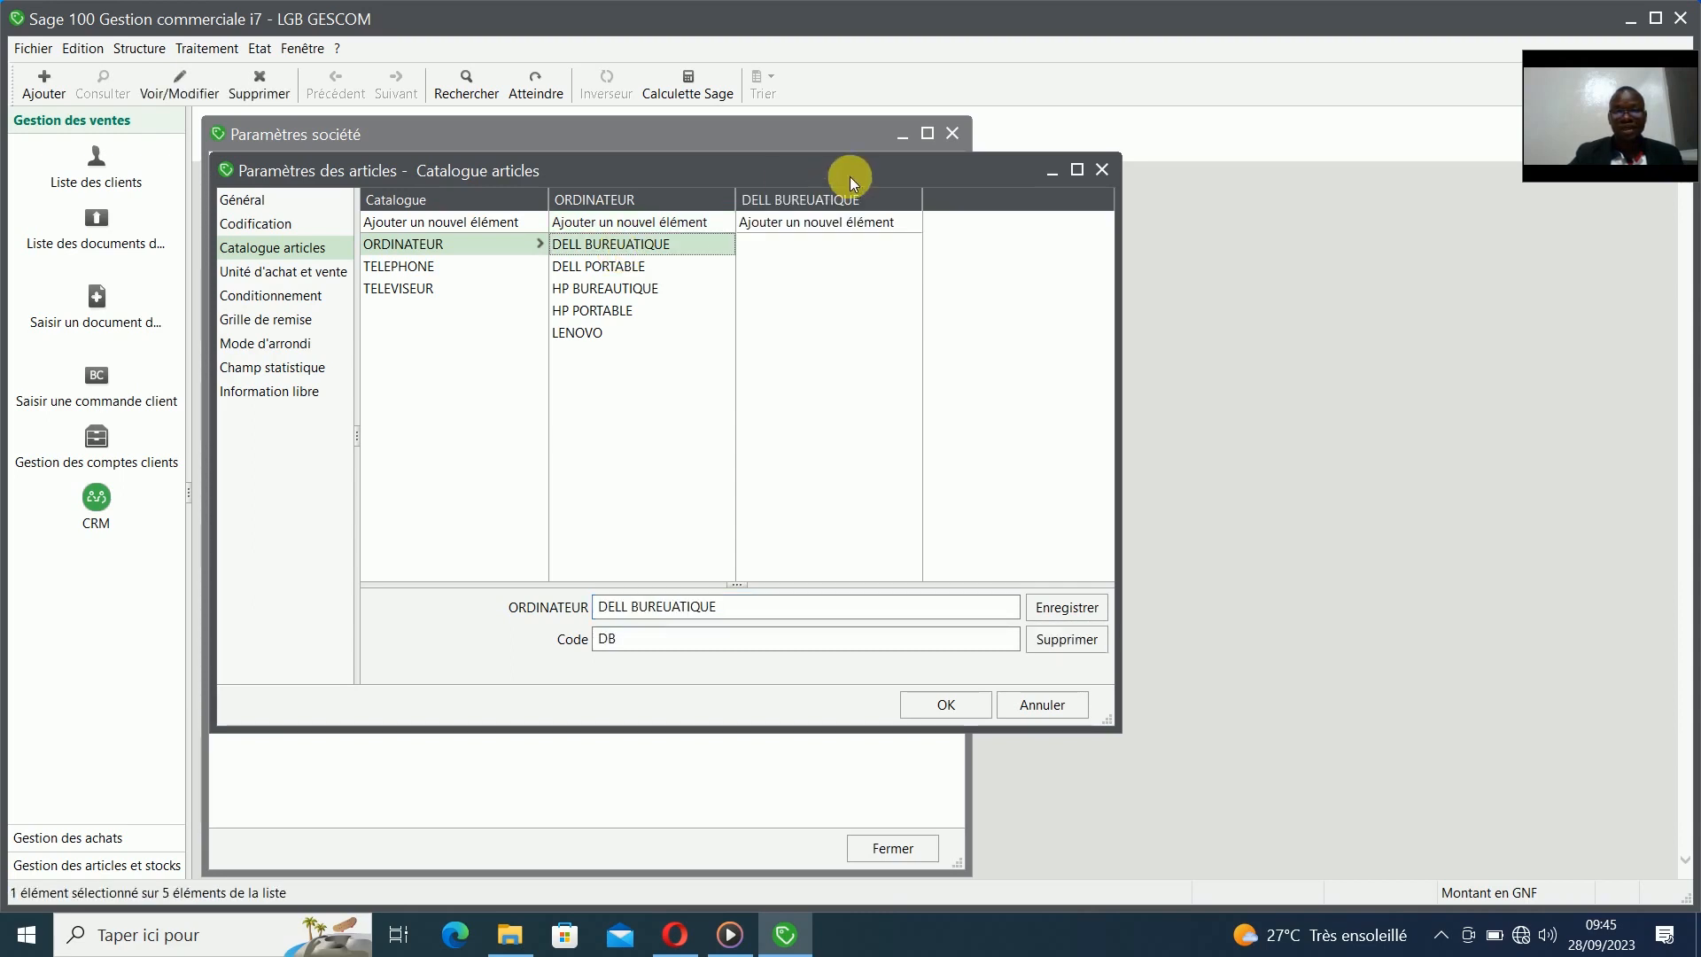
pyautogui.click(852, 224)
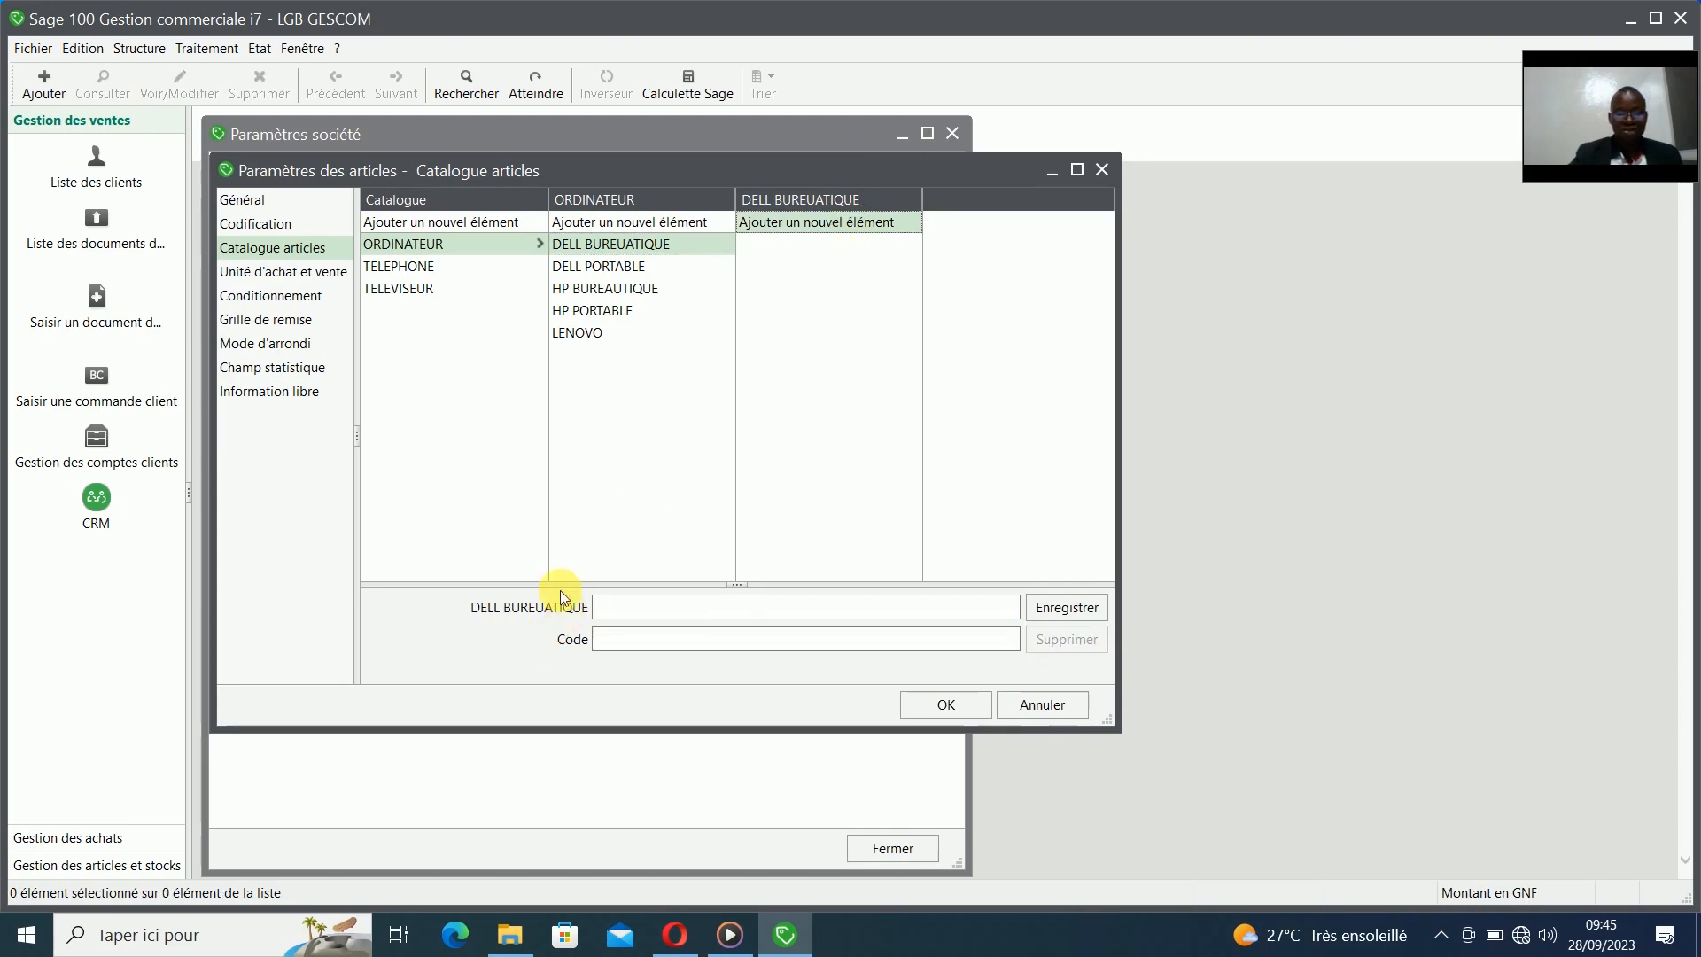
pyautogui.click(624, 611)
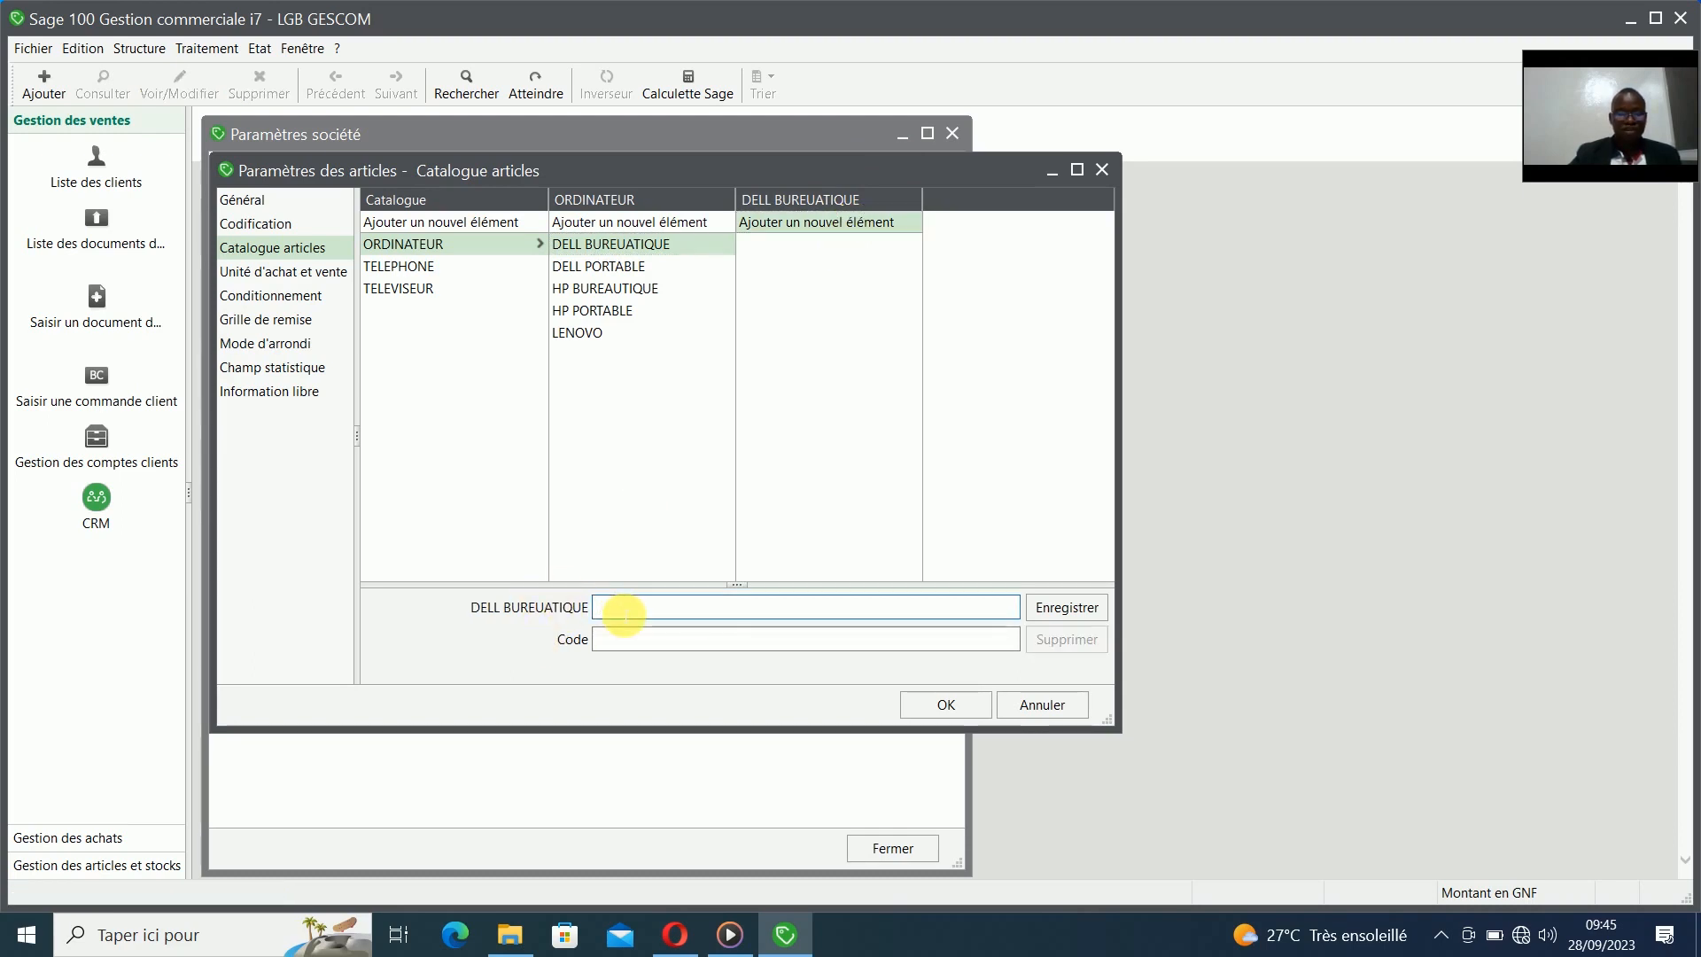
pyautogui.write('CORE')
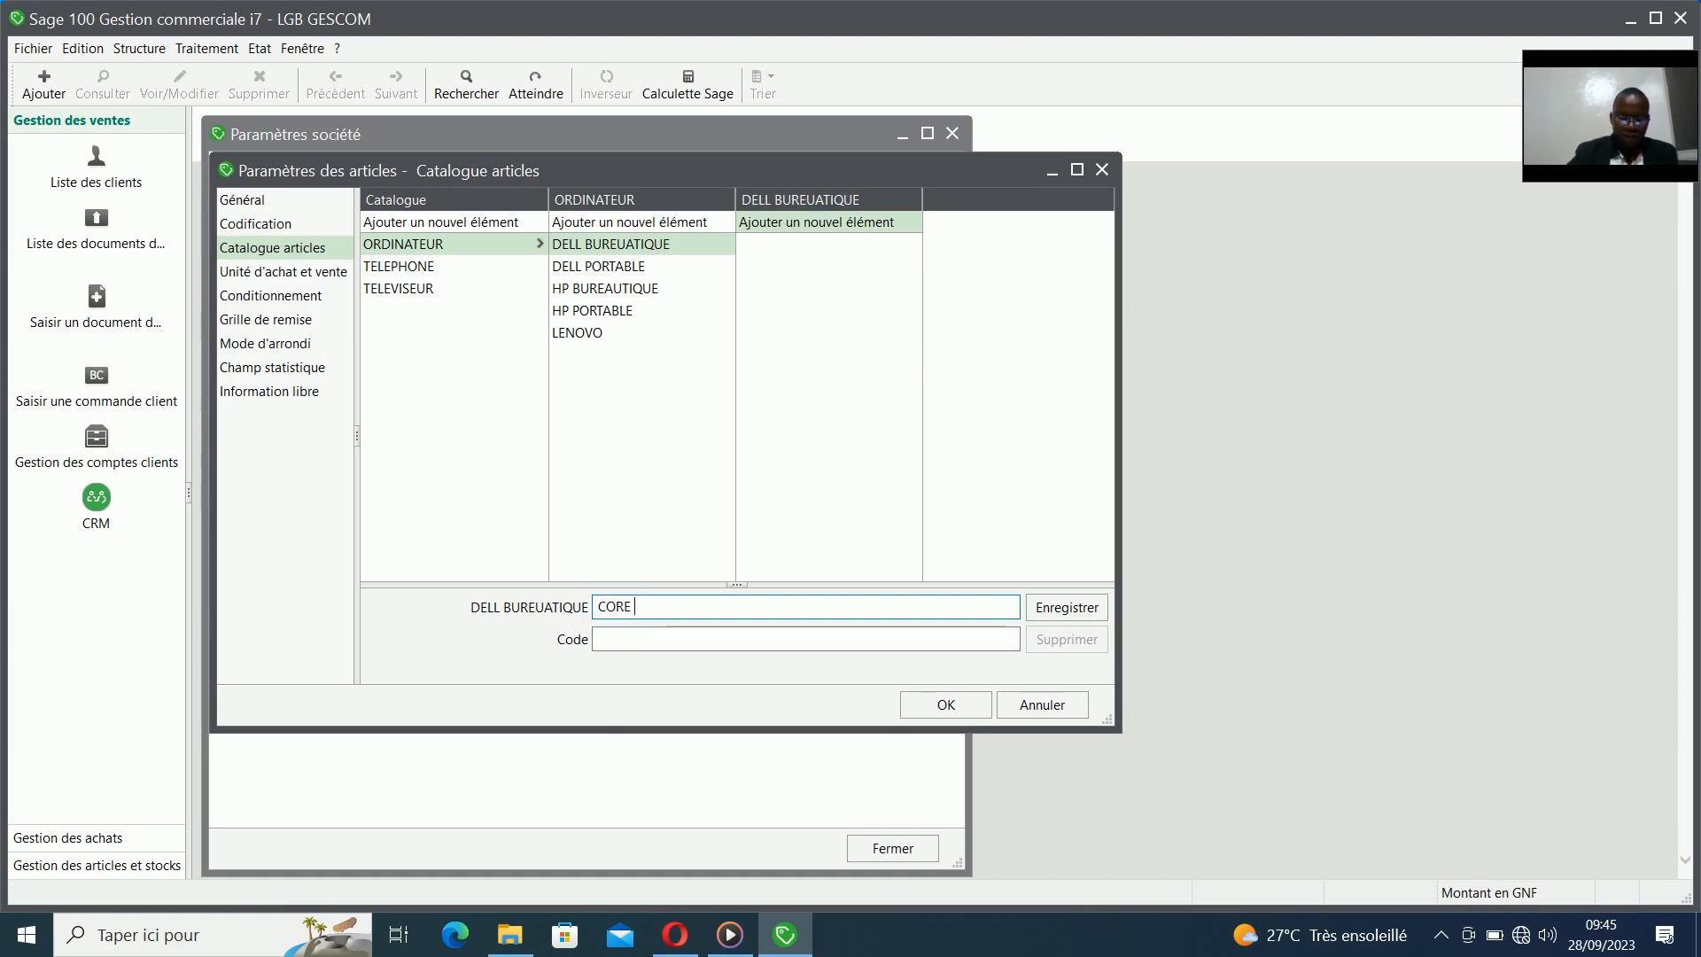
pyautogui.write(' I')
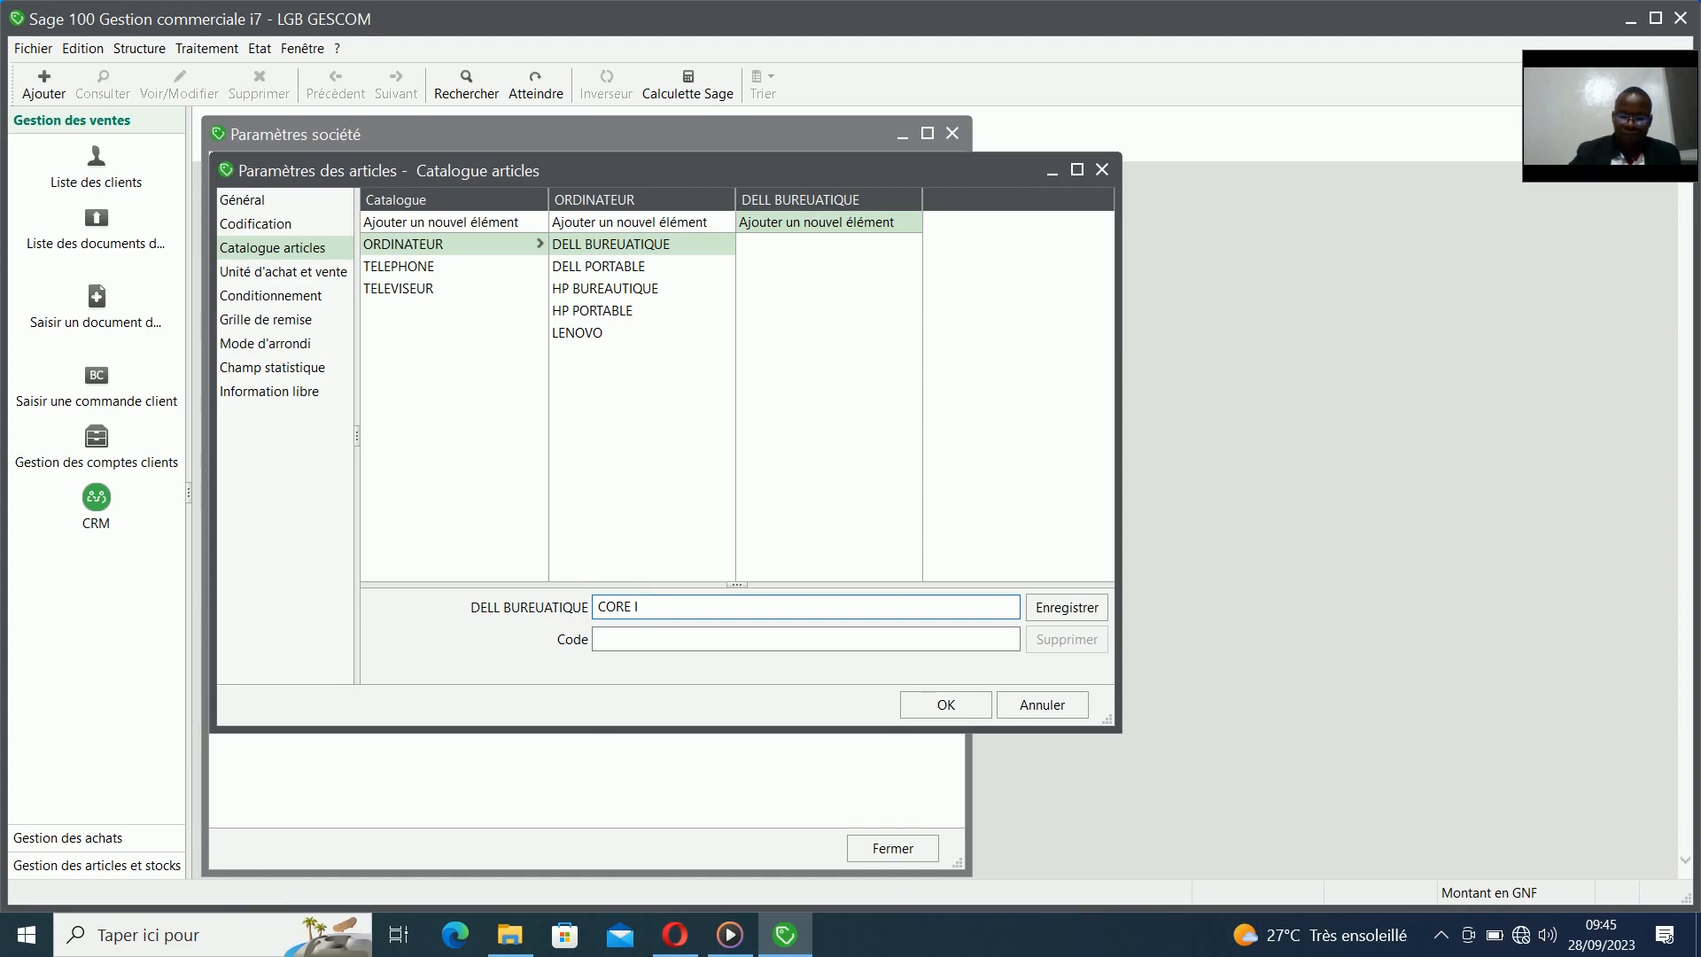
pyautogui.write('5')
pyautogui.press('Return')
# - Add an element named CORE I7 without a code under DELL BUREUATIQUE, and review the ORDINATEUR hierarchy
pyautogui.write('COR')
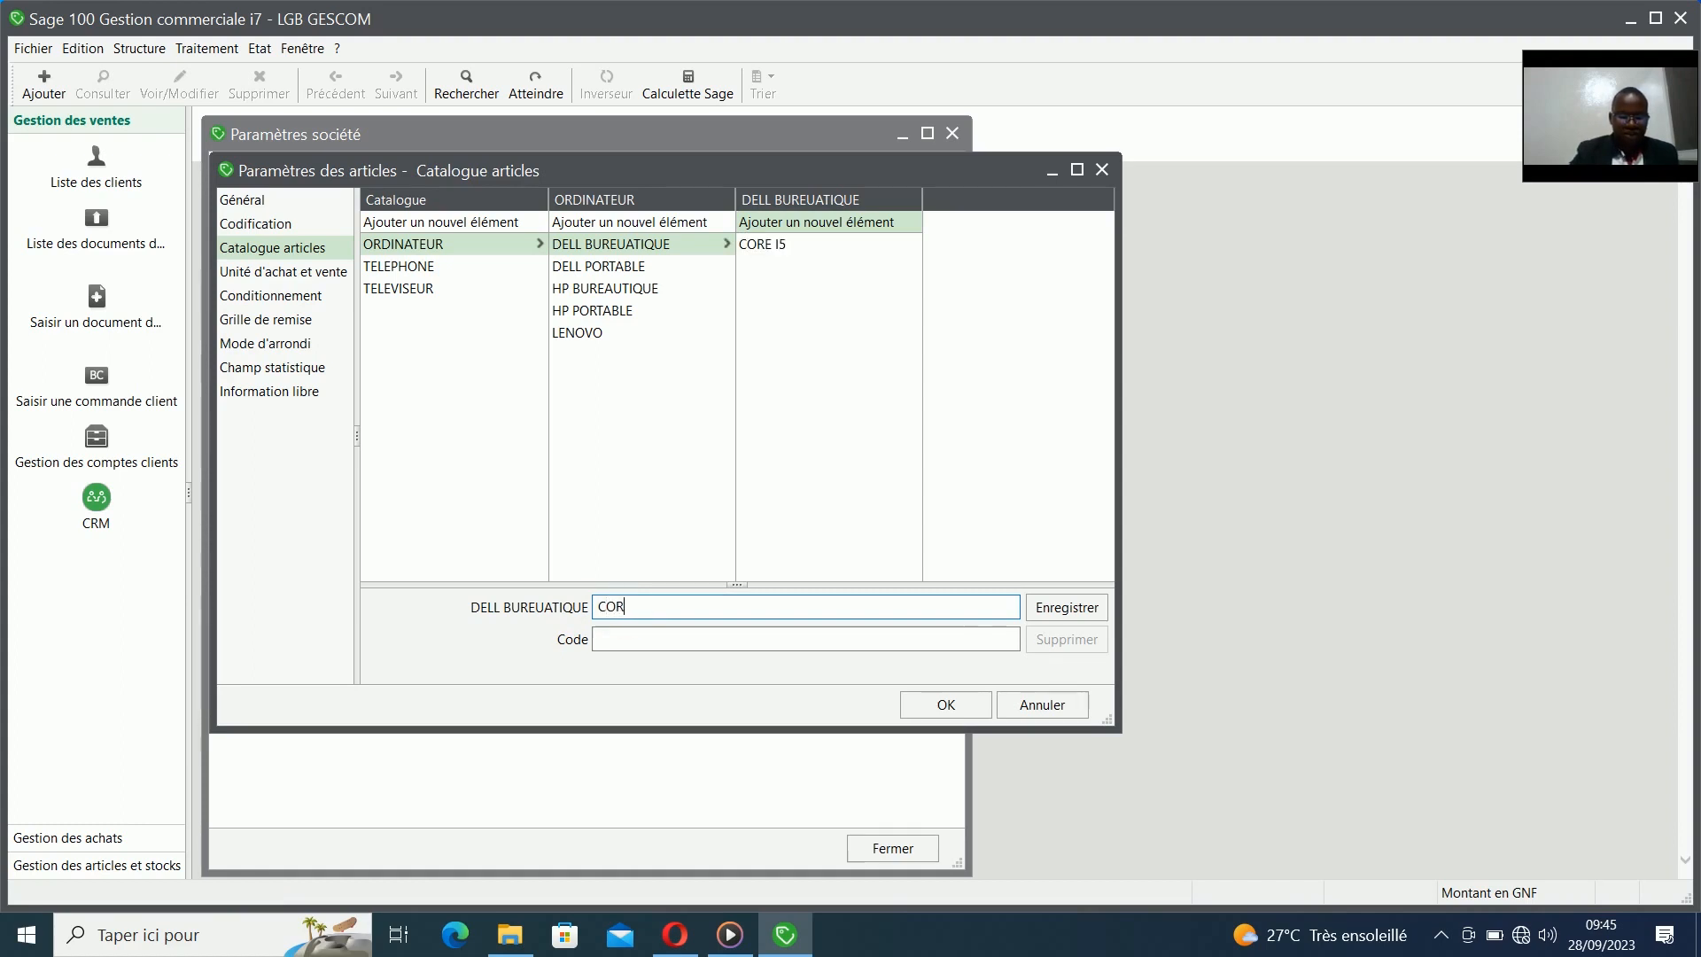
pyautogui.write('E ')
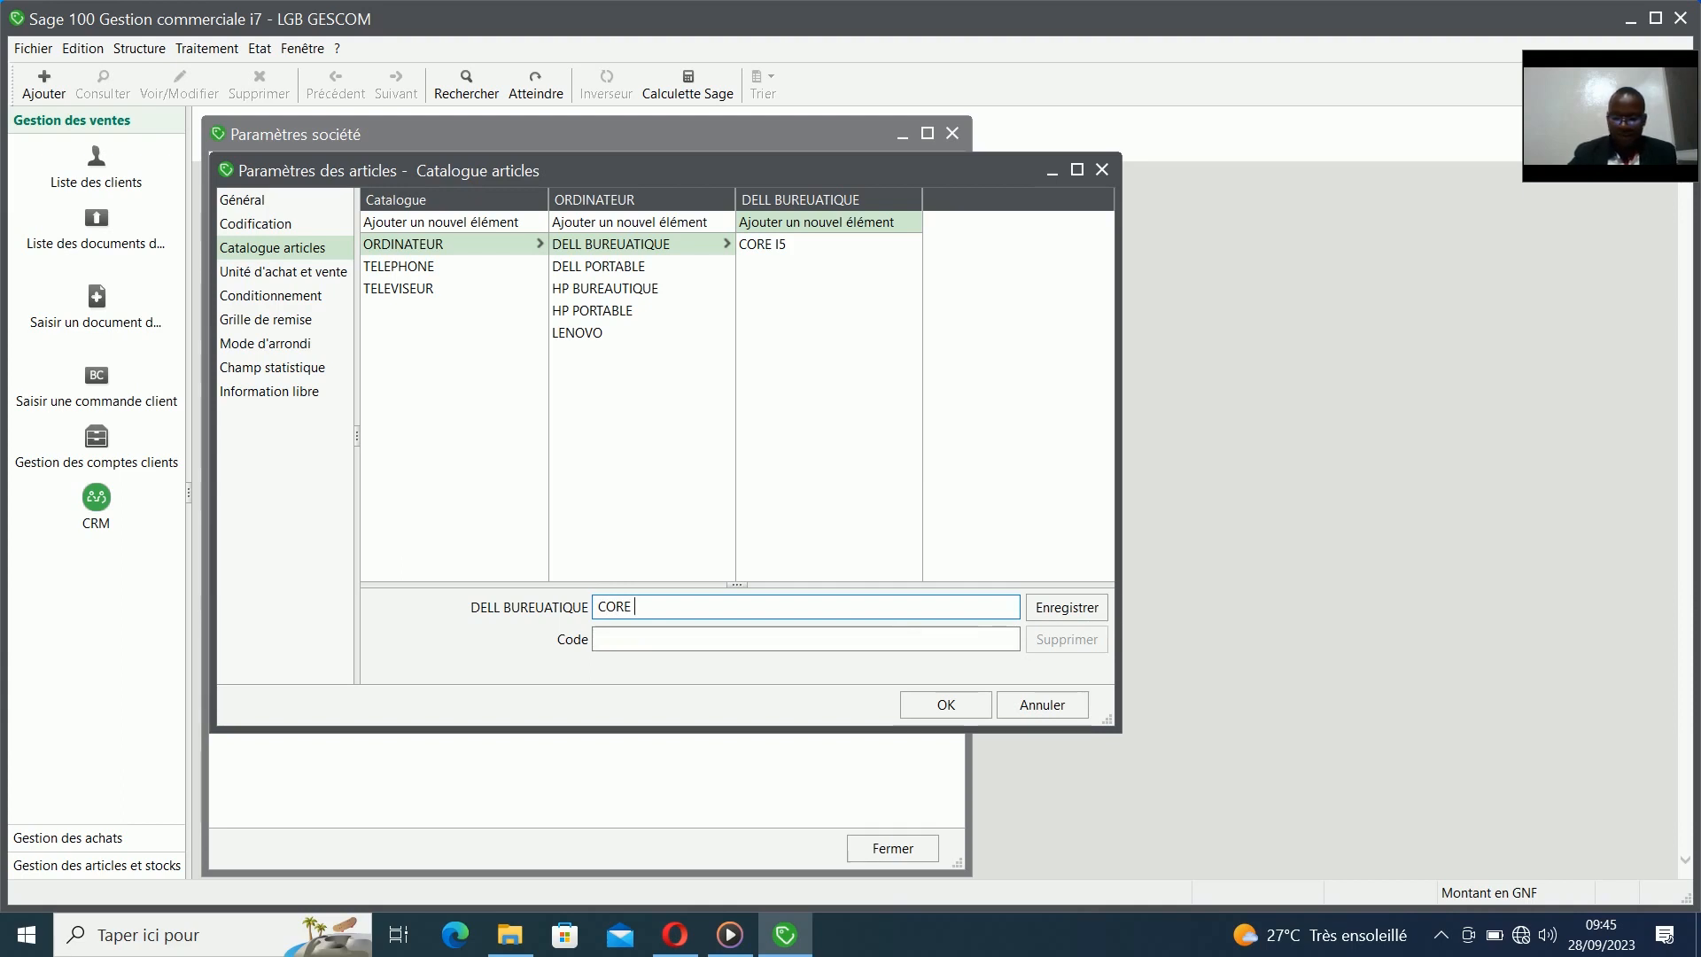
pyautogui.write('I7')
pyautogui.press('Return')
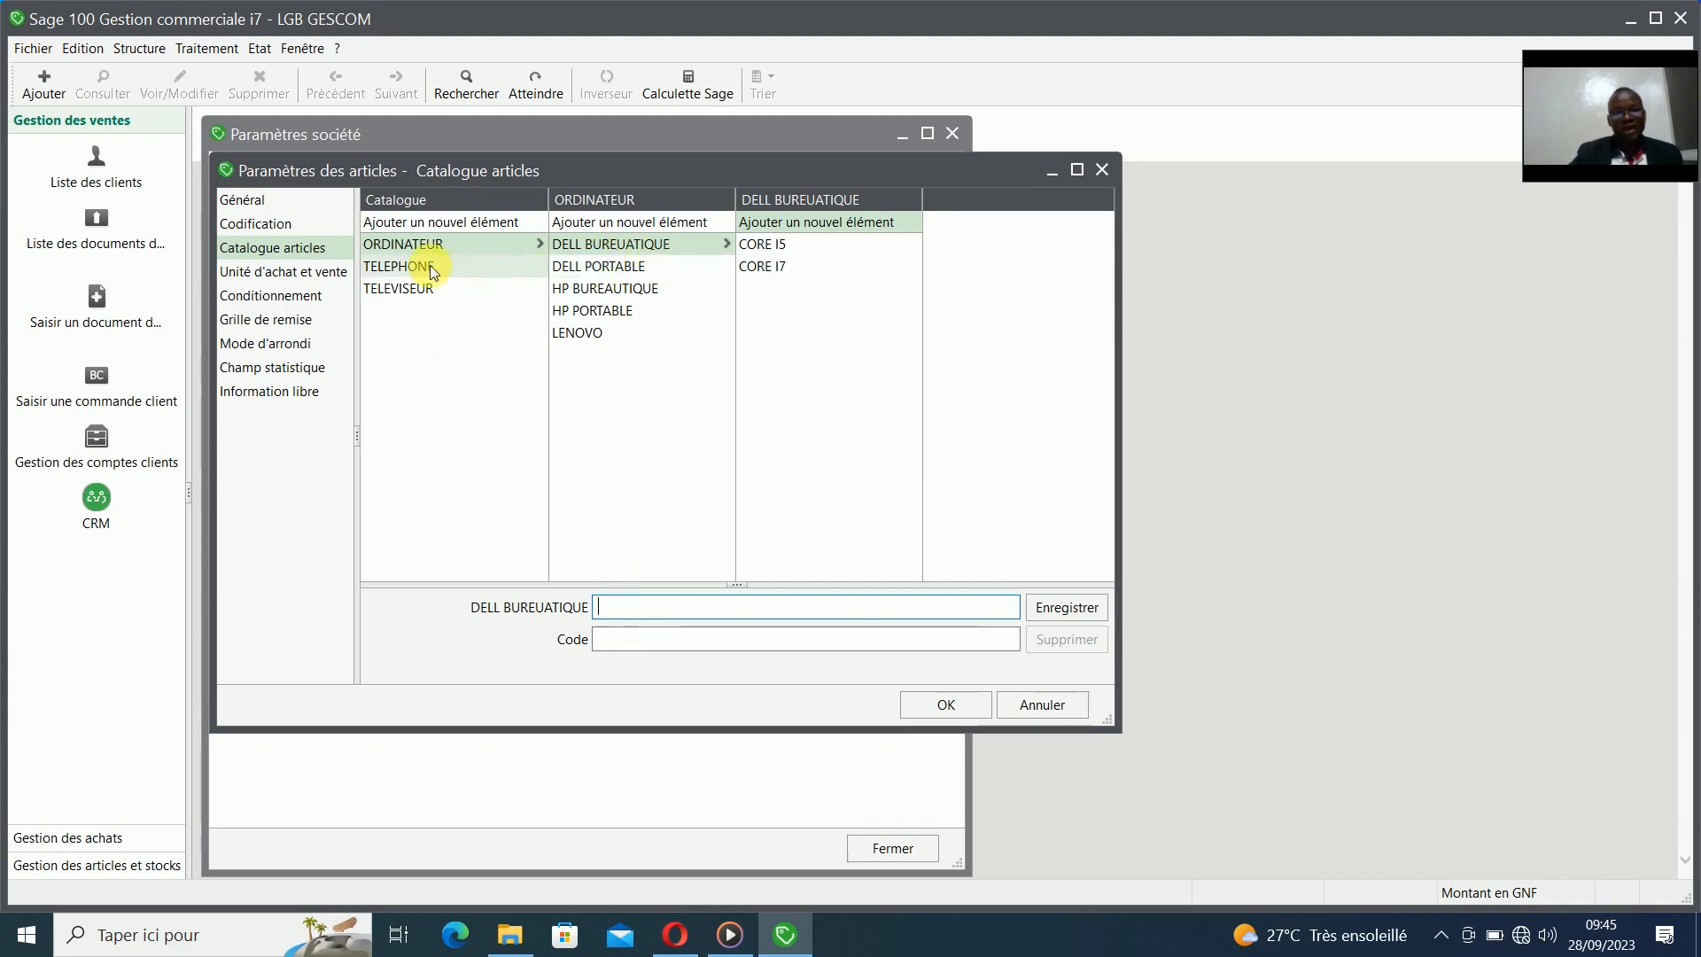
pyautogui.click(456, 248)
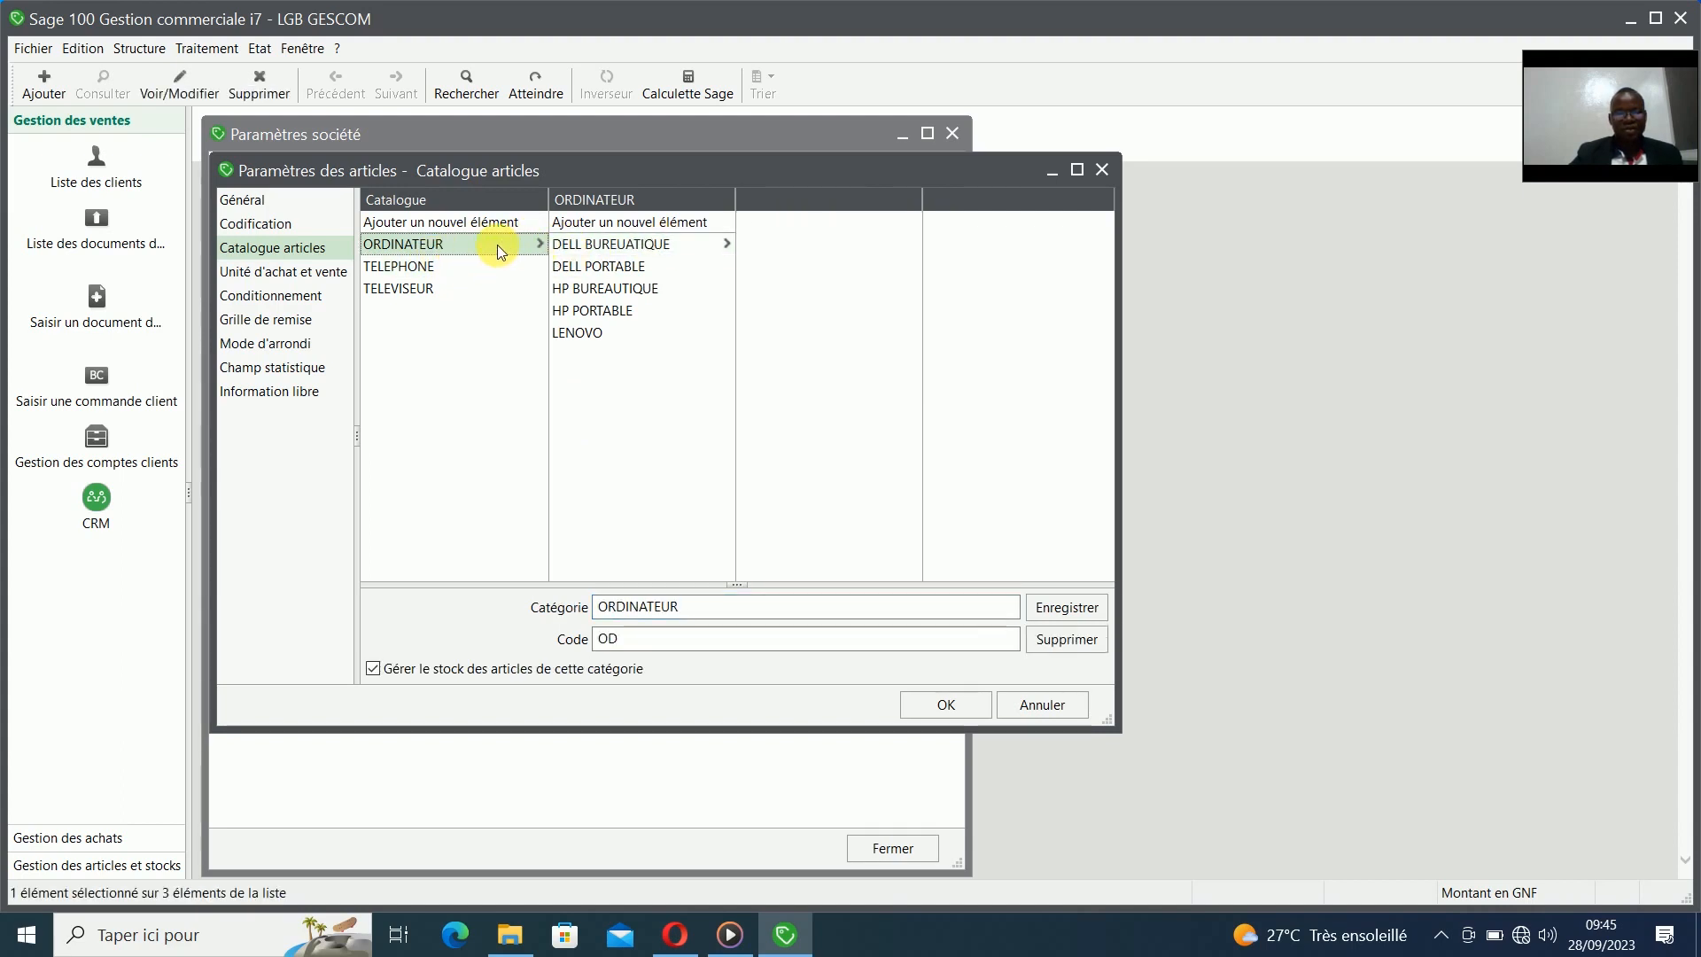
pyautogui.click(610, 248)
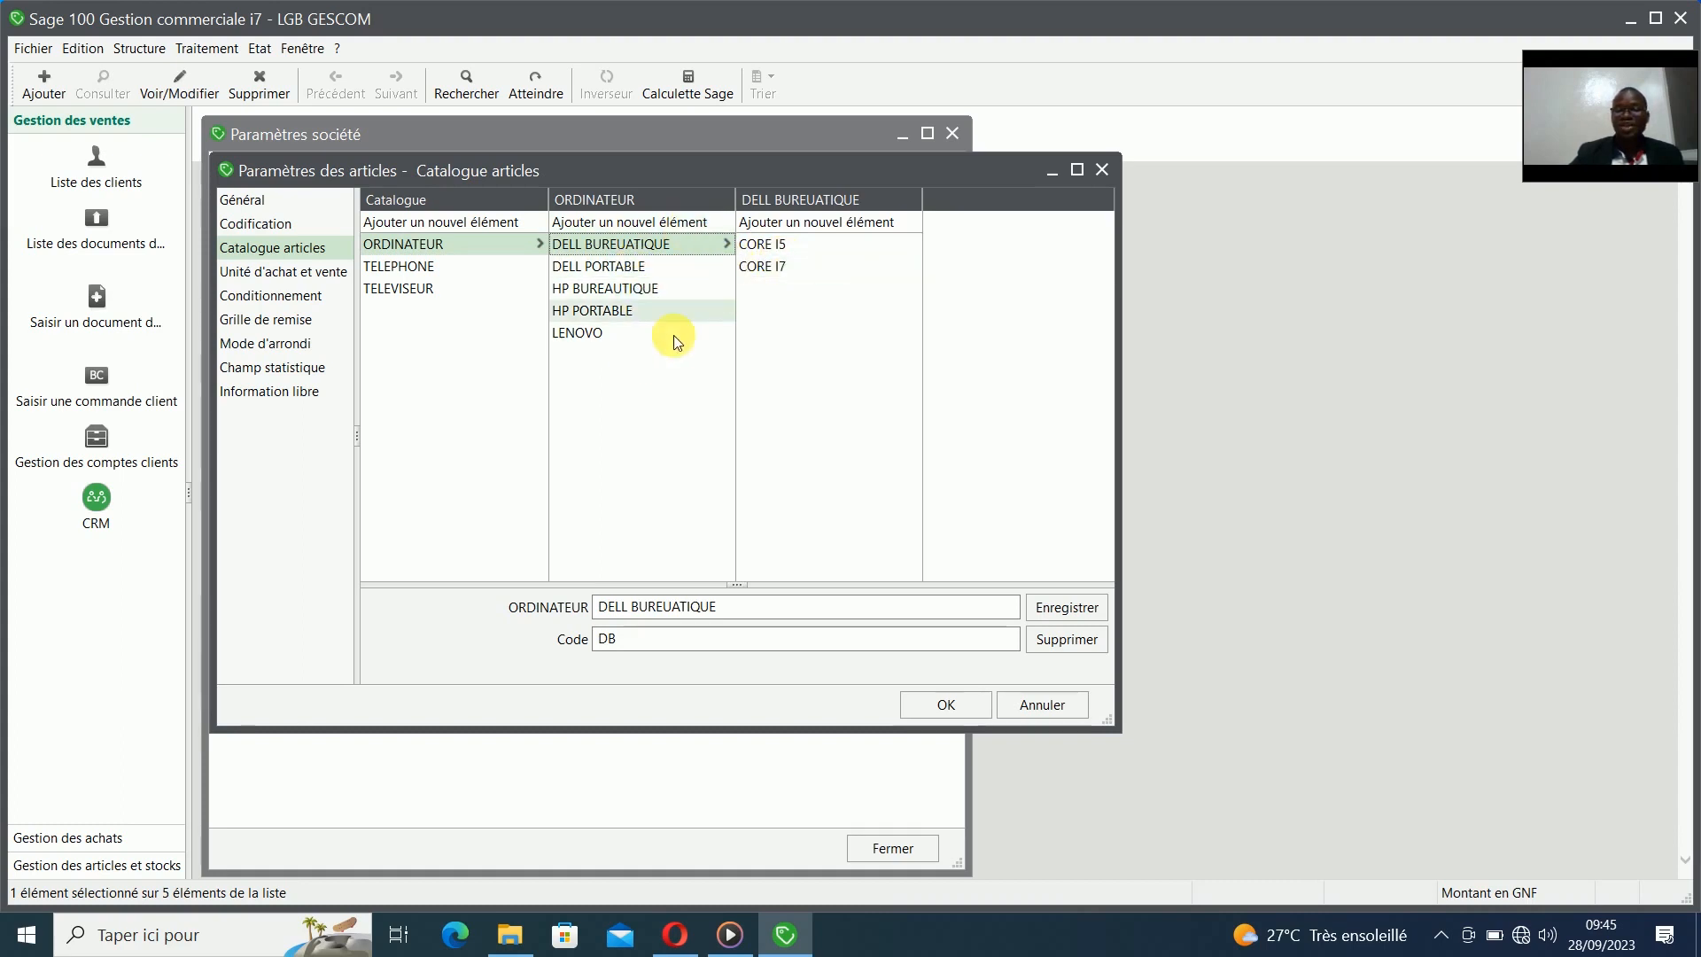
# - Add a subcategory named SAMSUNG without a code under the TELEPHONE category and save it
pyautogui.click(450, 268)
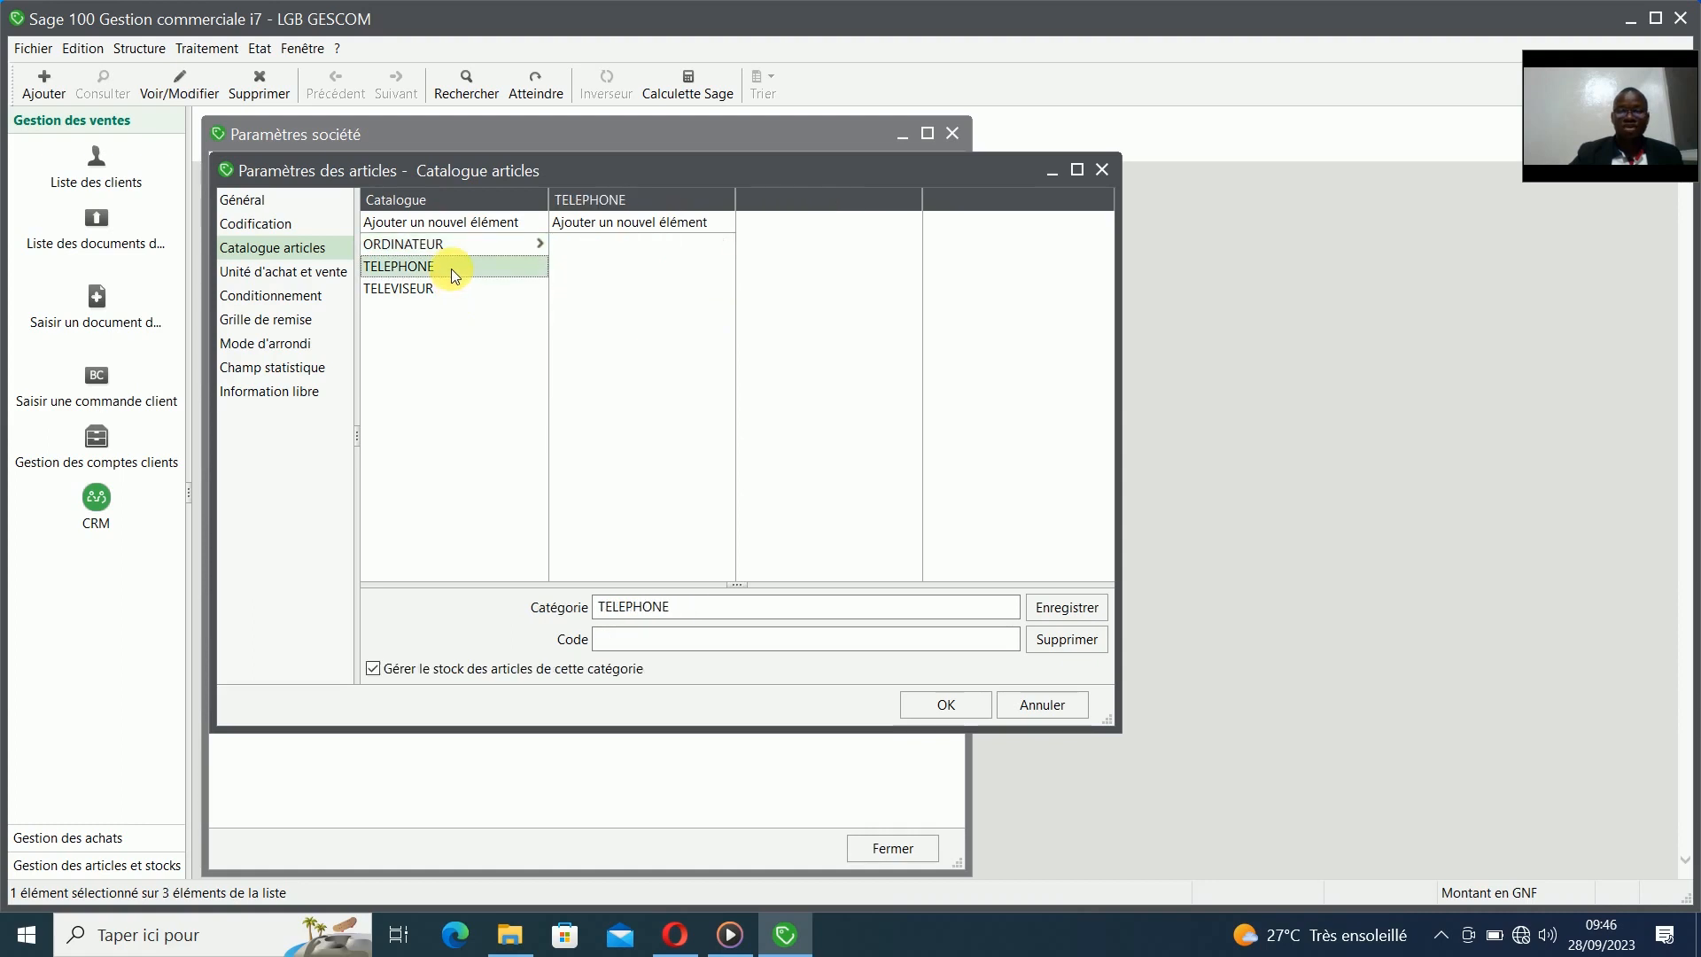
pyautogui.click(630, 226)
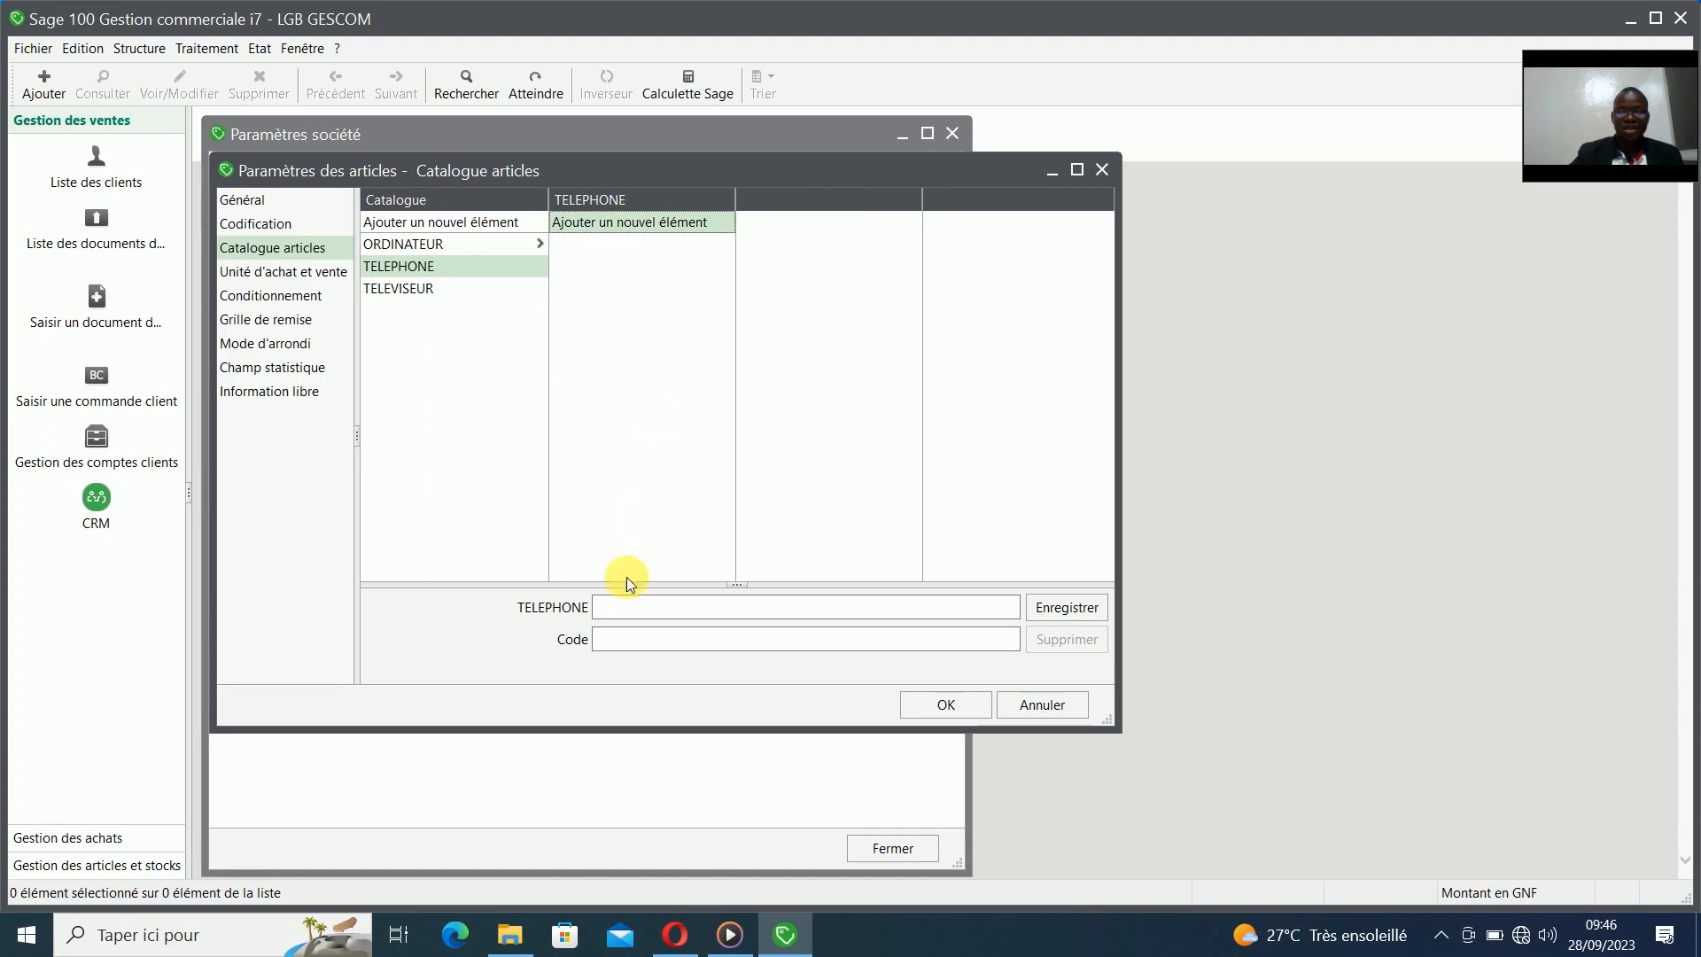
pyautogui.click(647, 609)
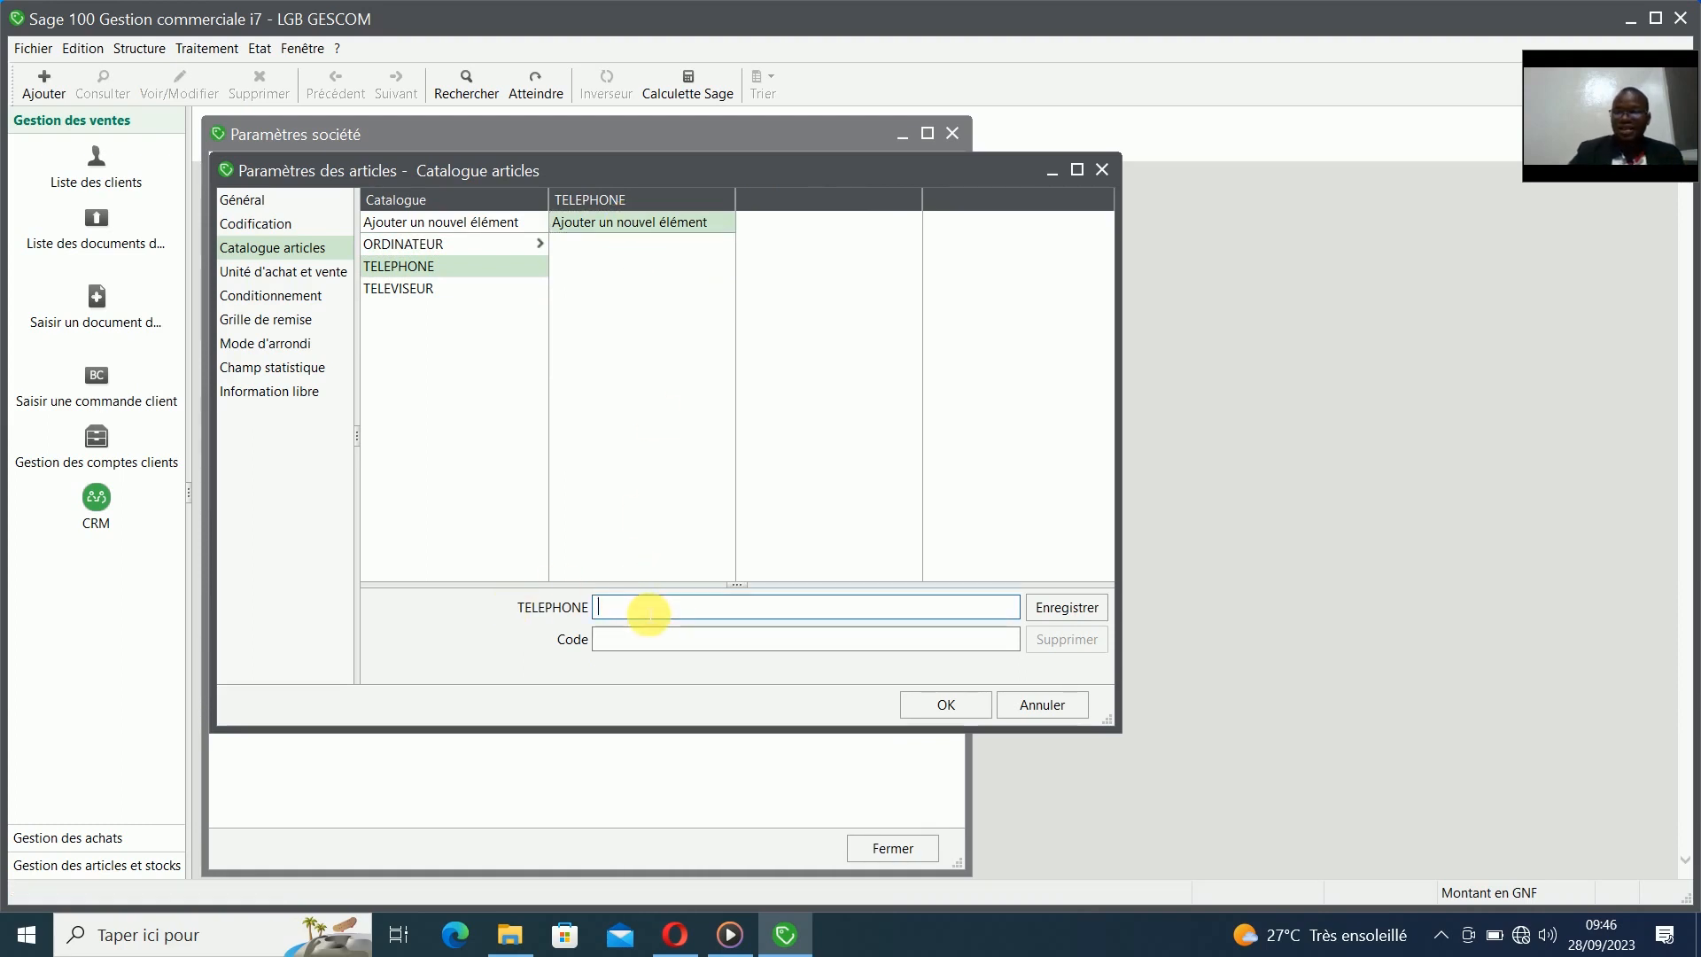
pyautogui.write('S')
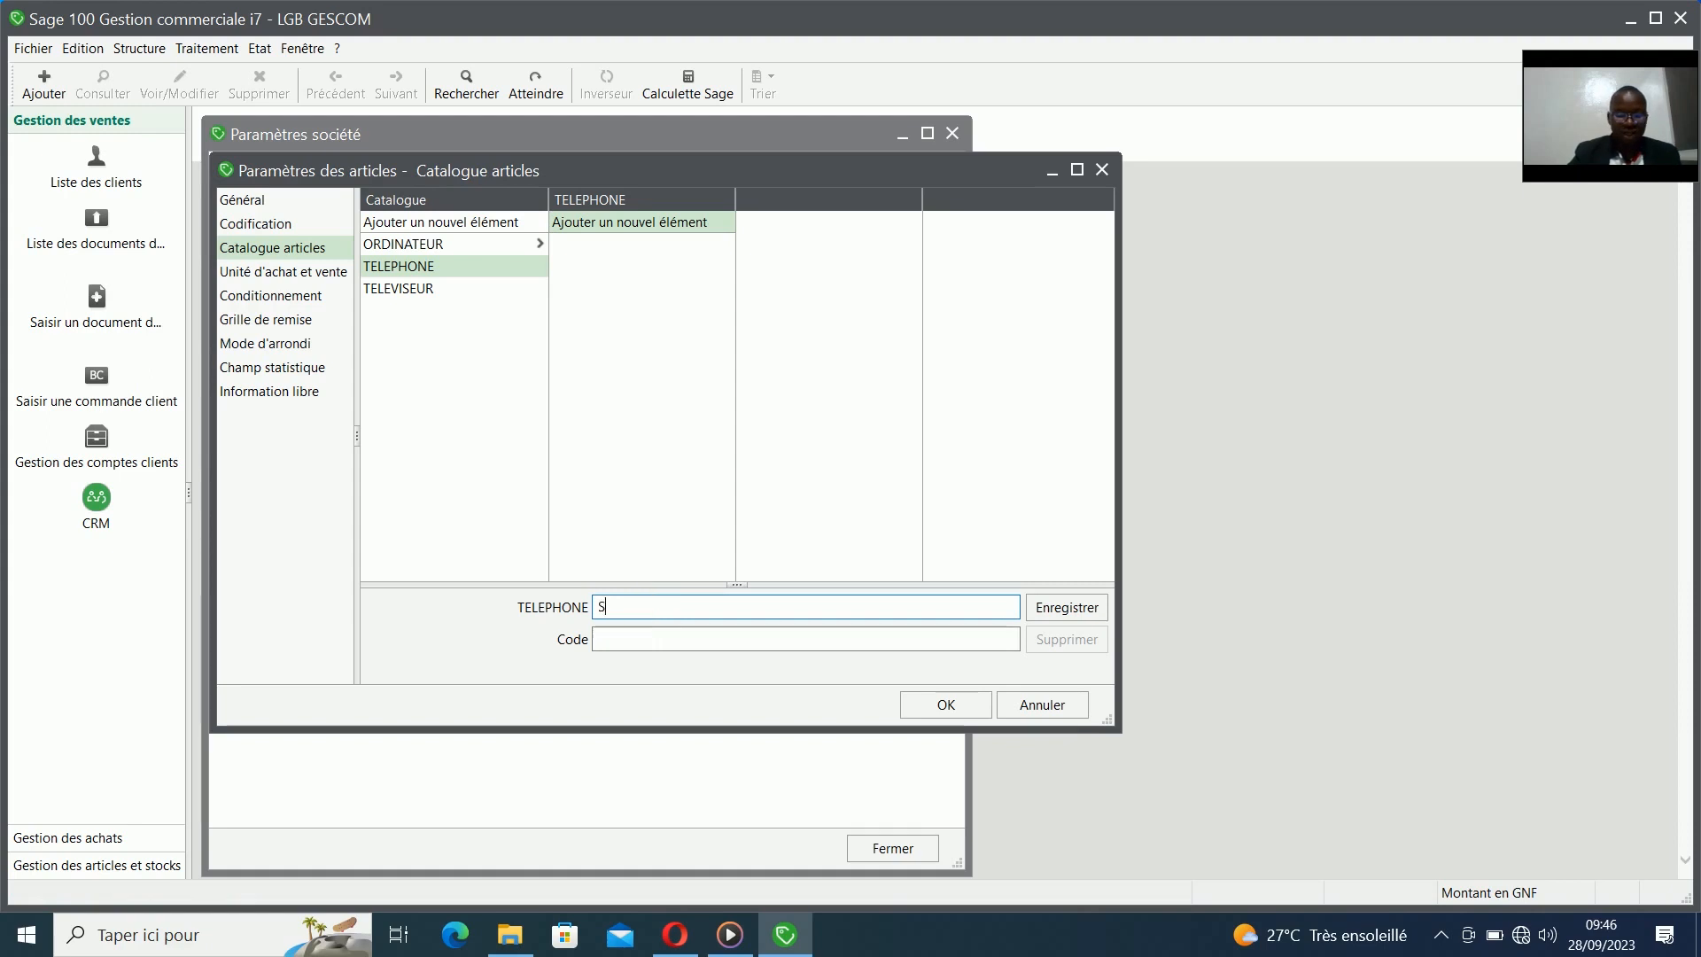
pyautogui.write('AMSUNG')
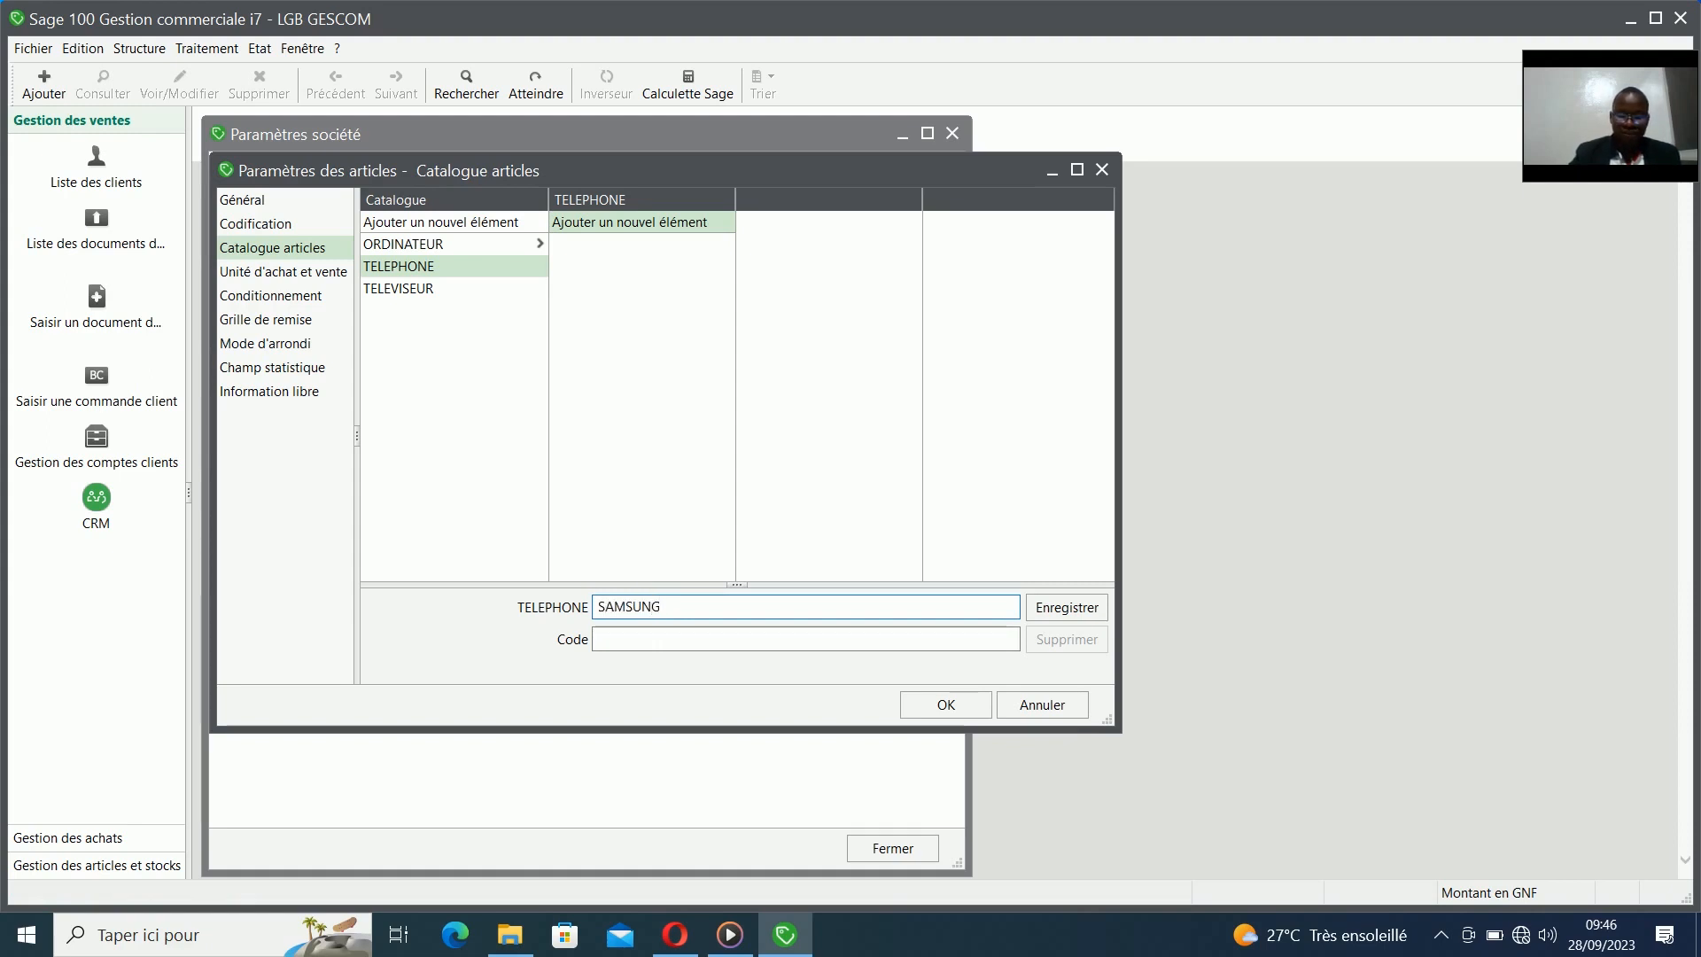
pyautogui.press('Return')
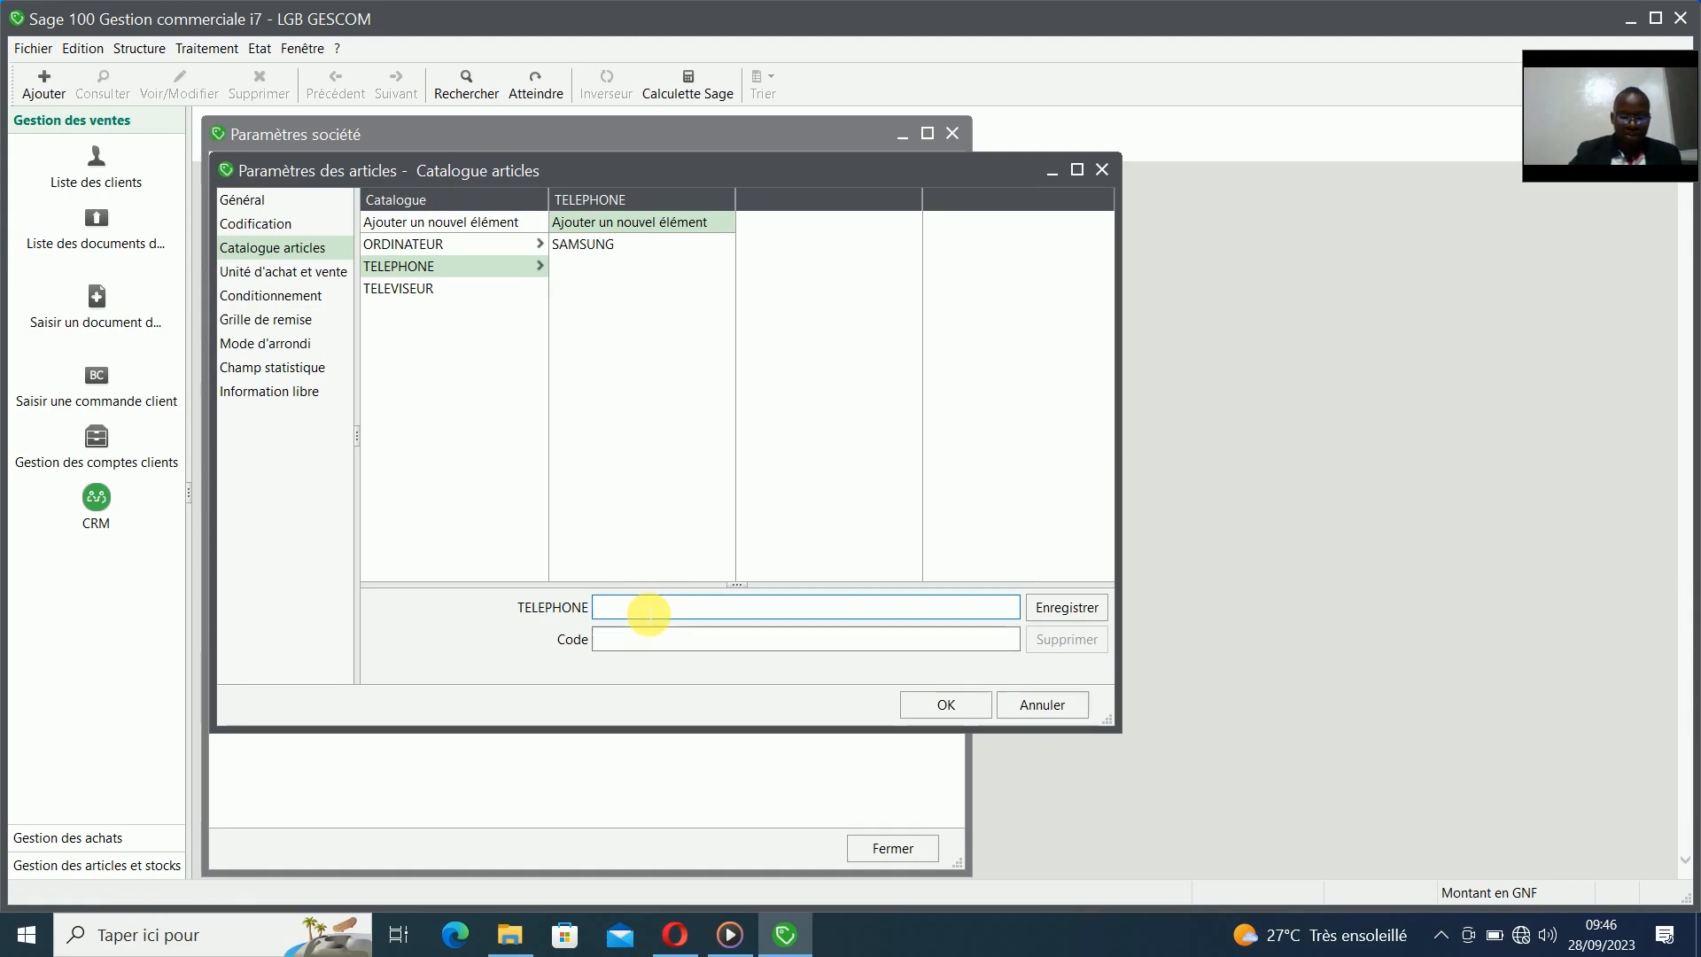
# - Add two more subcategories without codes under TELEPHONE, named IPHONE and TECNO
pyautogui.write('IPHONE')
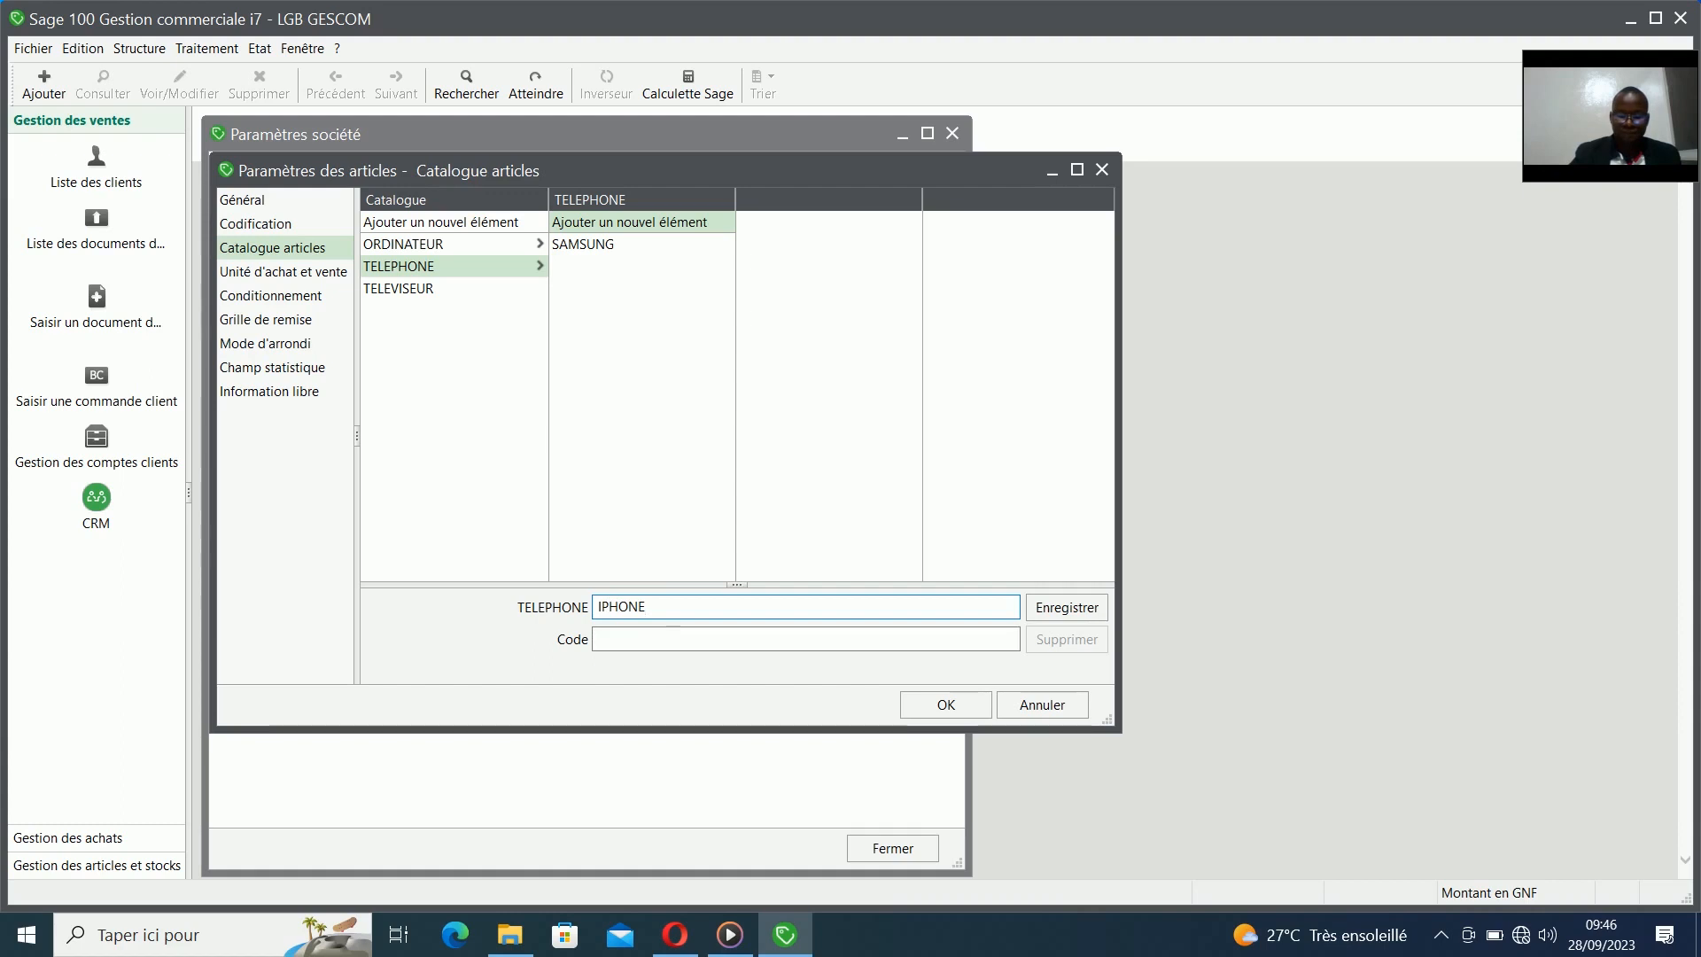
pyautogui.press('Return')
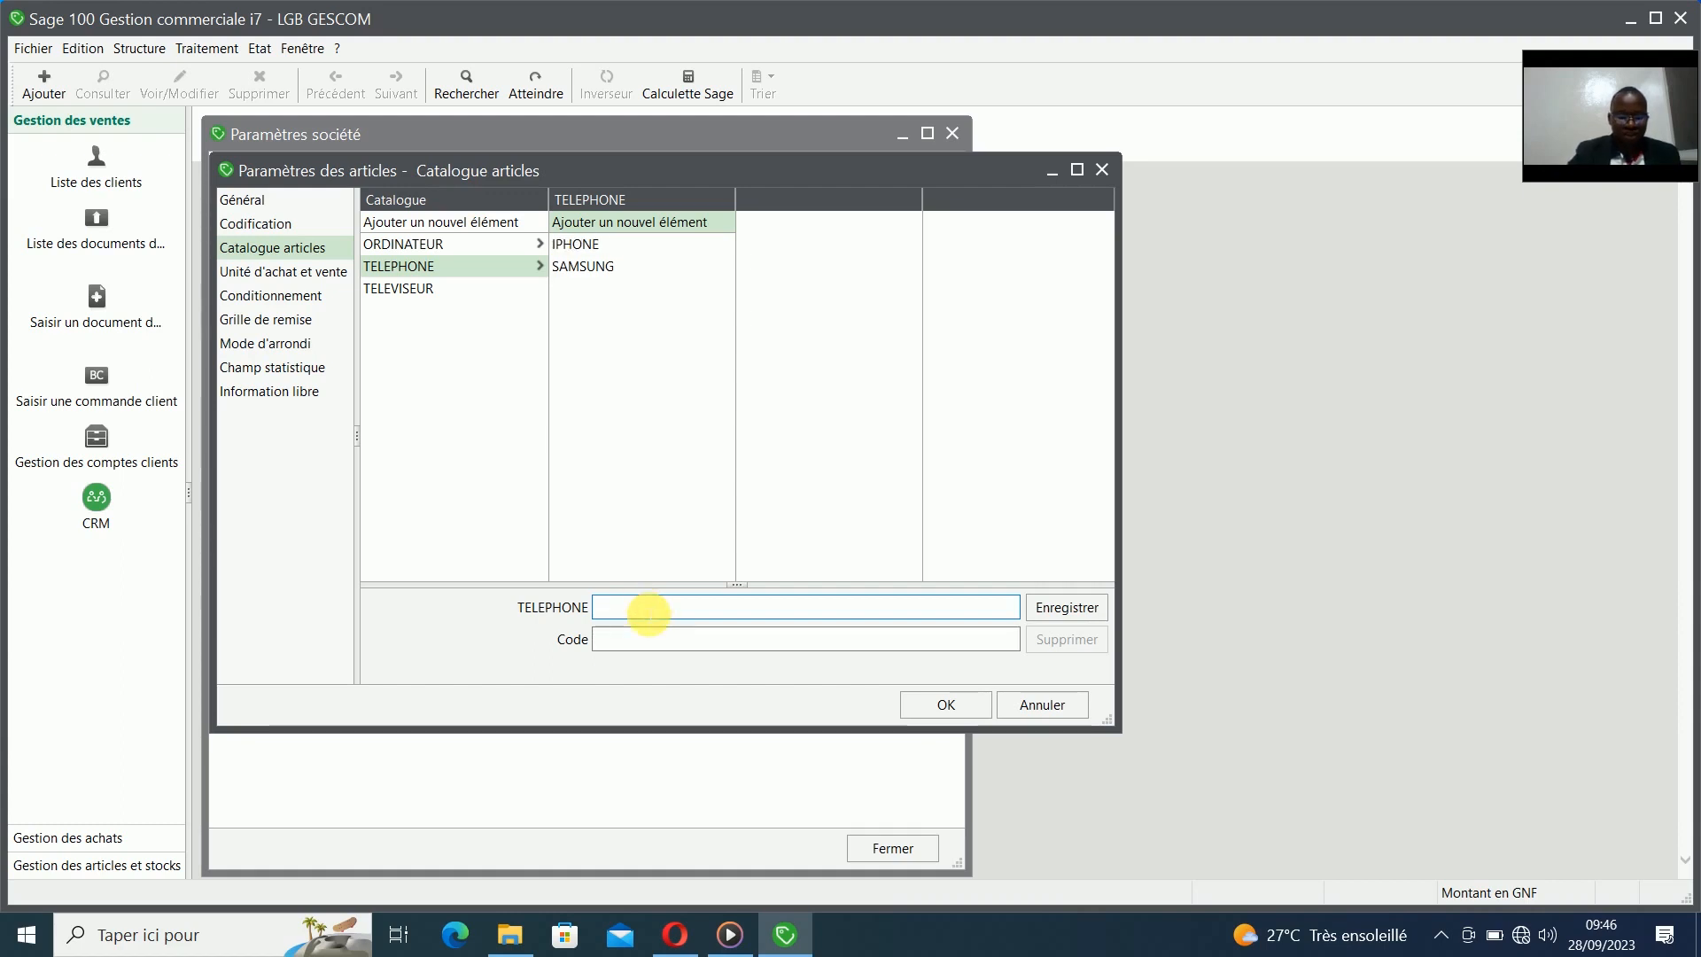
pyautogui.write('TECNO')
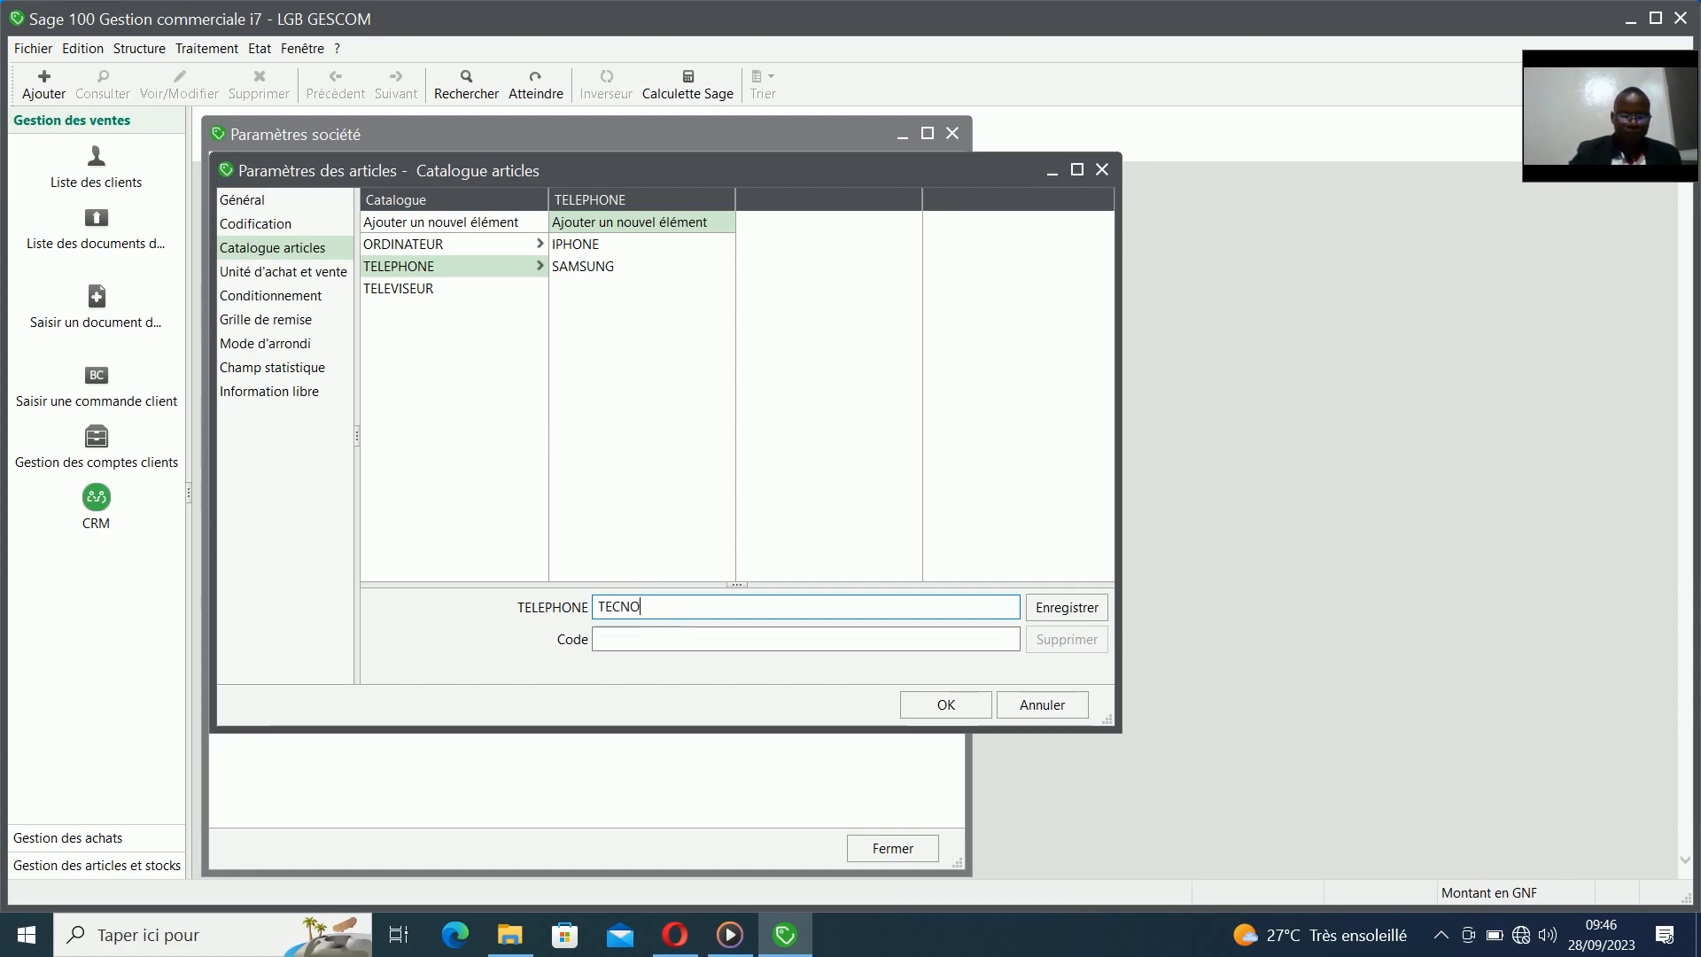
pyautogui.press('Return')
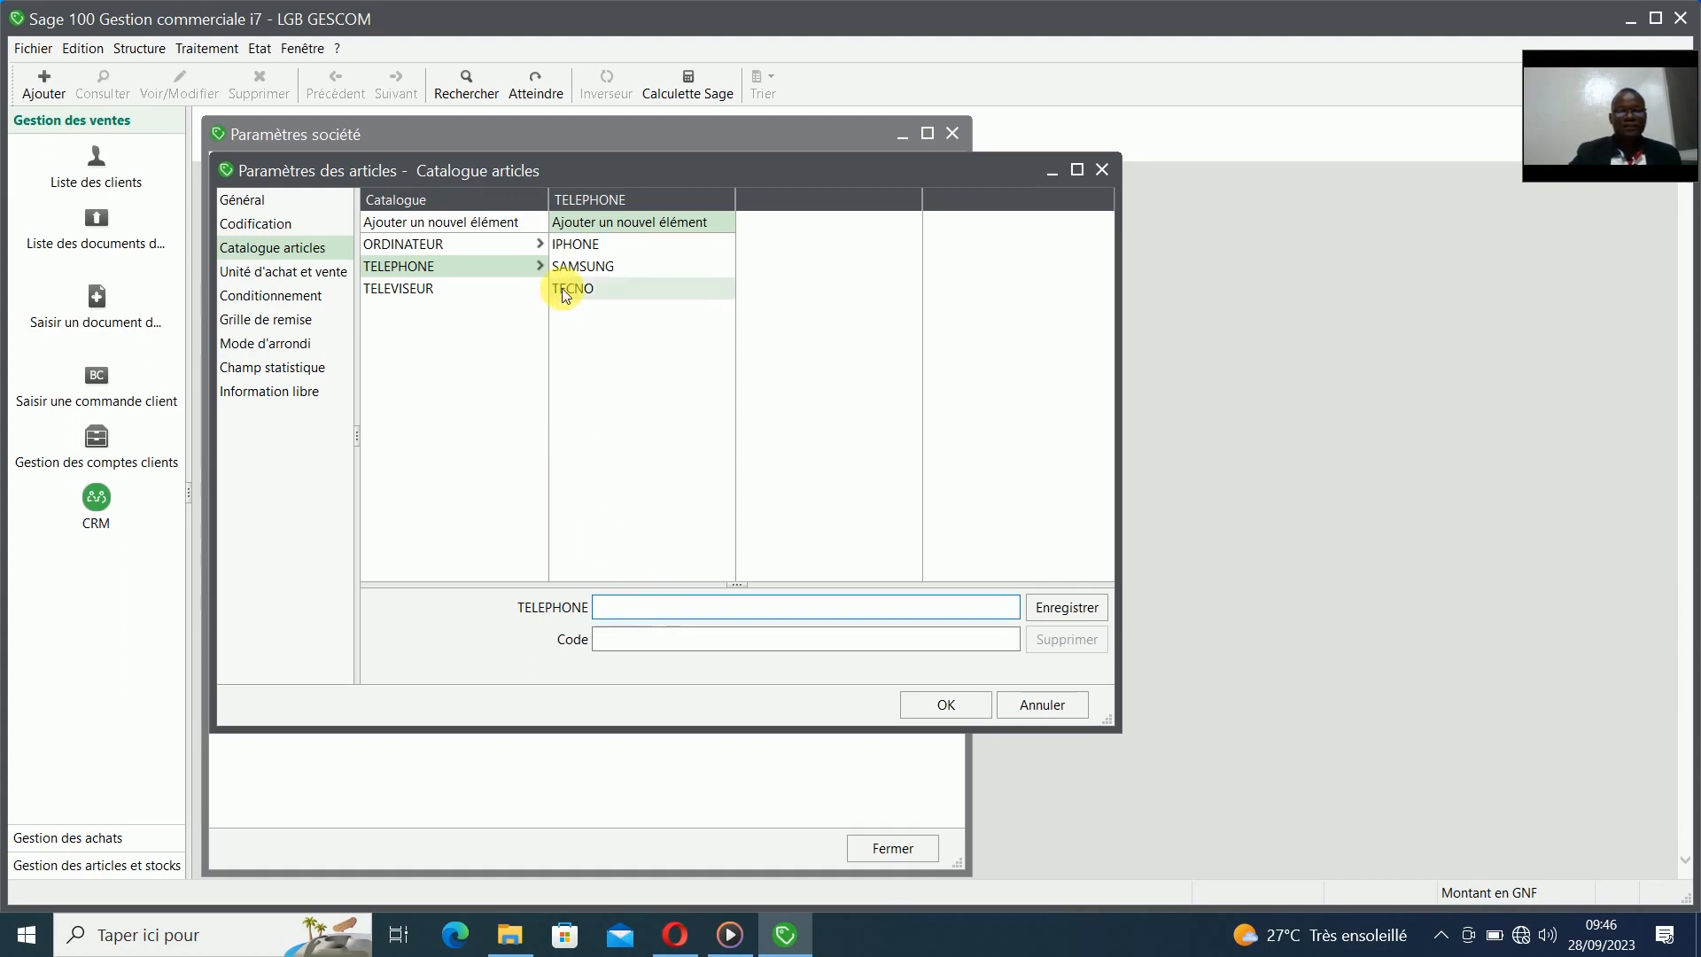
# - Add a third-level element named IP 6 without a code under the IPHONE subcategory
pyautogui.click(608, 248)
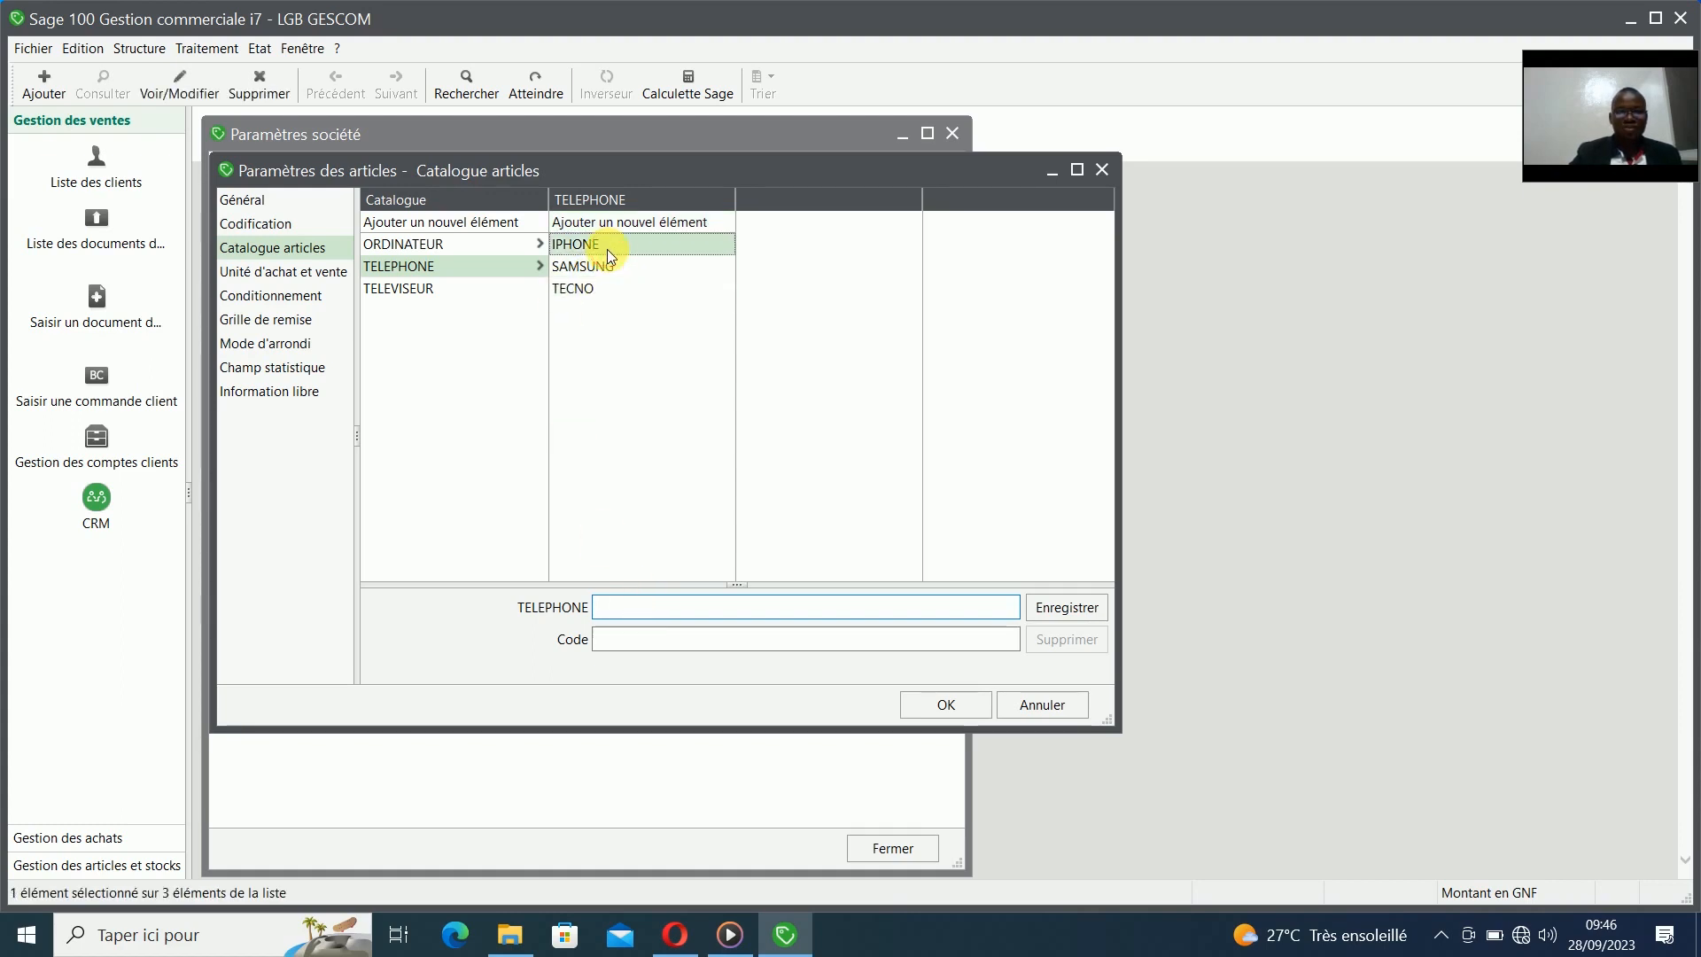
pyautogui.click(827, 225)
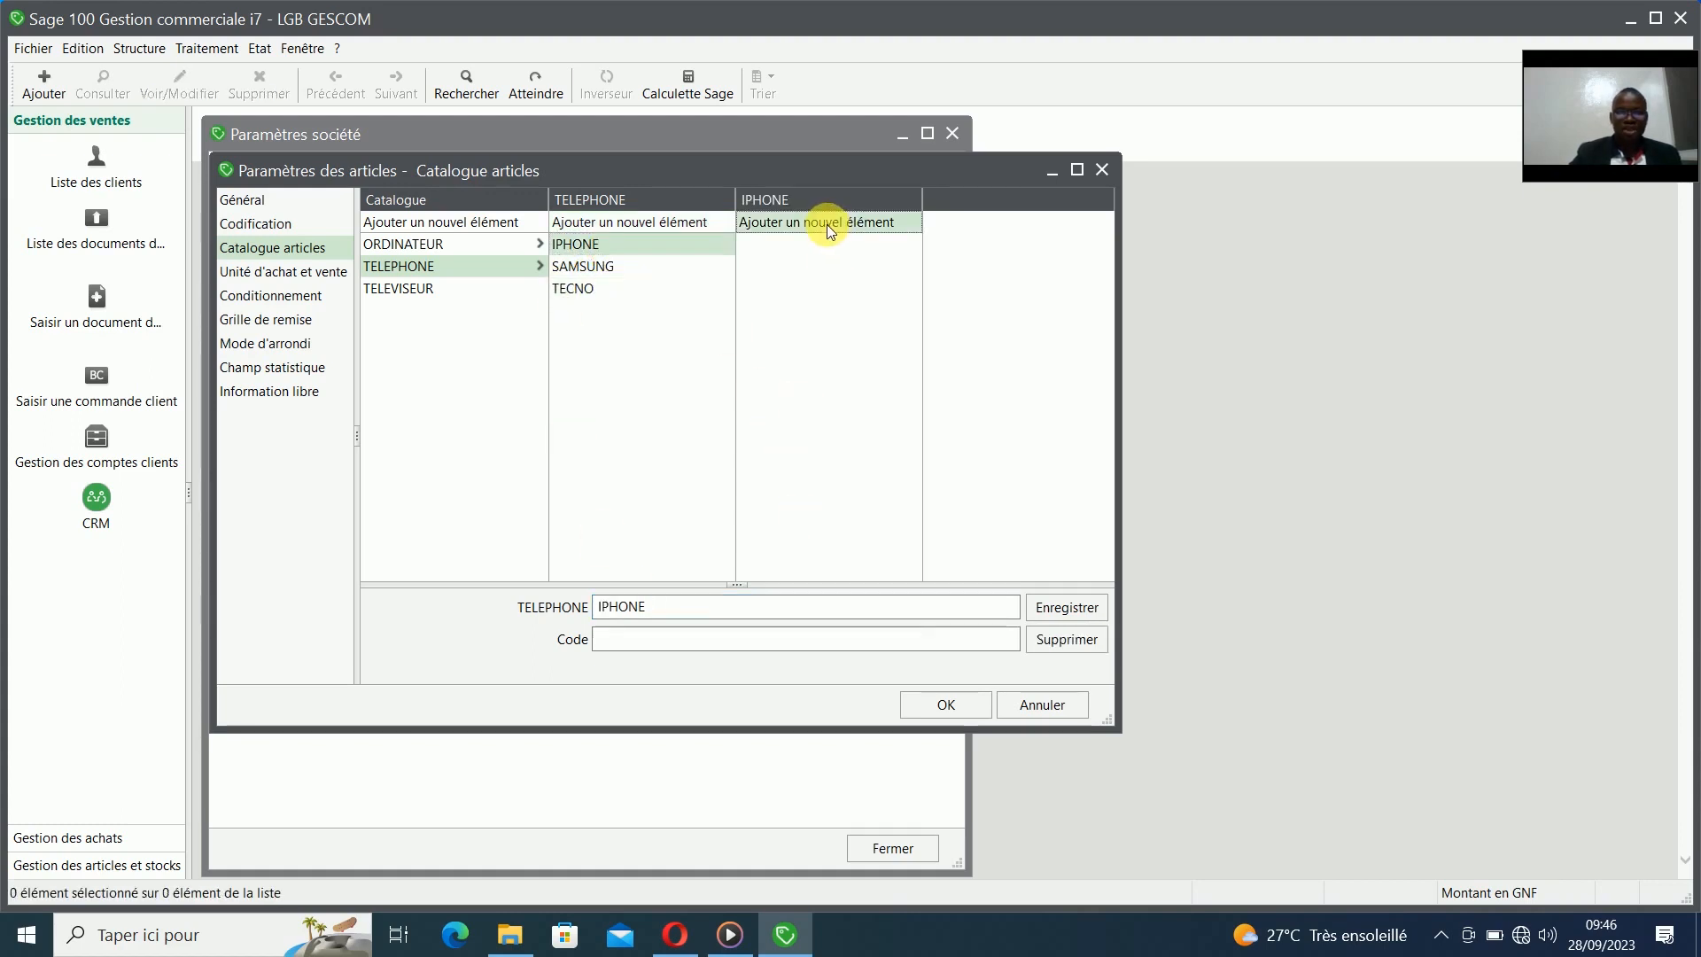
pyautogui.click(607, 607)
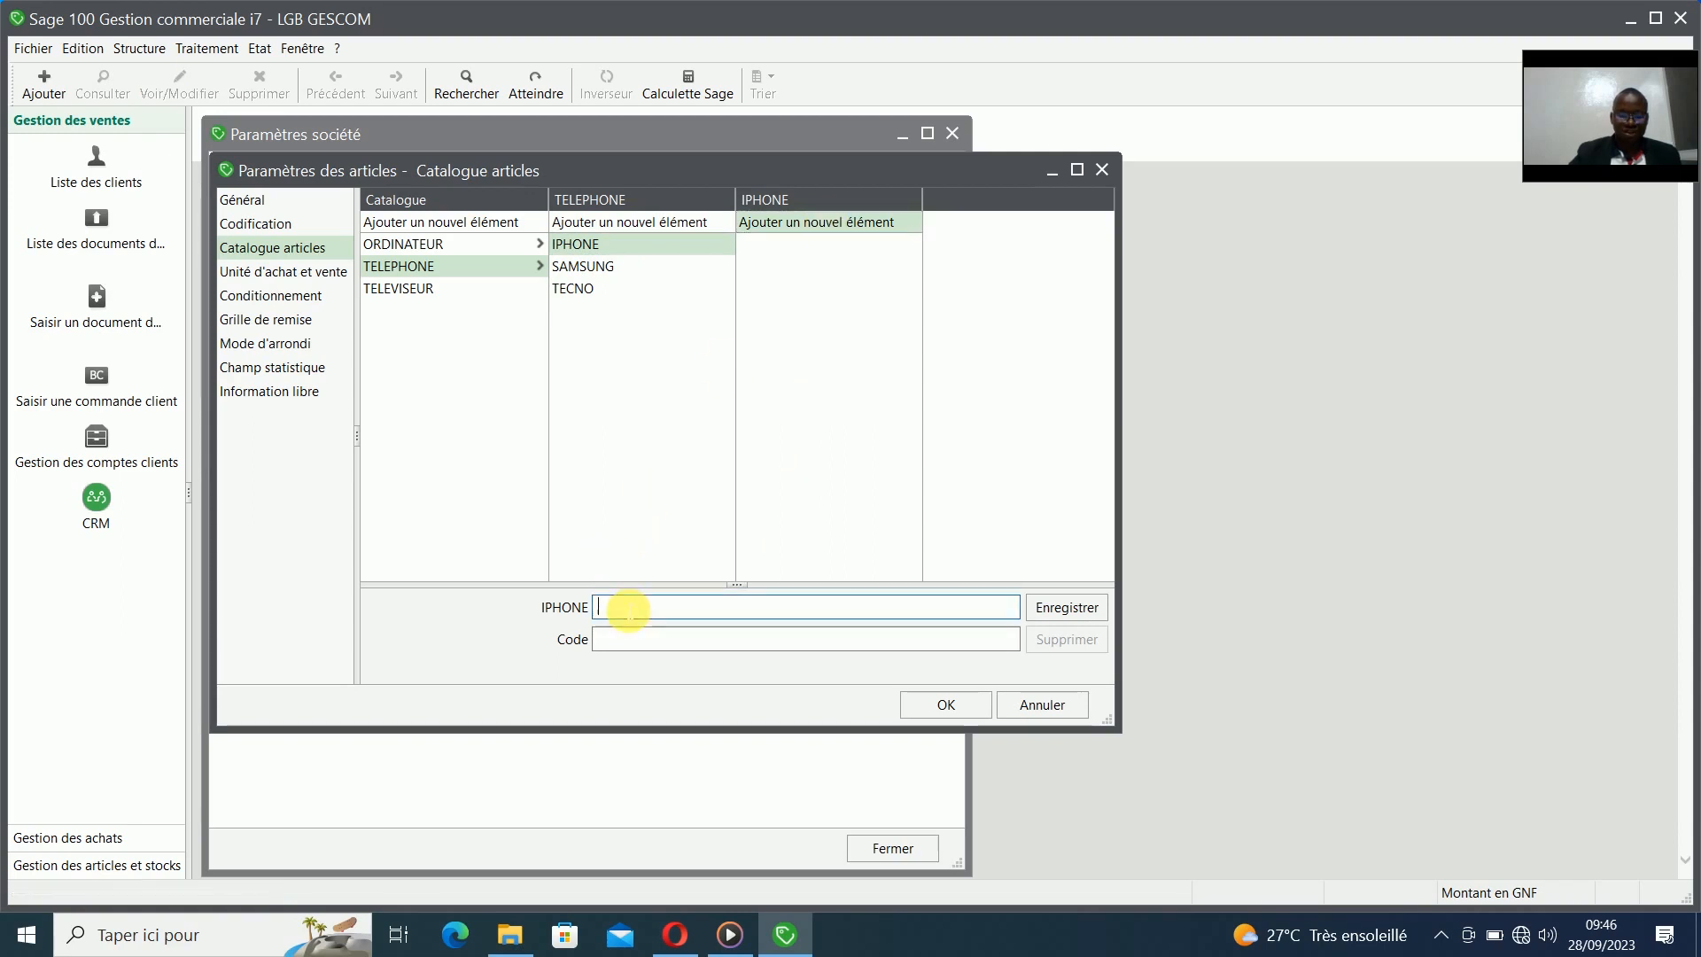
pyautogui.write('IP')
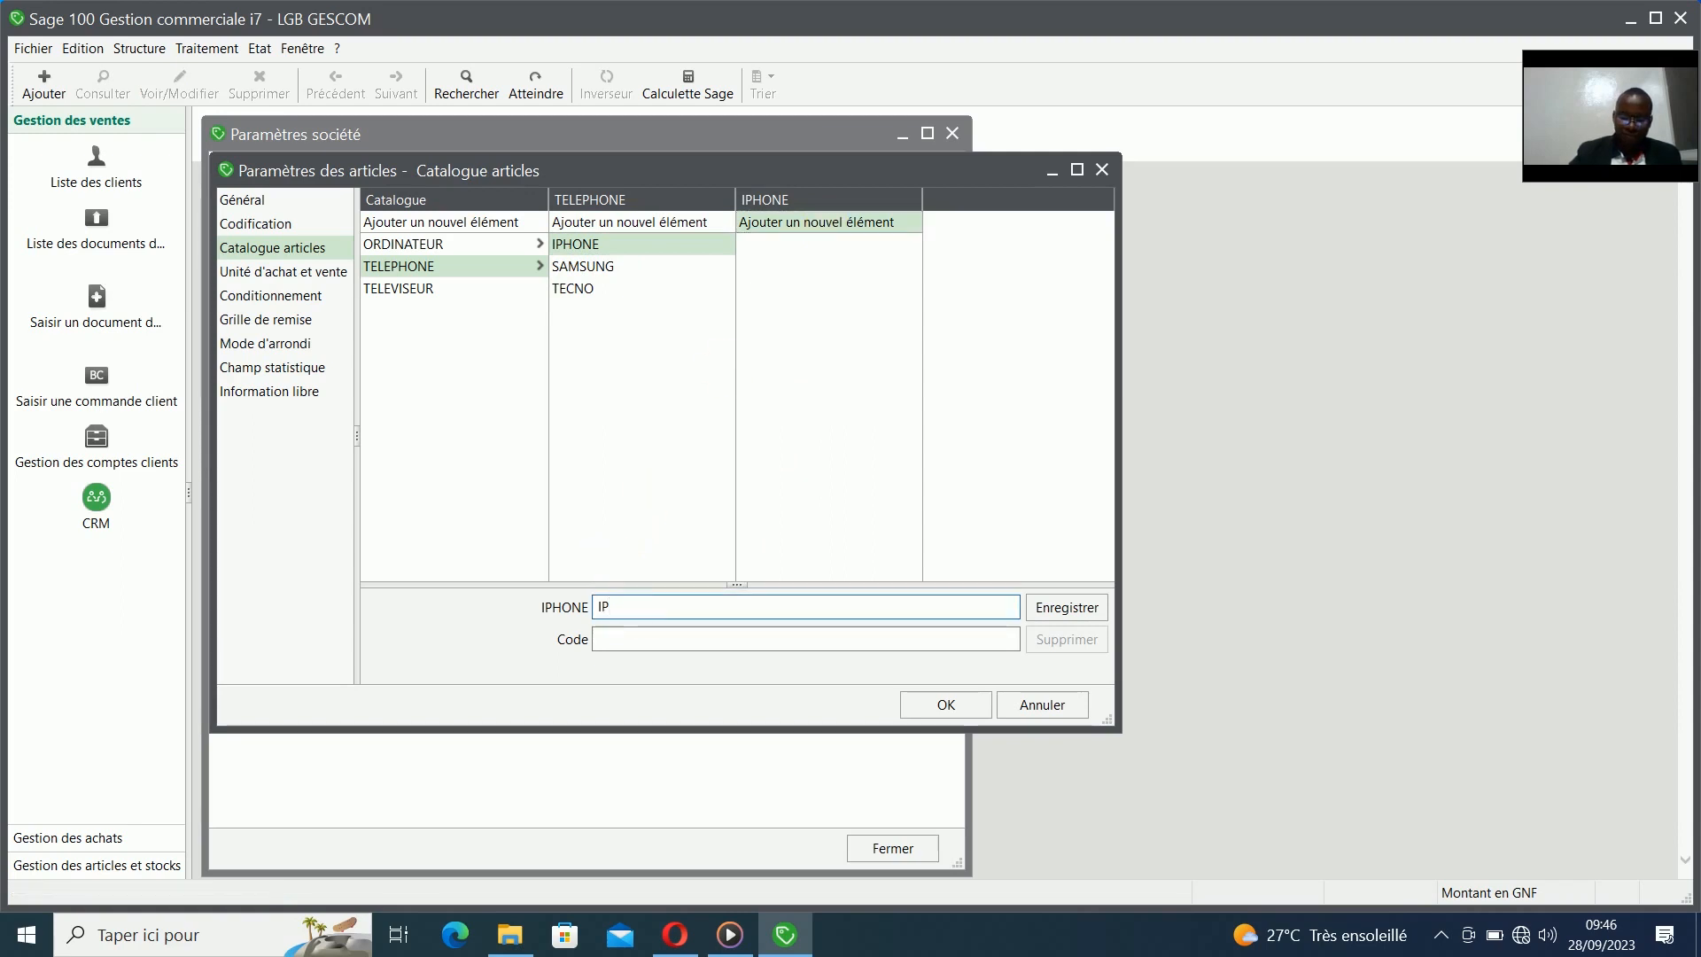
pyautogui.write(' 6')
pyautogui.press('Return')
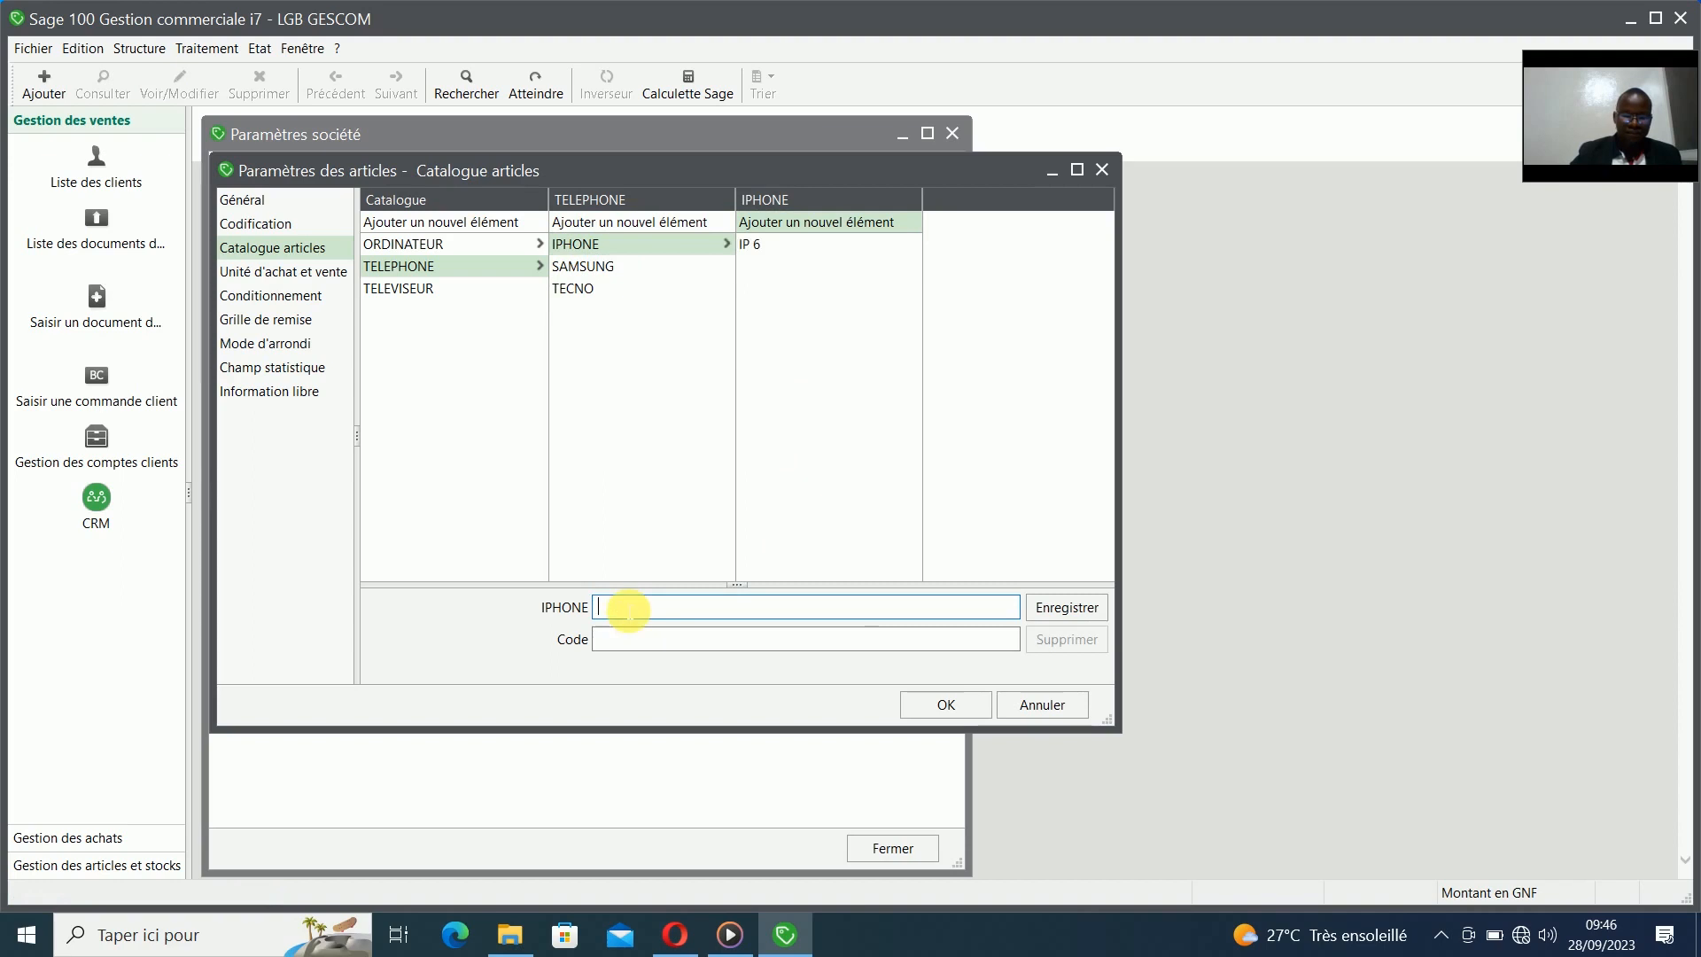
# - Add elements IP 9 and IP 13 without codes under IPHONE, and review the TELEPHONE hierarchy
pyautogui.write('IP')
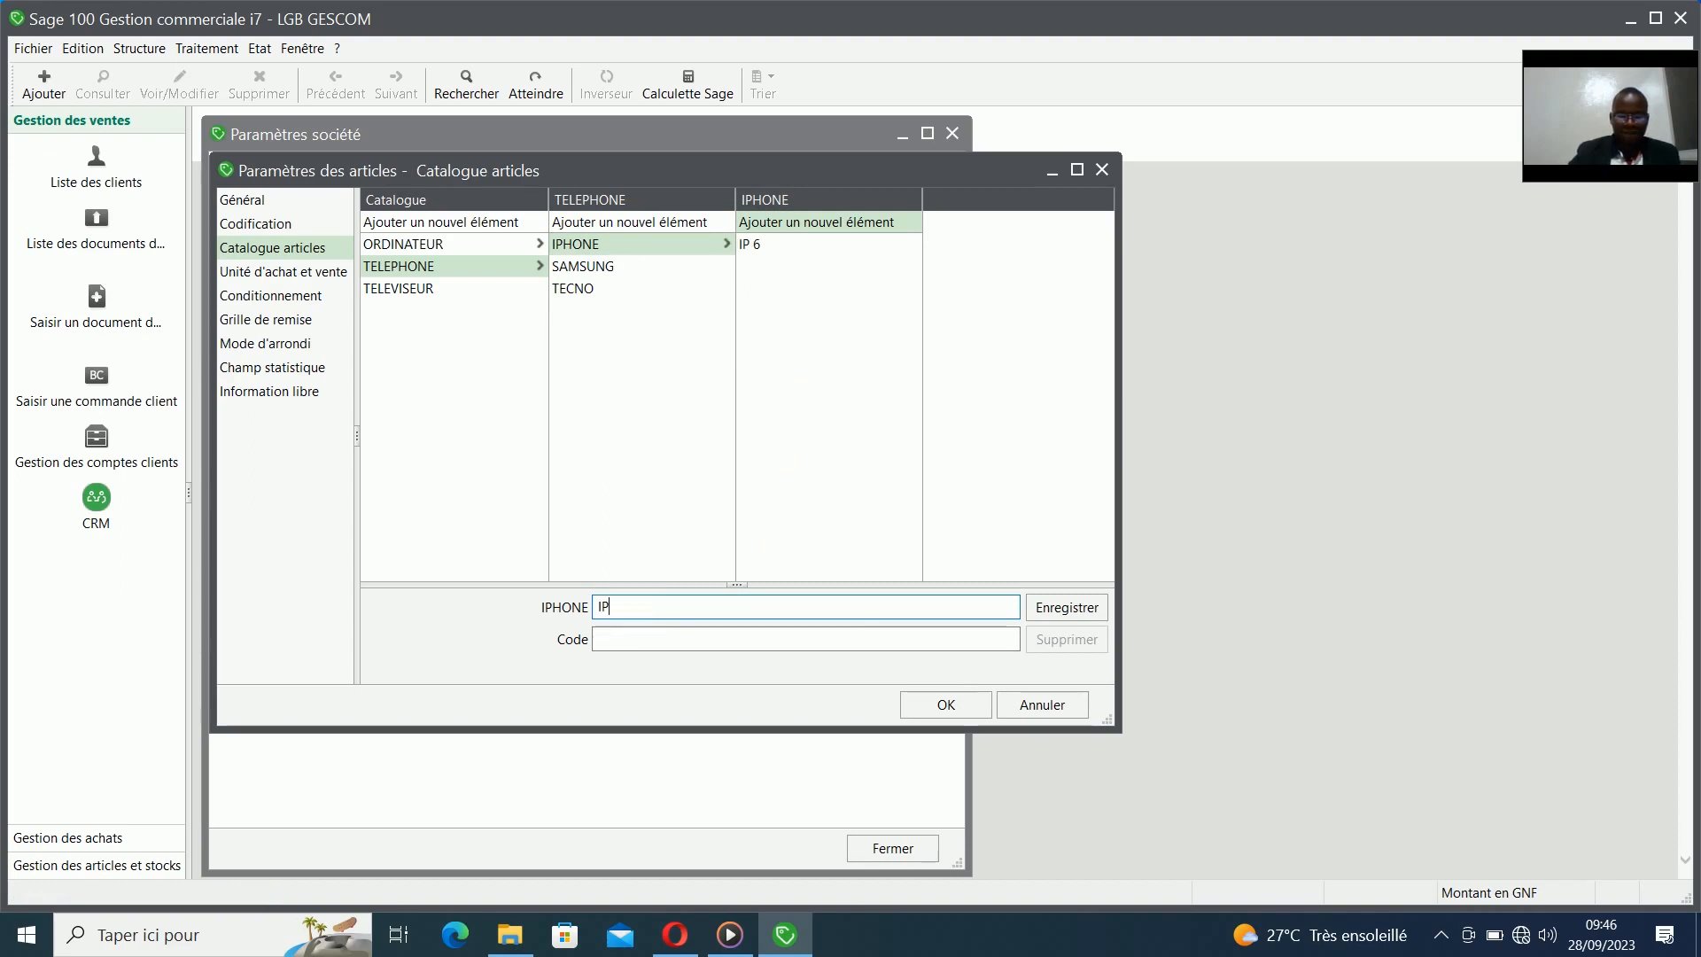
pyautogui.write(' 9')
pyautogui.press('Return')
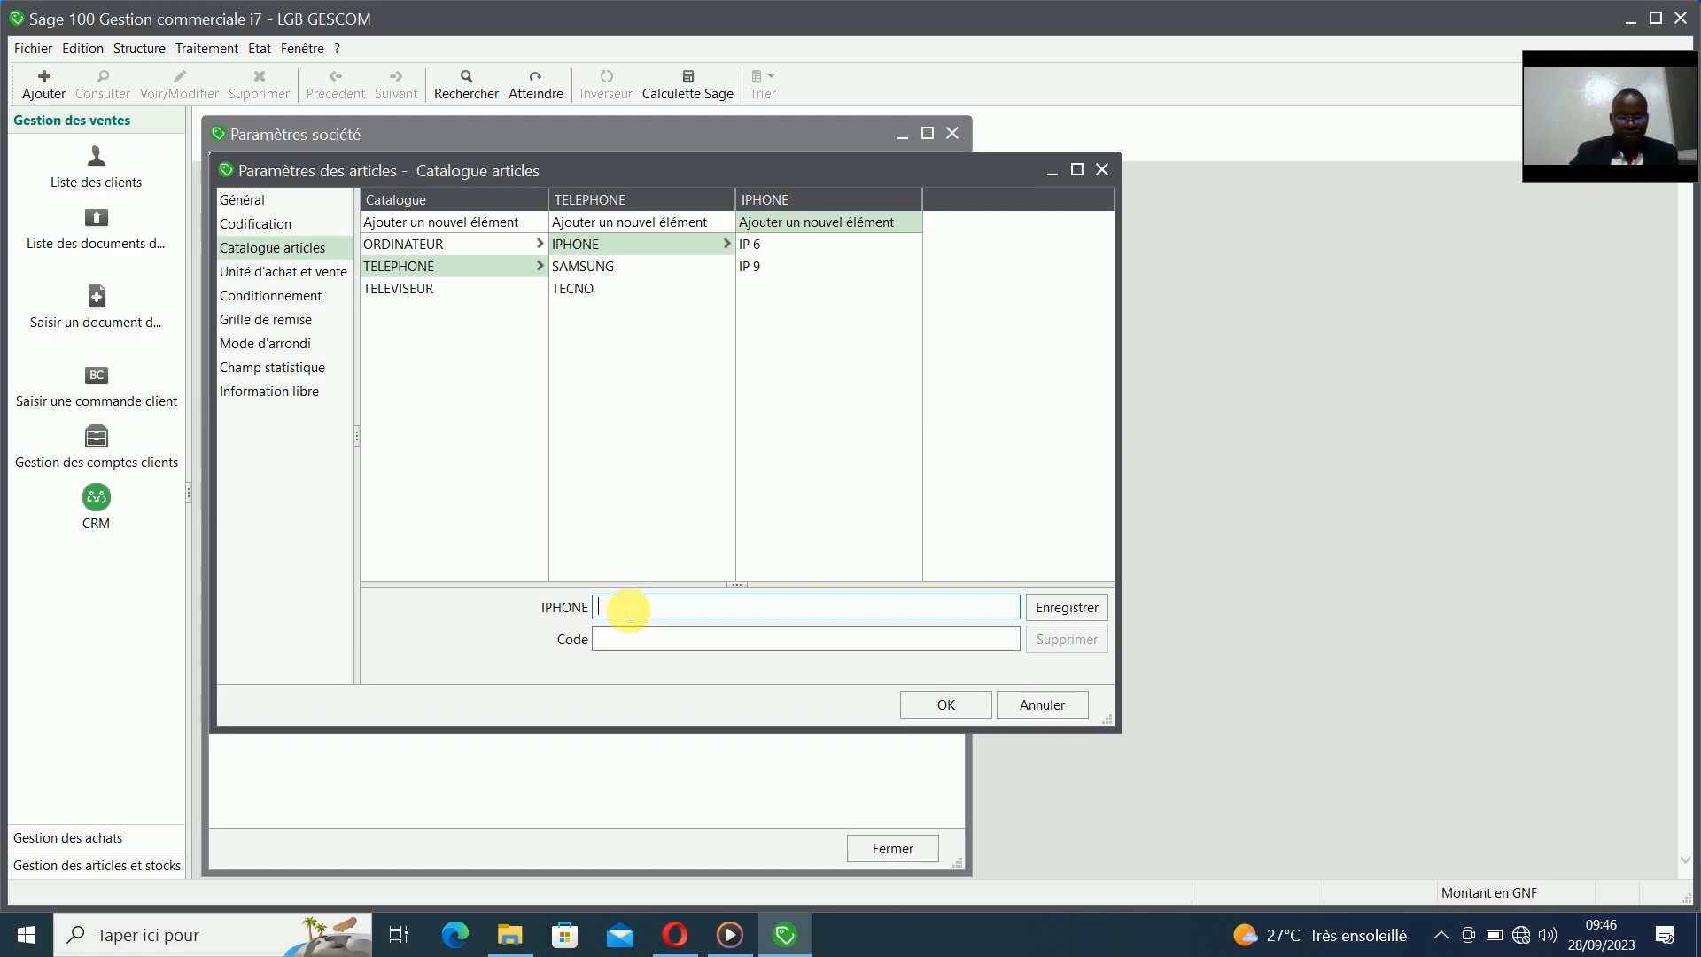
pyautogui.write('IP 13')
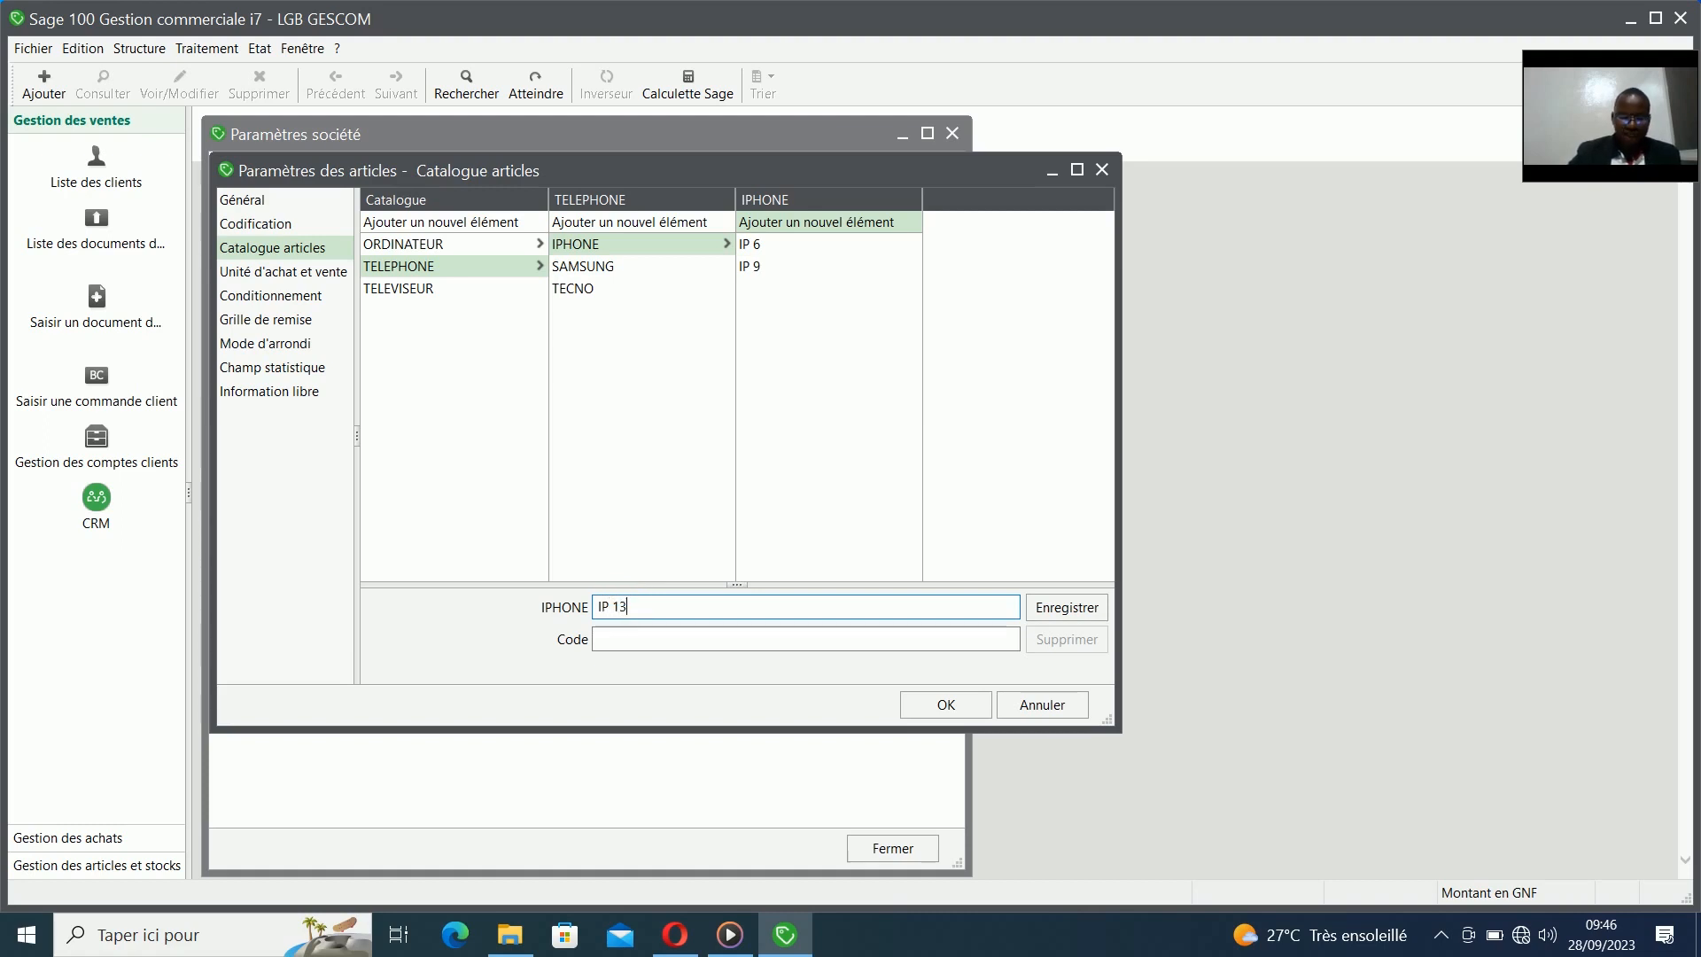
pyautogui.press('Return')
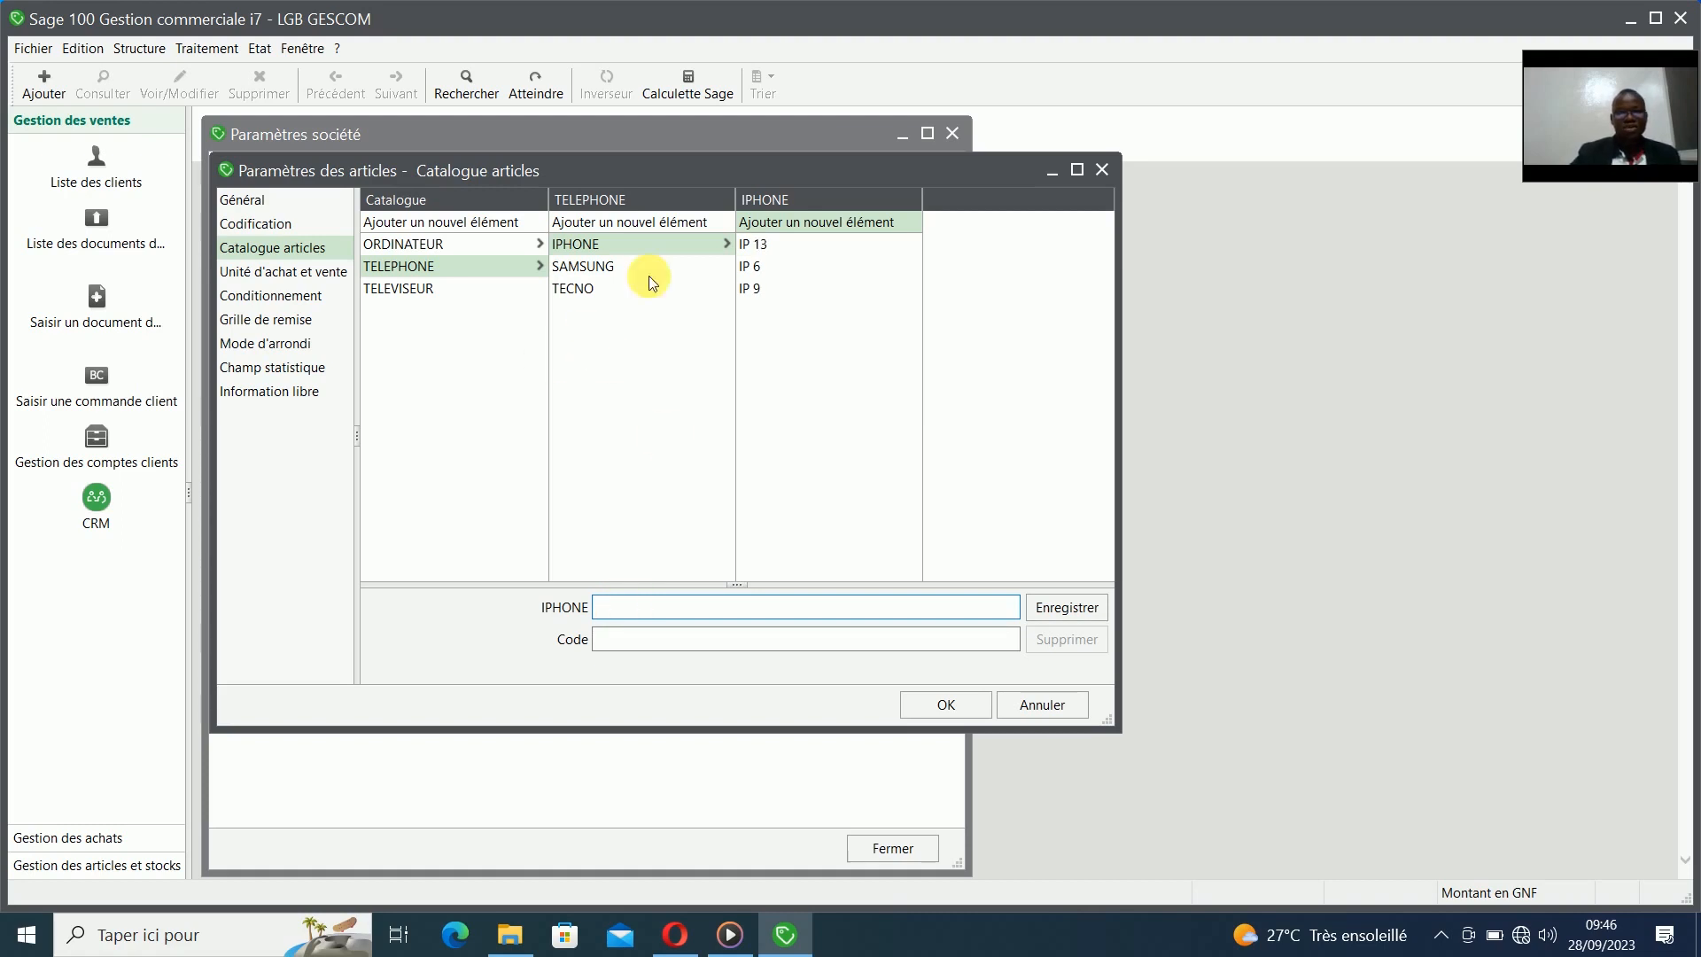
pyautogui.click(447, 268)
pyautogui.click(444, 264)
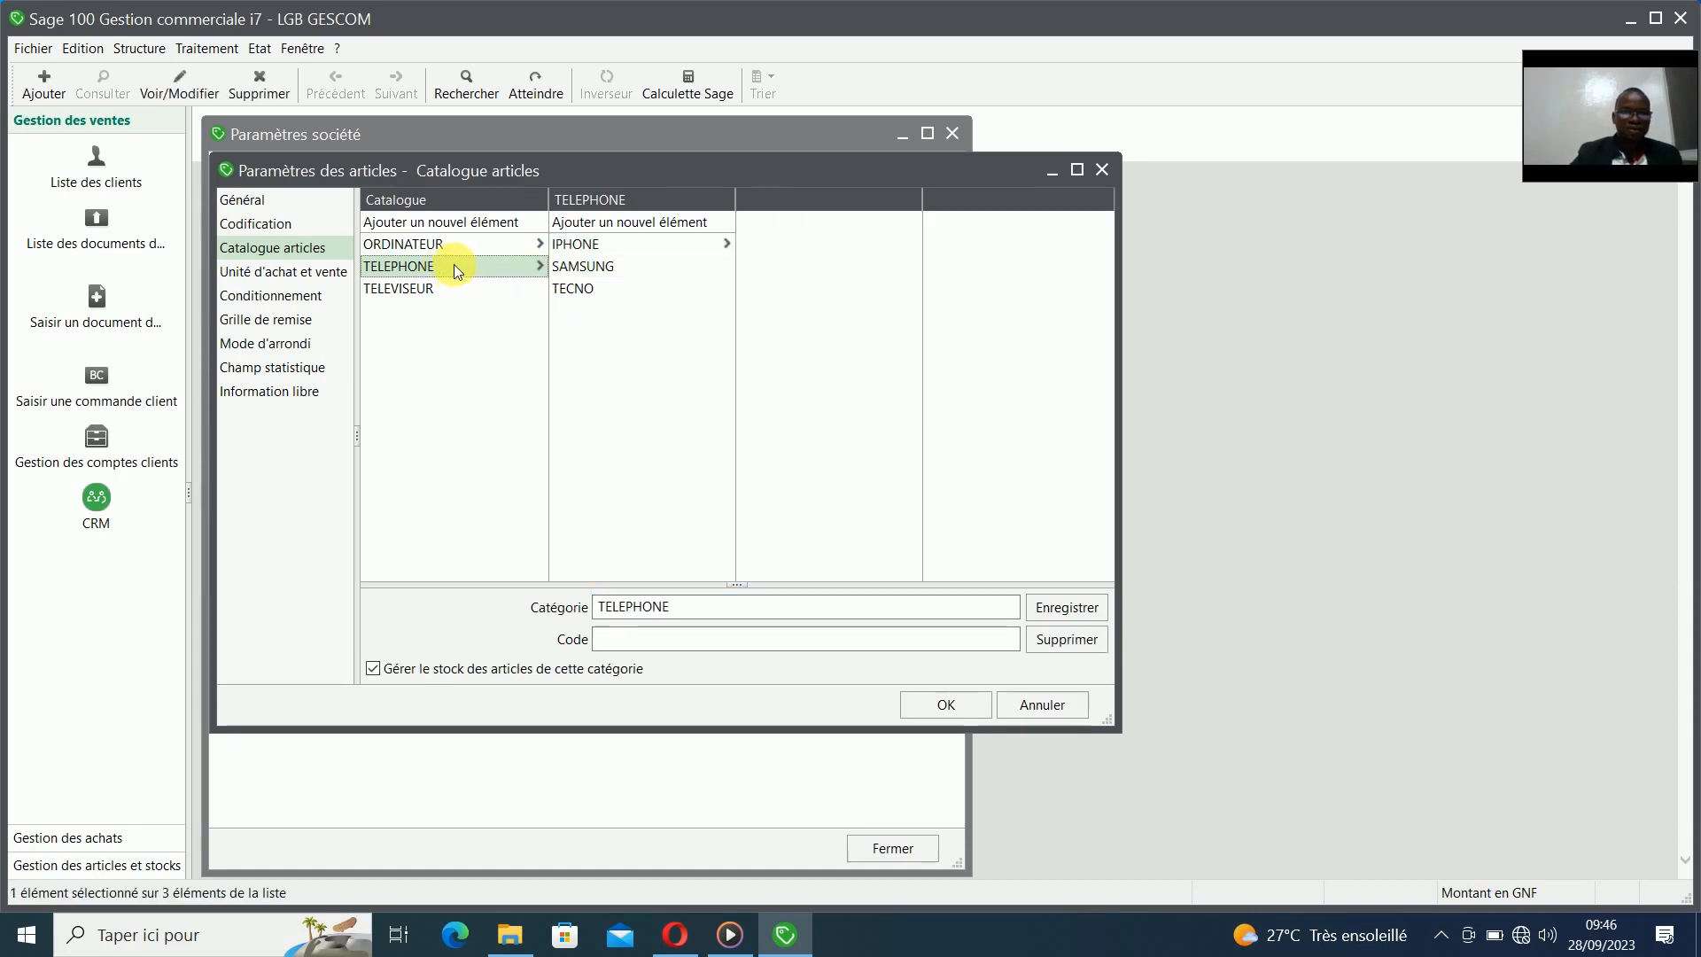
pyautogui.click(593, 246)
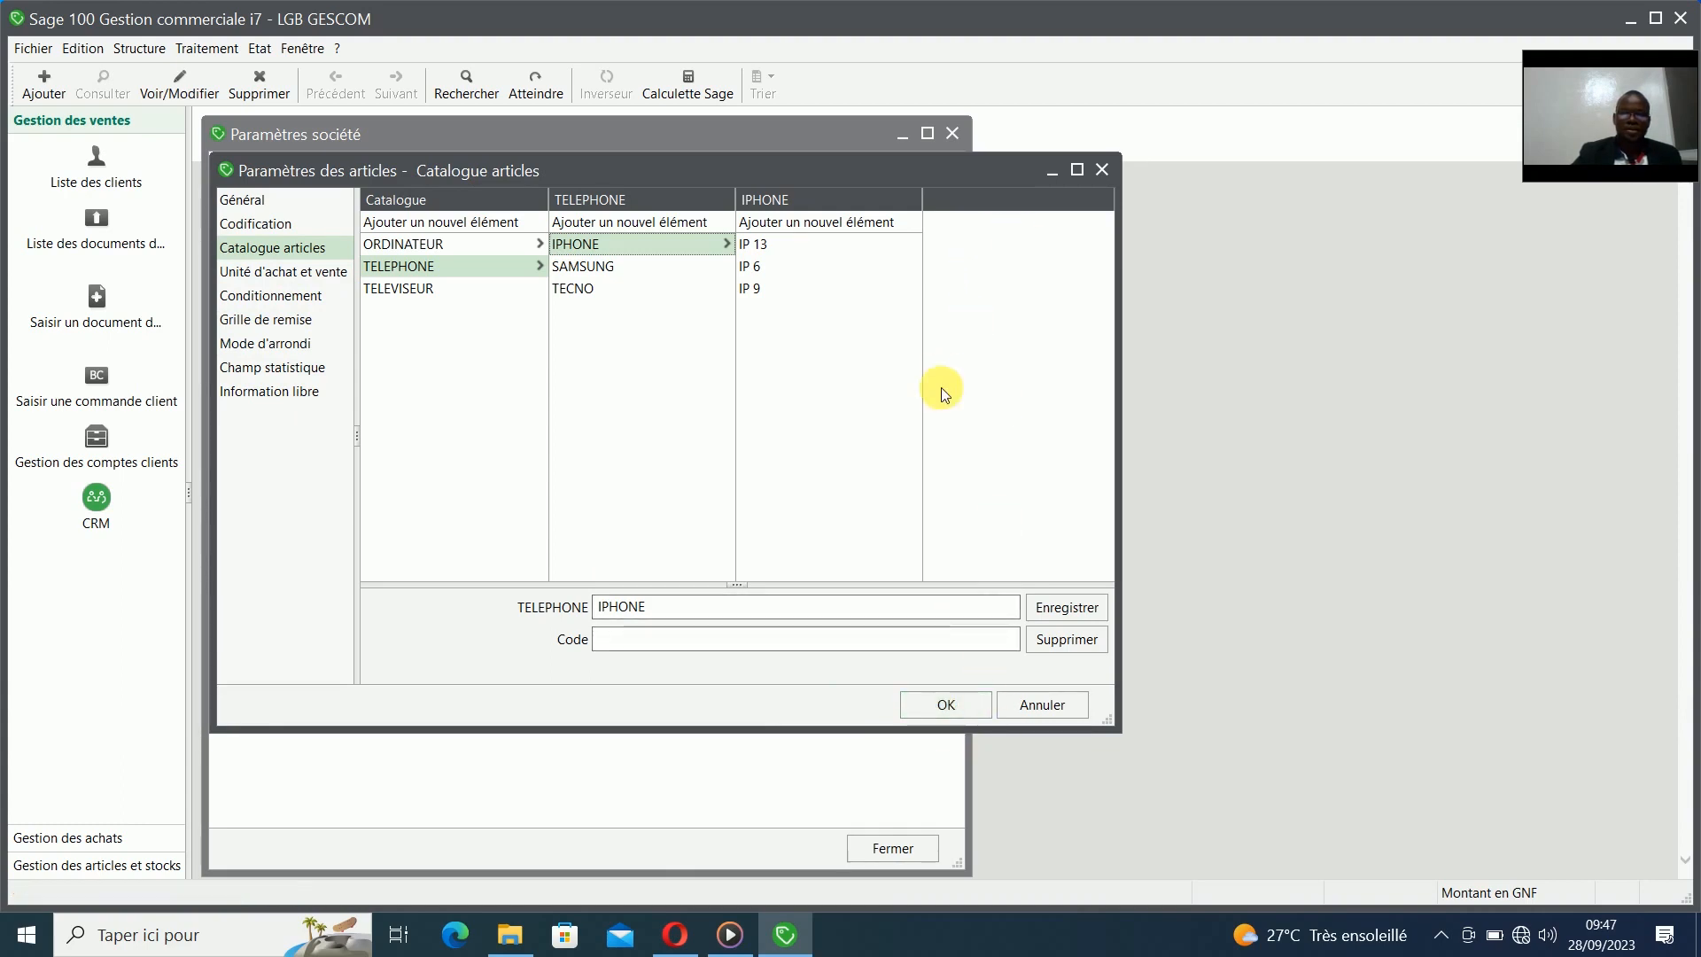
pyautogui.click(300, 249)
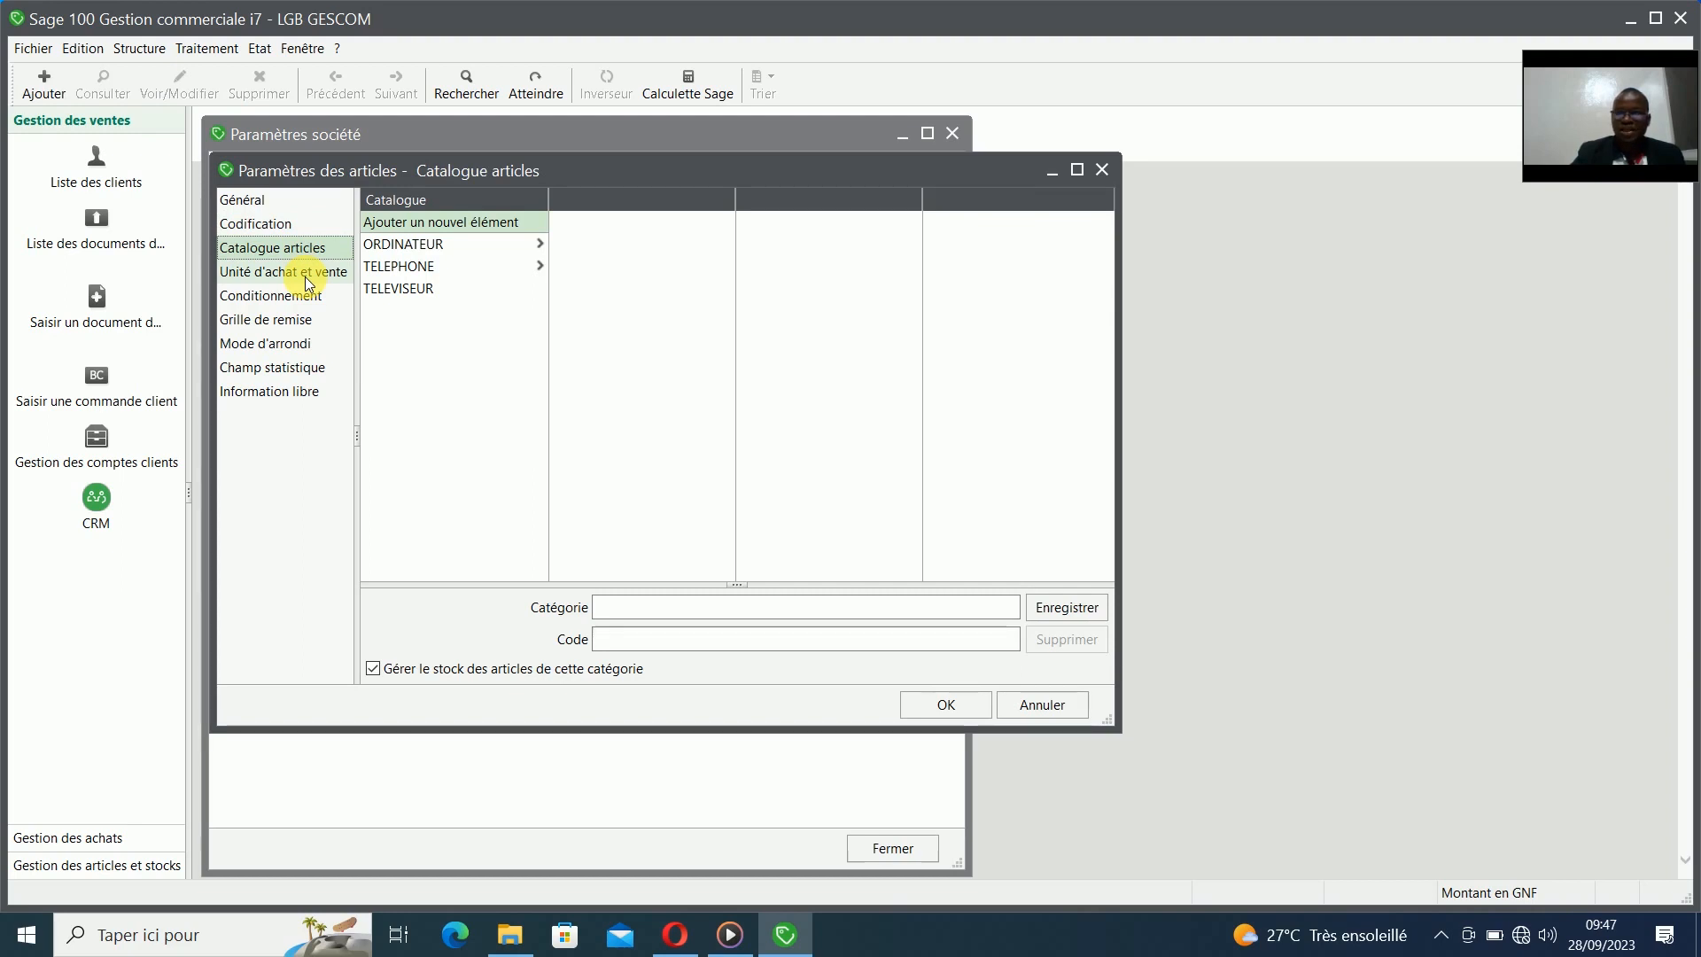
# - Add a purchase and sales unit named CARTON with EDI code CT (Carton) and save it
pyautogui.click(305, 276)
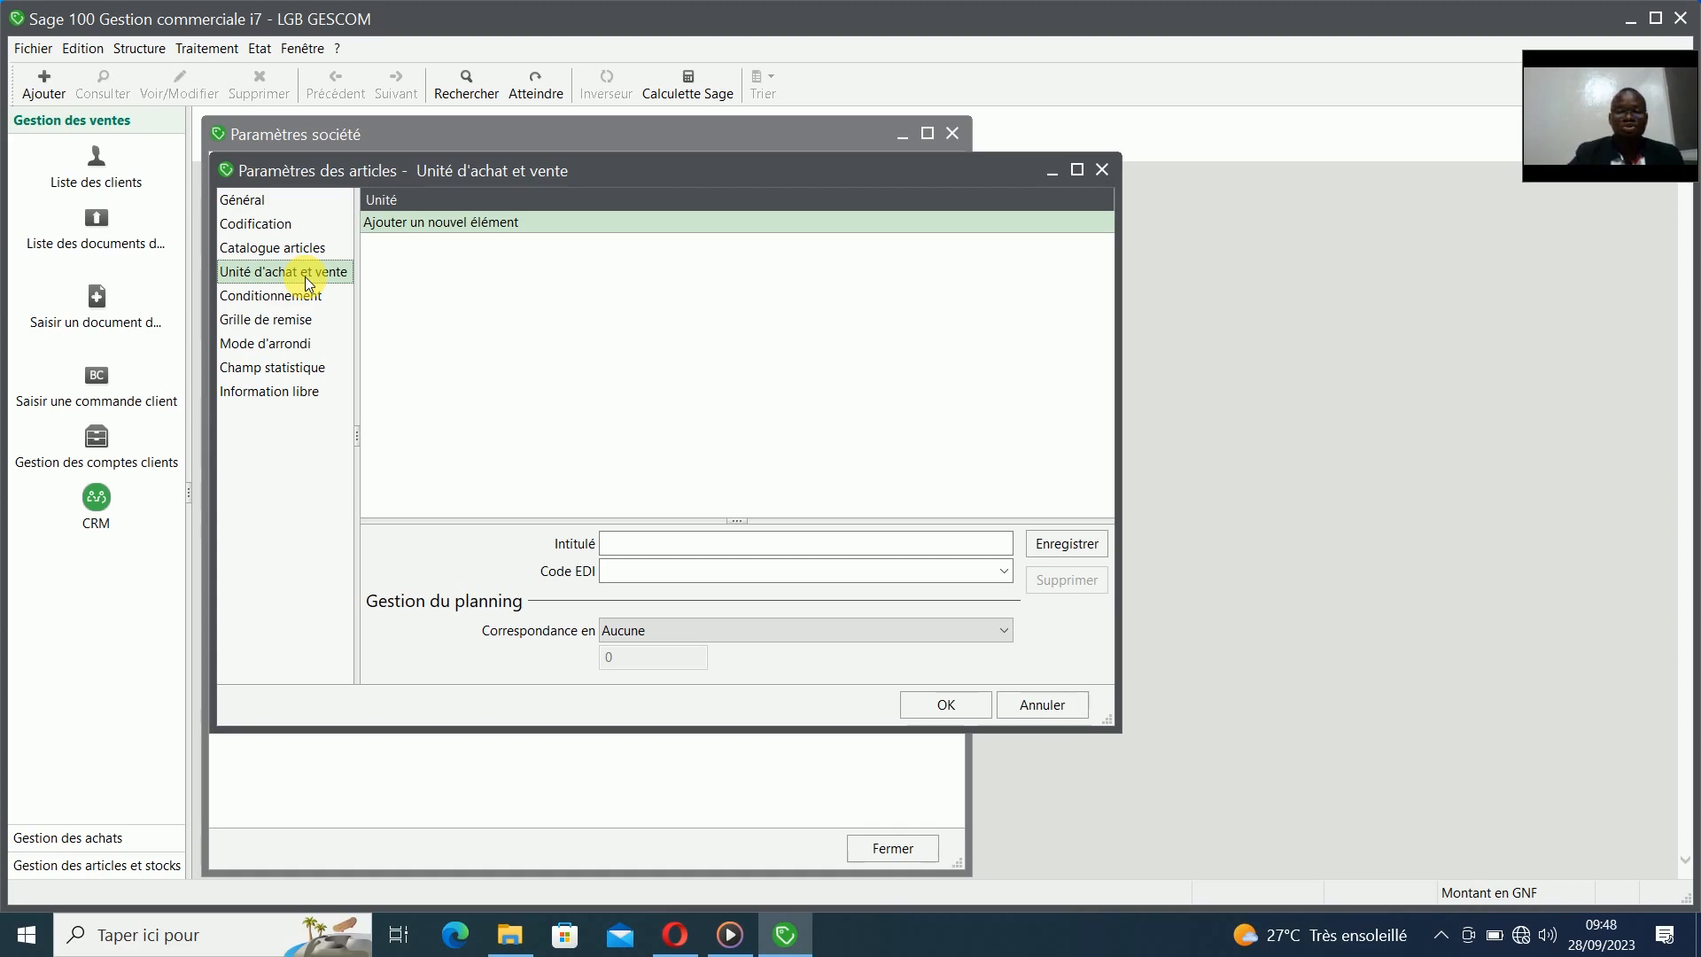
pyautogui.click(675, 544)
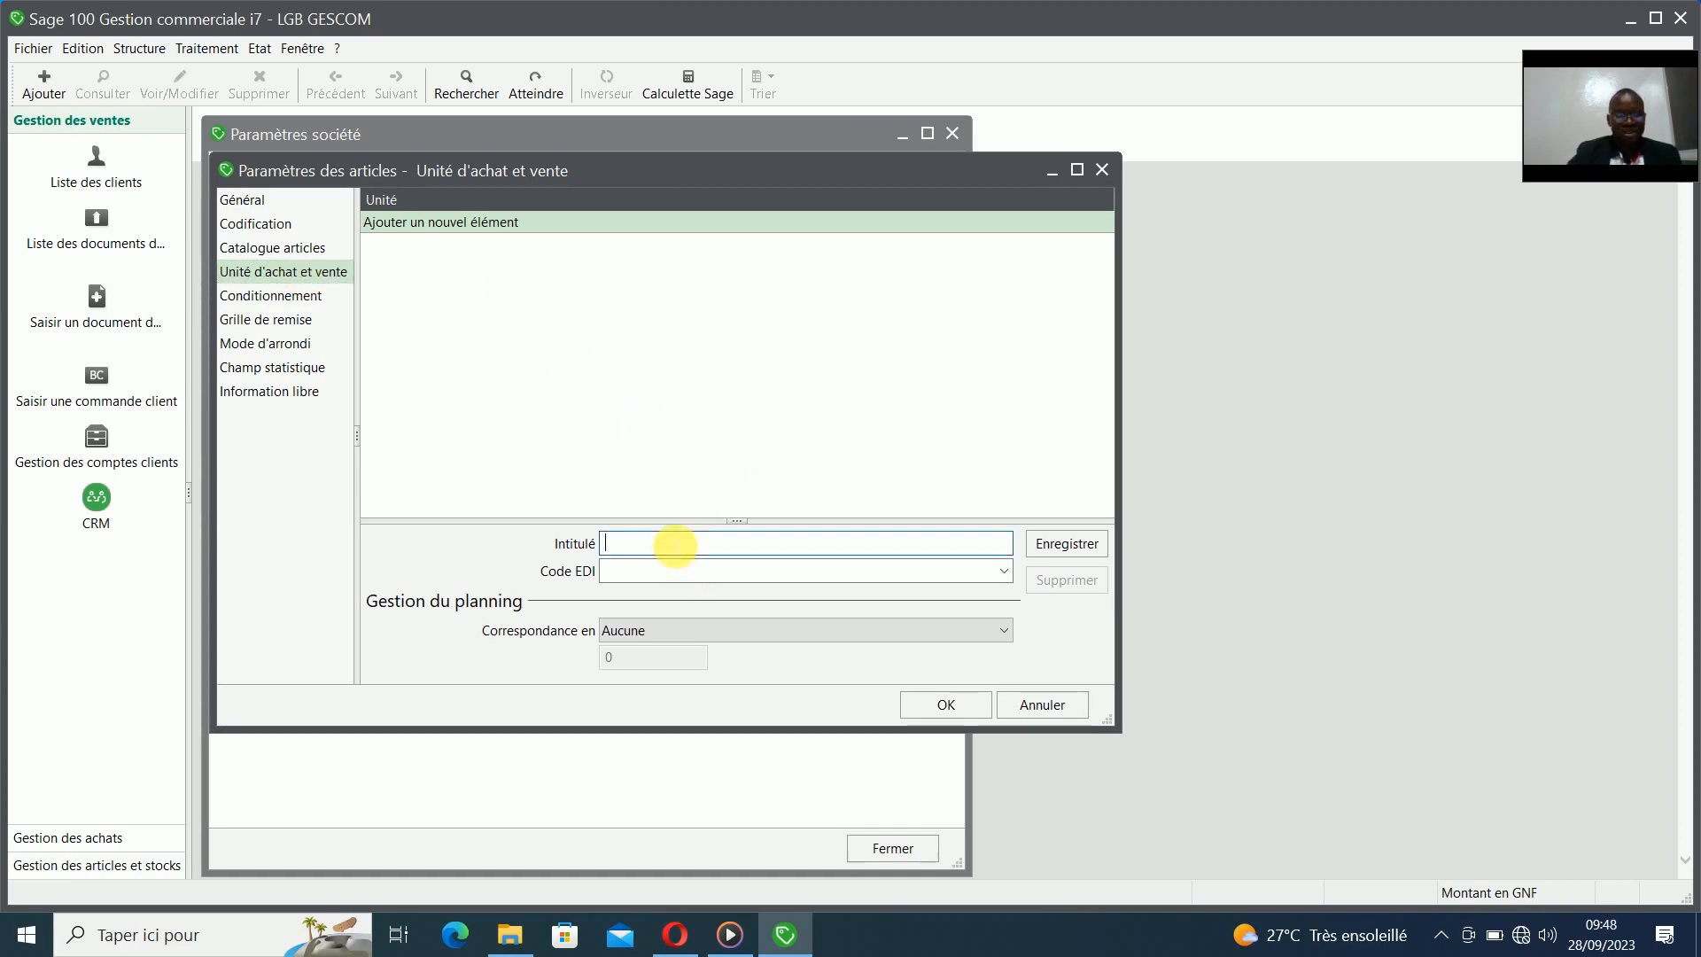
pyautogui.write('CARTON')
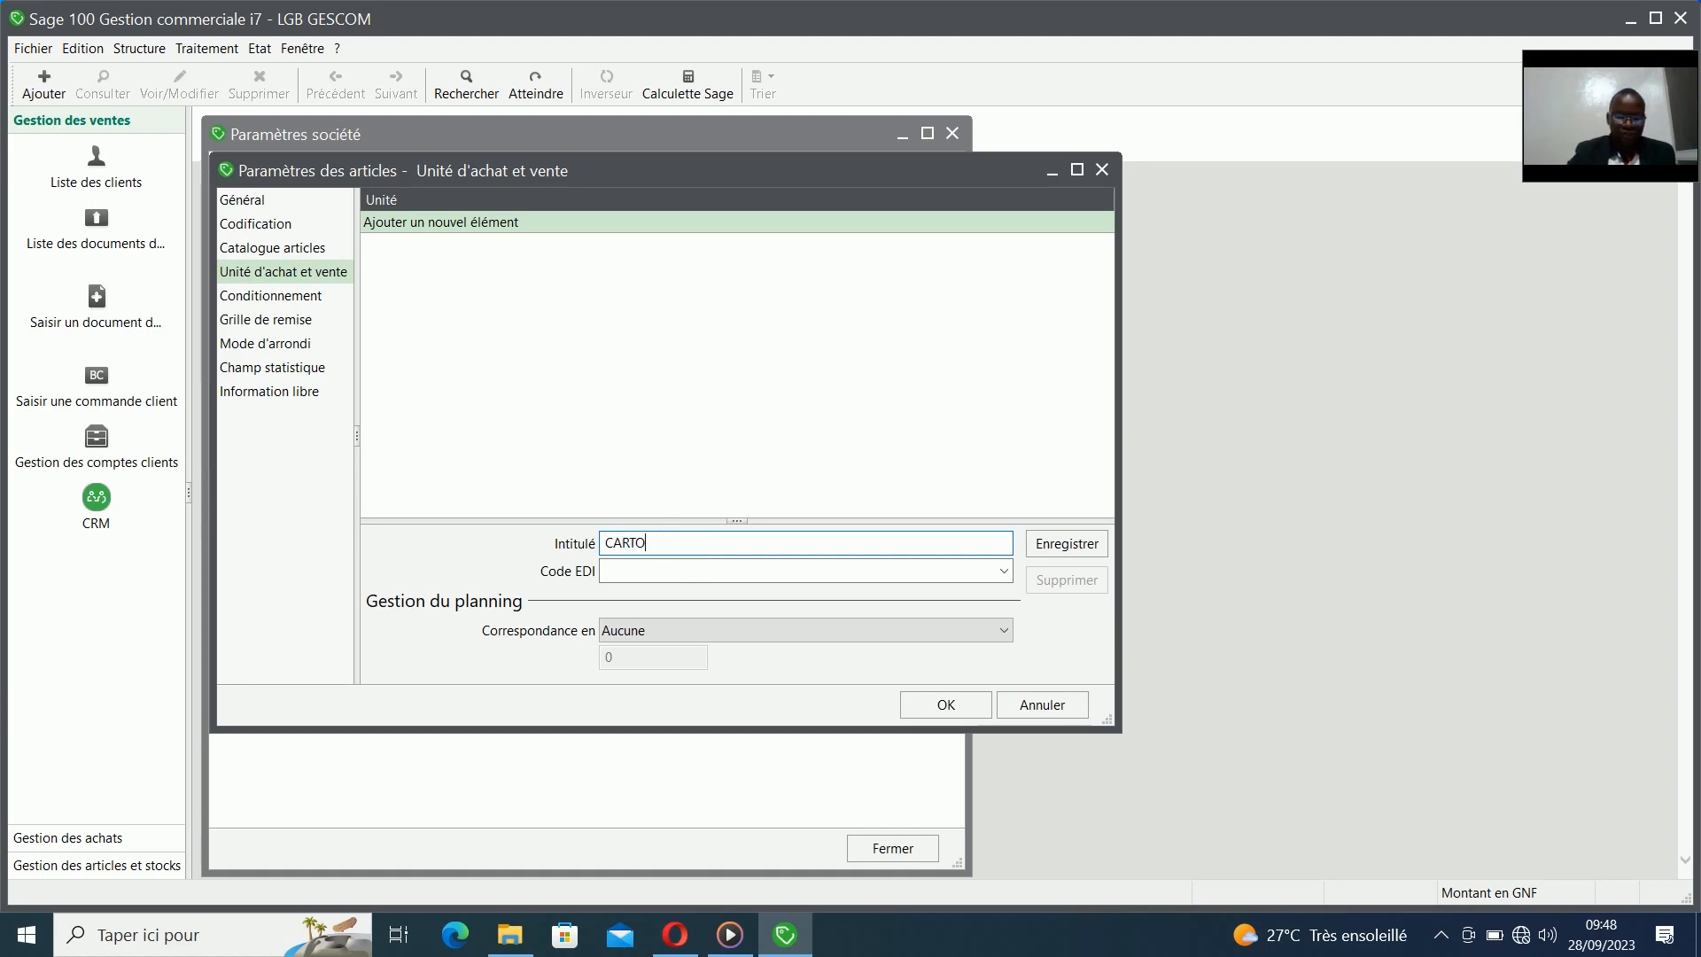
pyautogui.click(672, 576)
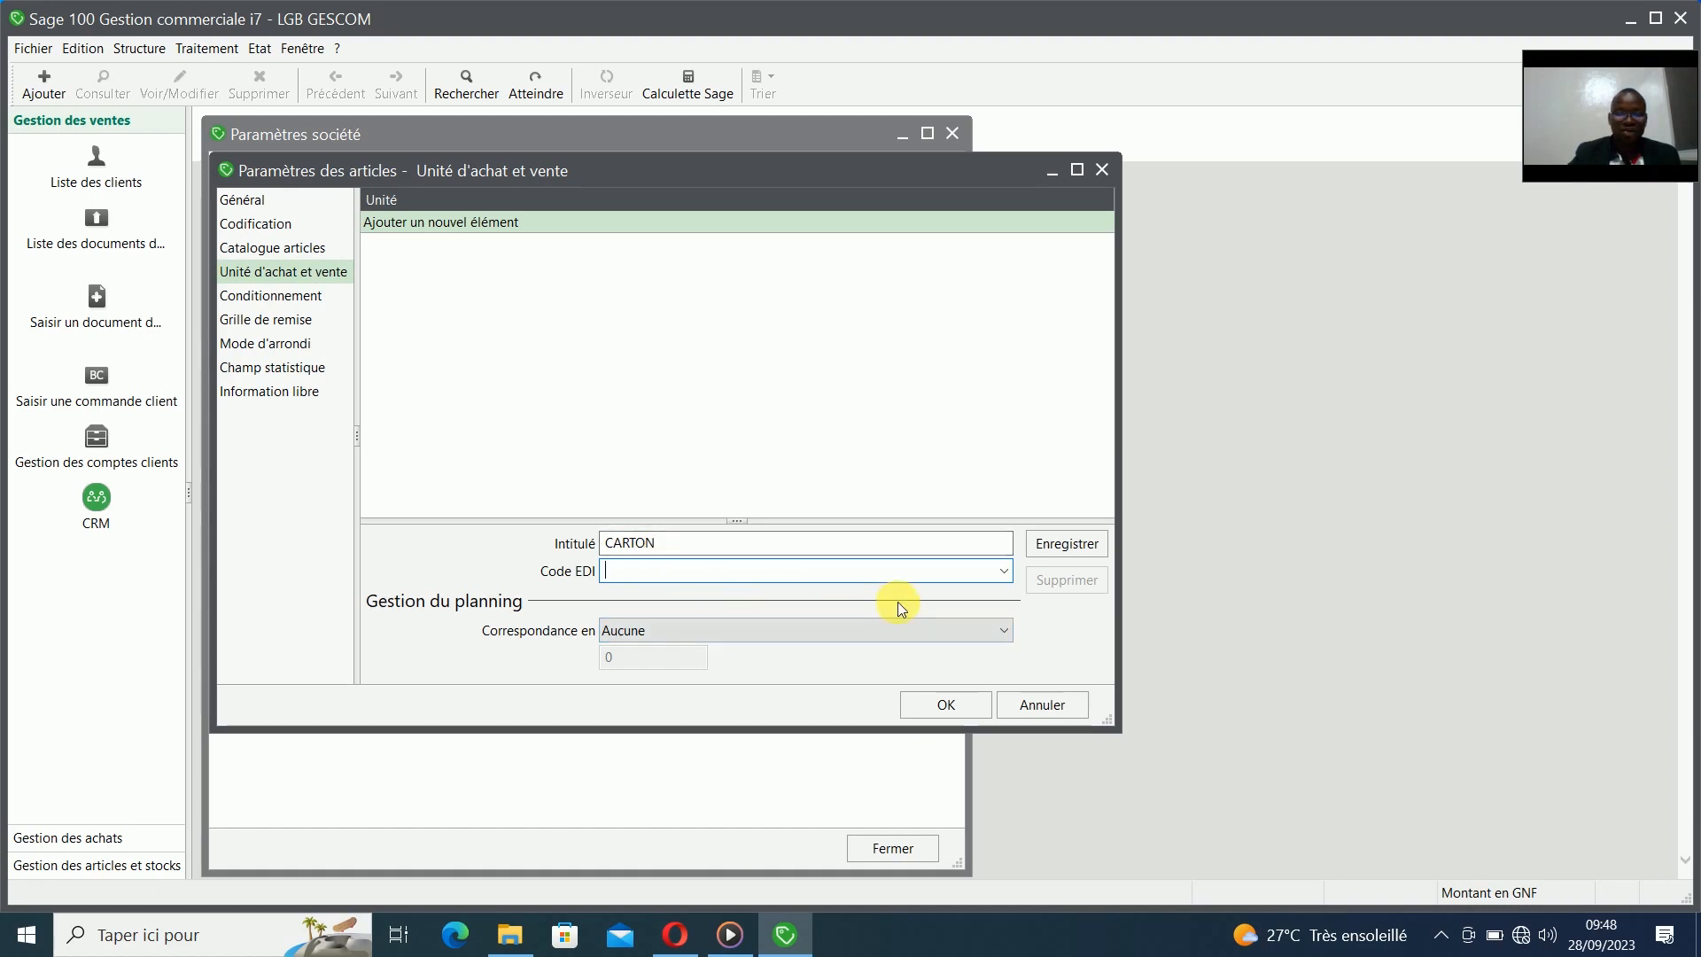
pyautogui.click(1005, 571)
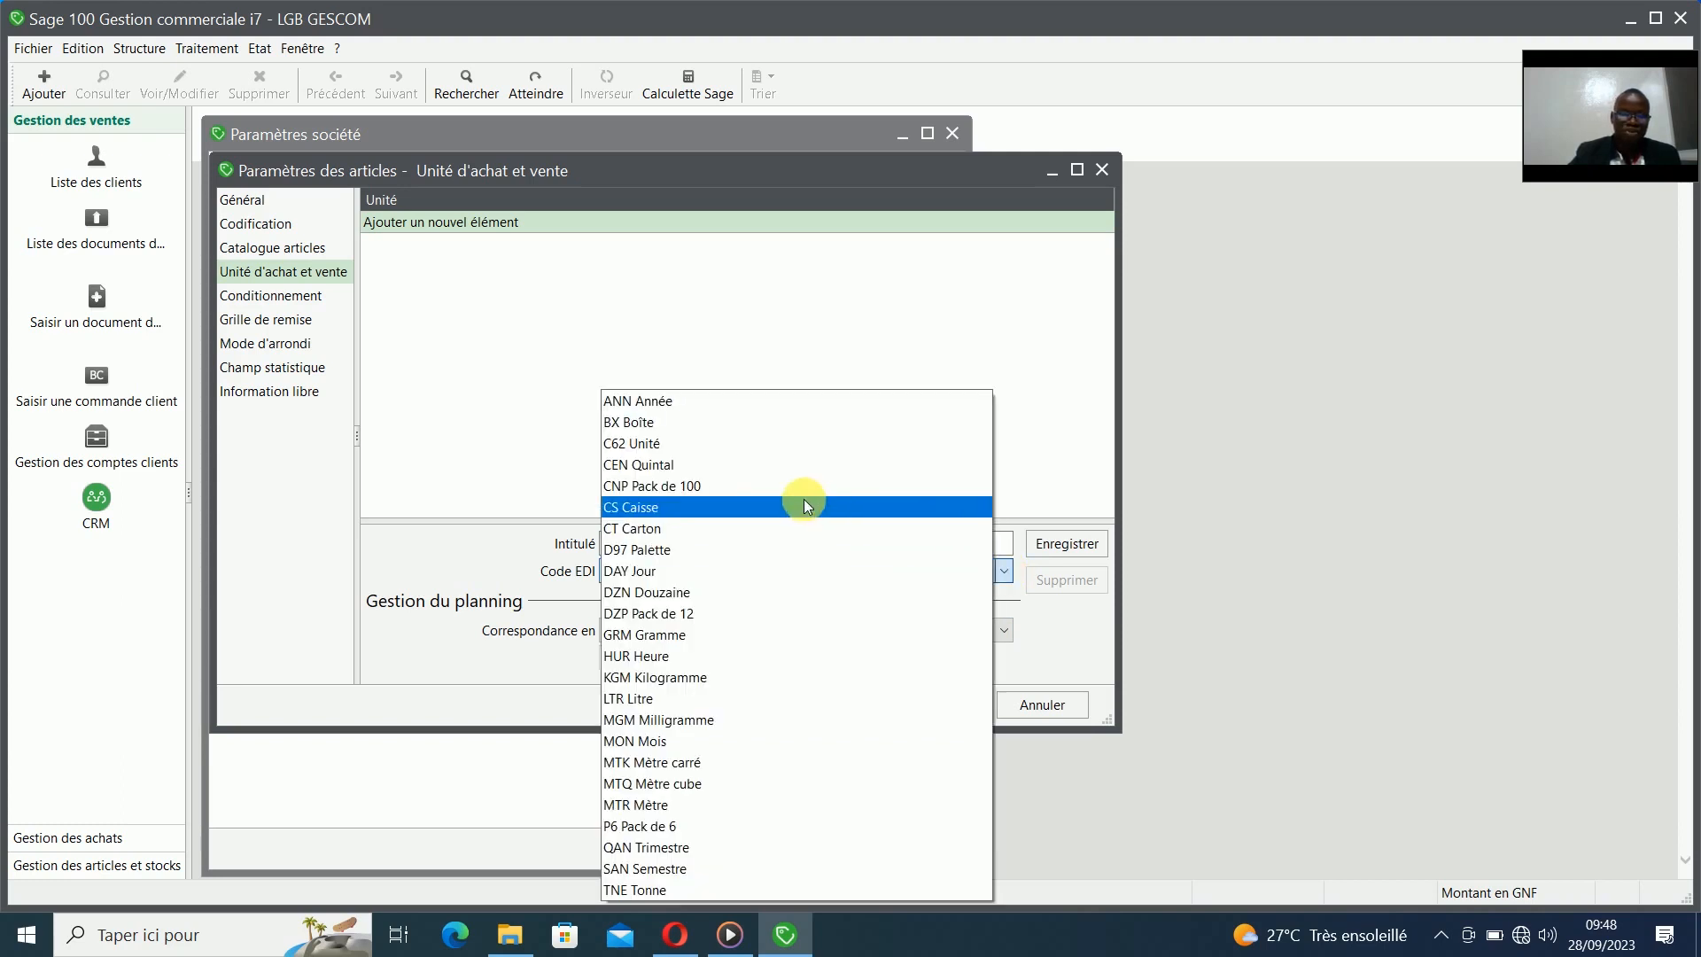
pyautogui.click(742, 529)
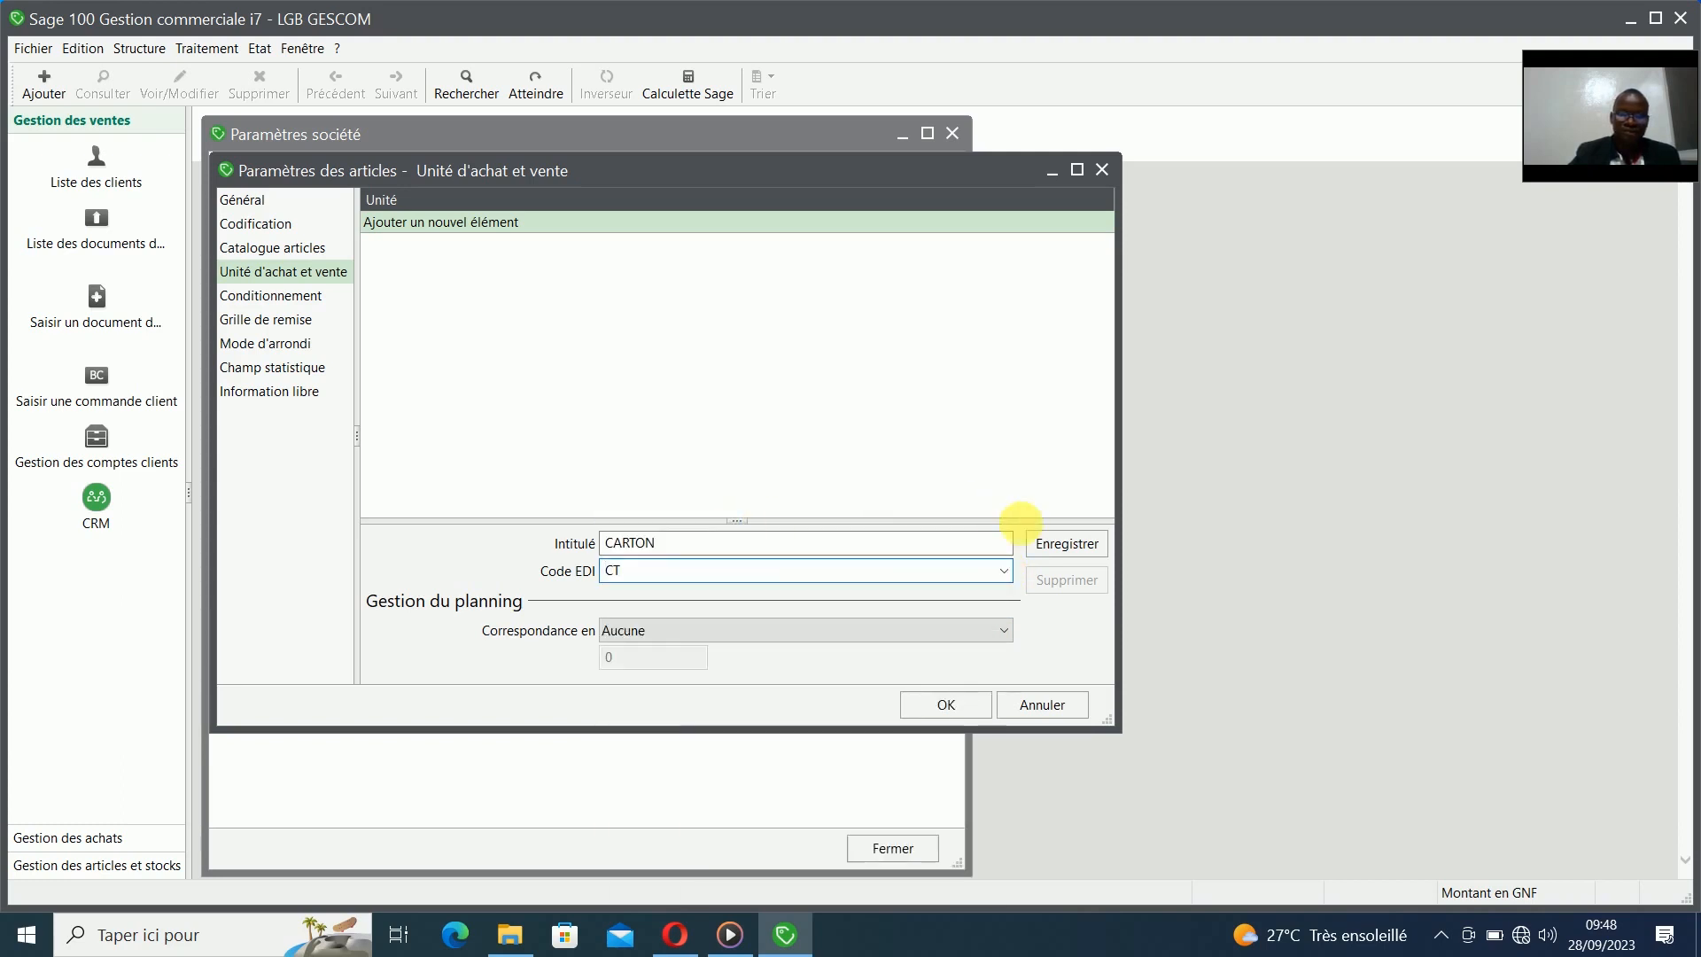
pyautogui.click(1077, 551)
# - Add a purchase and sales unit named UNITE with EDI code C62 (Unité) and save it
pyautogui.click(760, 543)
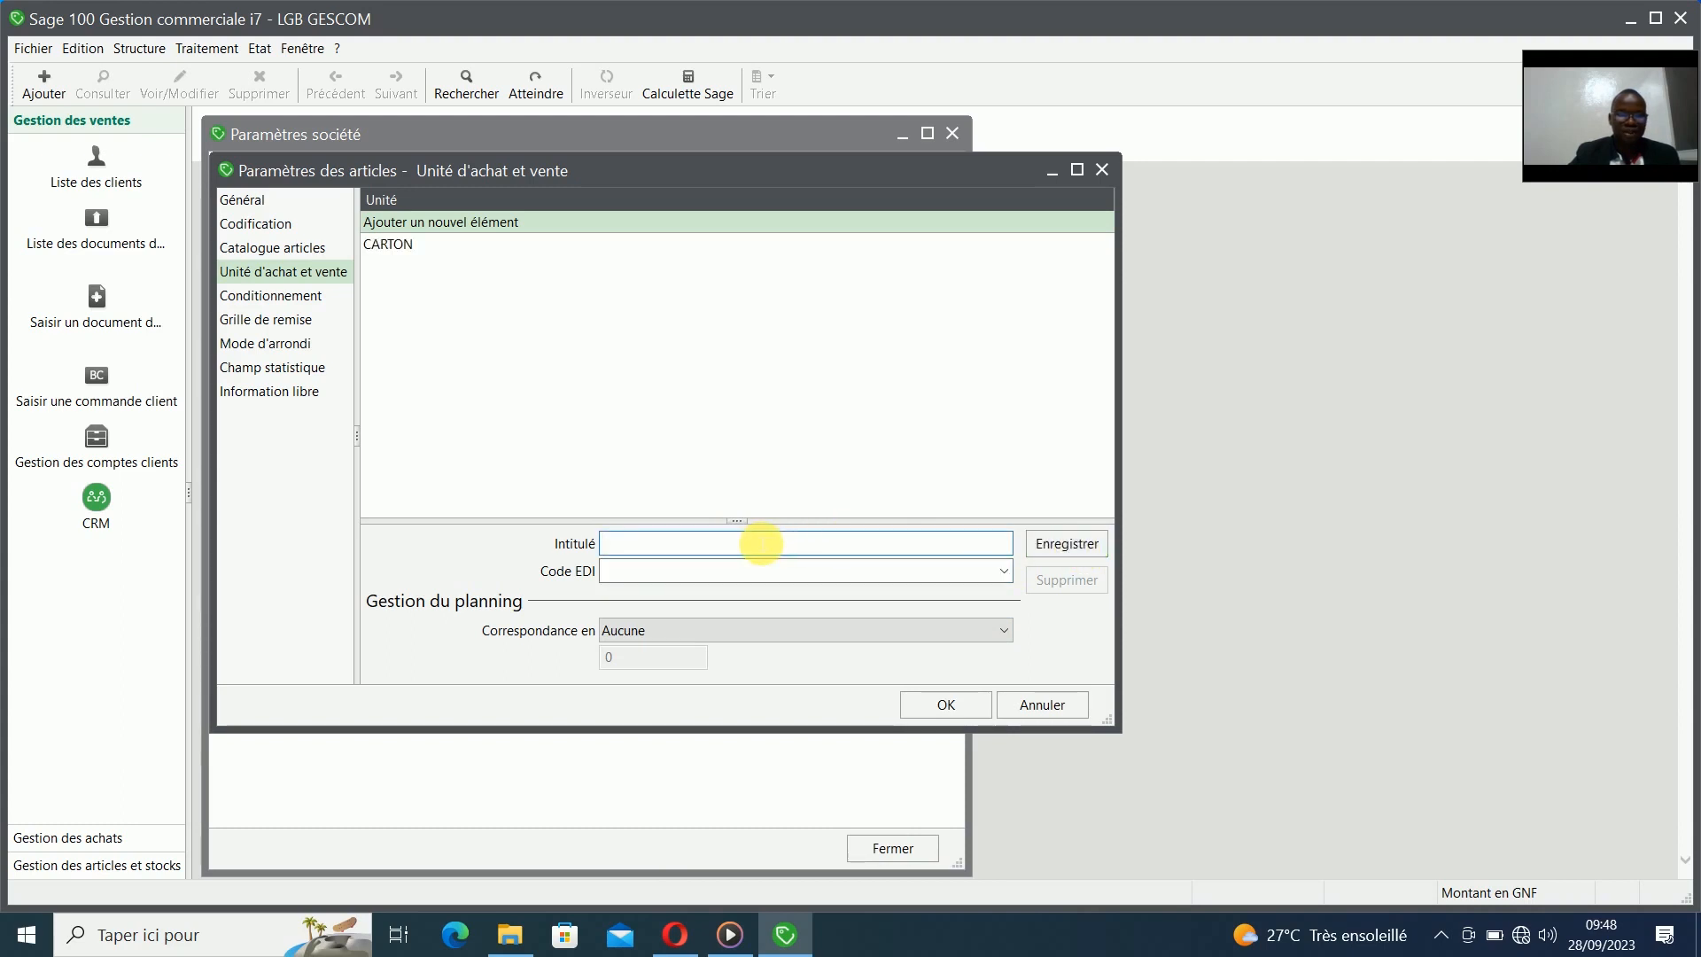
pyautogui.write('UNITE')
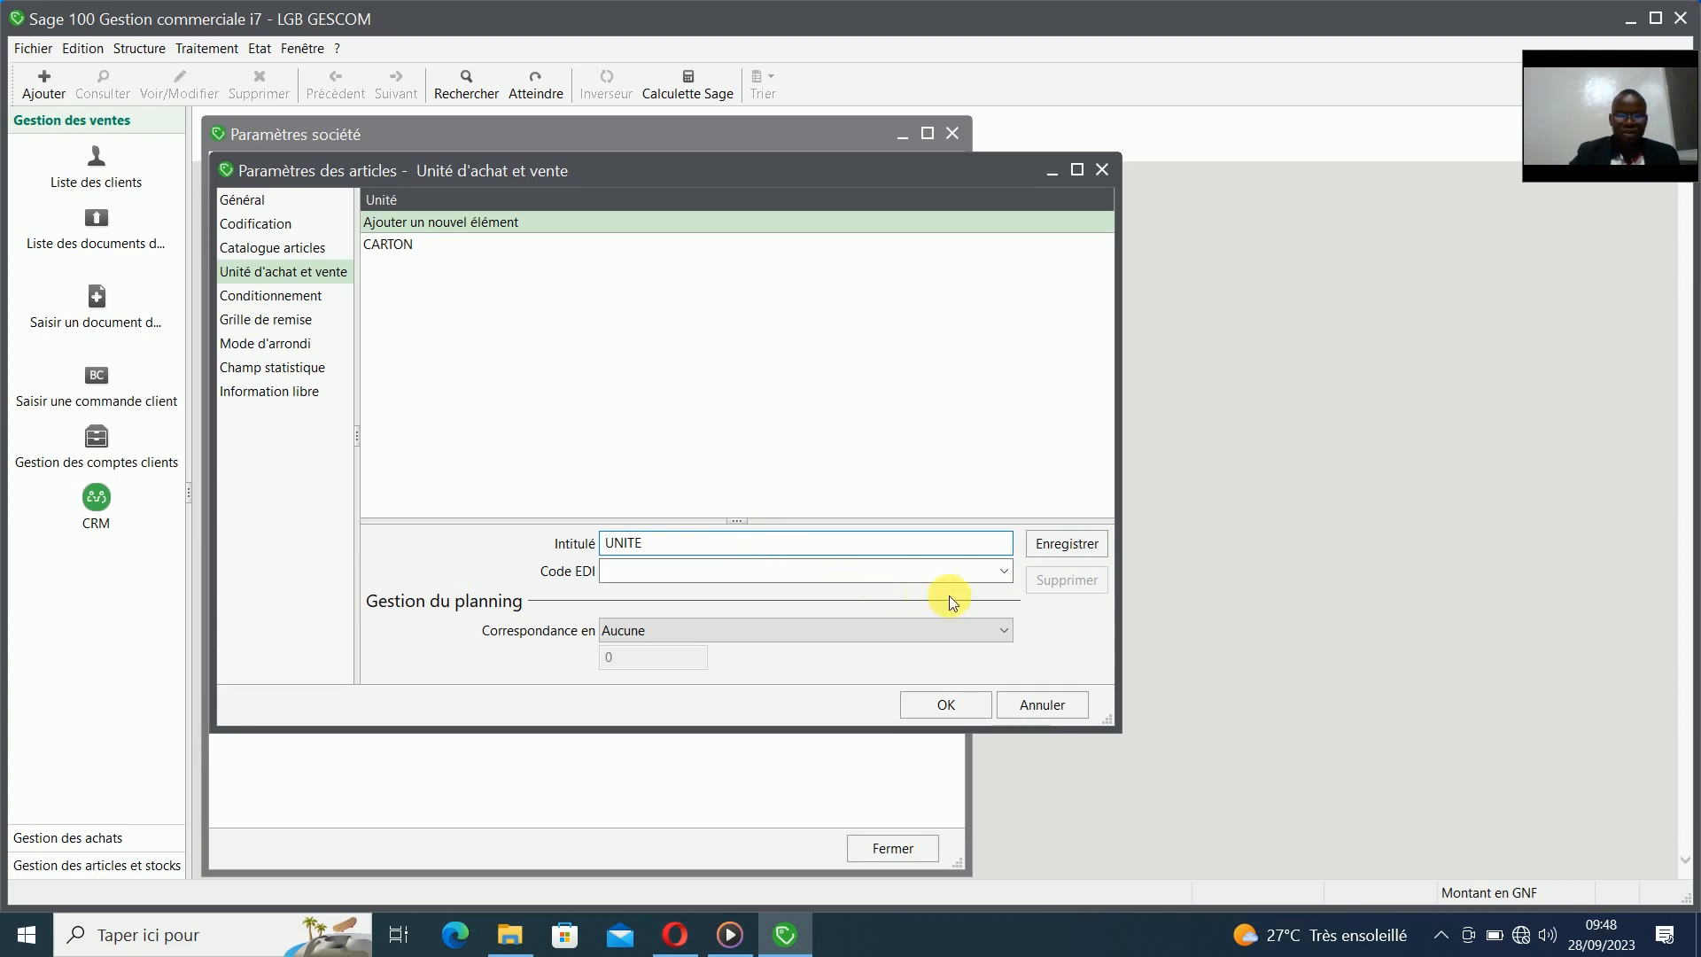
pyautogui.click(999, 576)
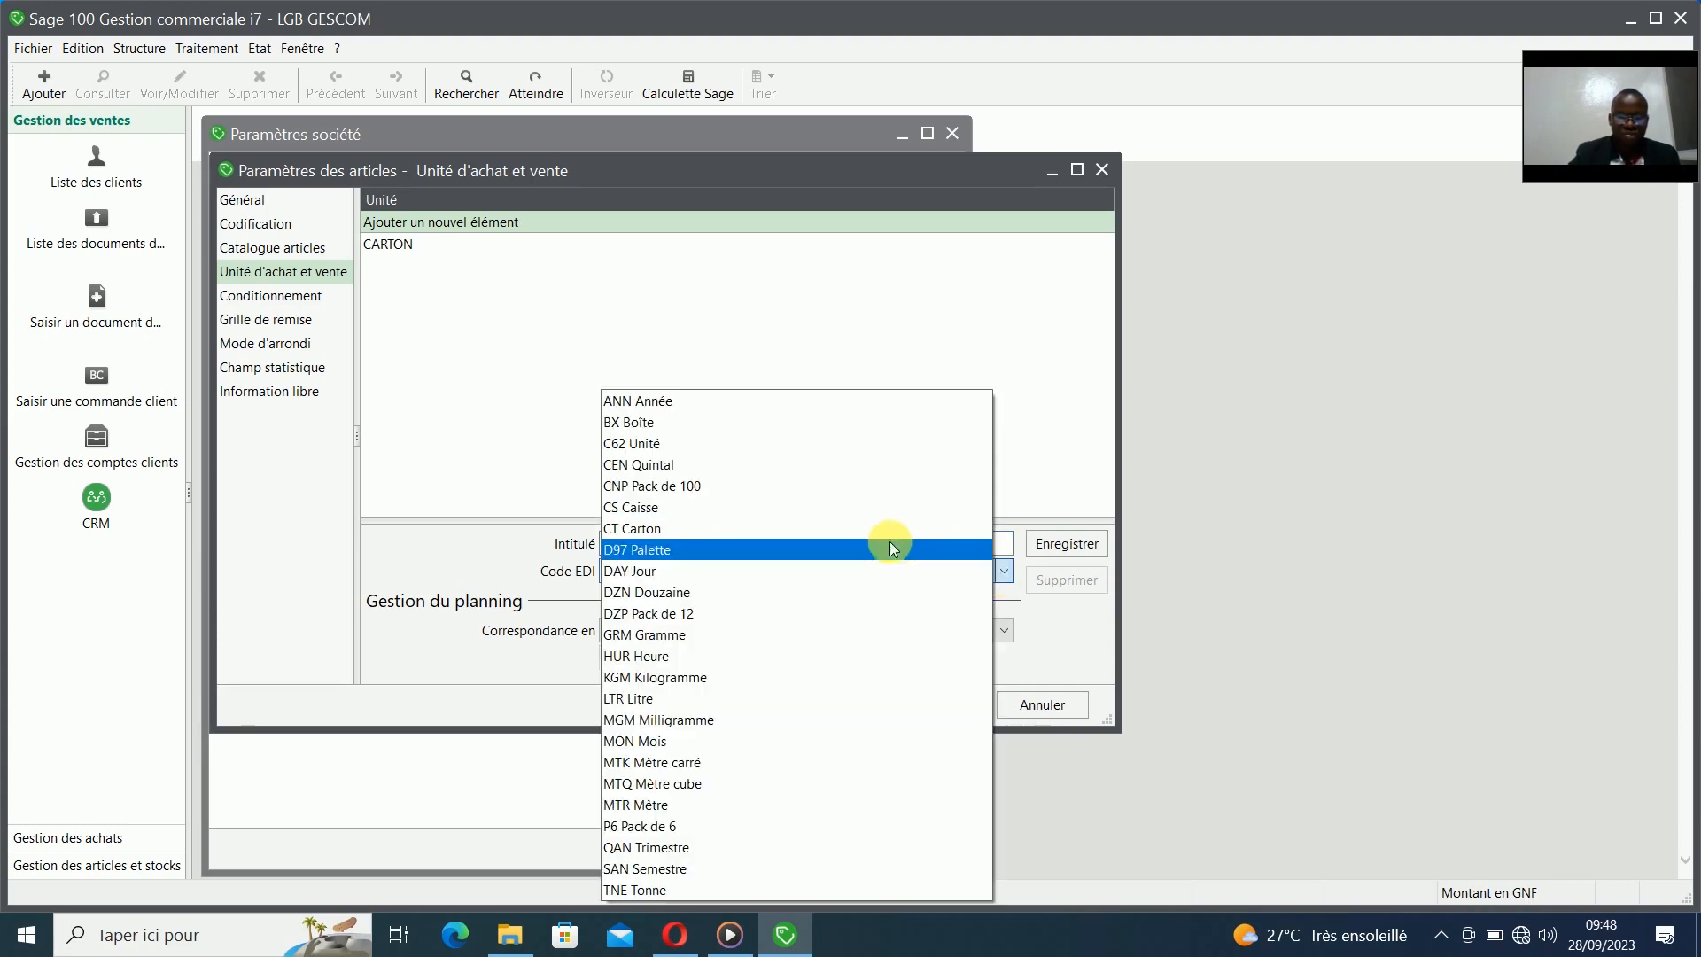
pyautogui.click(755, 448)
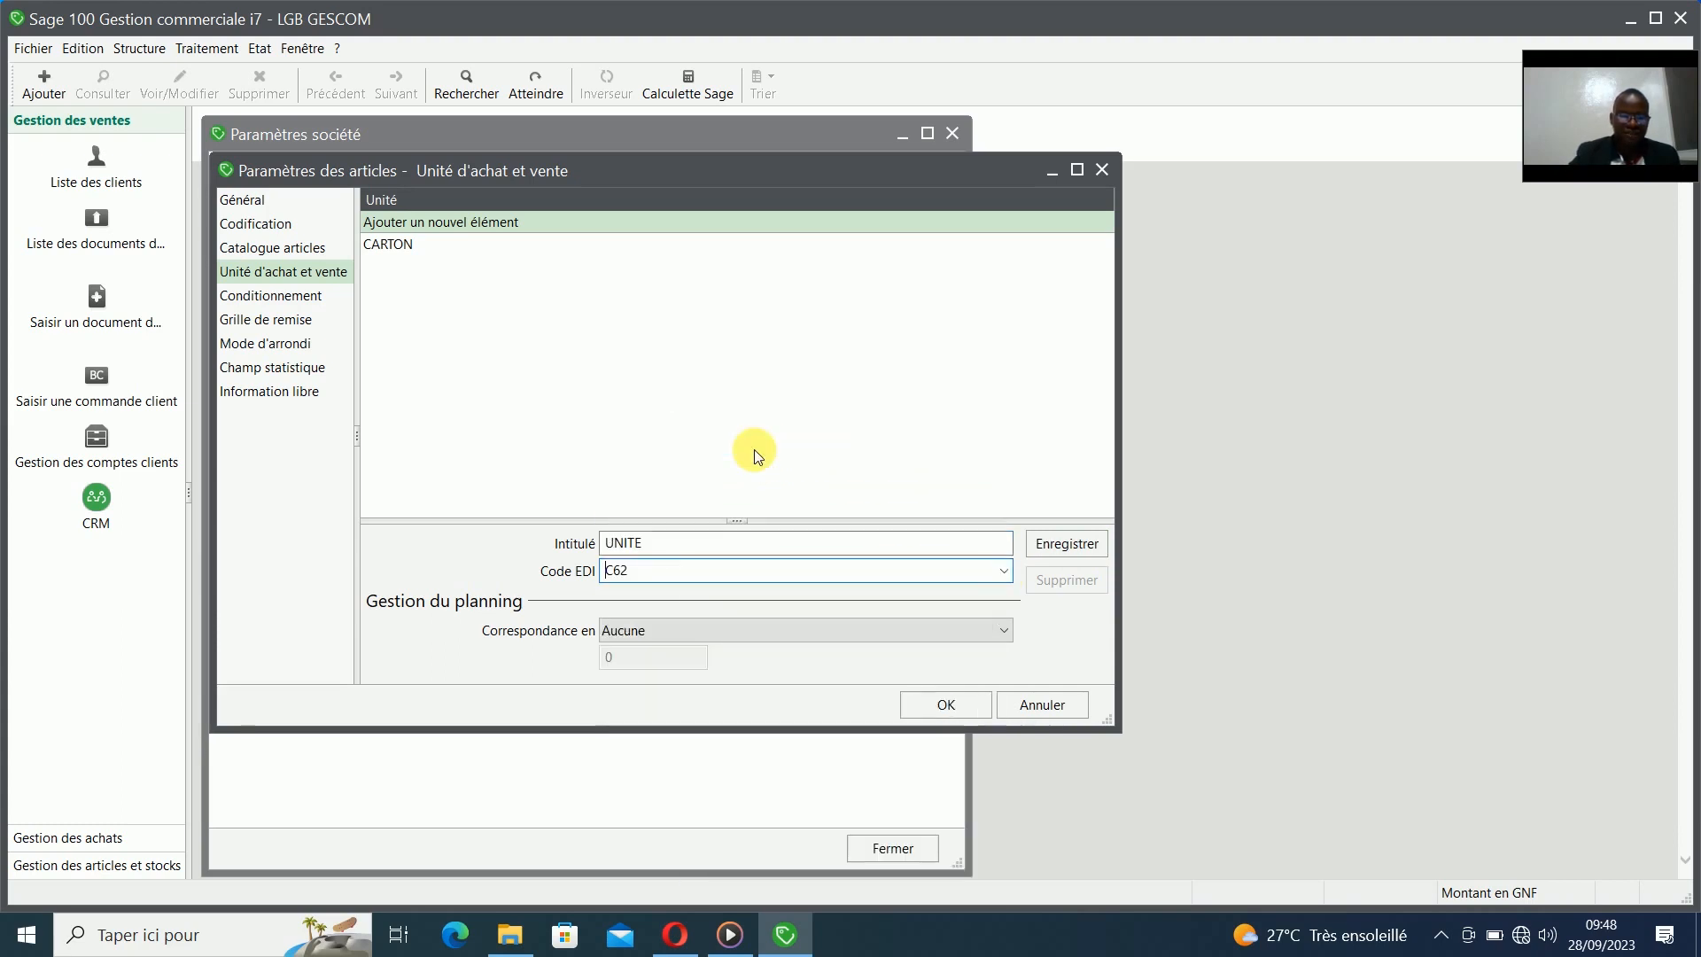
pyautogui.click(1059, 544)
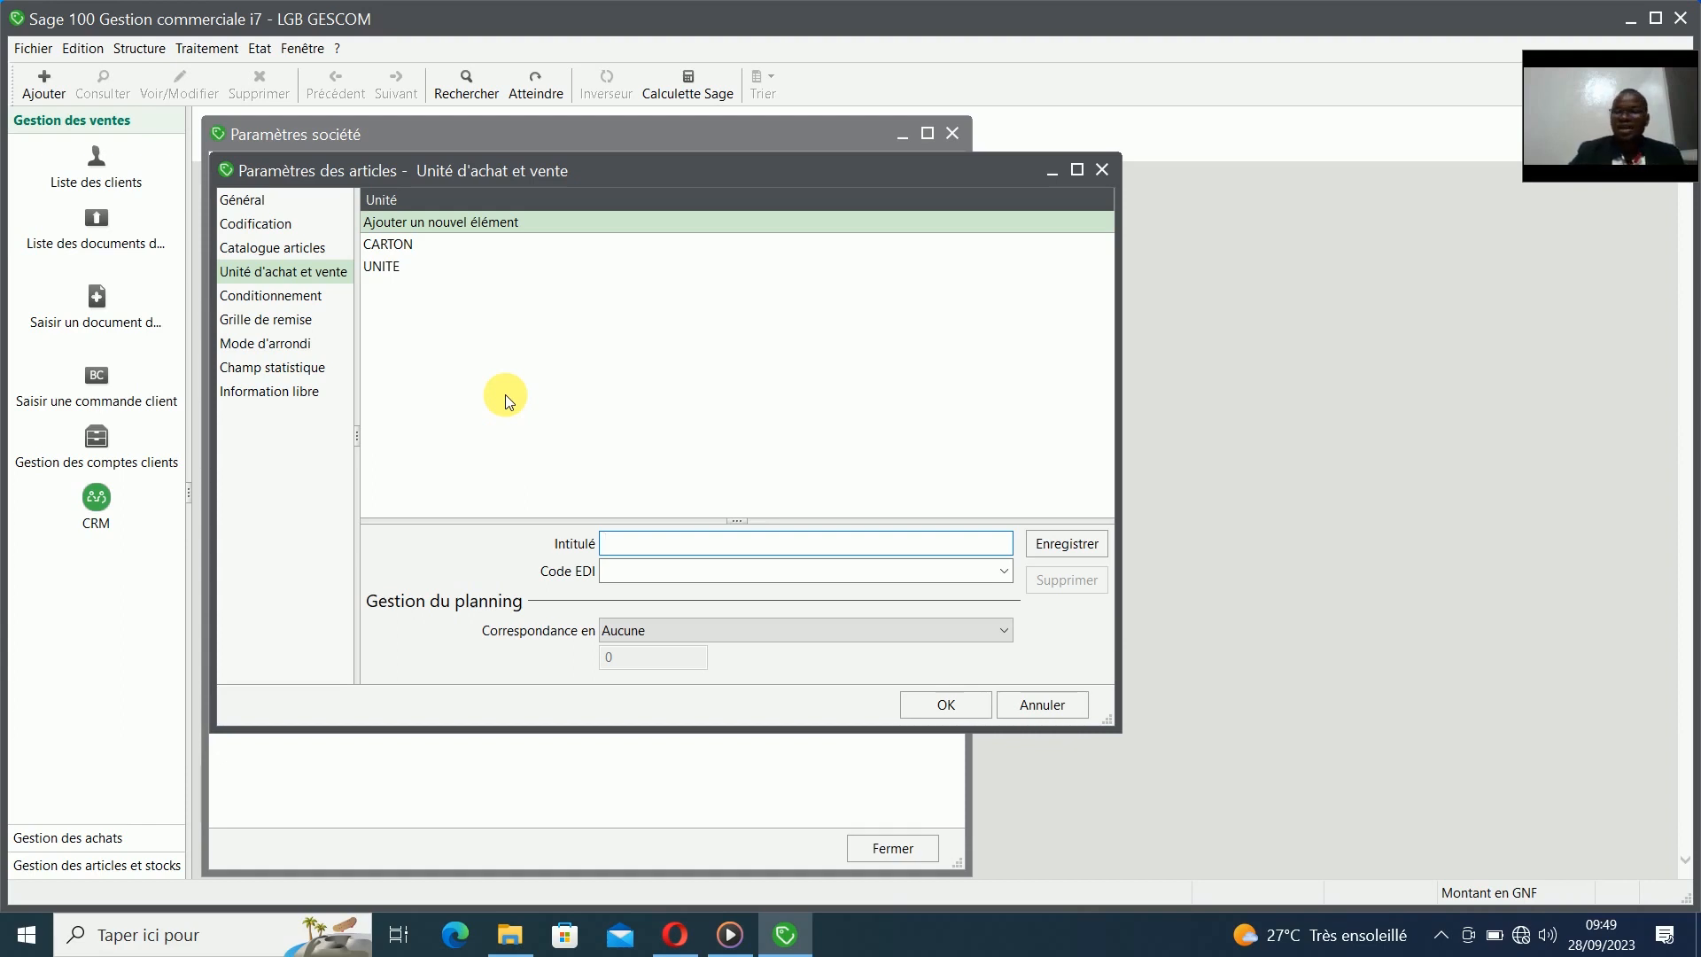
# - Add a packaging type named DOUZENE in the article packaging settings and save it
pyautogui.click(293, 300)
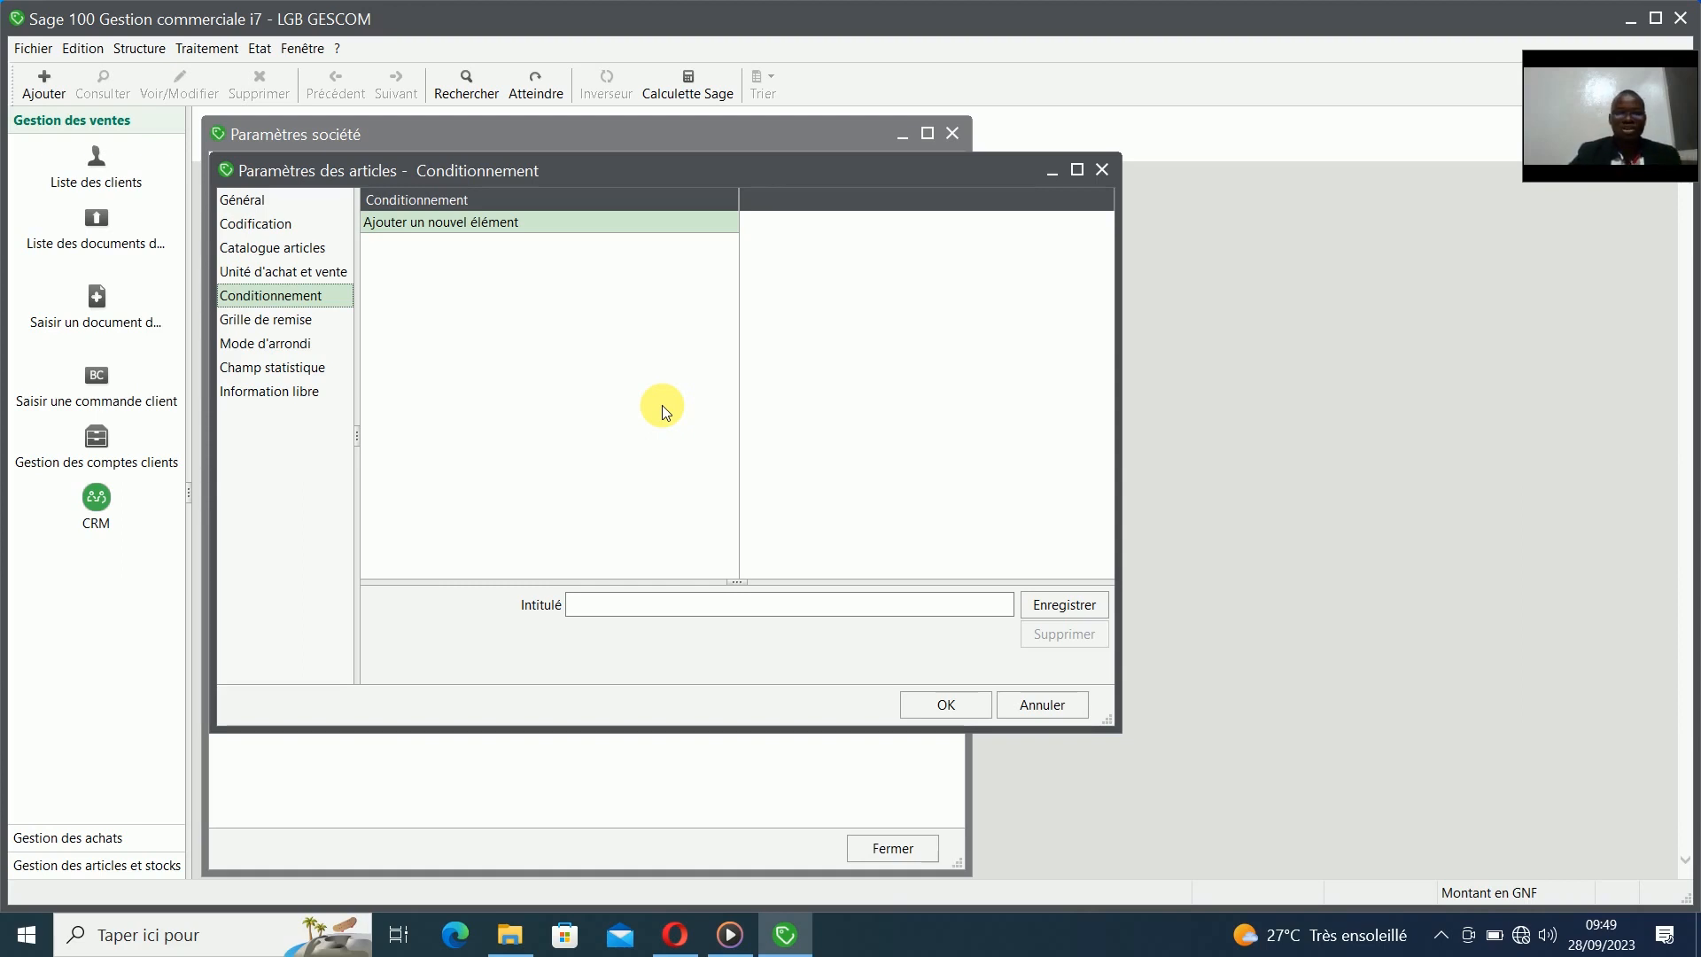
pyautogui.click(691, 612)
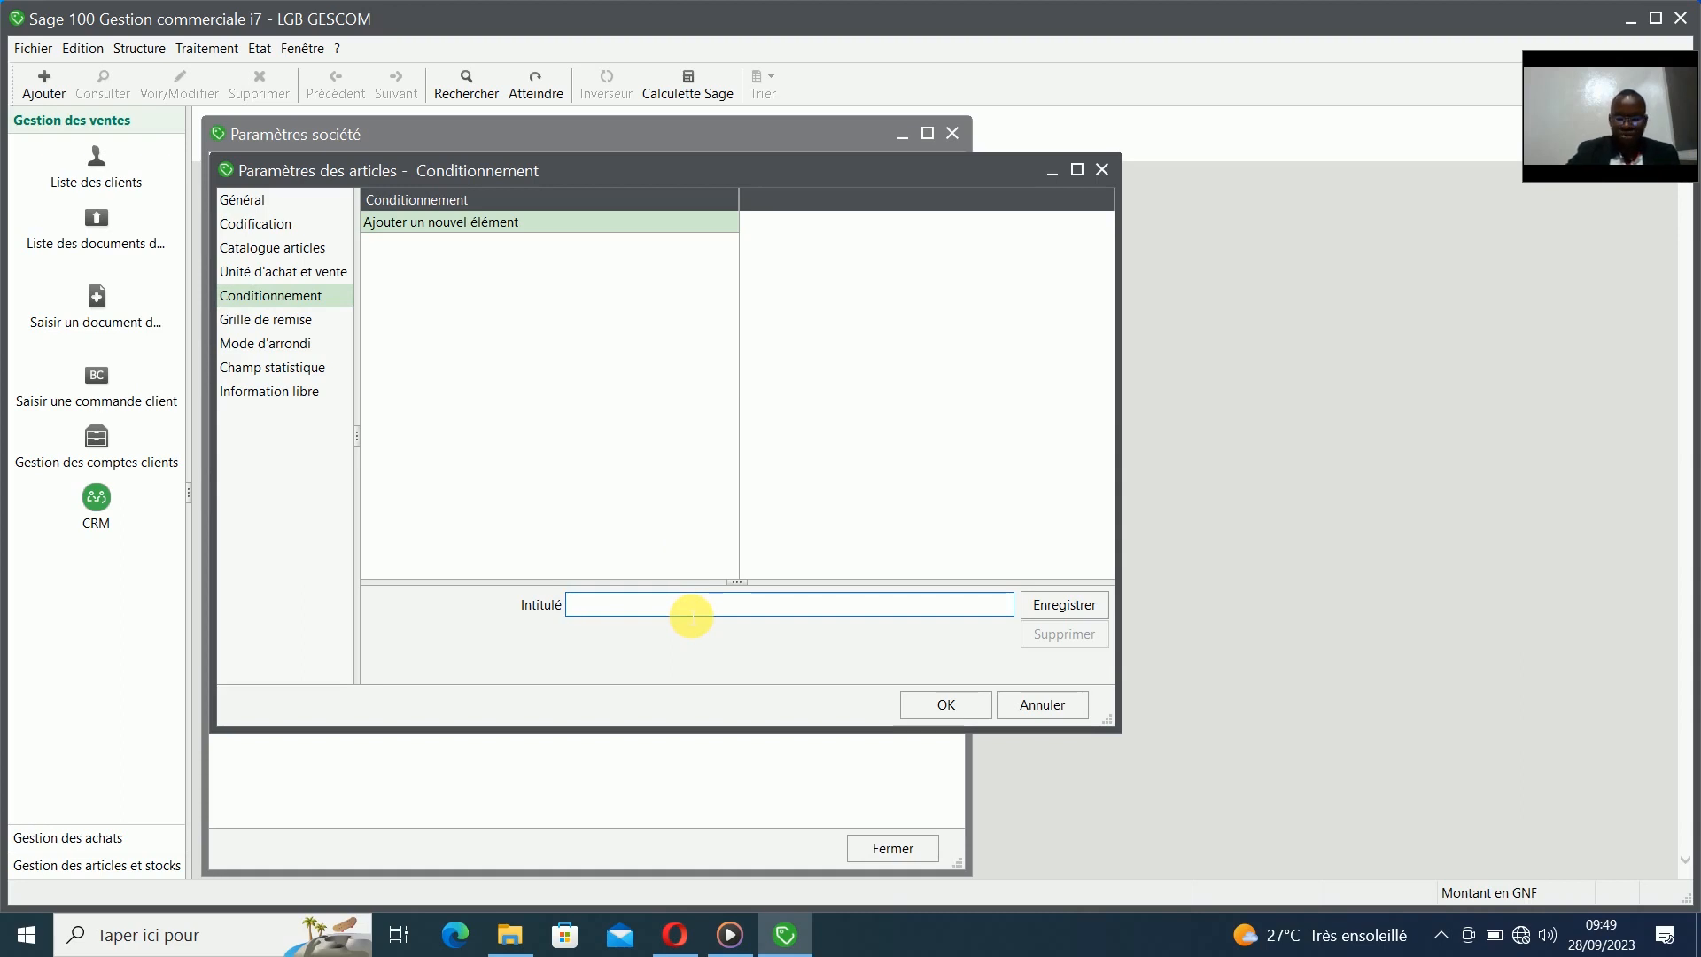
pyautogui.write('112')
pyautogui.press('BackSpace')
pyautogui.press('BackSpace')
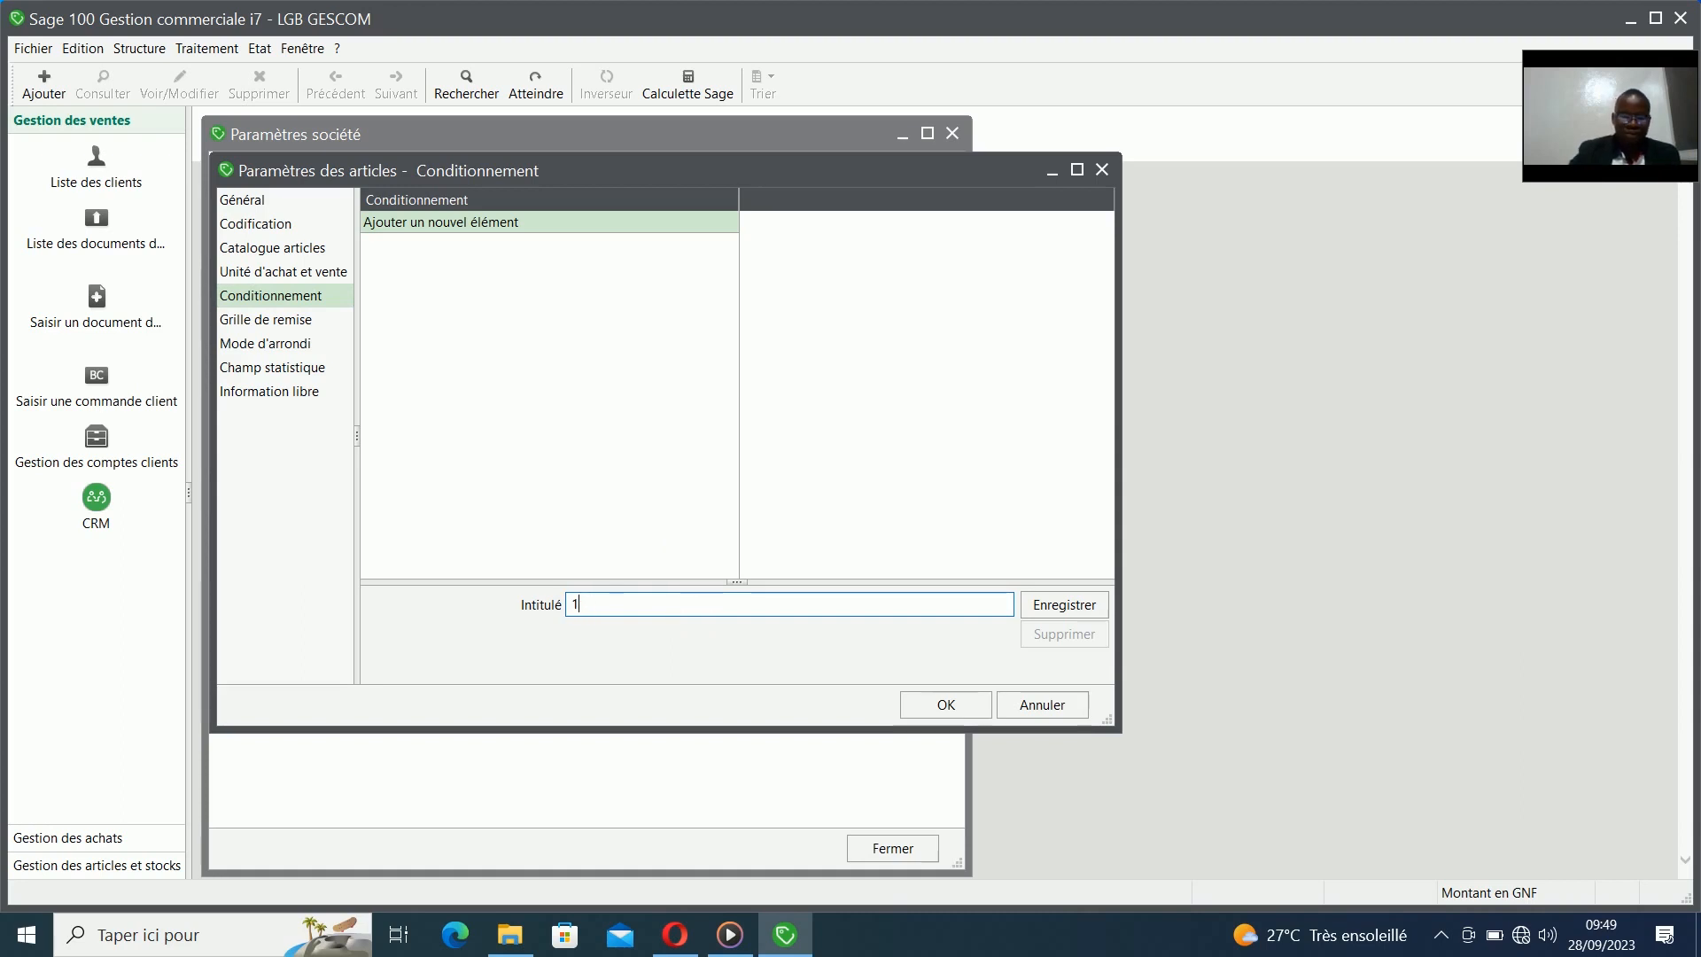
pyautogui.write('2')
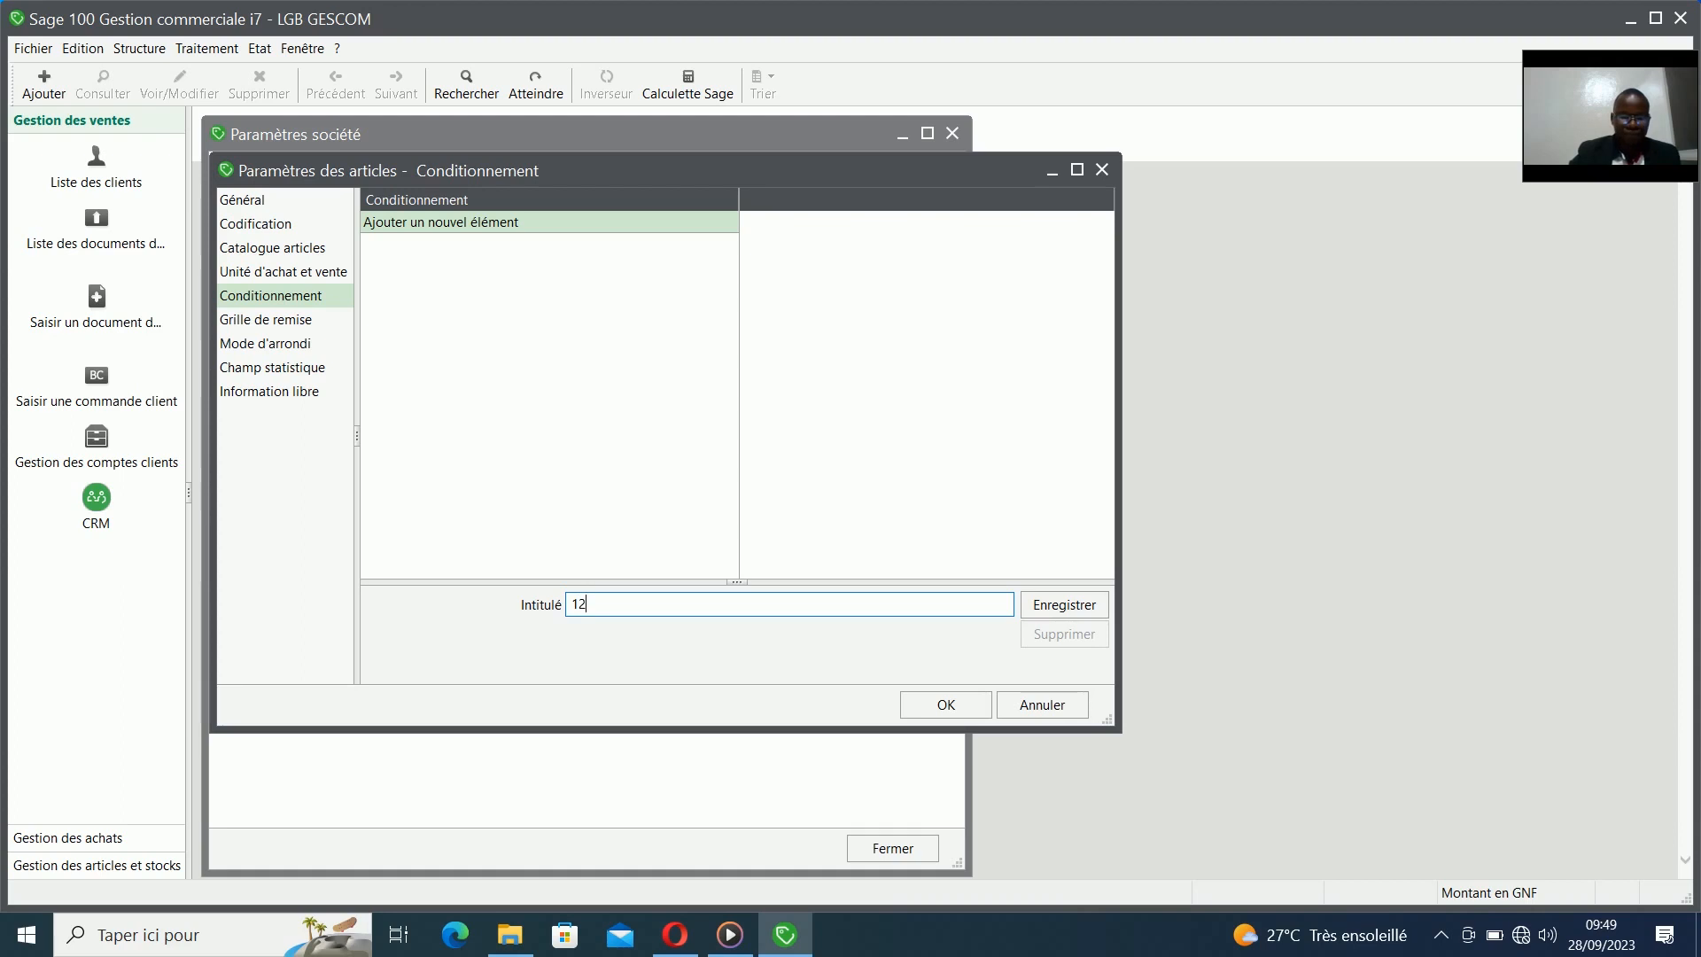
pyautogui.press('BackSpace')
pyautogui.press('BackSpace')
pyautogui.write('DOUZENE')
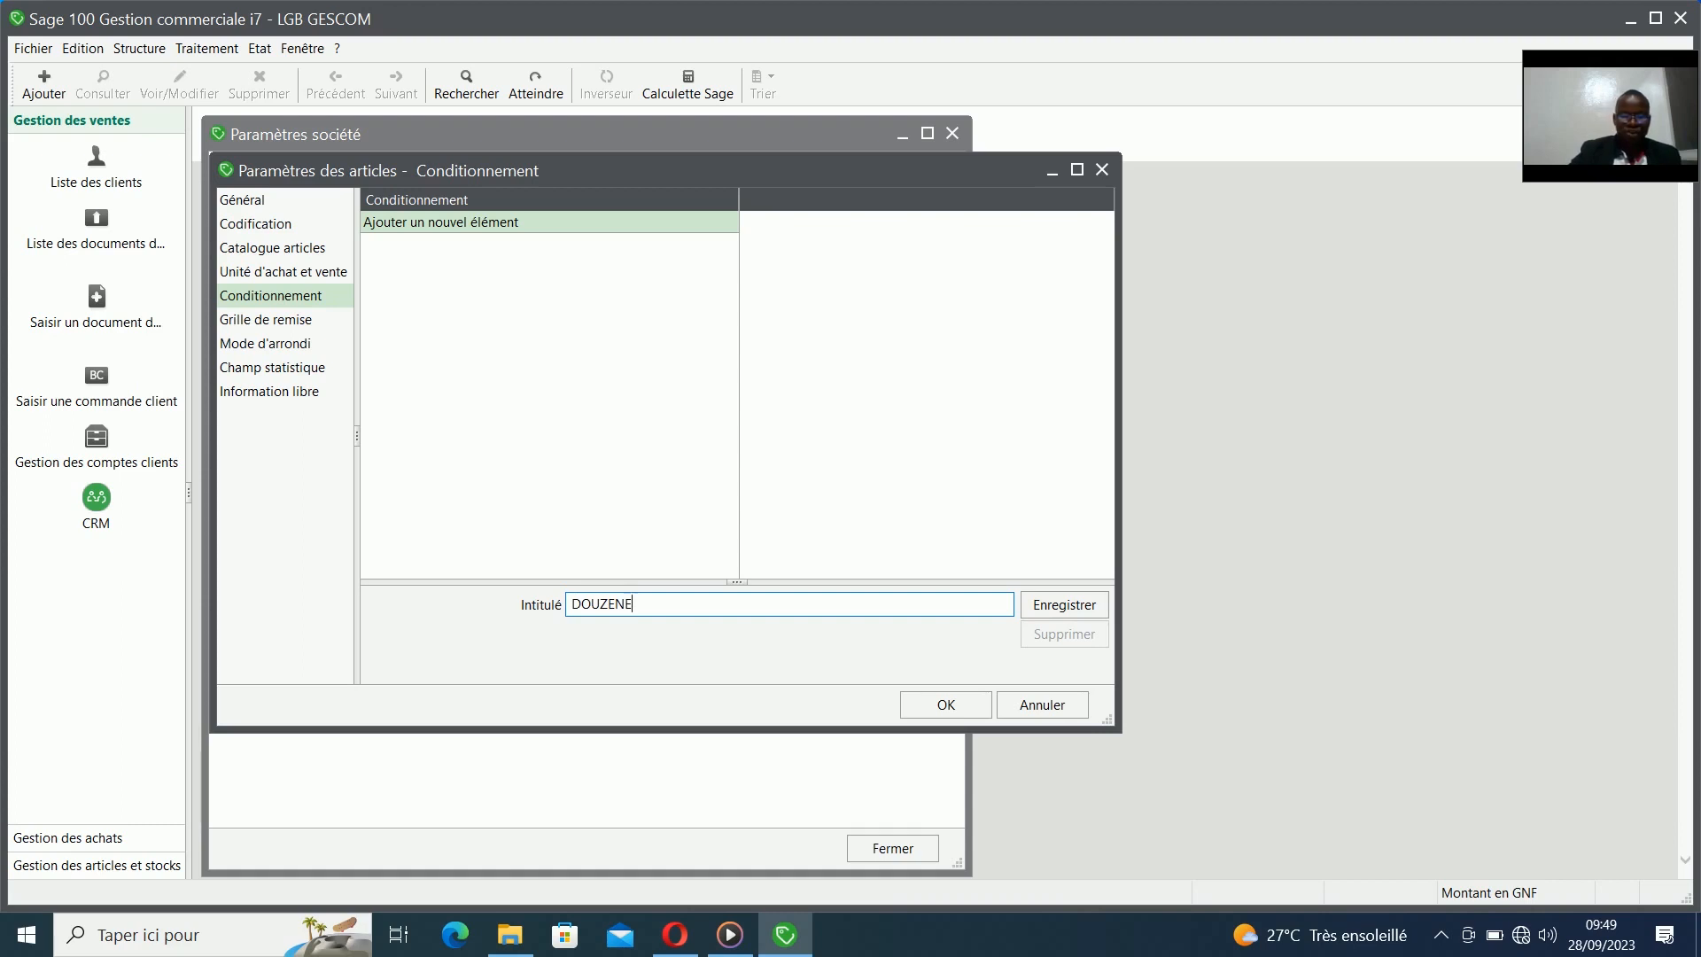
pyautogui.press('Return')
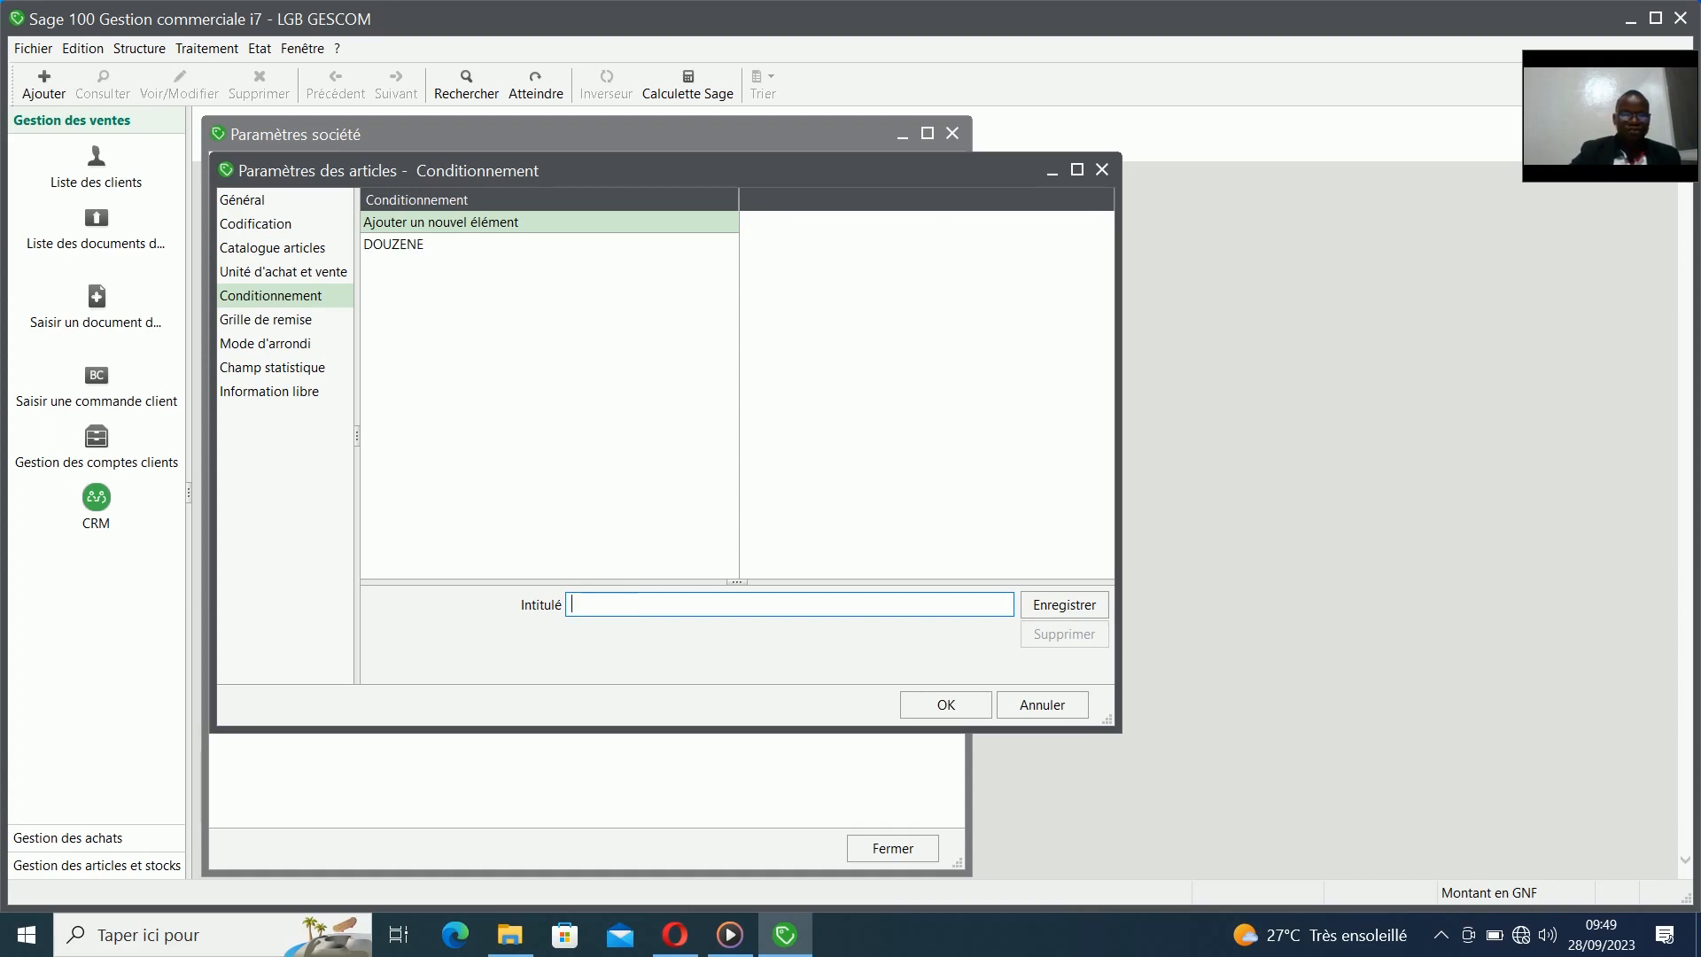
# - Start a new packaging element named PAQUET under DOUZENE with EDI code DZP (Pack de 12)
pyautogui.click(421, 244)
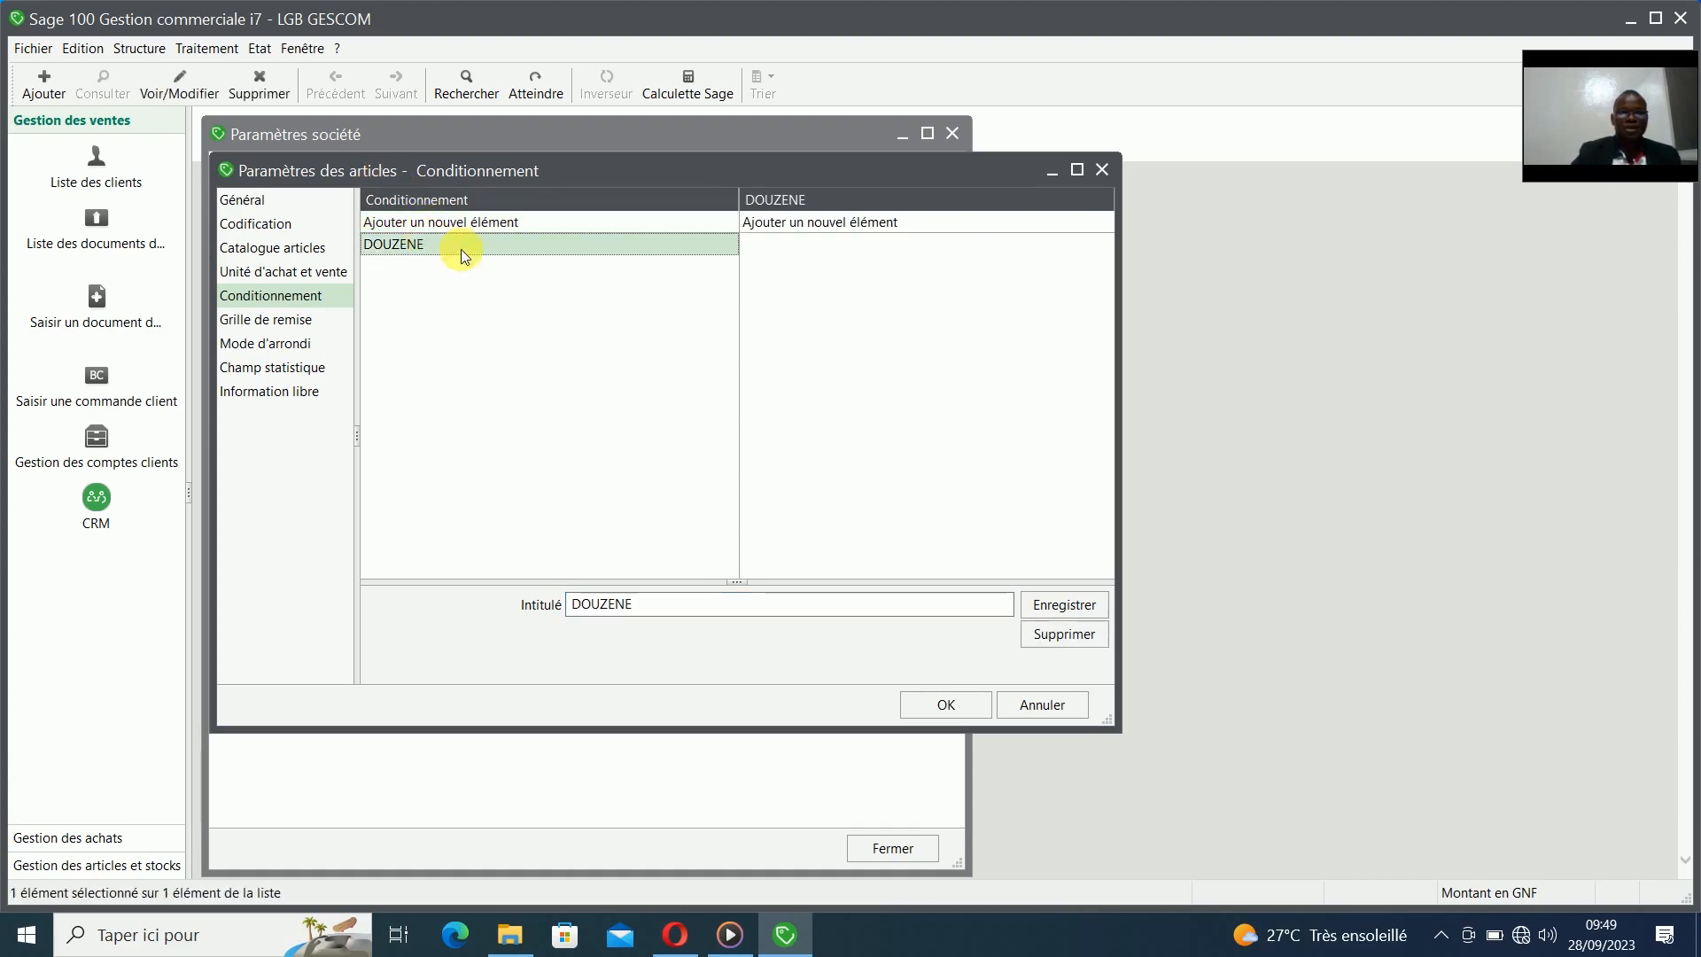
pyautogui.click(837, 225)
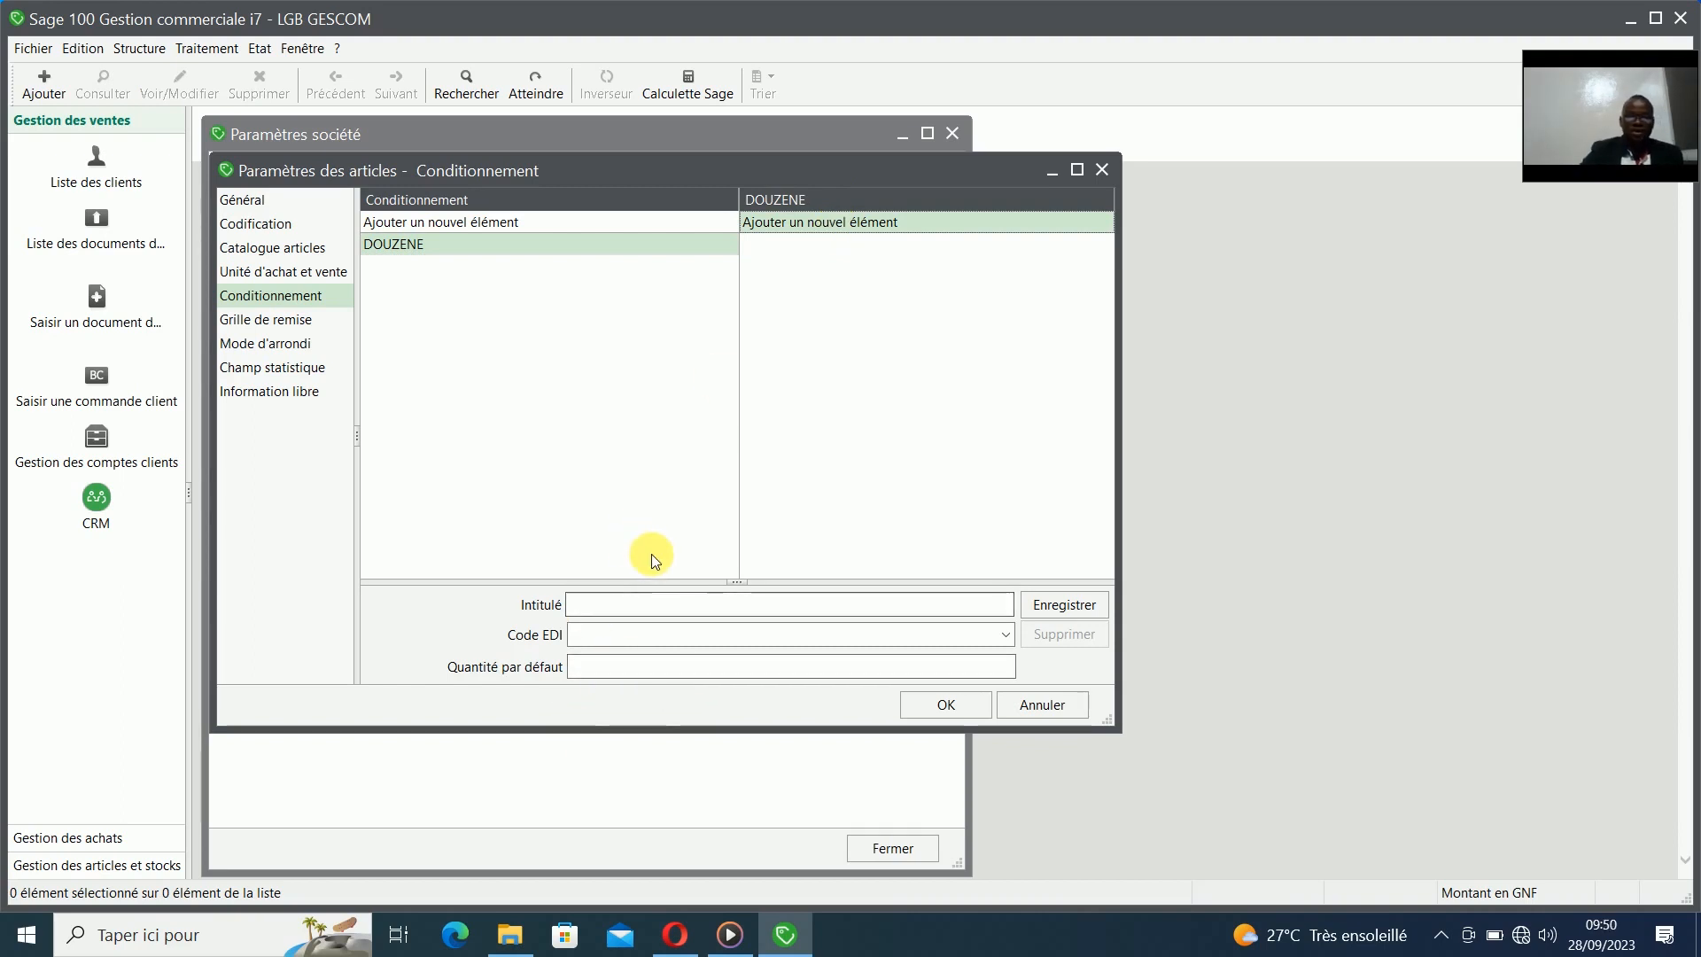
pyautogui.click(630, 605)
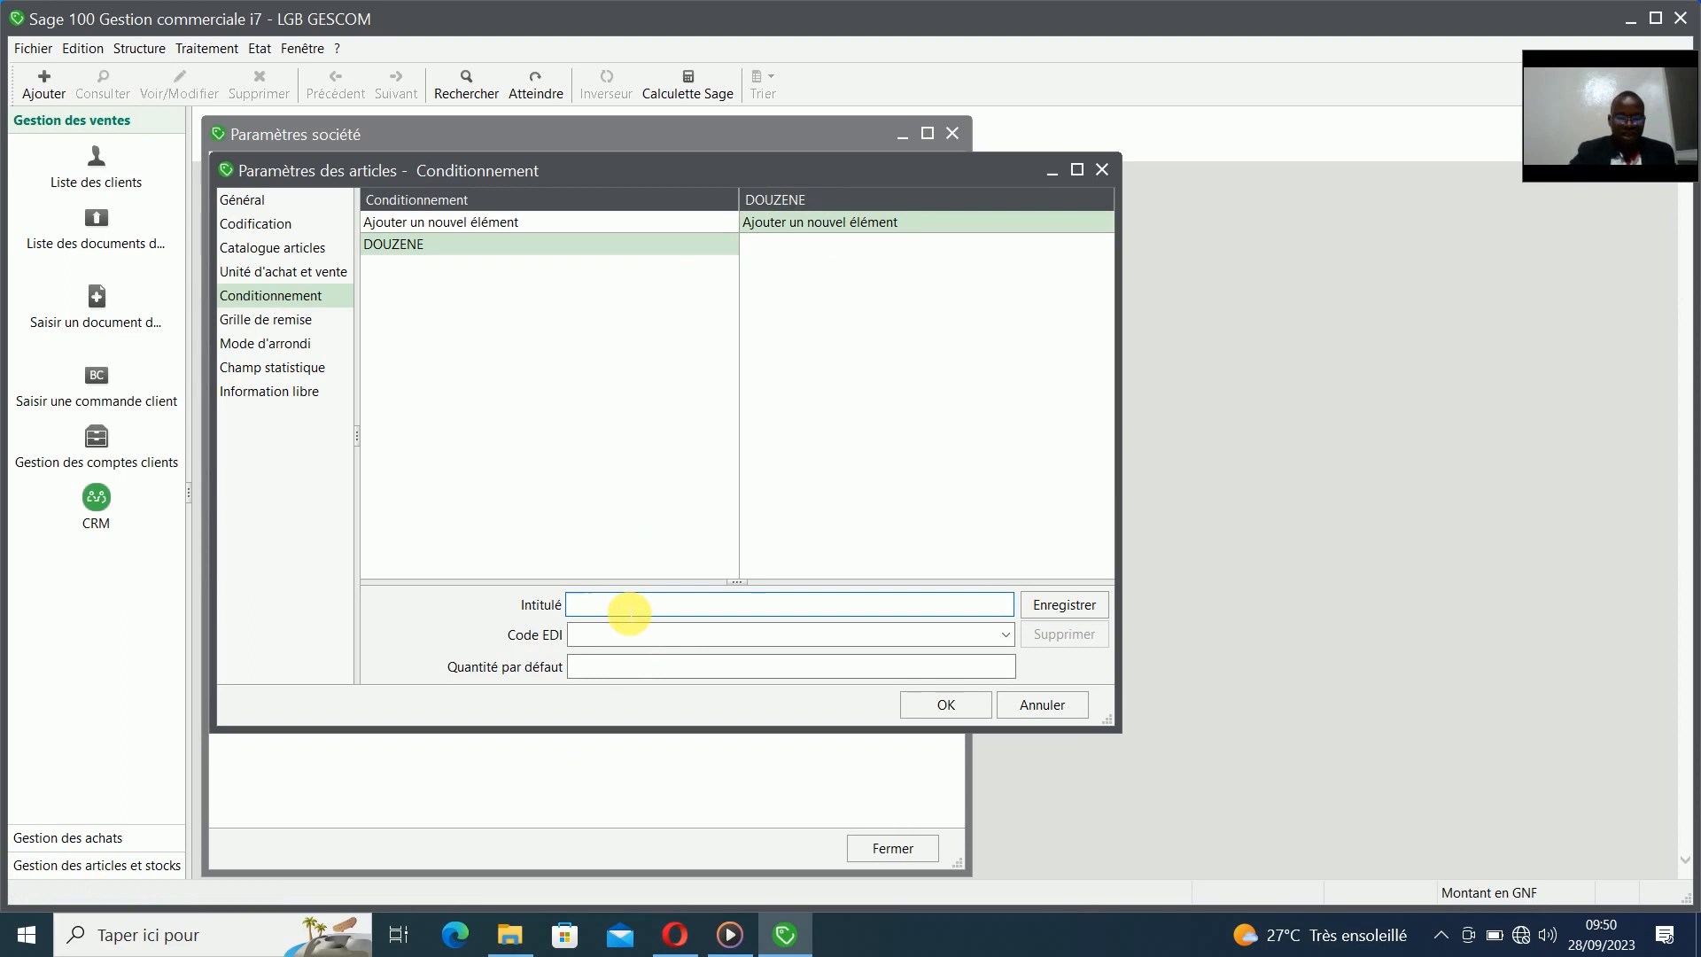
pyautogui.write('PAQU')
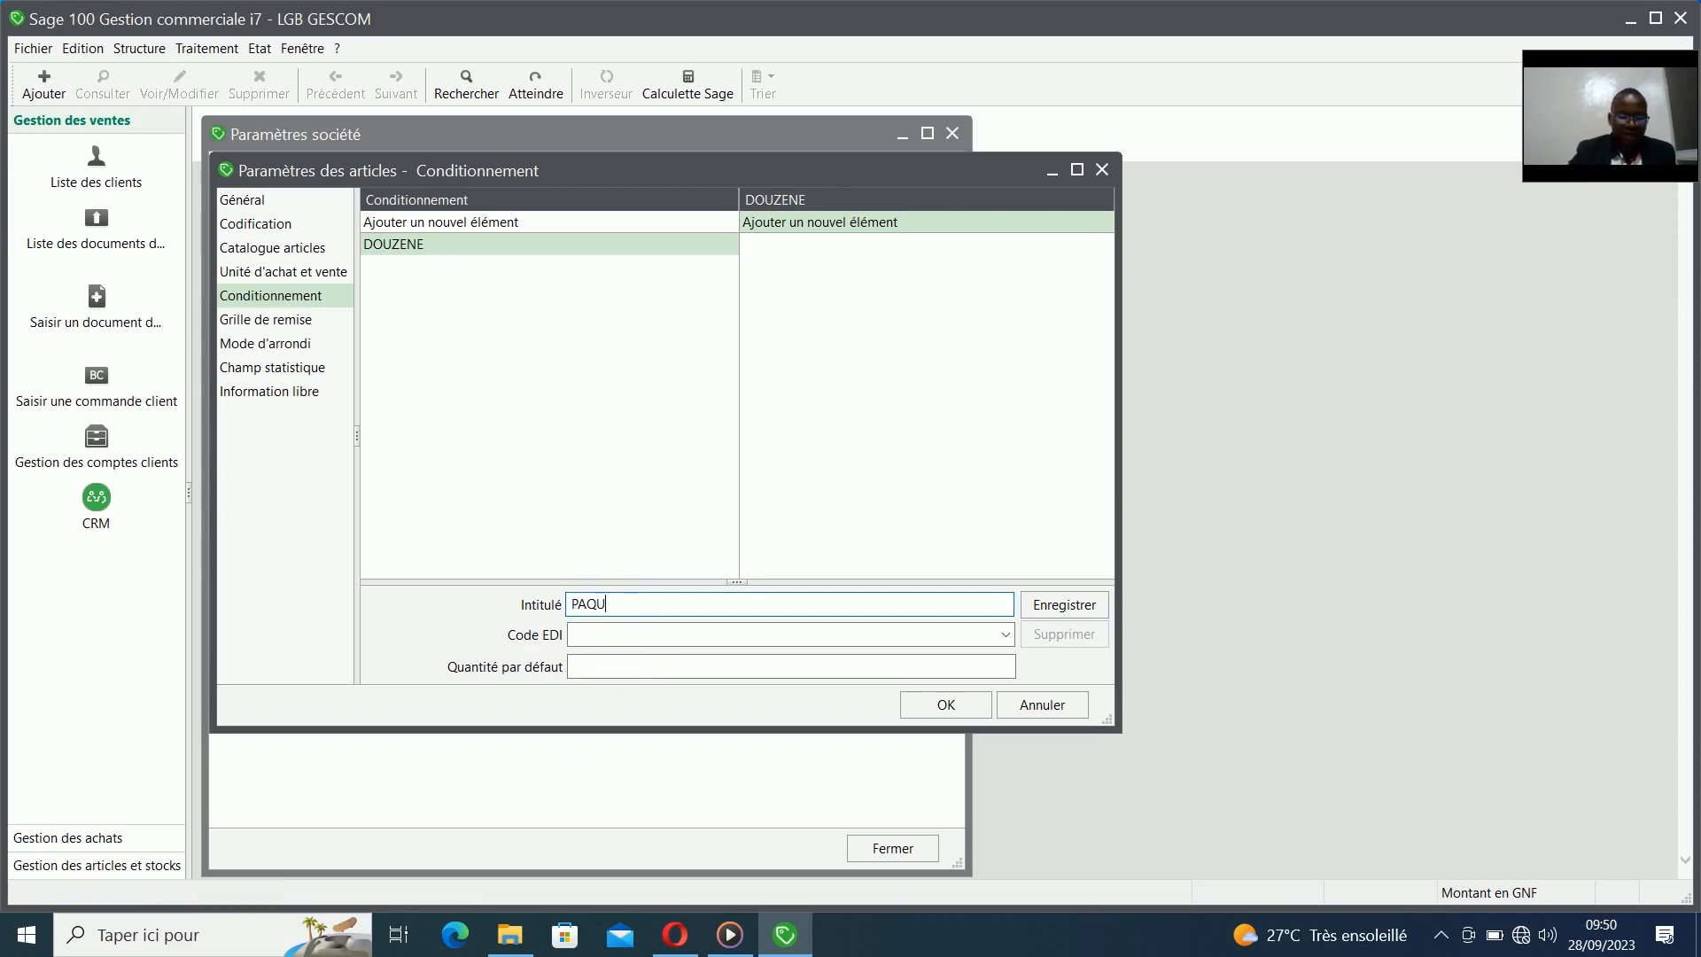
pyautogui.write('E')
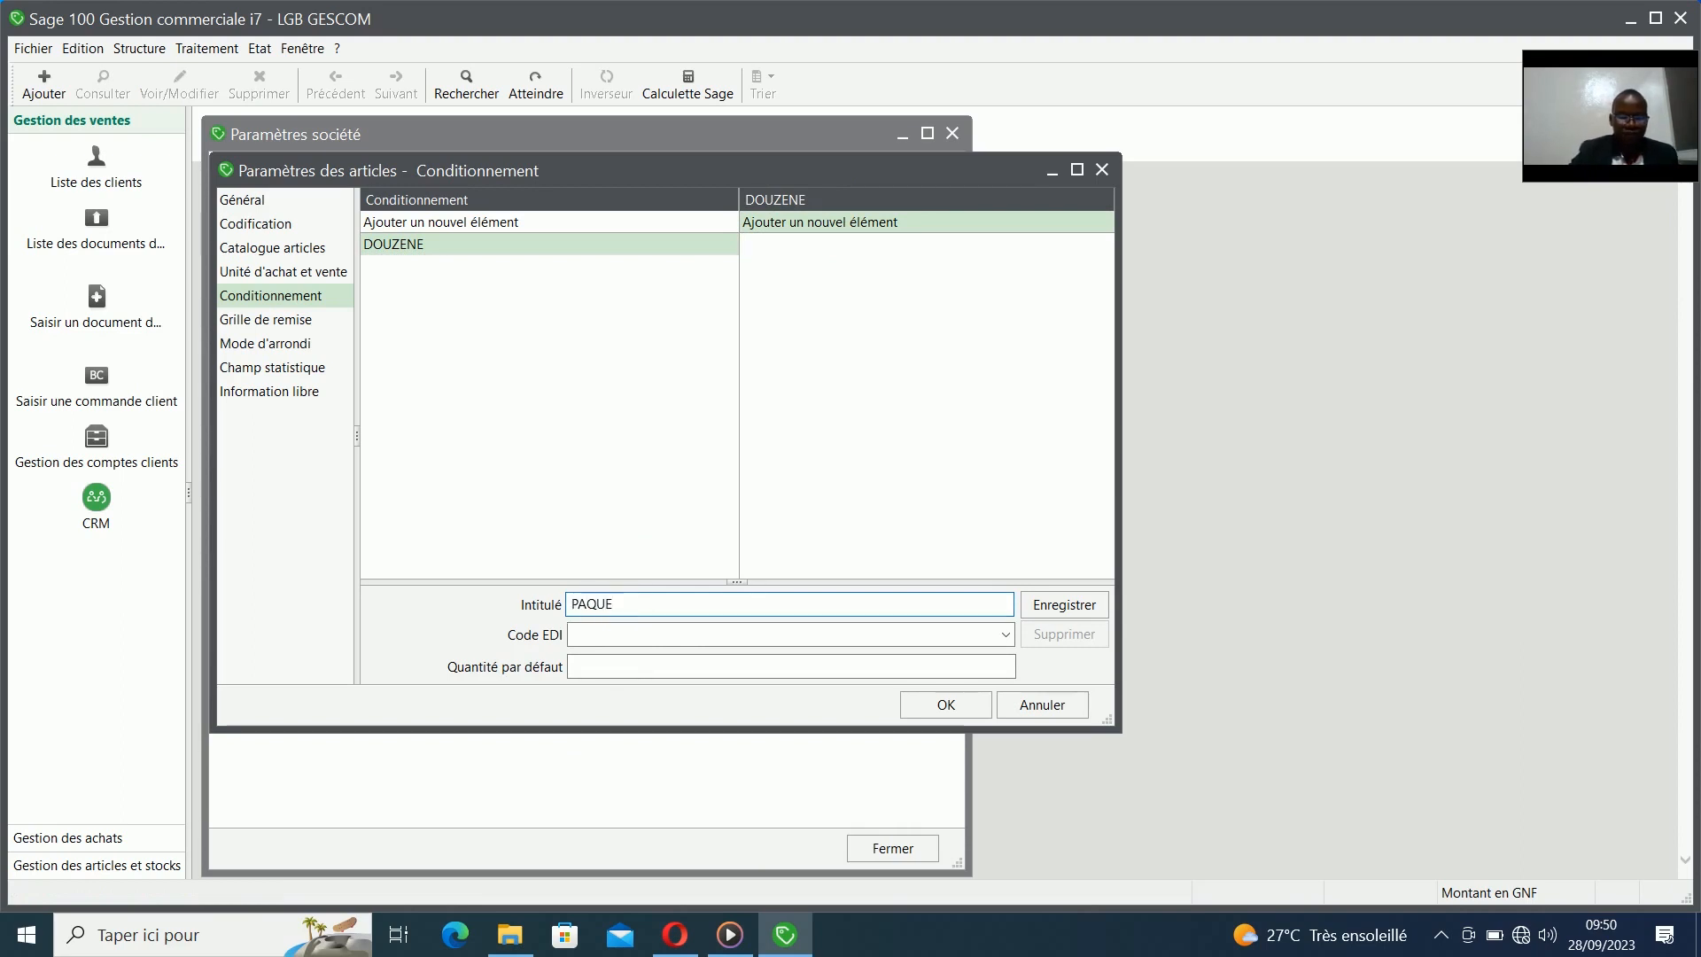
pyautogui.write('T')
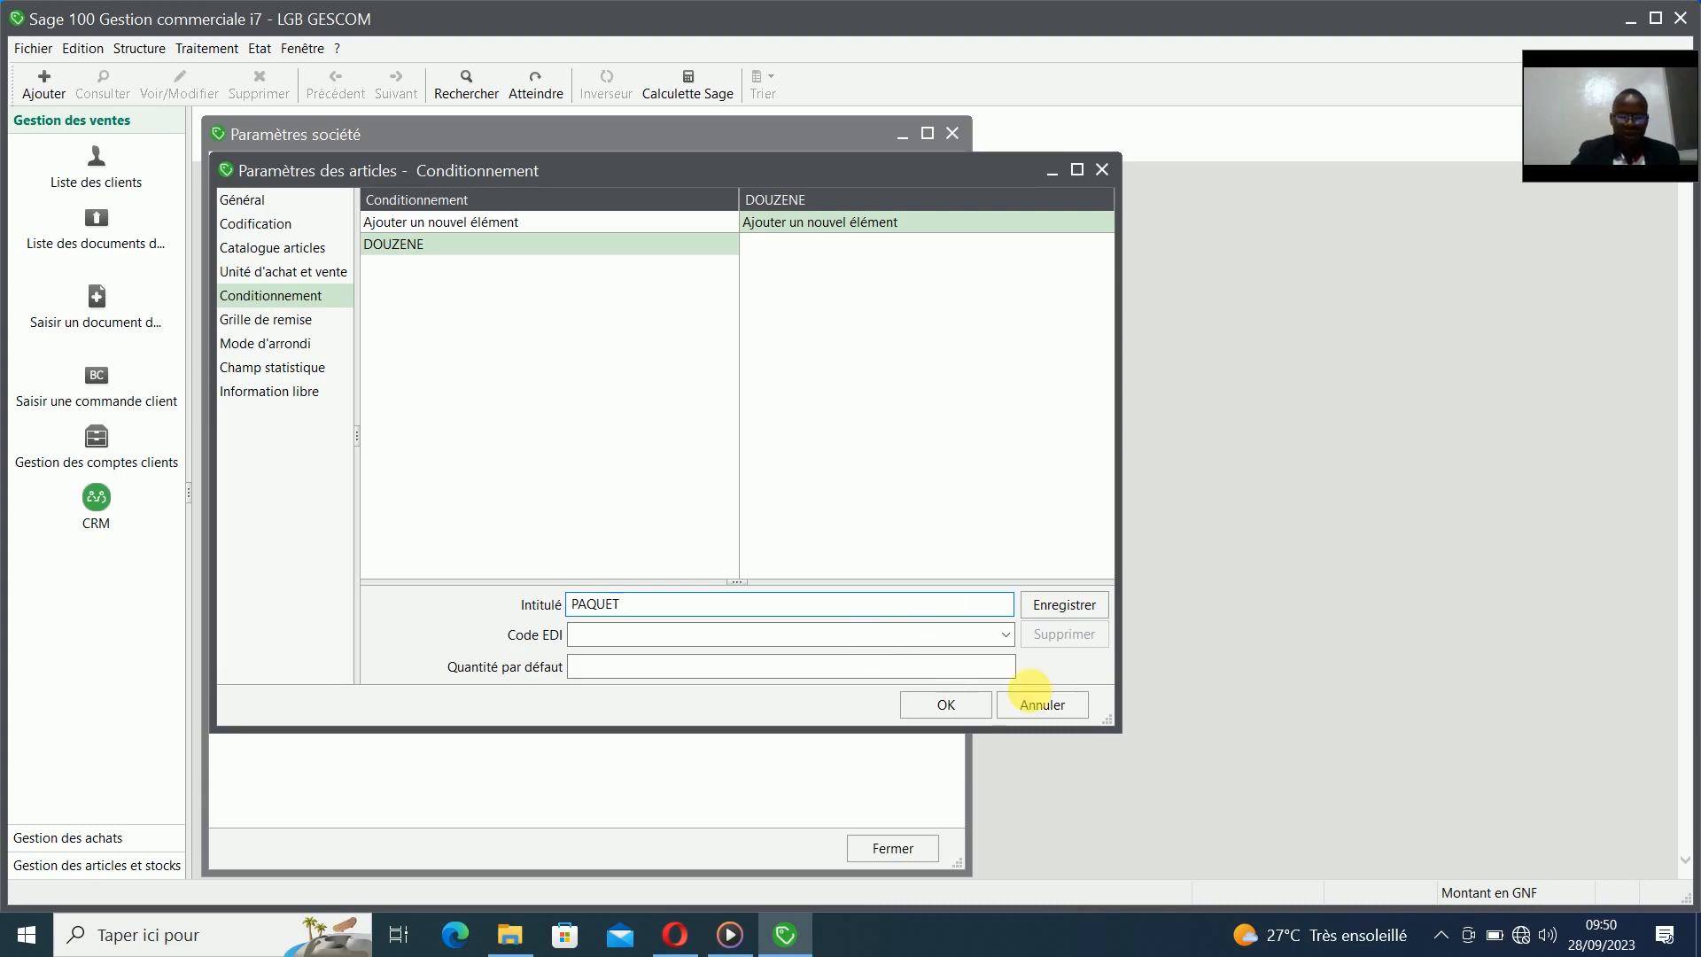
pyautogui.click(1007, 634)
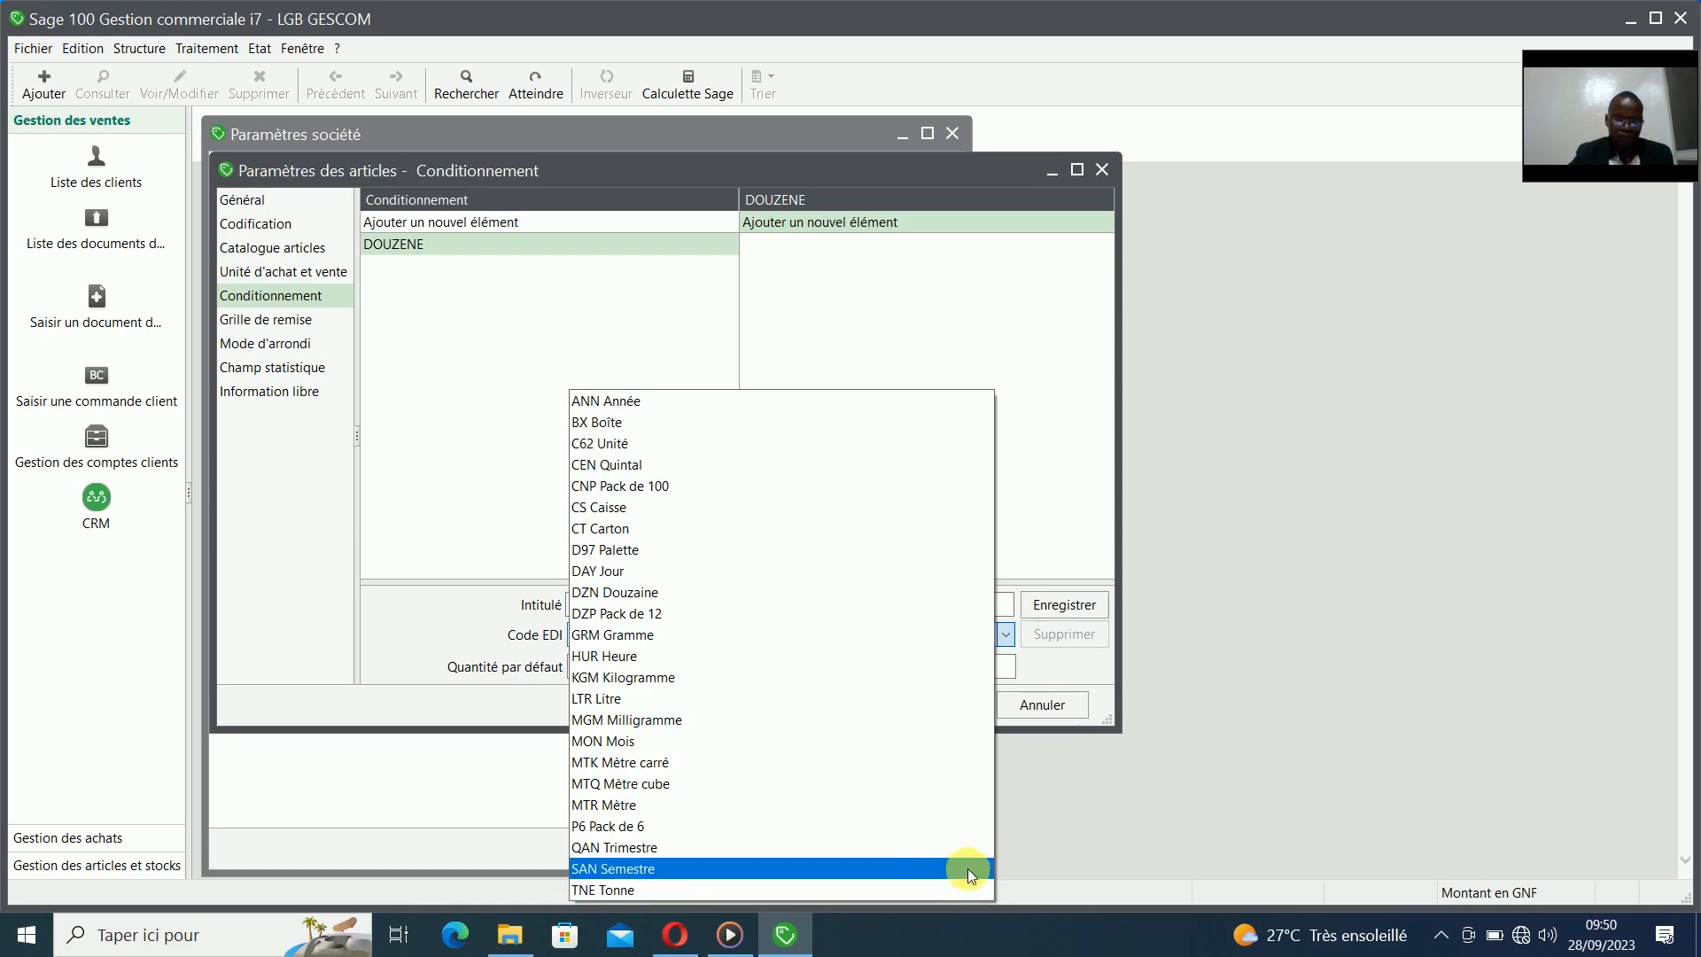
pyautogui.click(716, 613)
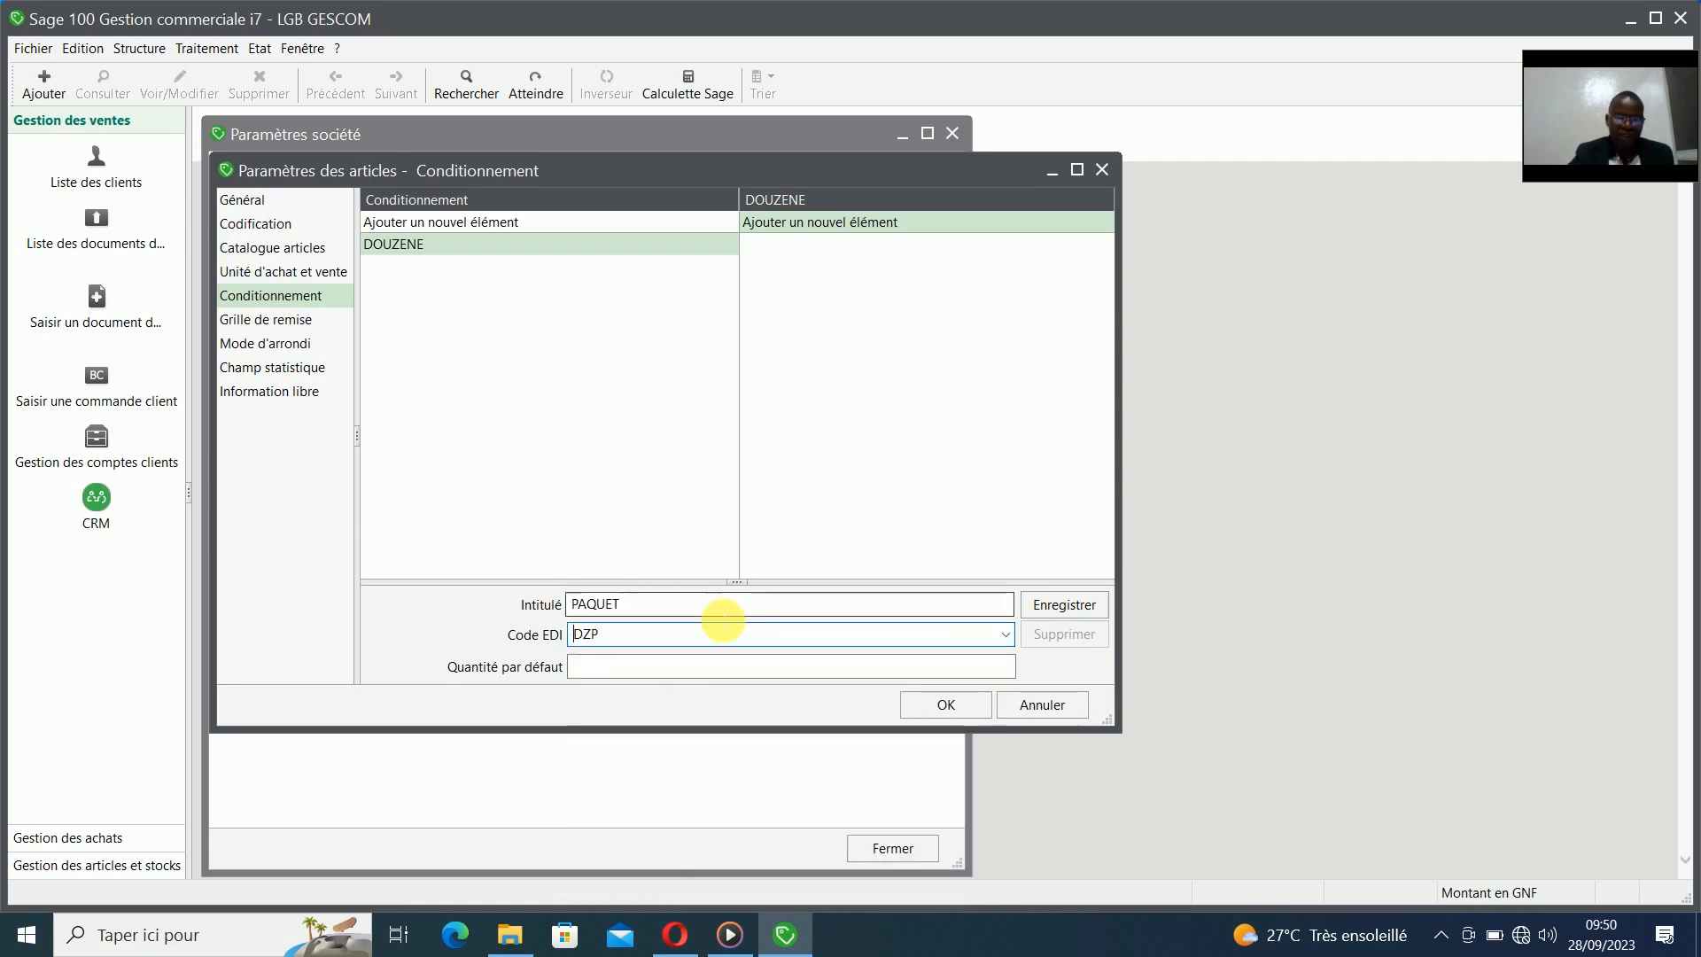
# - Set PAQUET's default quantity to 12, save it with carry-over to all articles, and validate the article parameters
pyautogui.click(625, 669)
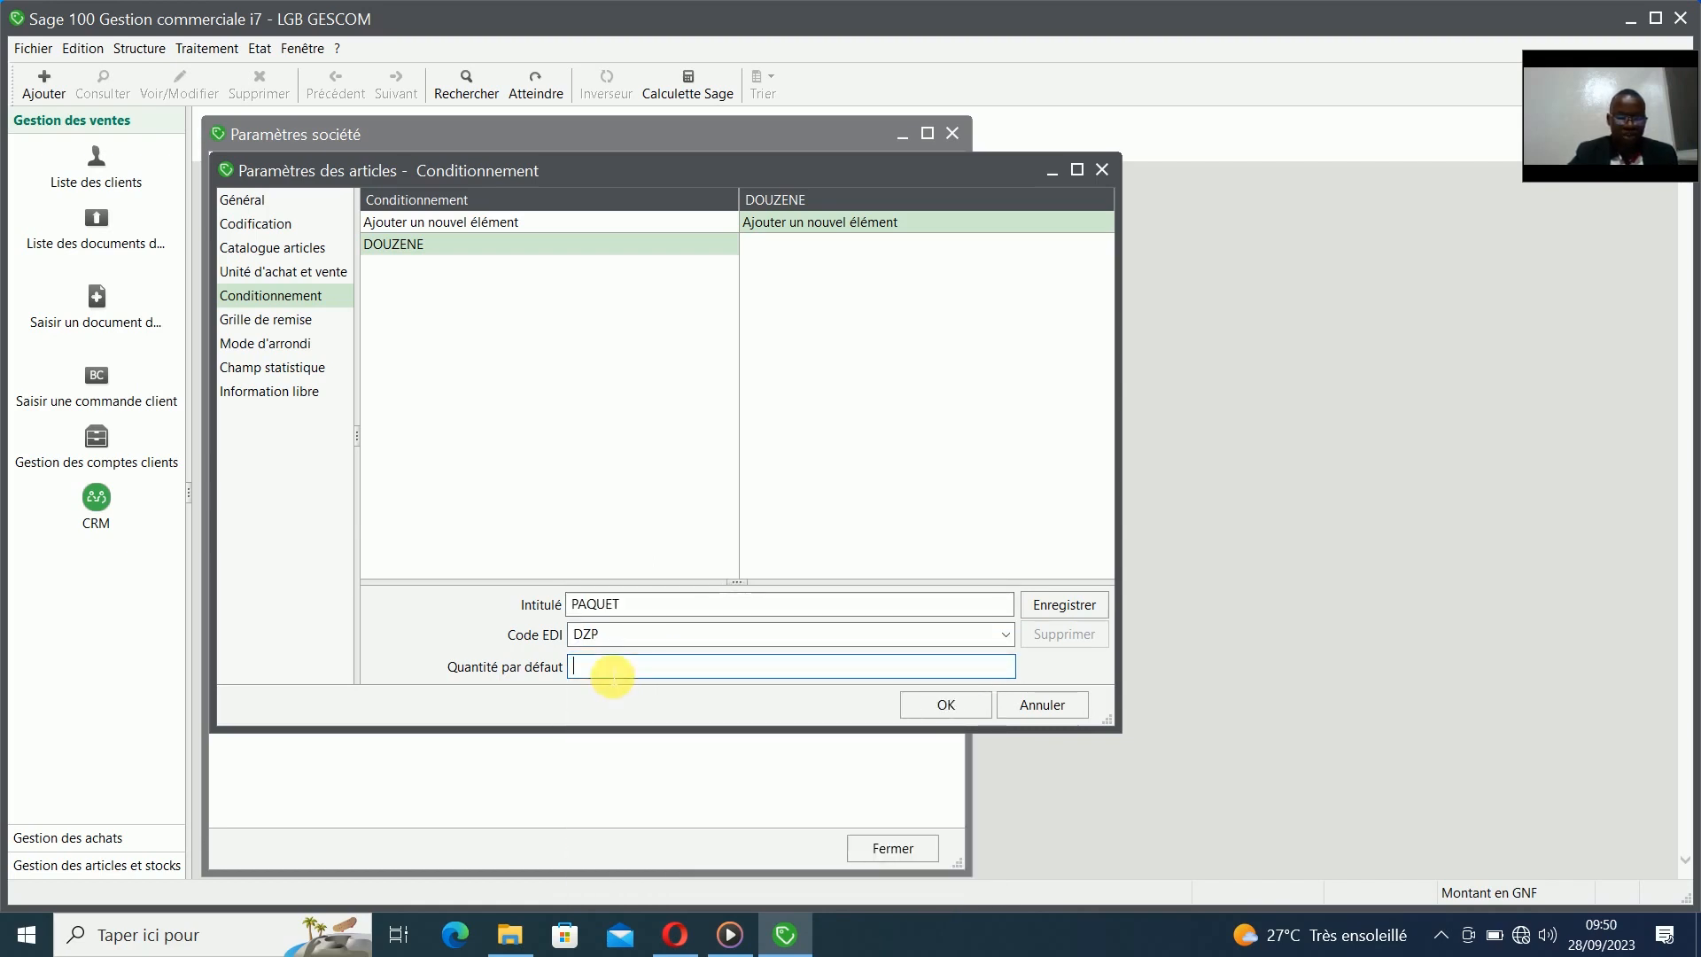
pyautogui.write('12')
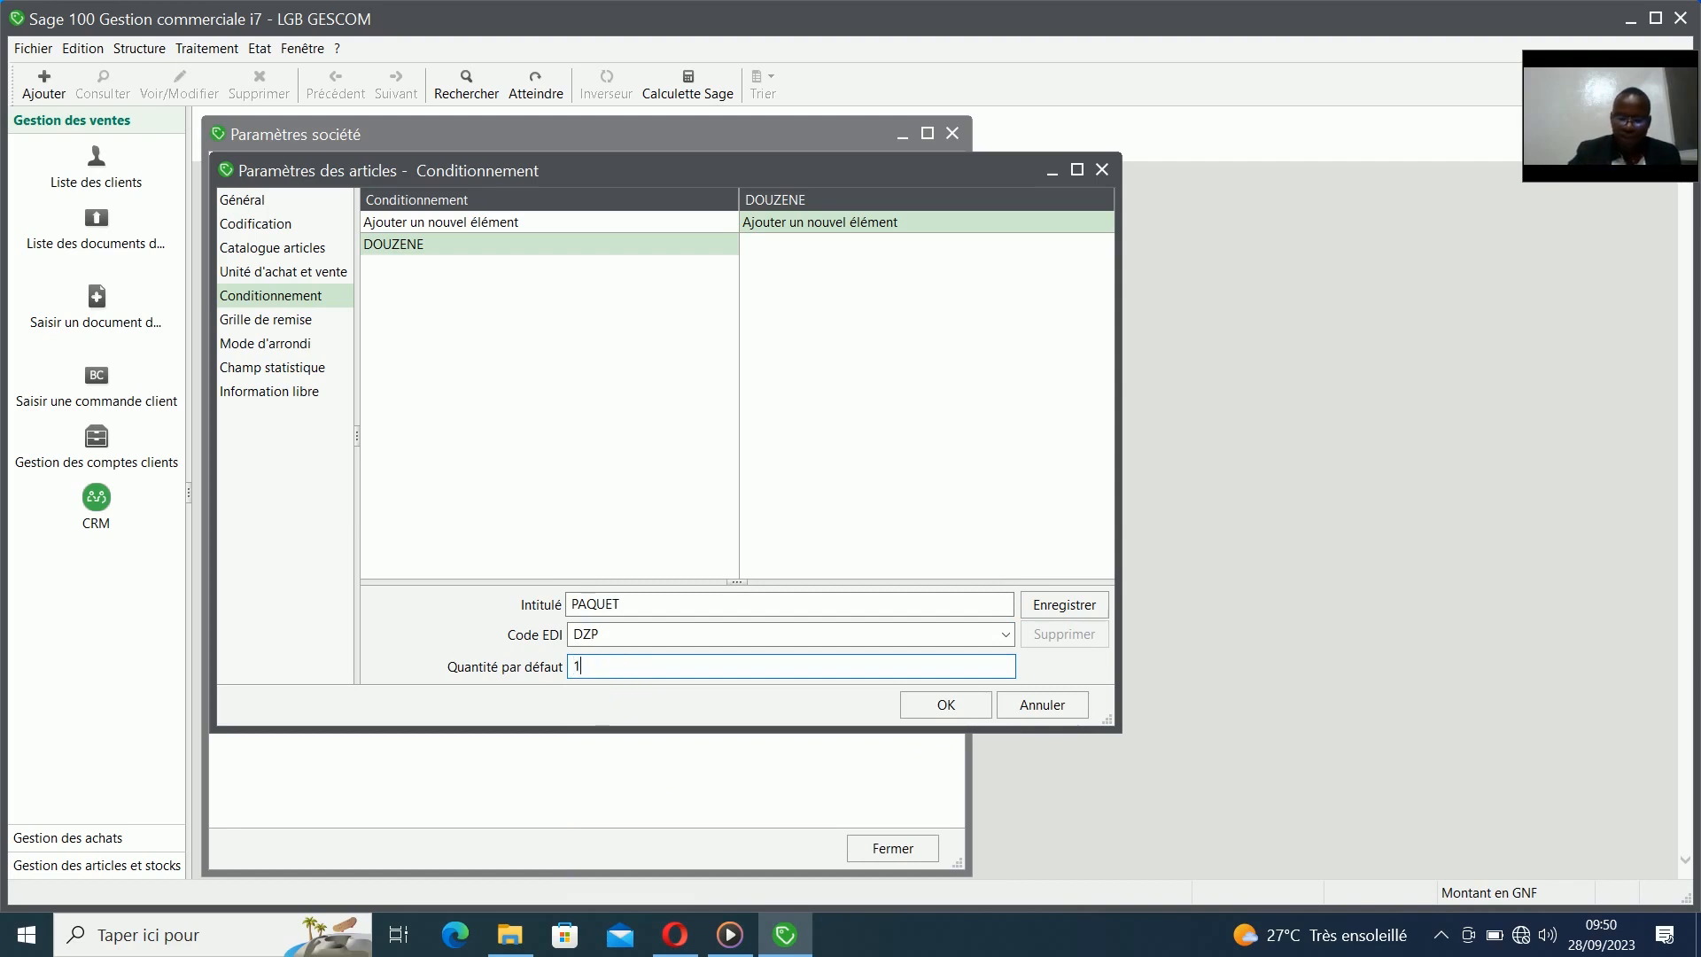
pyautogui.click(1049, 605)
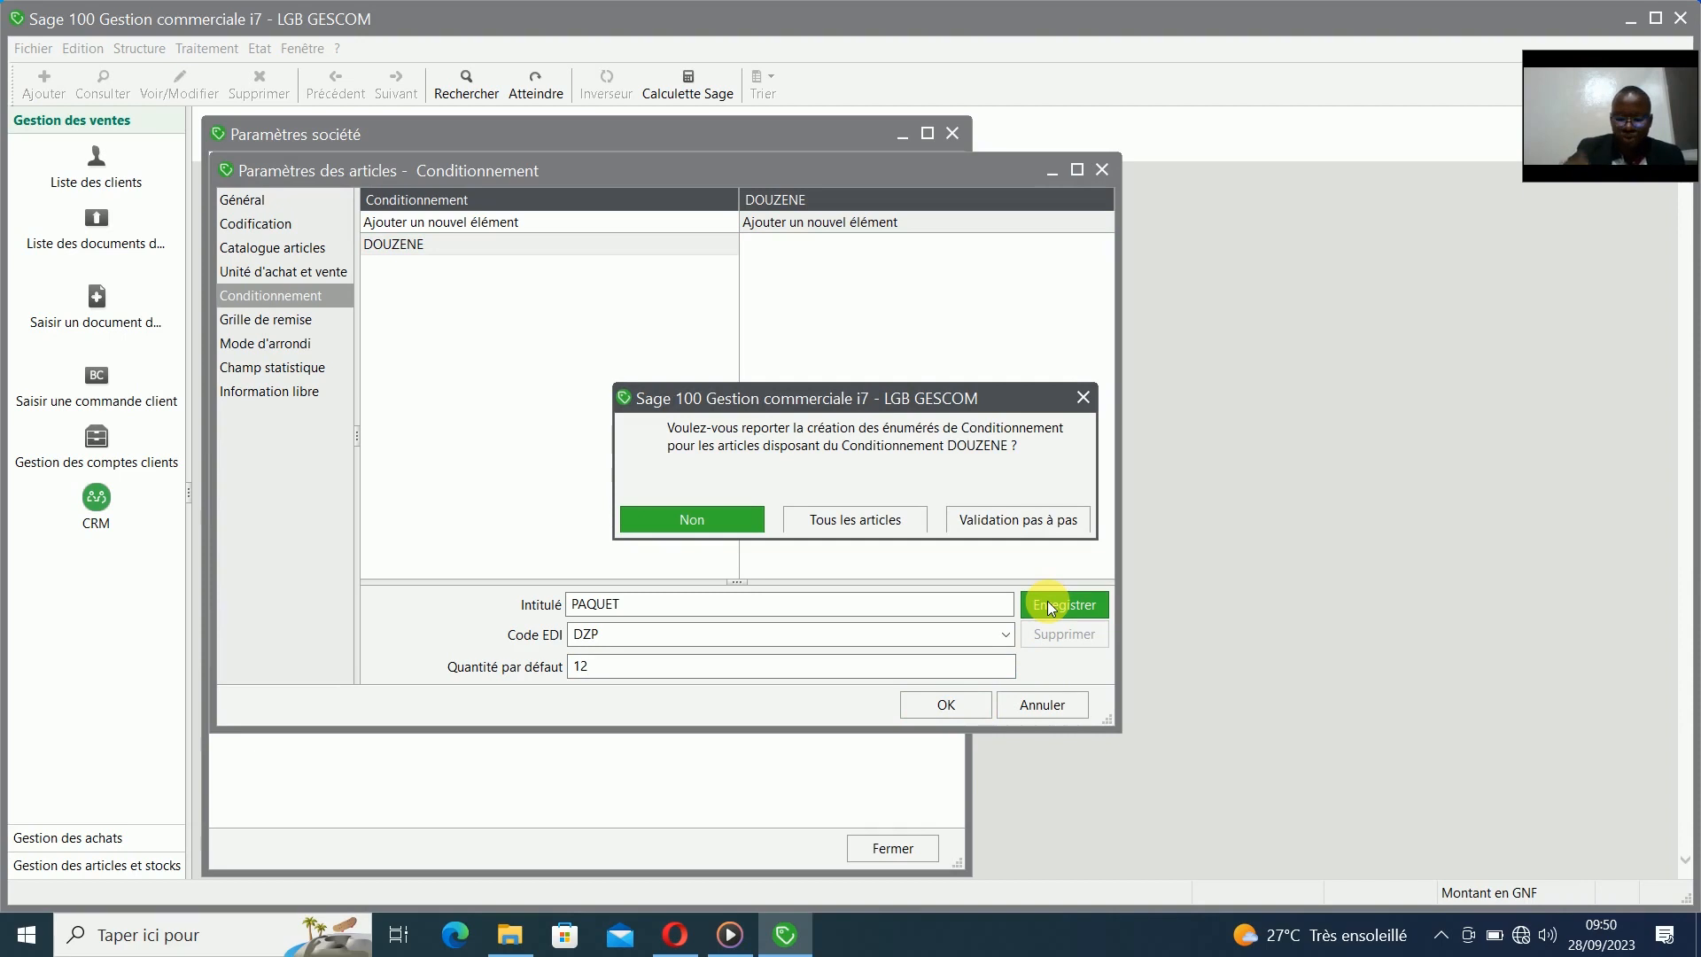
pyautogui.press('Tab')
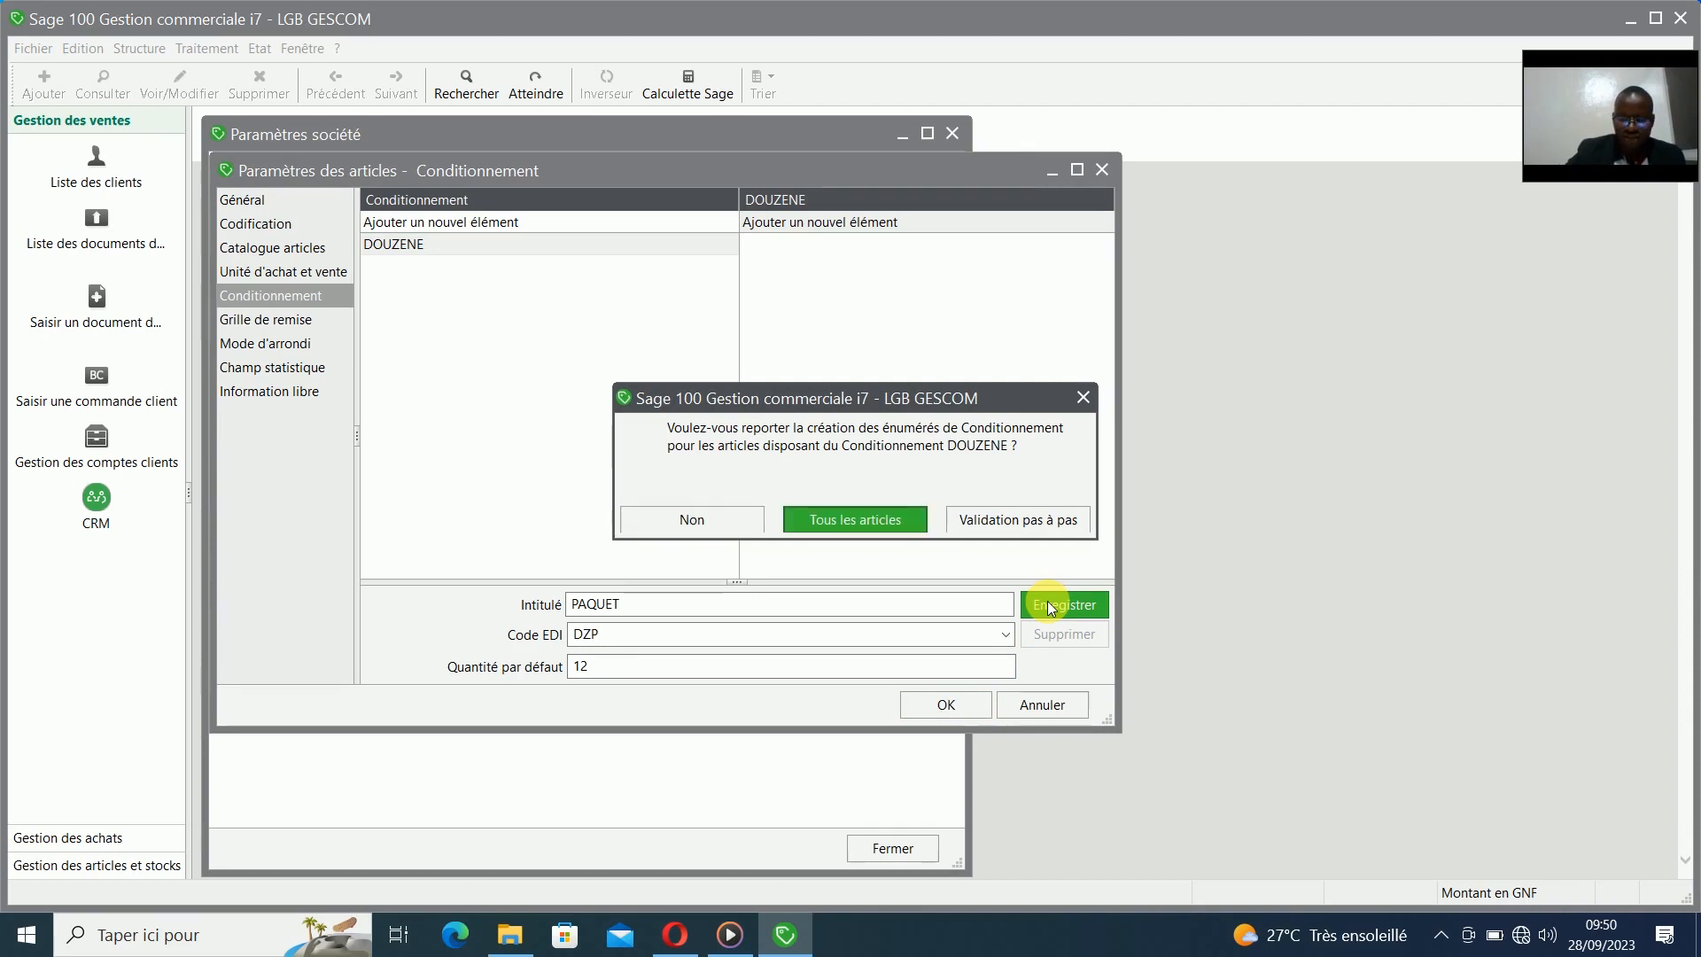
pyautogui.press('Return')
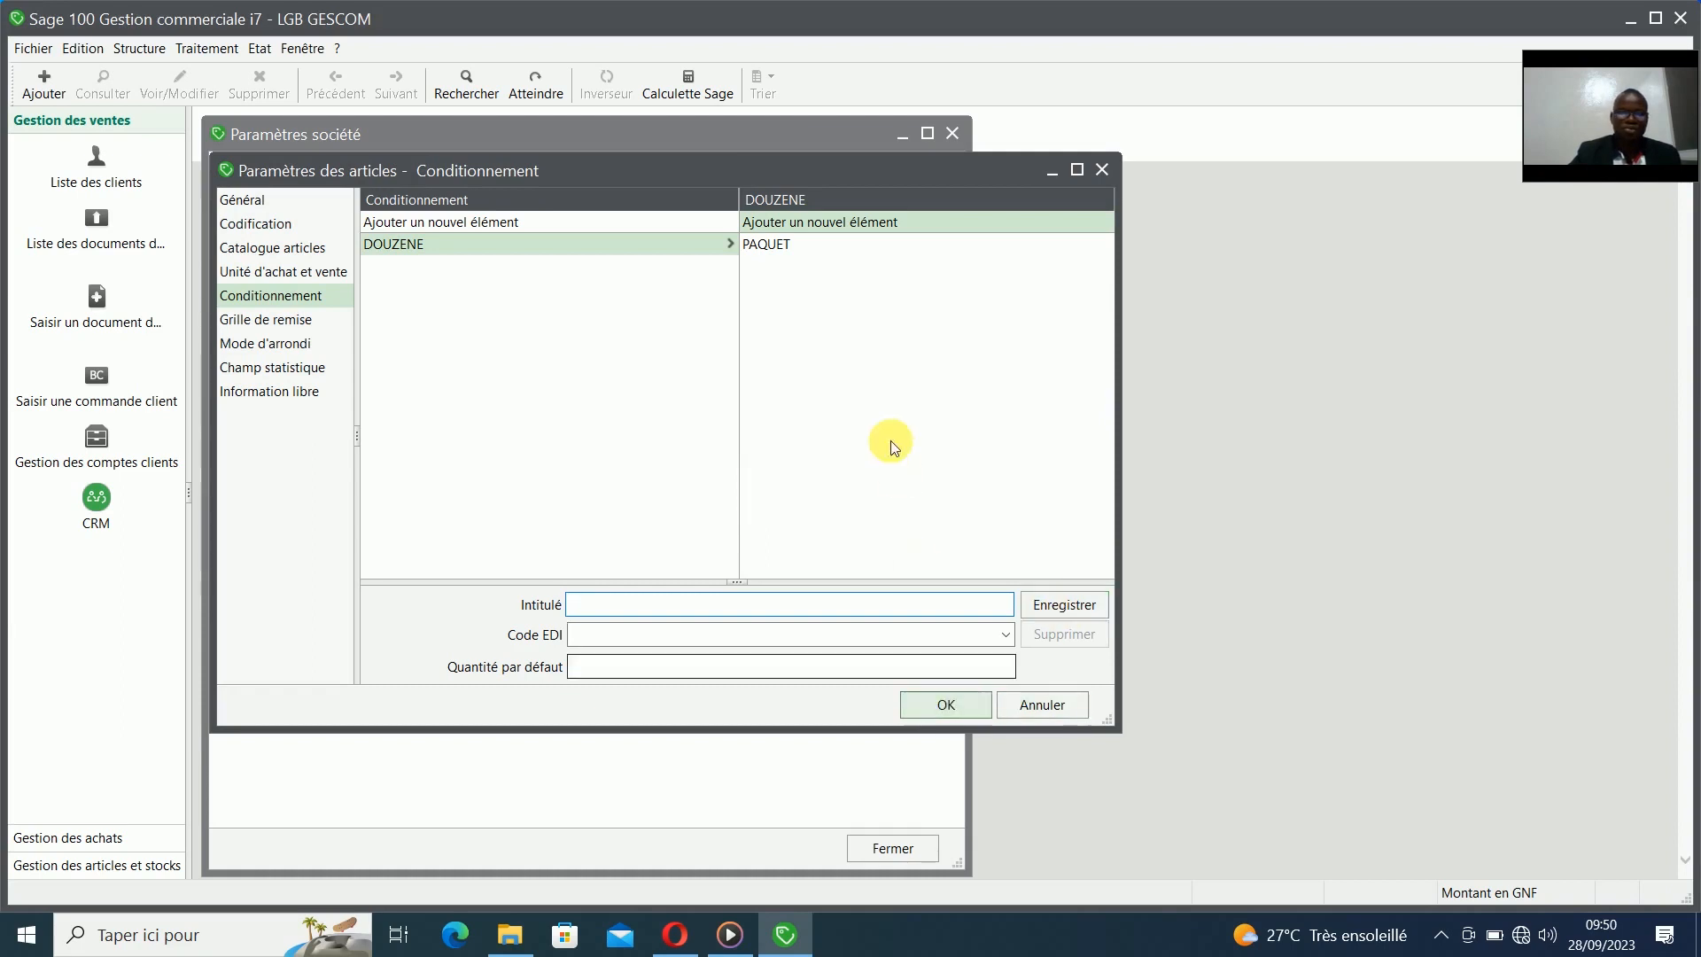
pyautogui.click(938, 711)
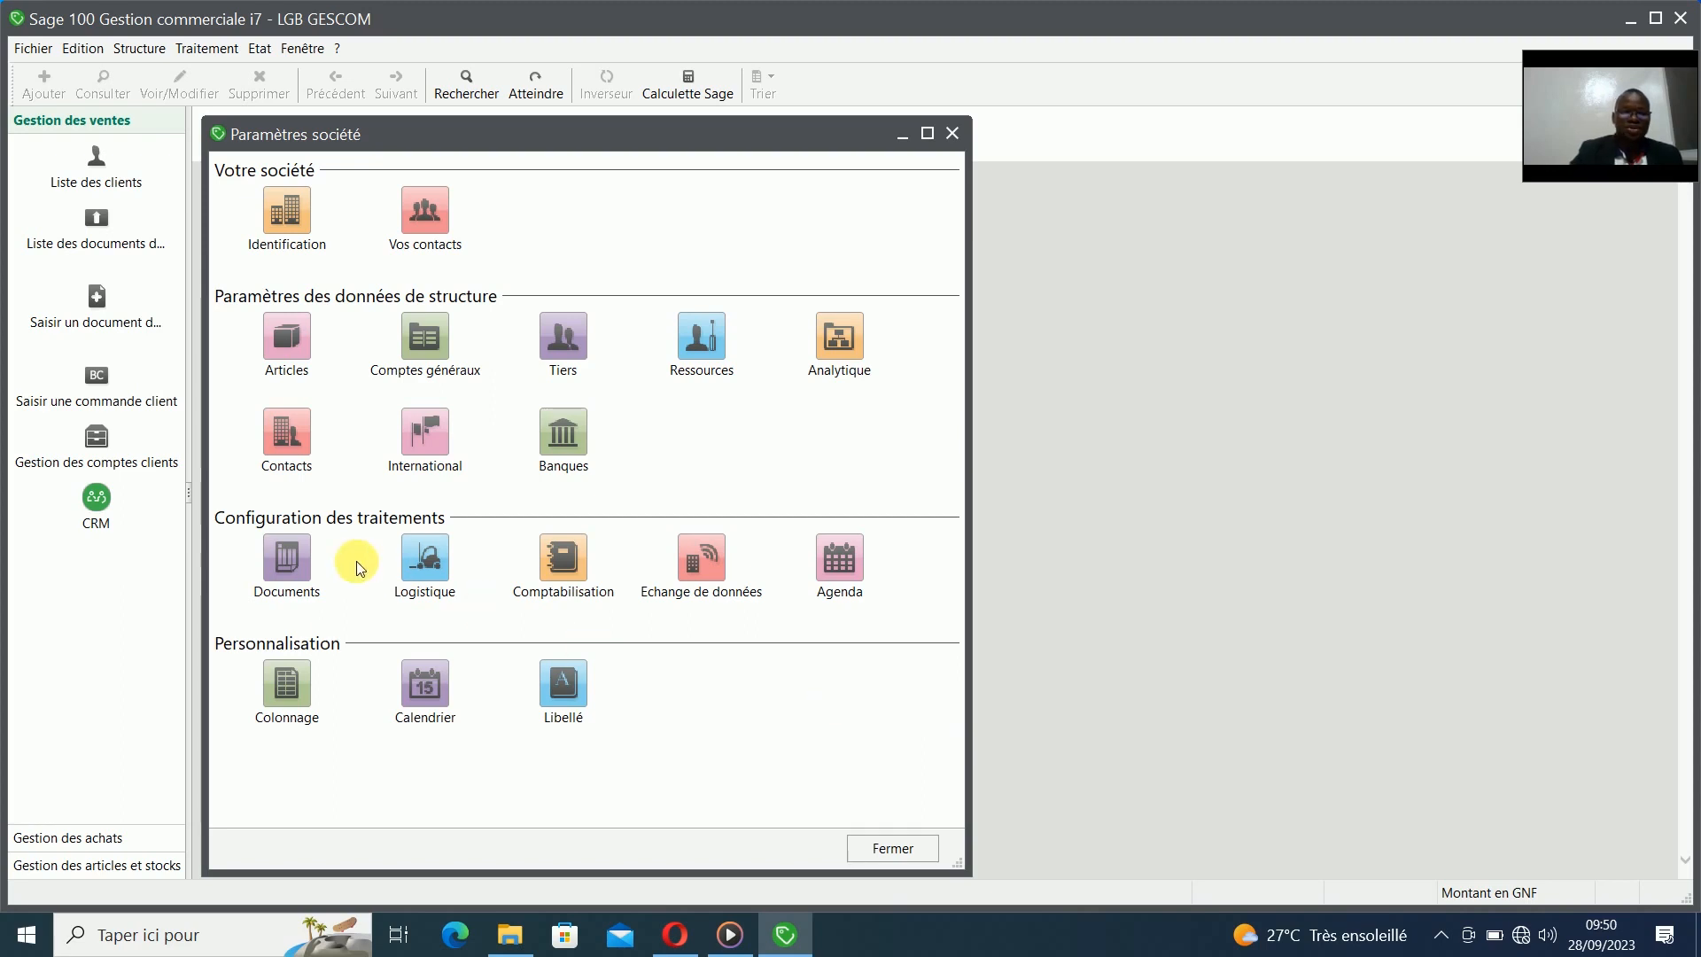
# - Reopen the article parameters and add a discount grid named REMISE EN GROS with type Remise par quantité
pyautogui.click(288, 346)
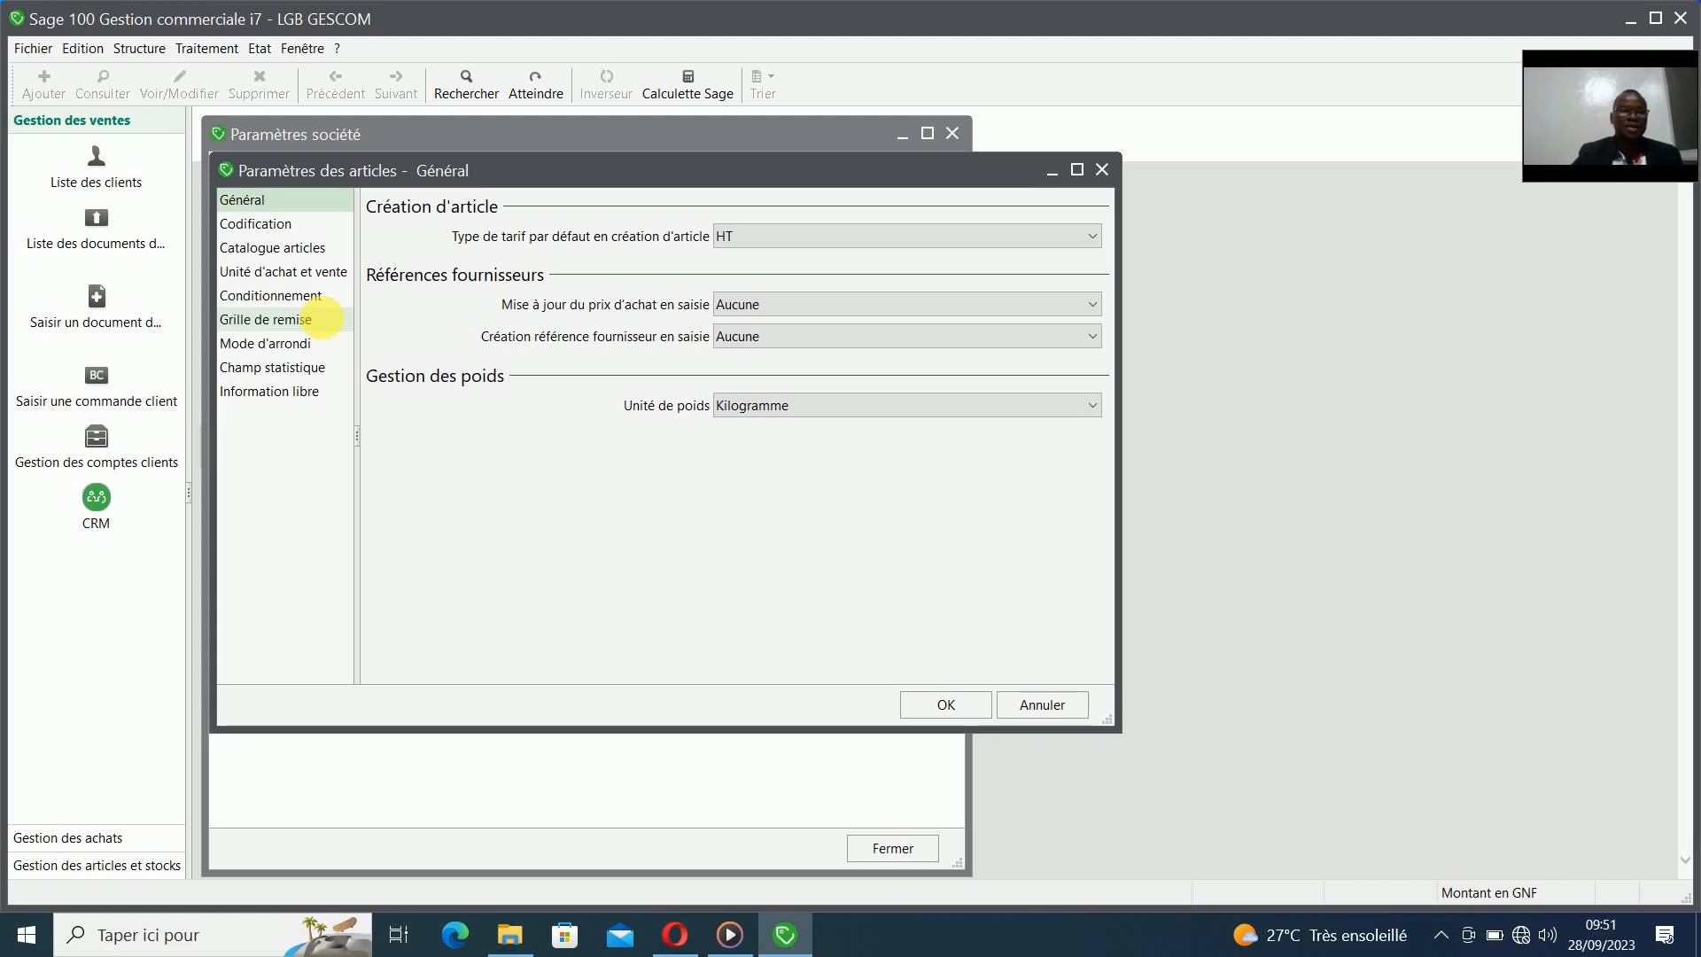
pyautogui.click(322, 317)
pyautogui.click(654, 638)
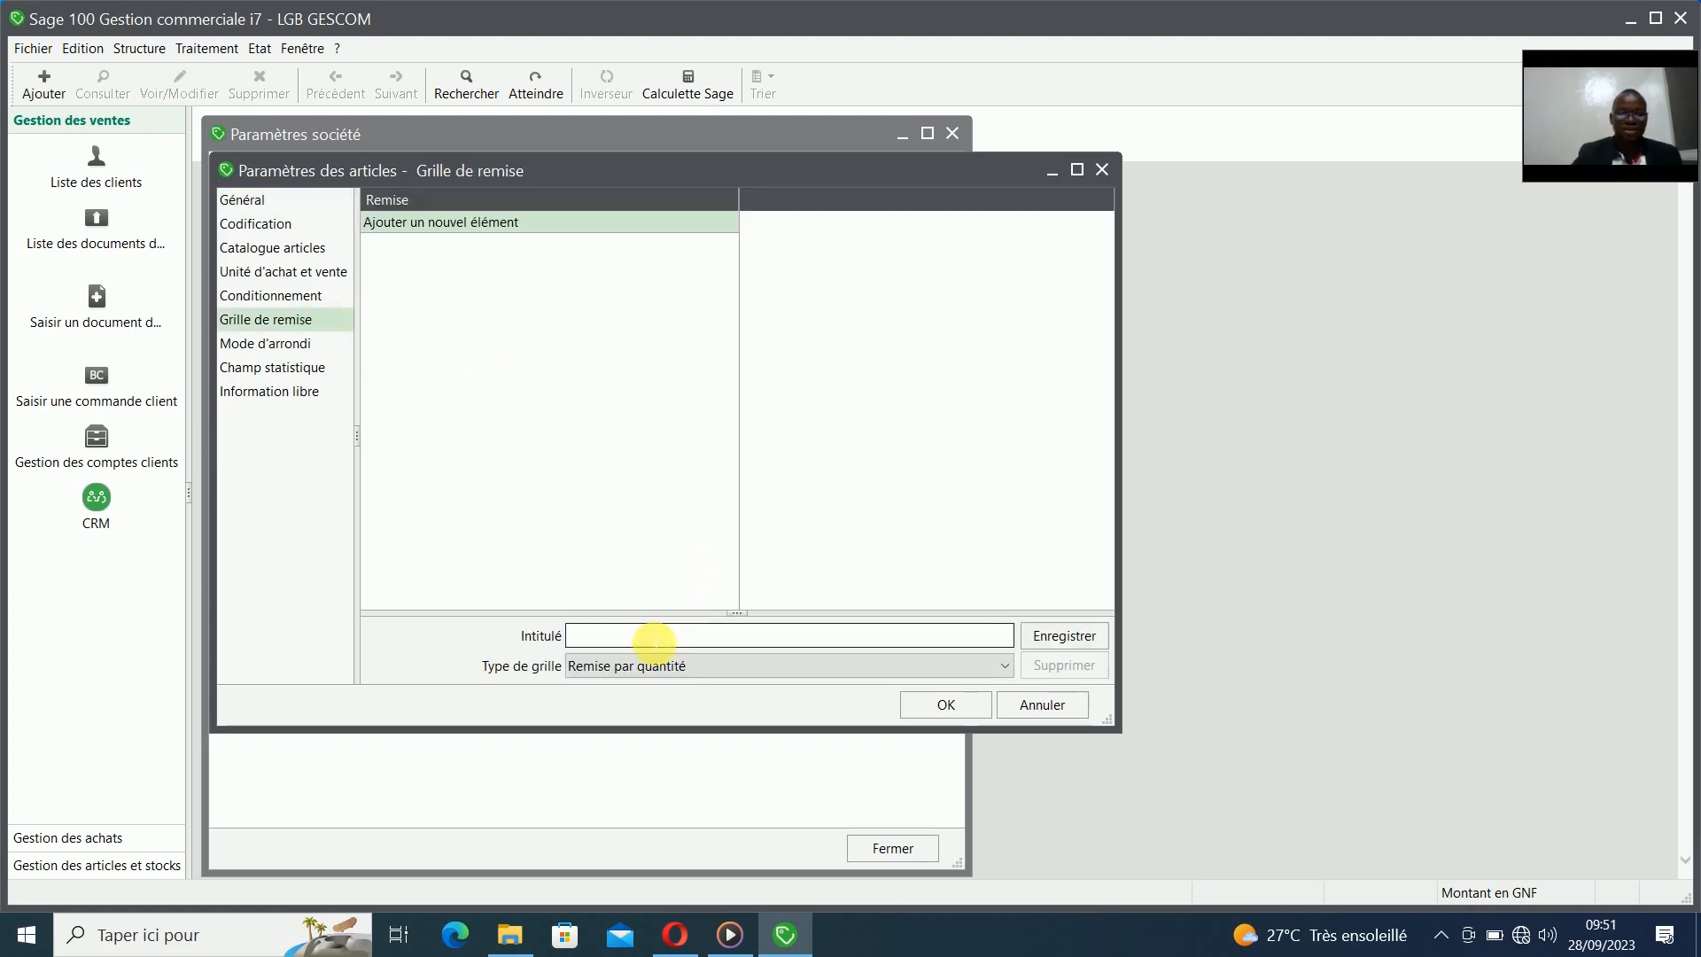
pyautogui.write('REMOSE')
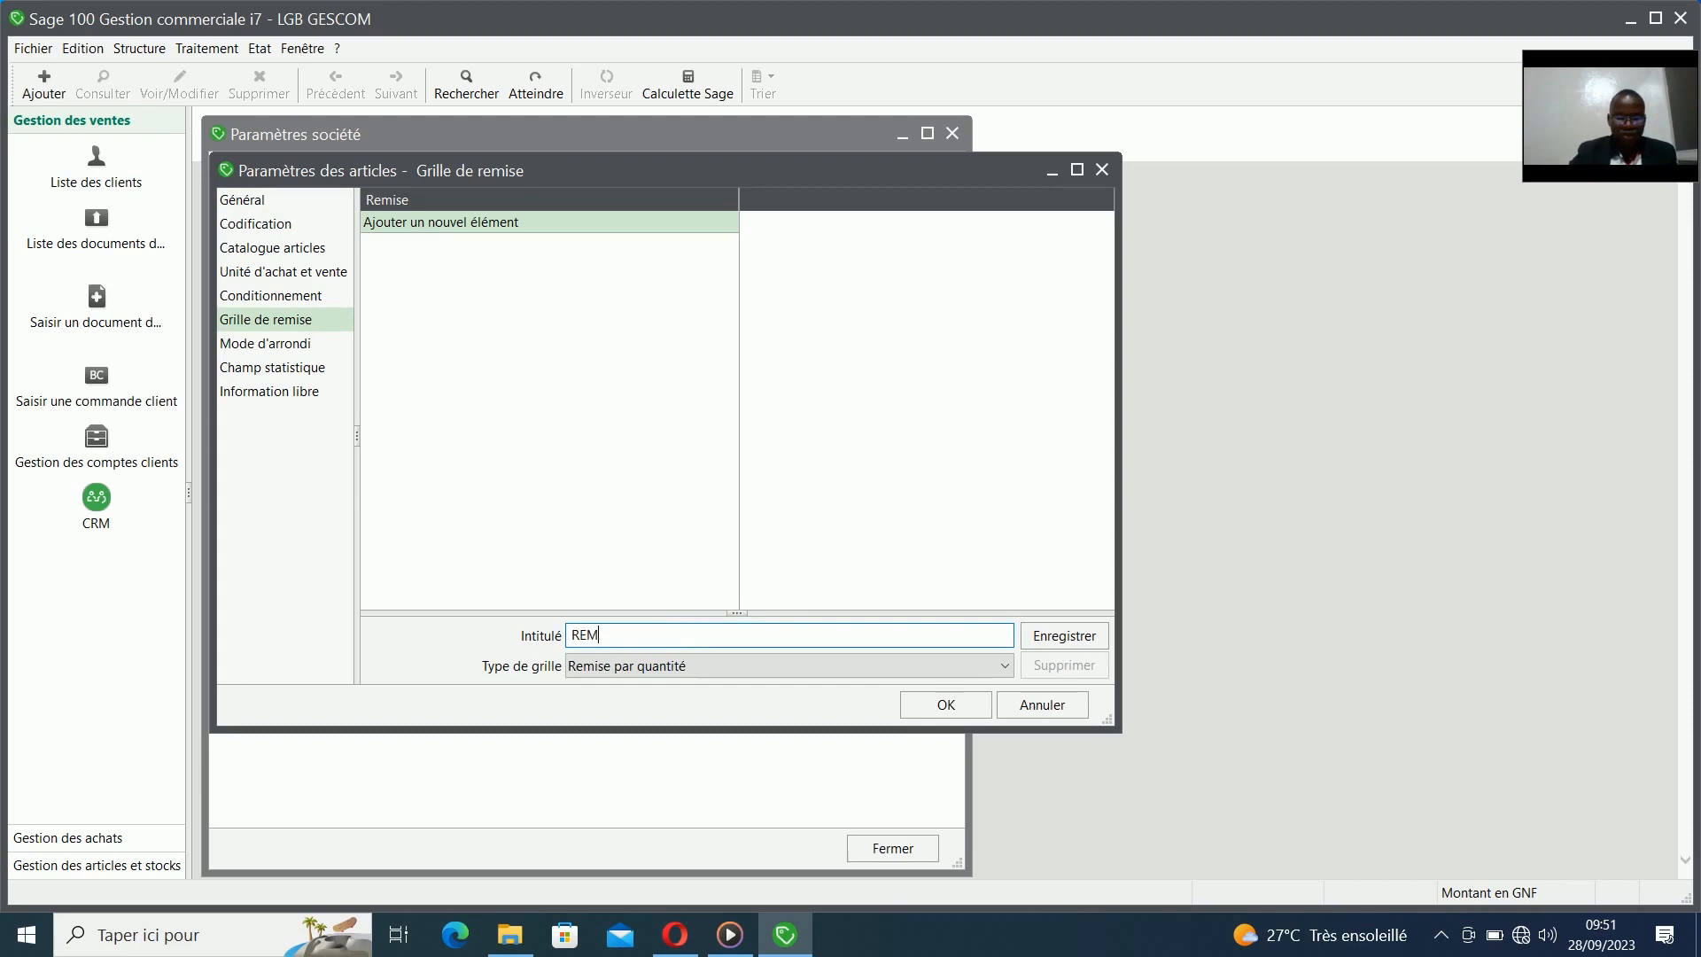
pyautogui.press('BackSpace')
pyautogui.press('BackSpace')
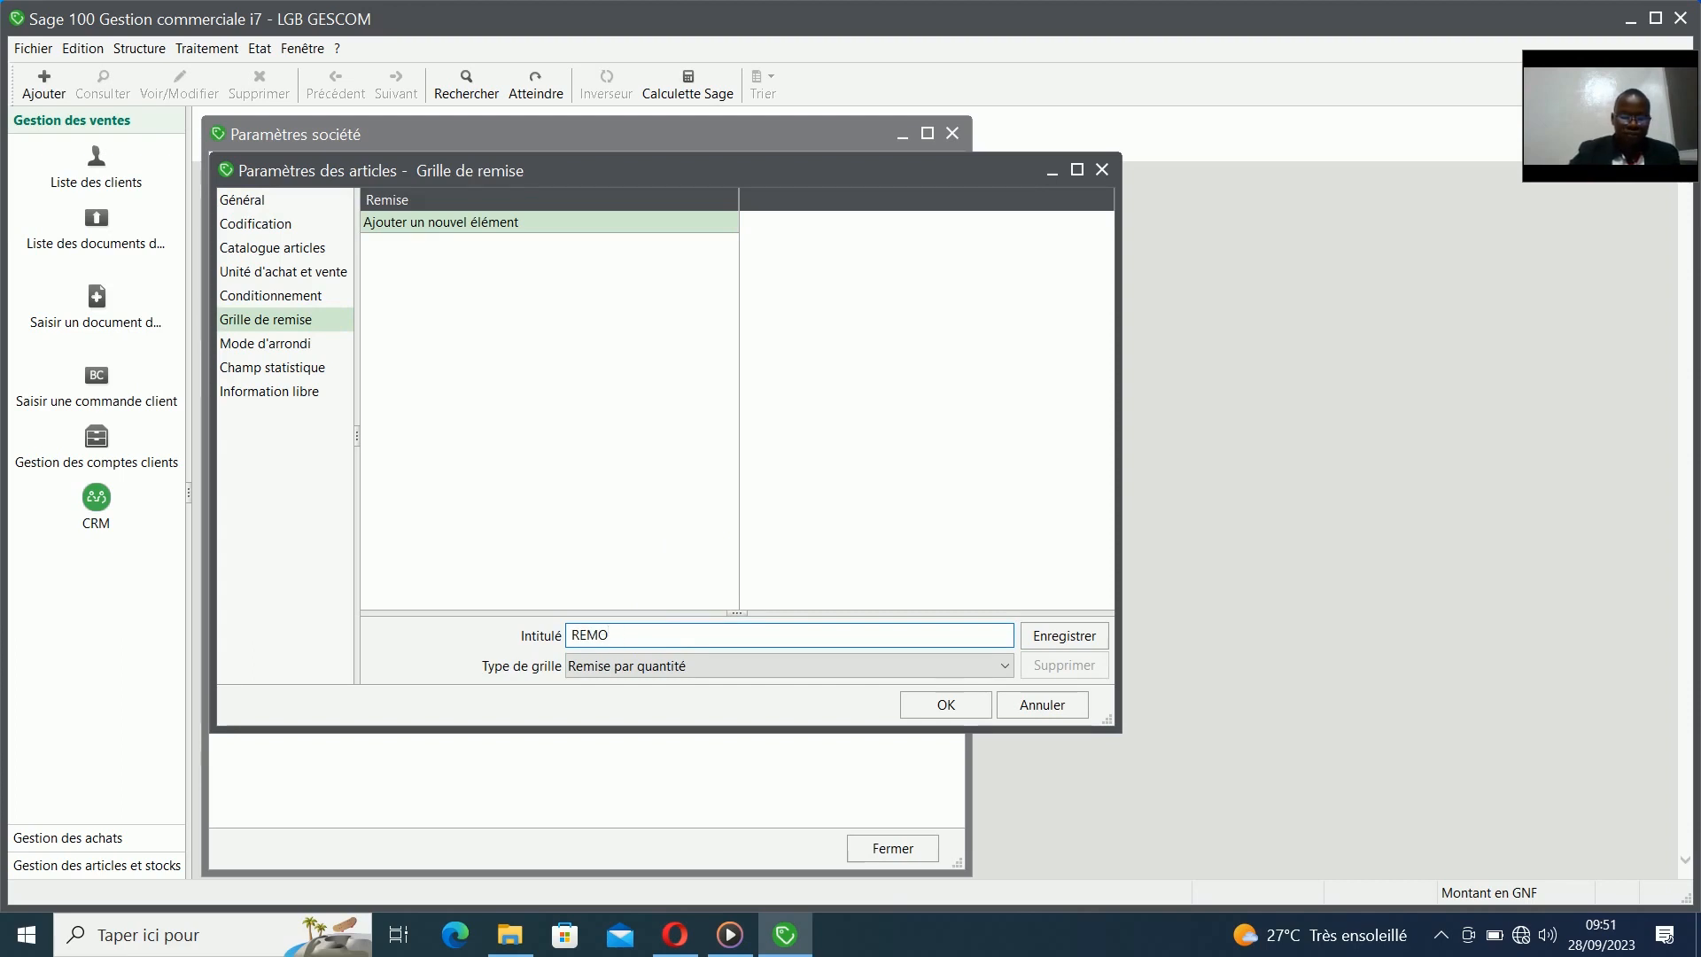
pyautogui.press('BackSpace')
pyautogui.write('ISE EN GROS')
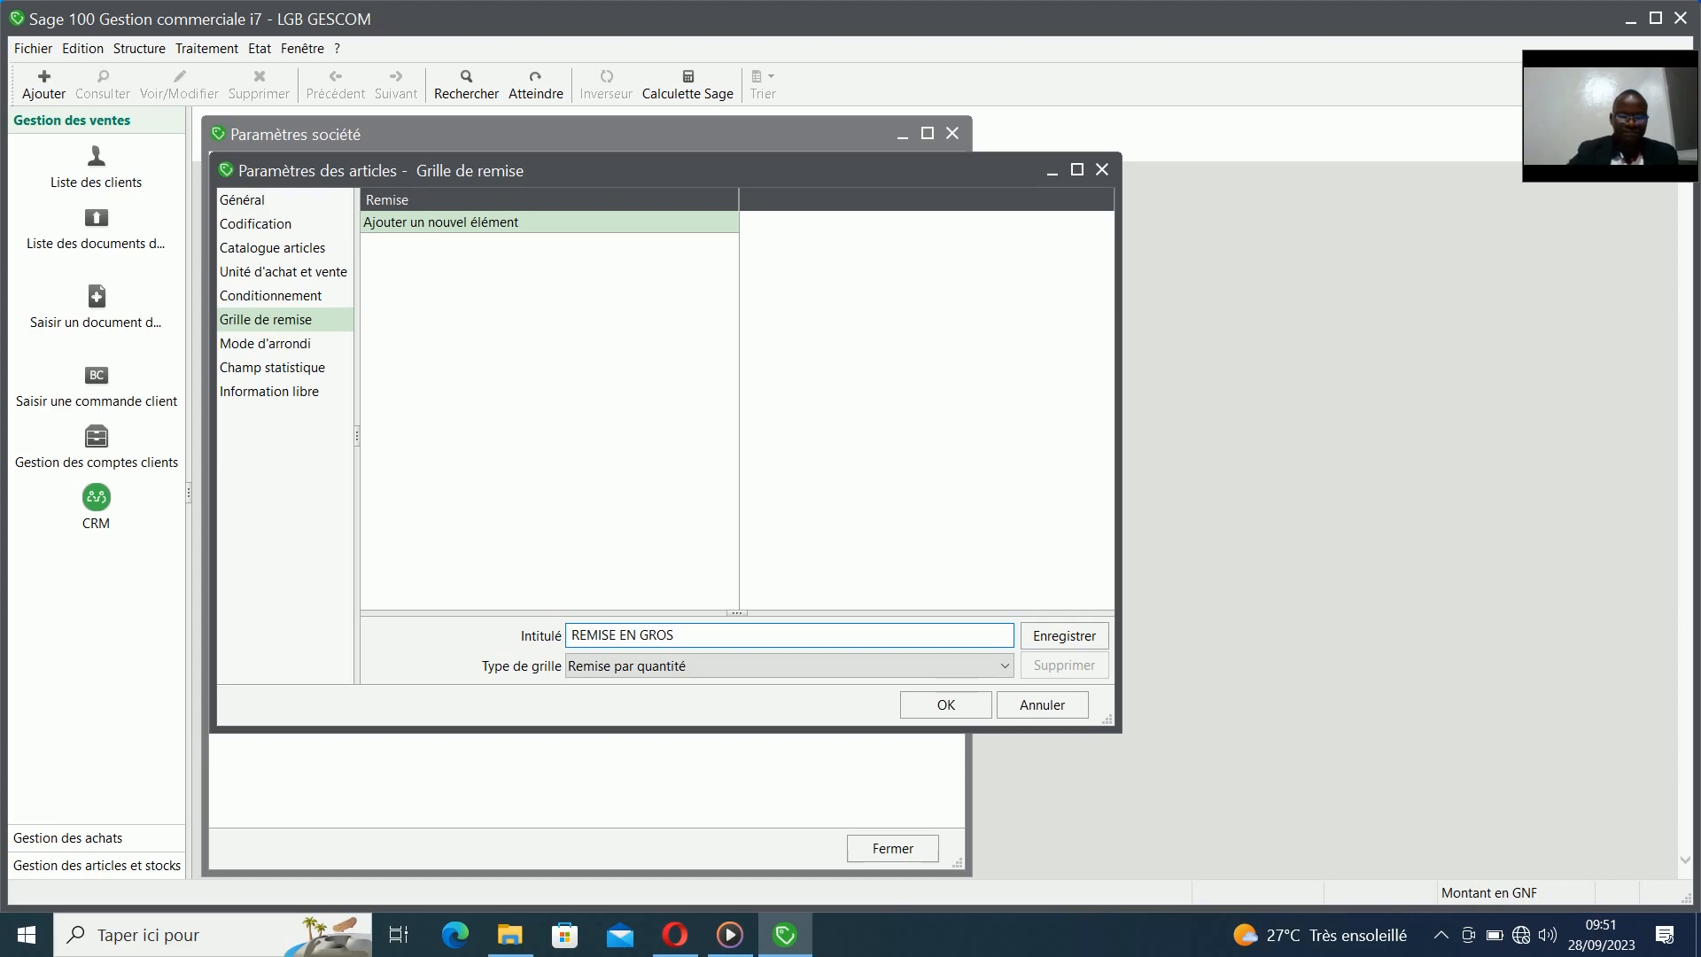
pyautogui.click(759, 668)
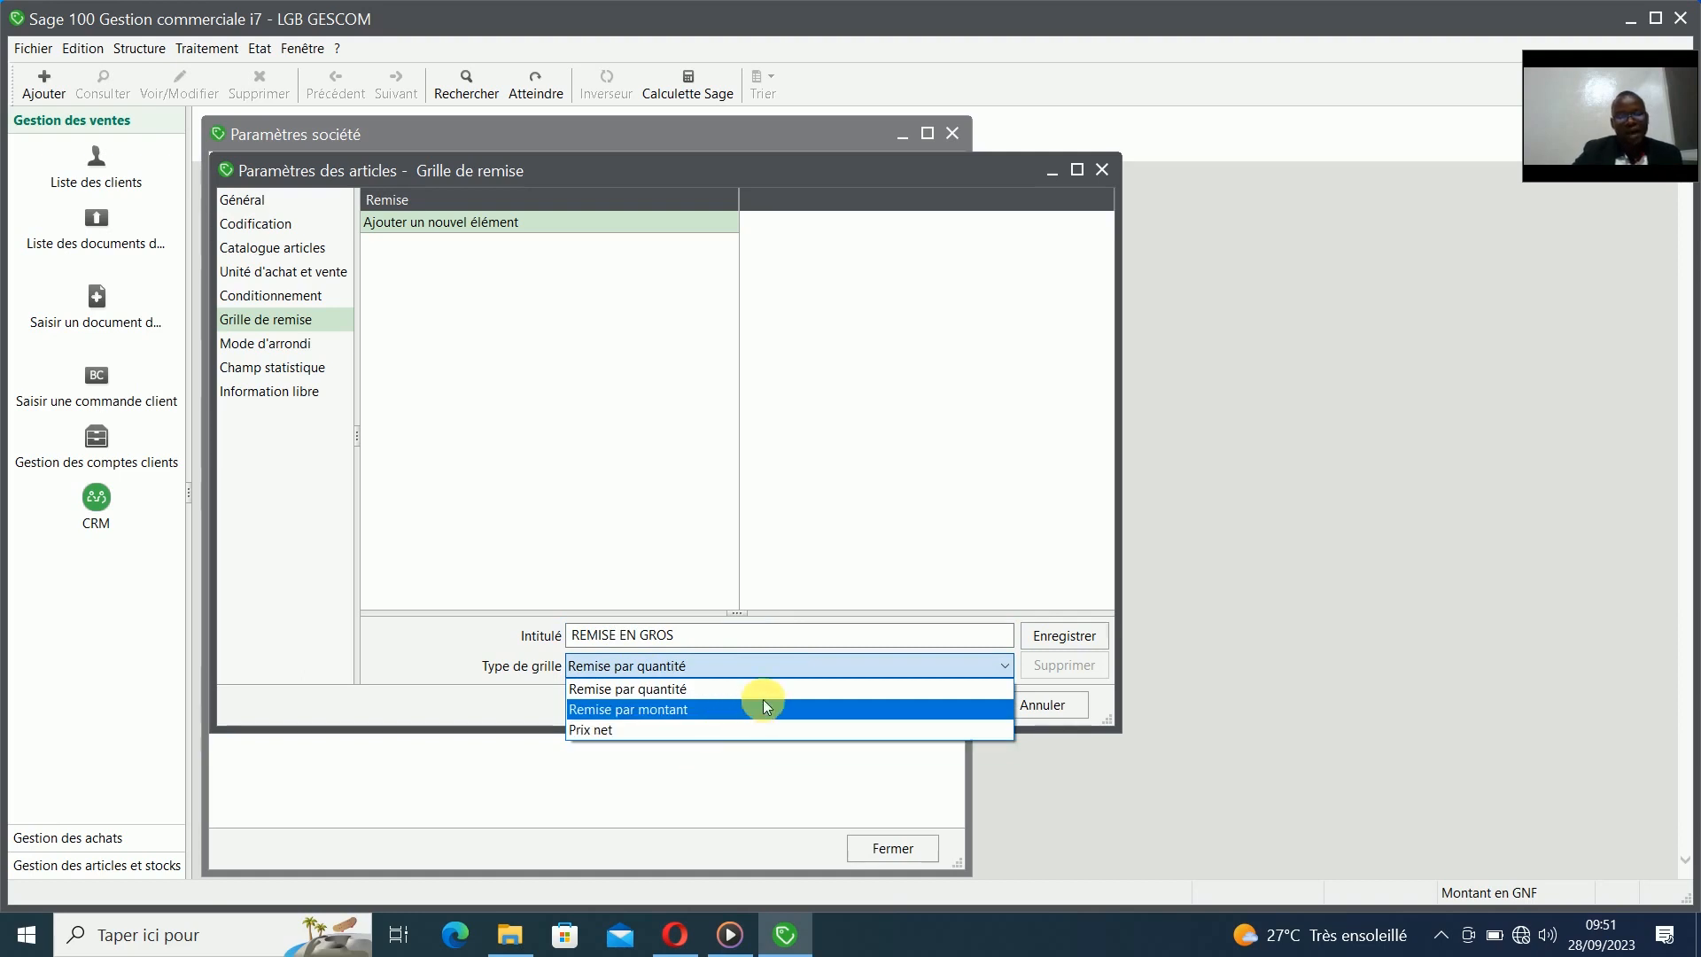
pyautogui.click(736, 668)
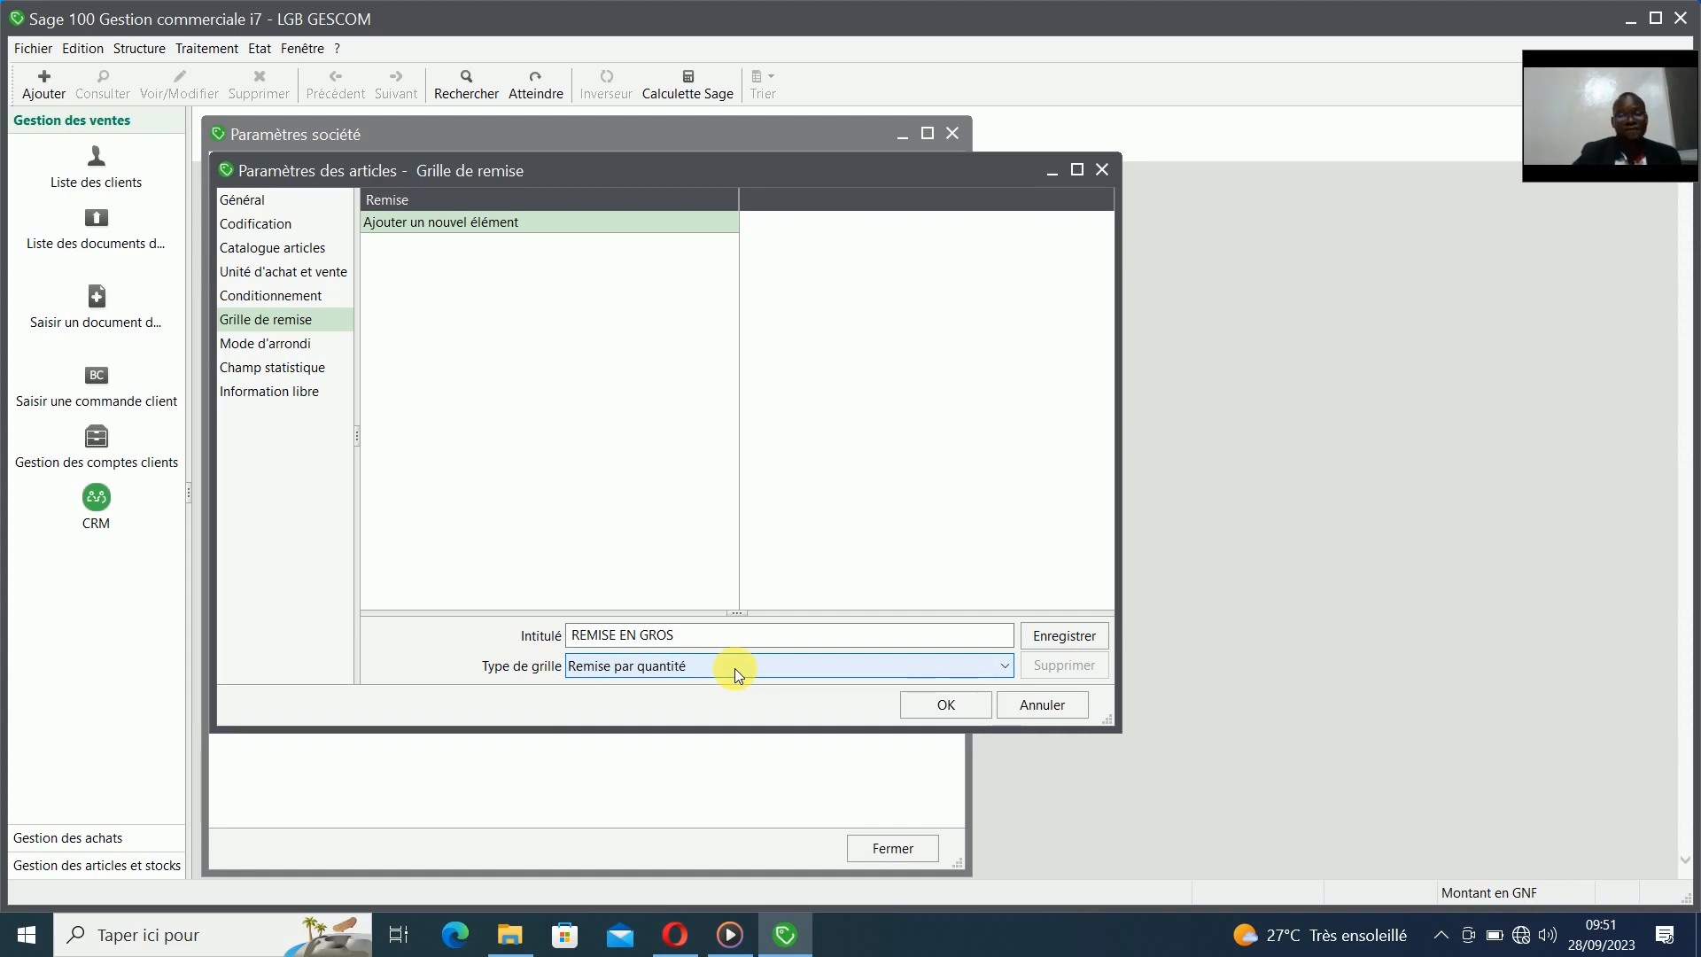
pyautogui.click(1063, 637)
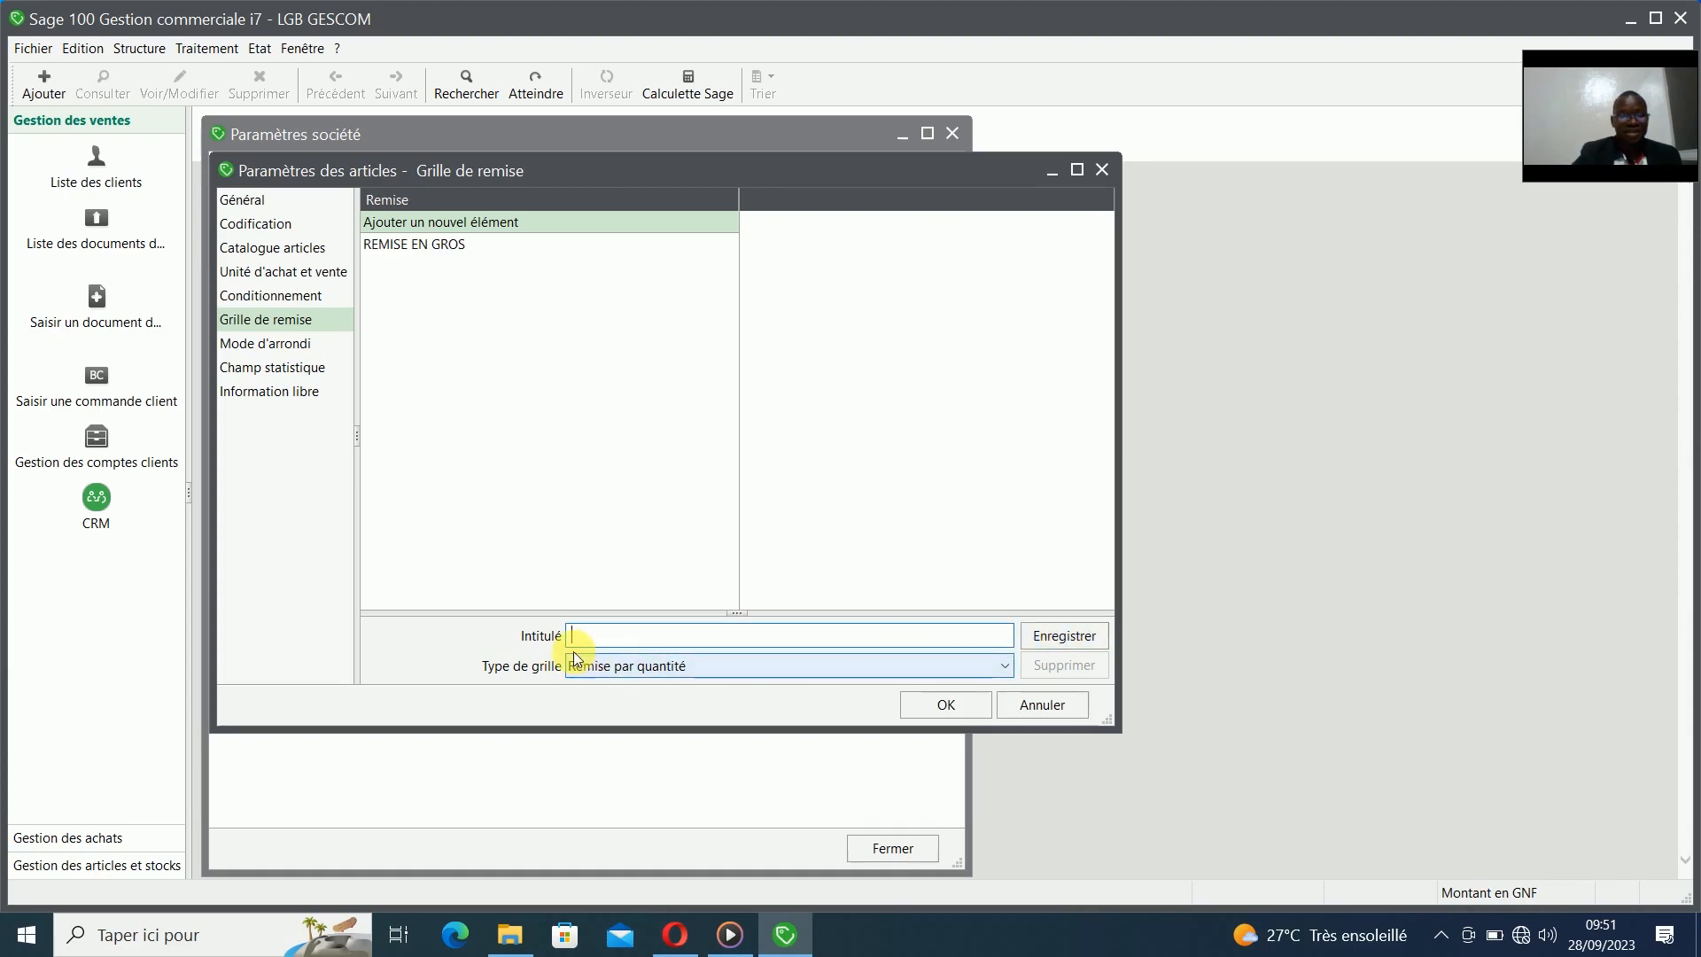
# - Add discount grids REMISE REPRESENTANT and DEMISE DETAILLANT with type Remise par quantité, and validate the article parameters
pyautogui.write('REM')
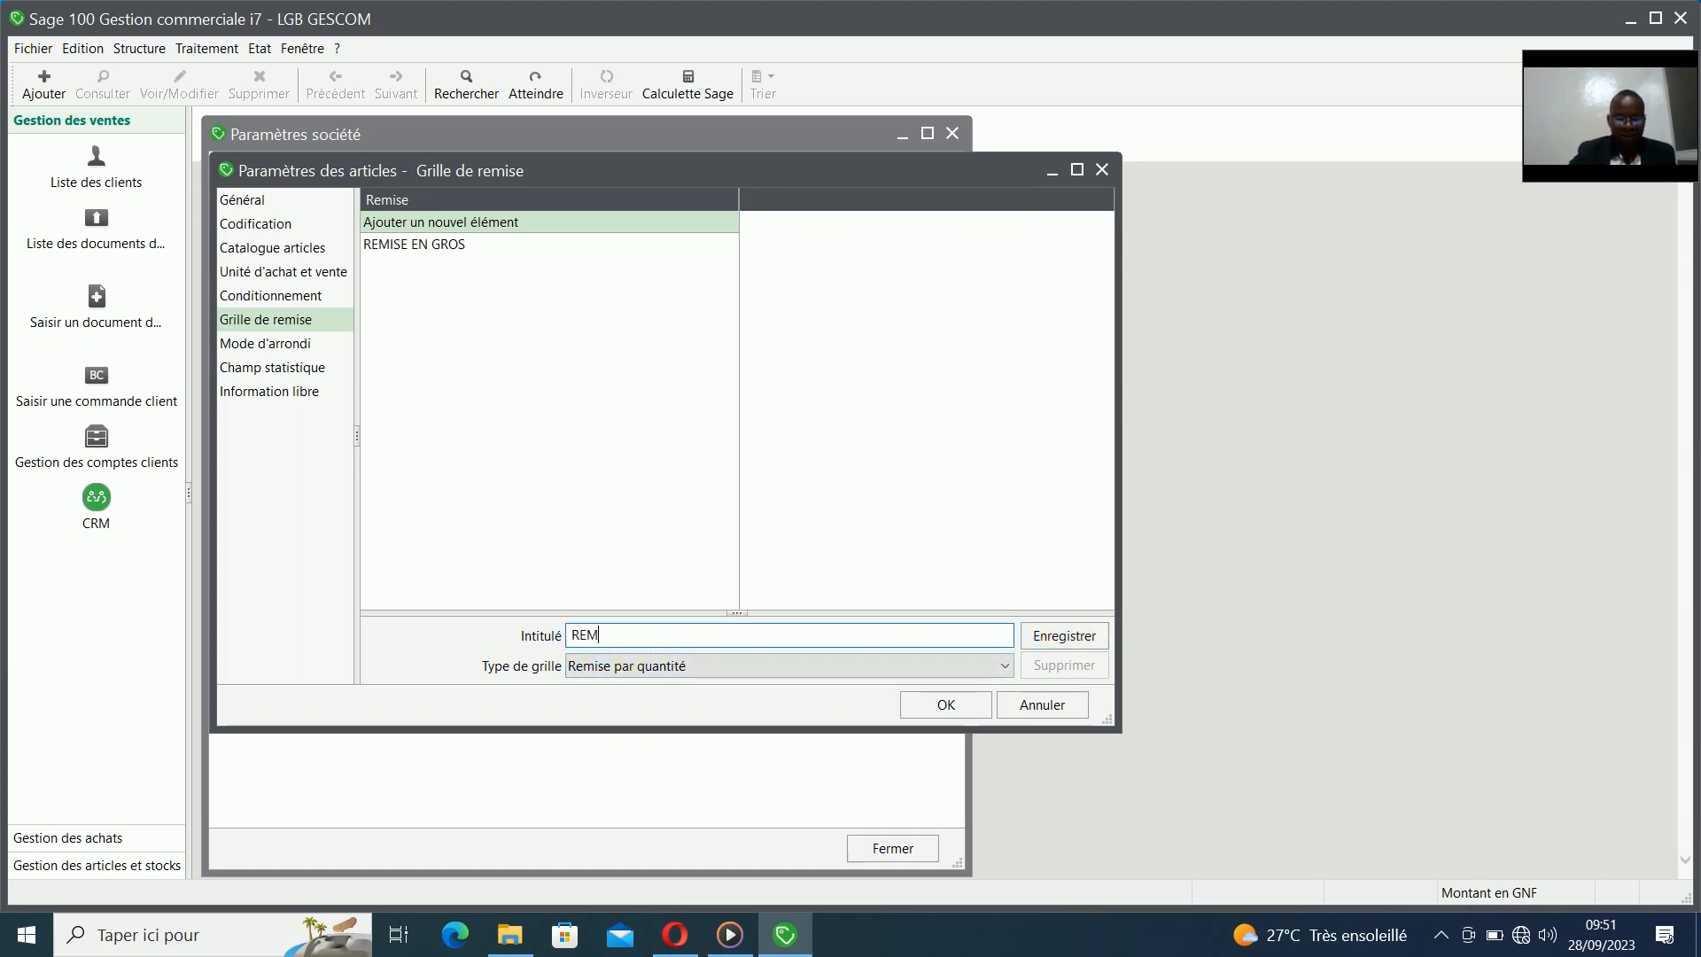
pyautogui.write('ISE REPRESENTANT')
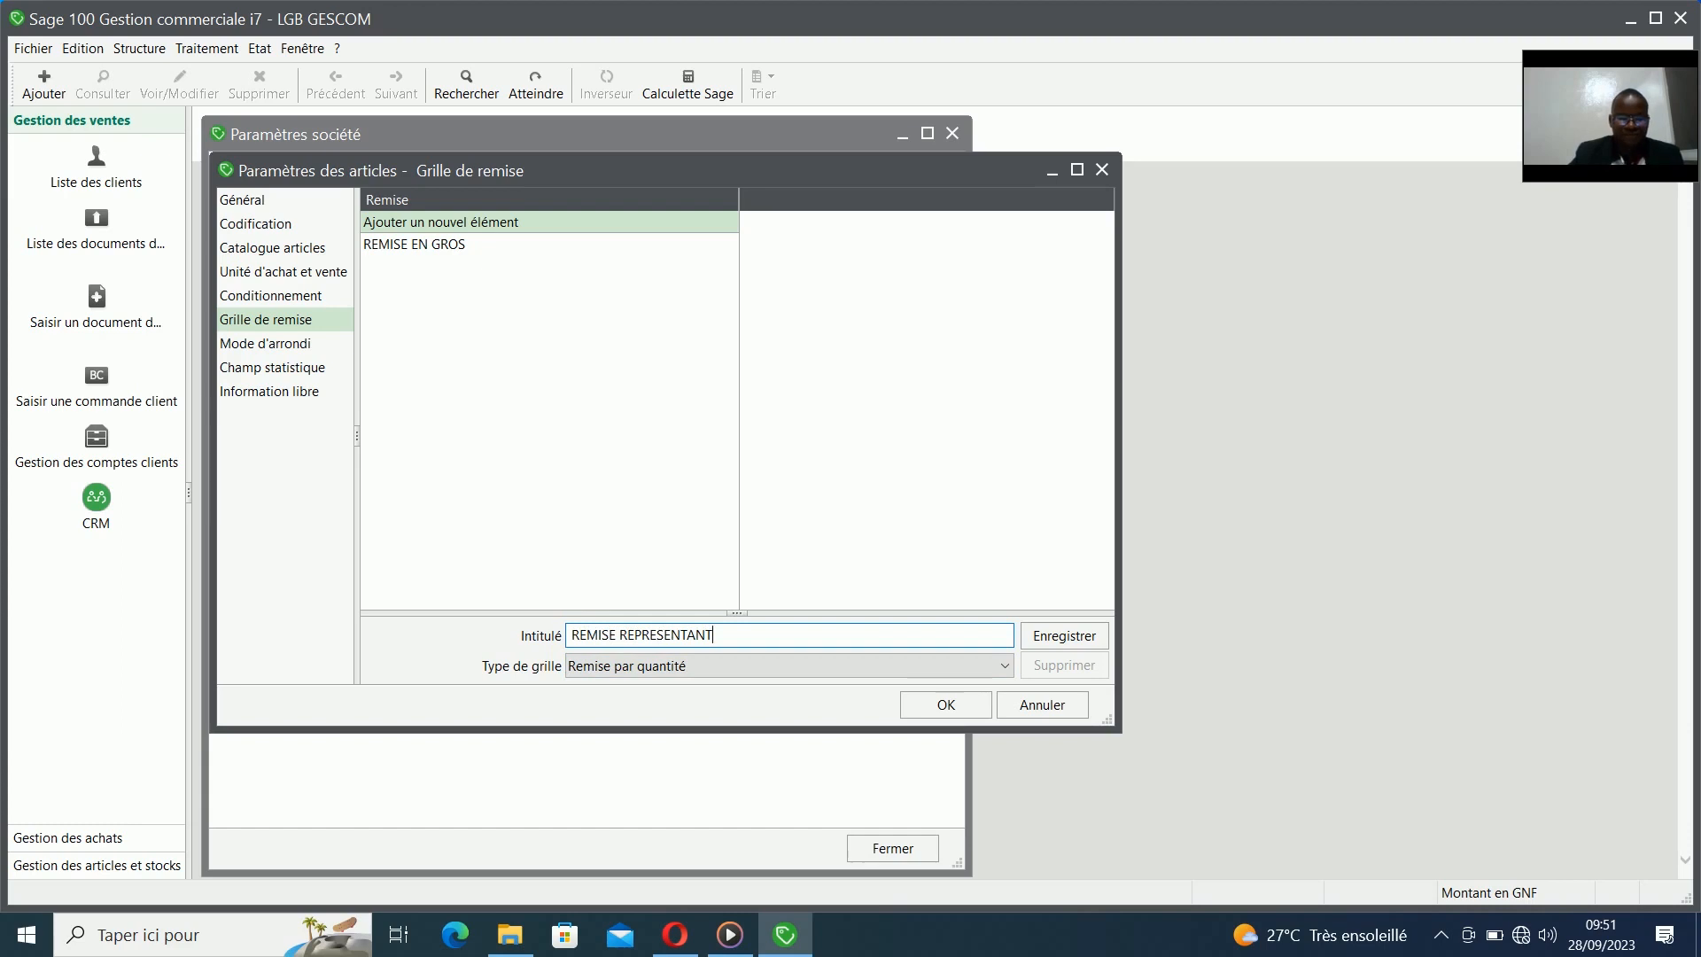
pyautogui.press('Return')
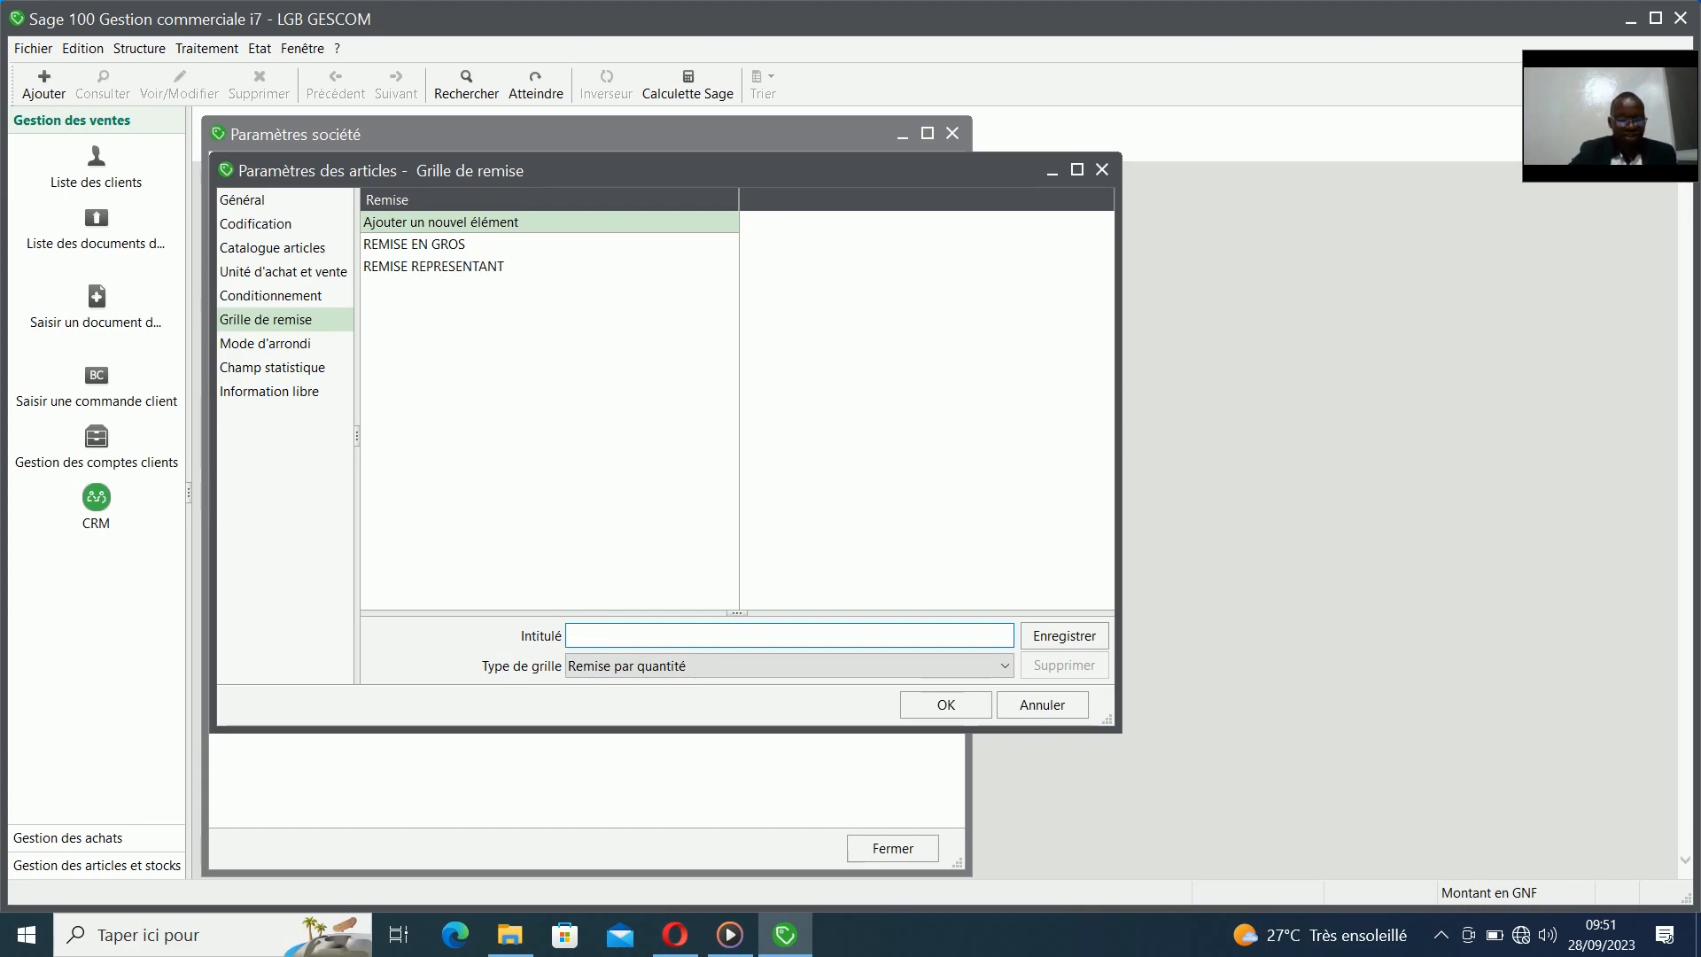
pyautogui.write('DEMISE ')
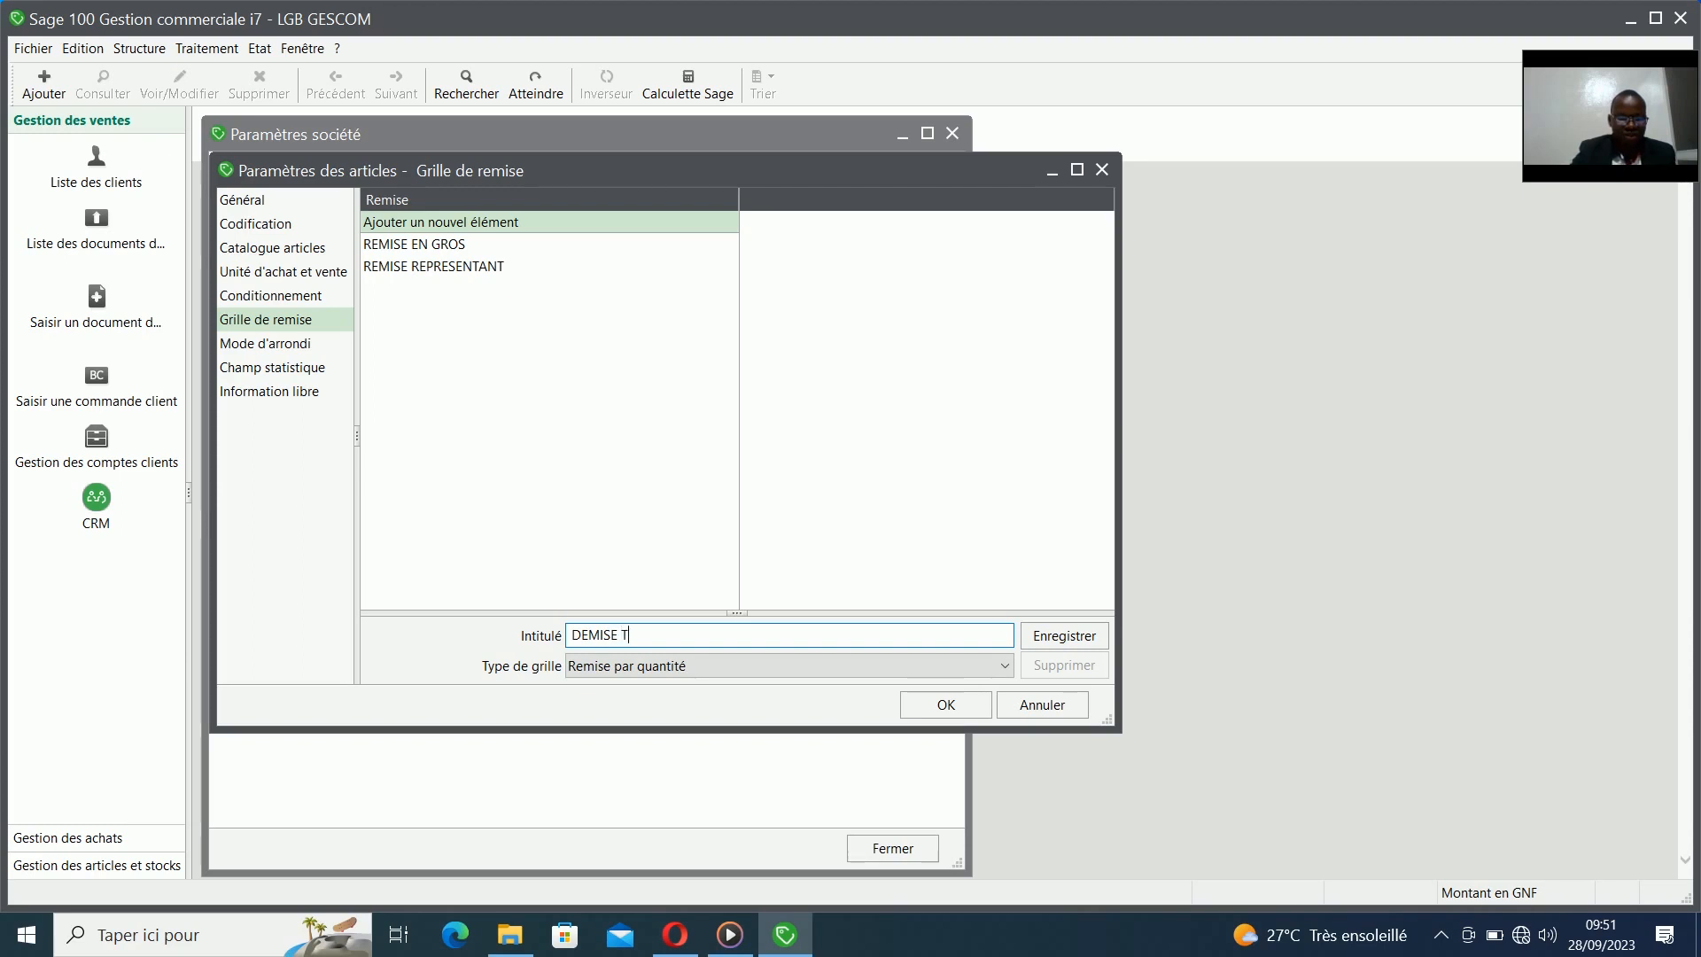
pyautogui.write('DETAILLANT')
pyautogui.press('Return')
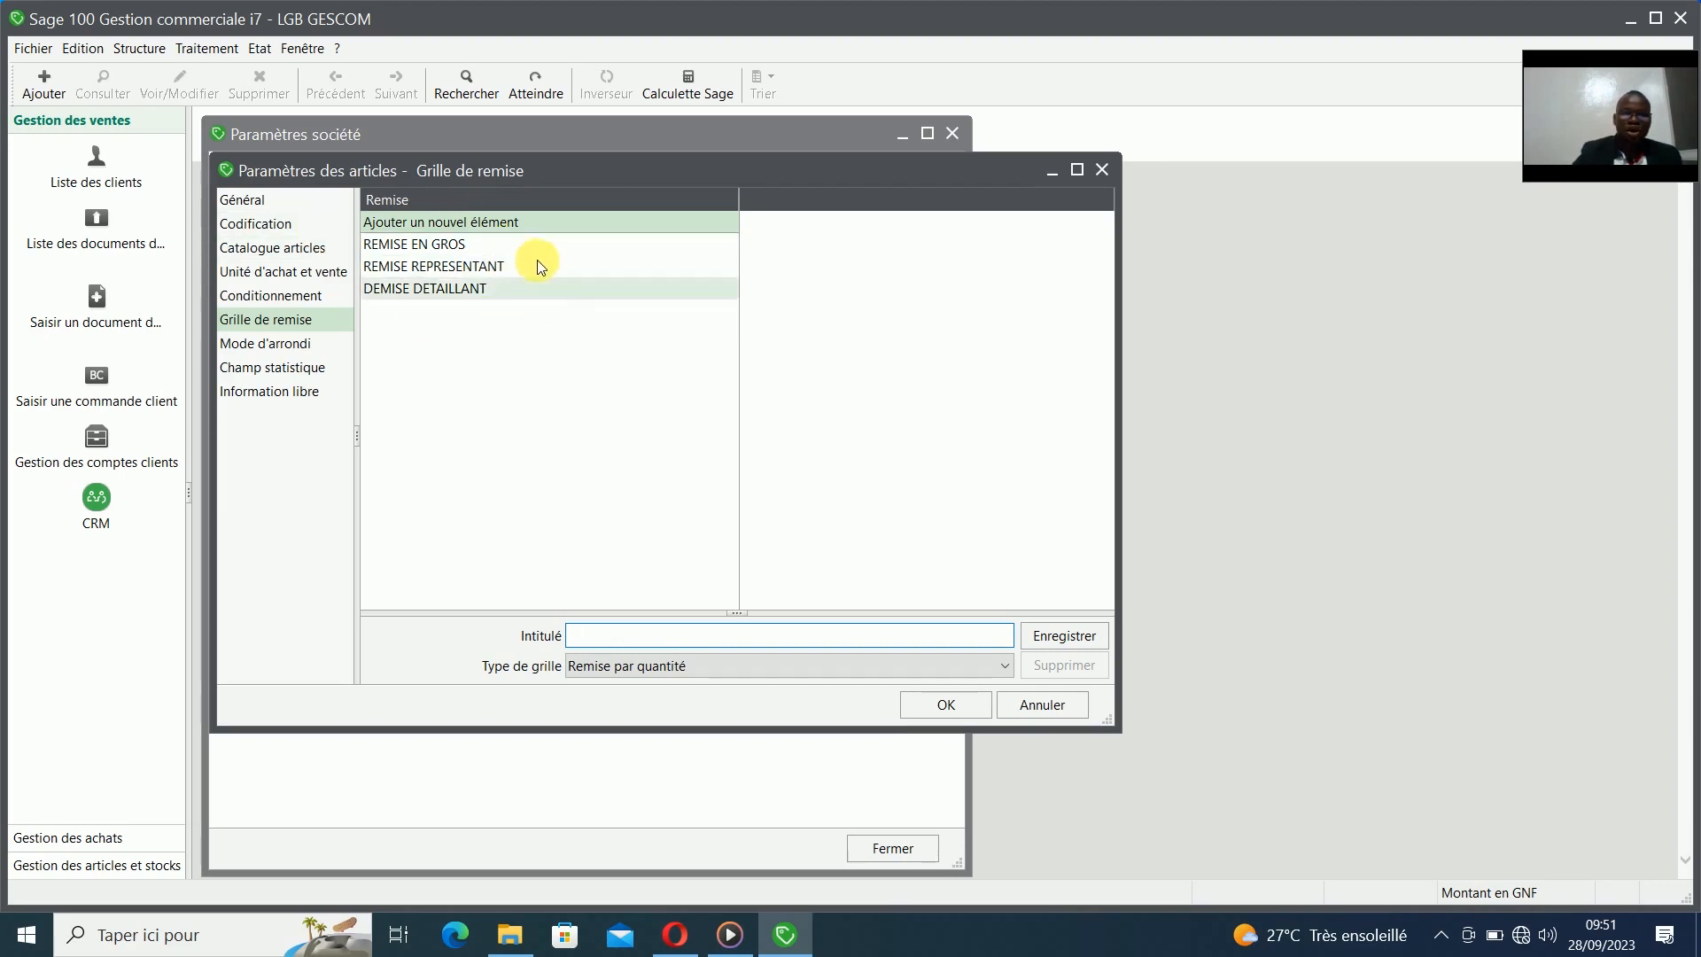
pyautogui.click(957, 709)
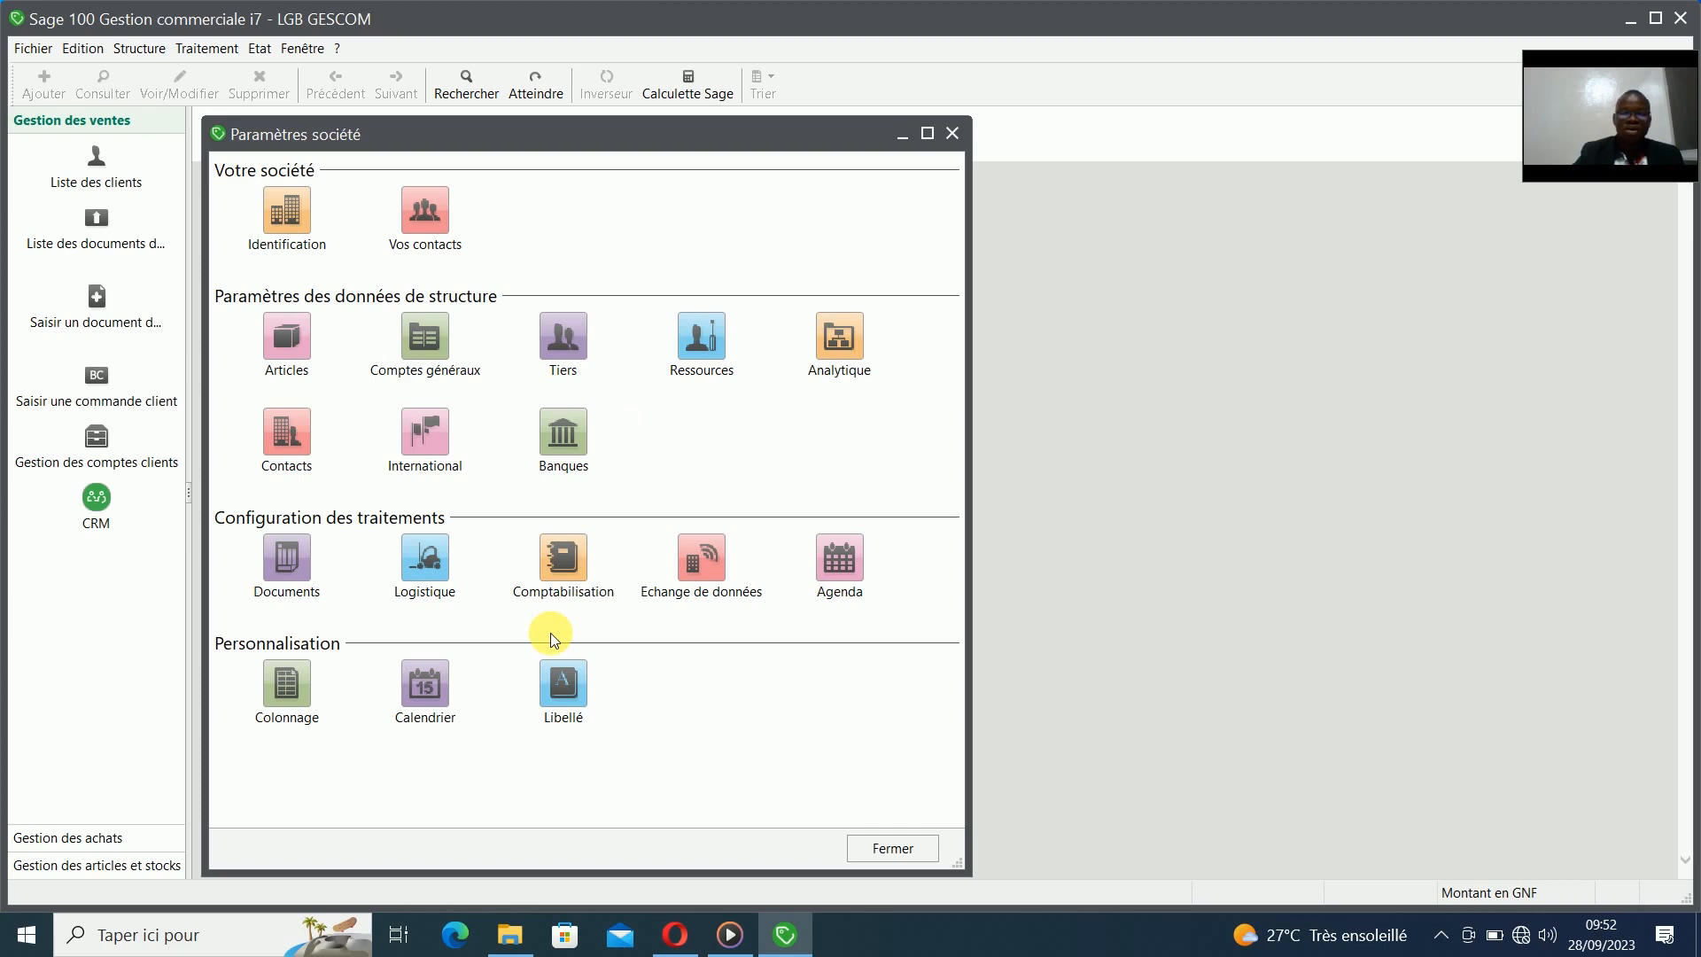
# - Review the general accounting parameters (Comptabilisation) and close them without edits
pyautogui.click(576, 542)
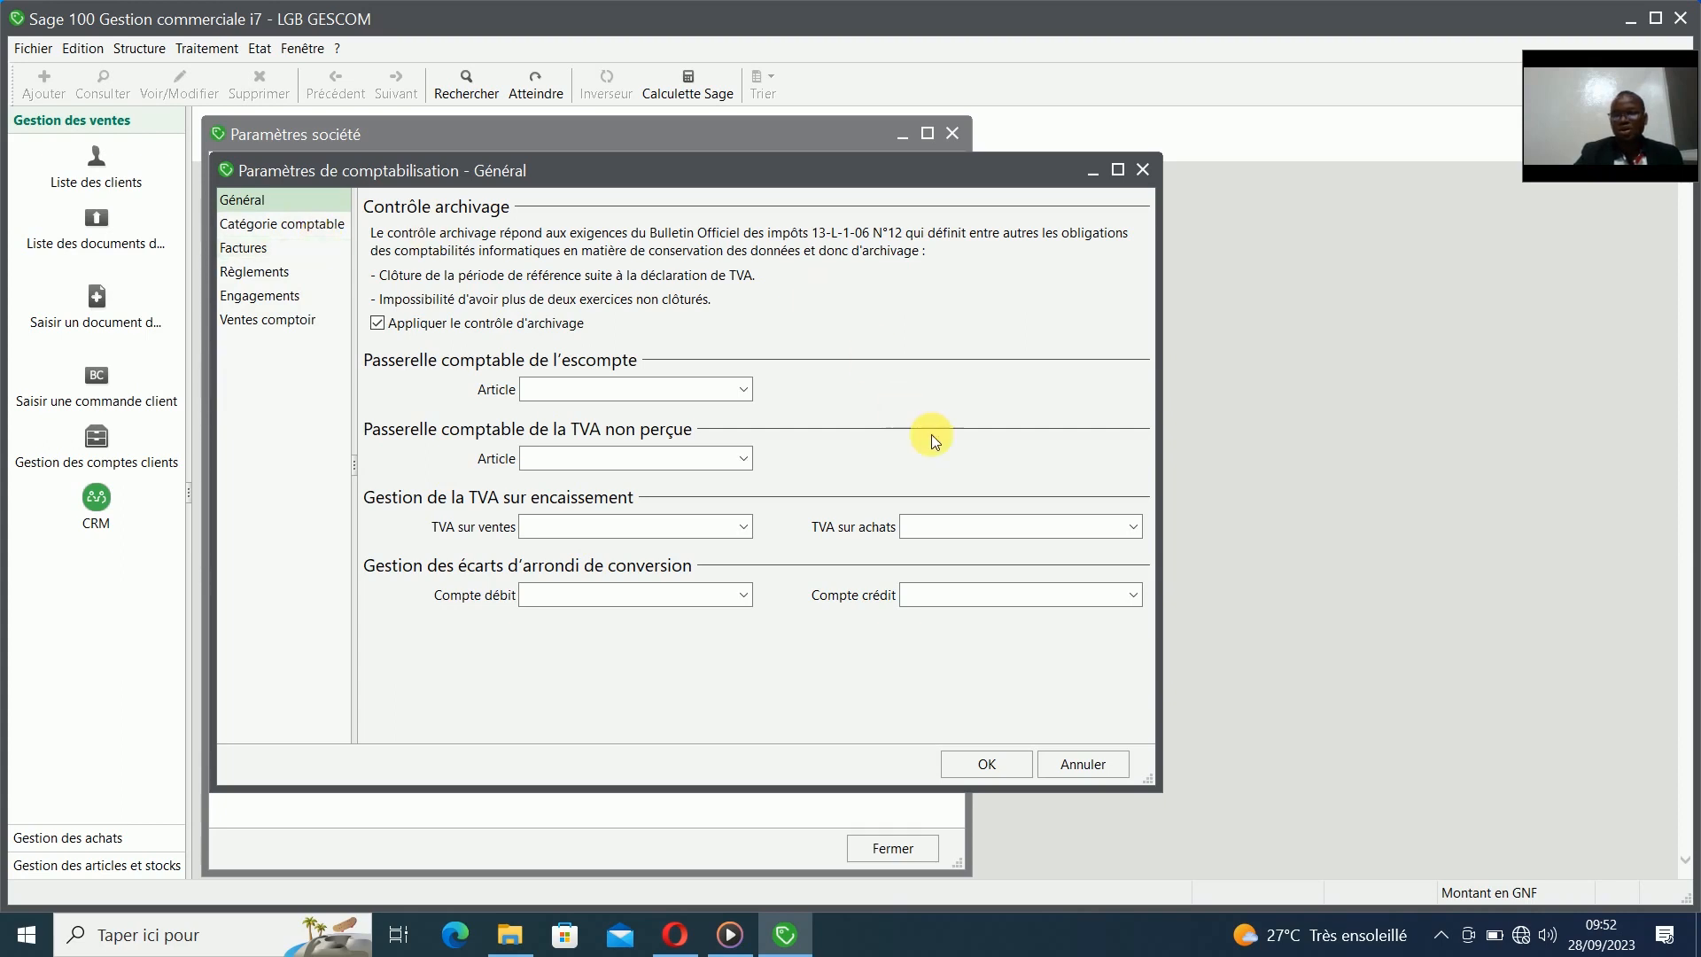
pyautogui.click(978, 764)
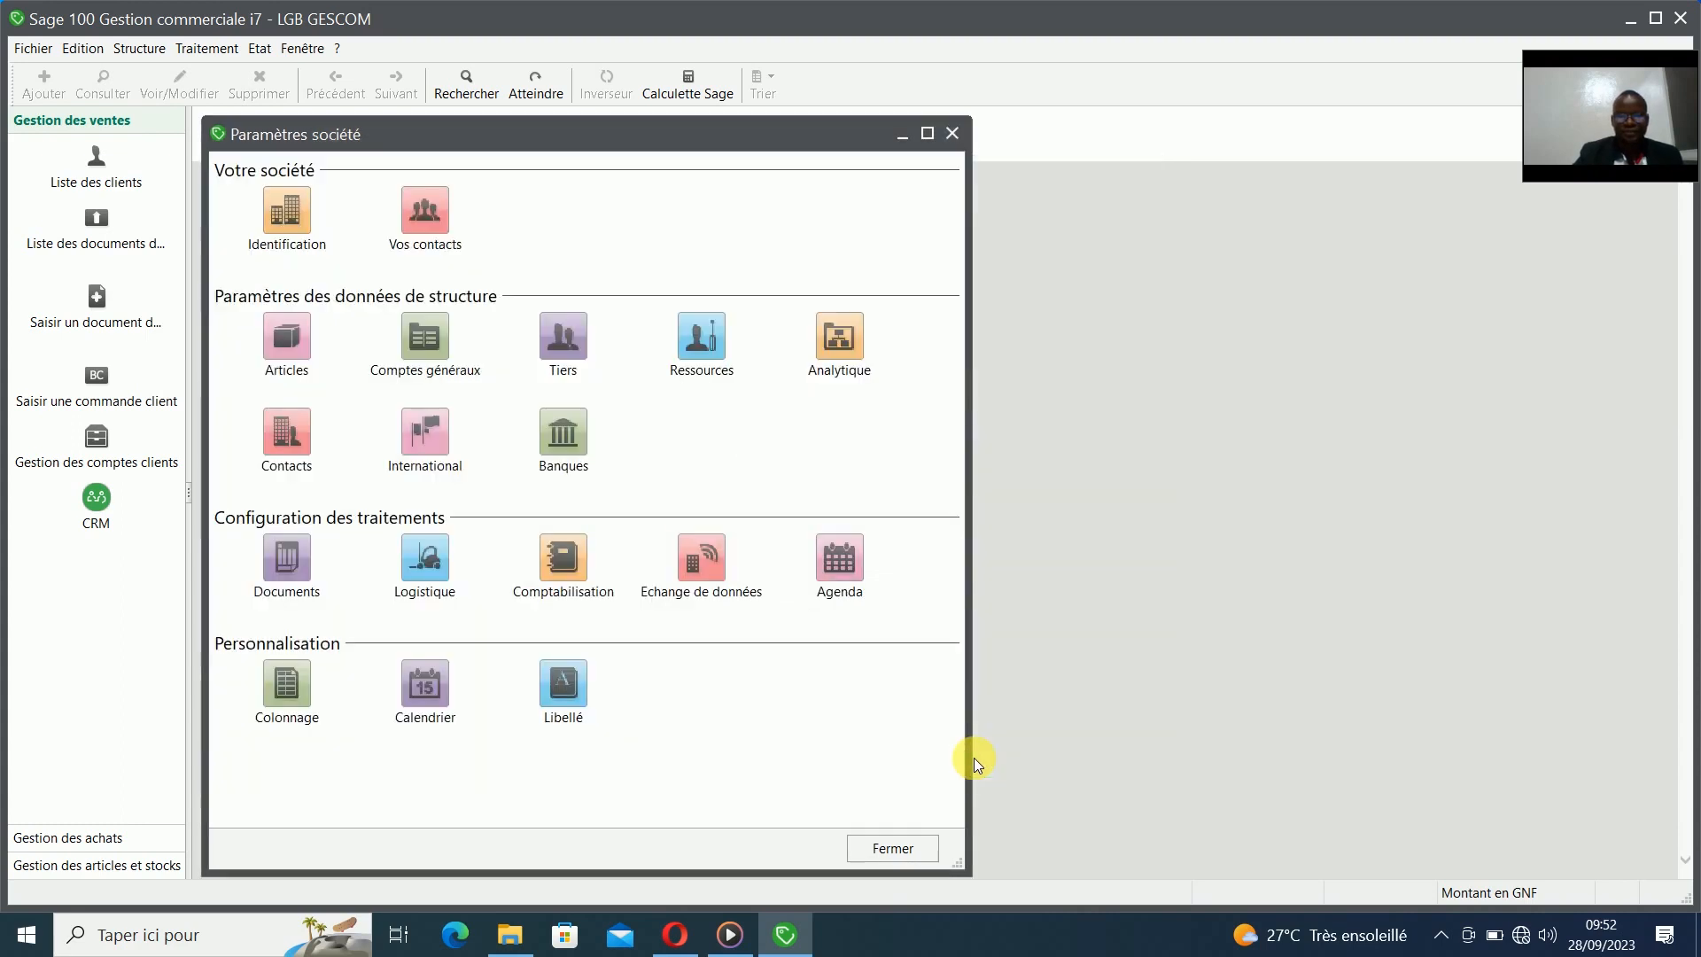